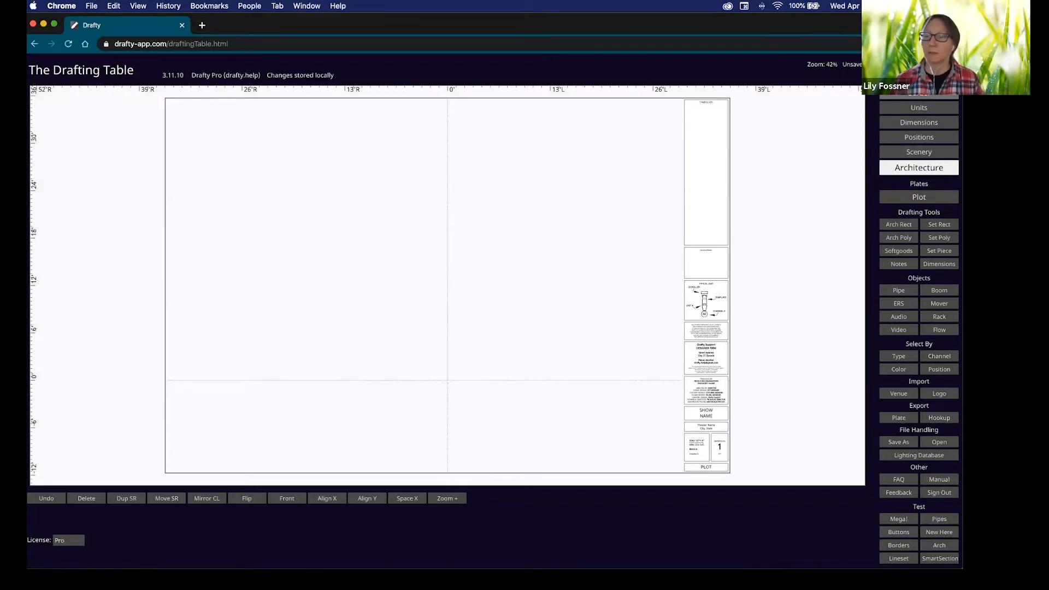
Cycle through the Units, Dimensions, Positions, Scenery and Architecture layers, then step back to Units.
left_click(921, 109)
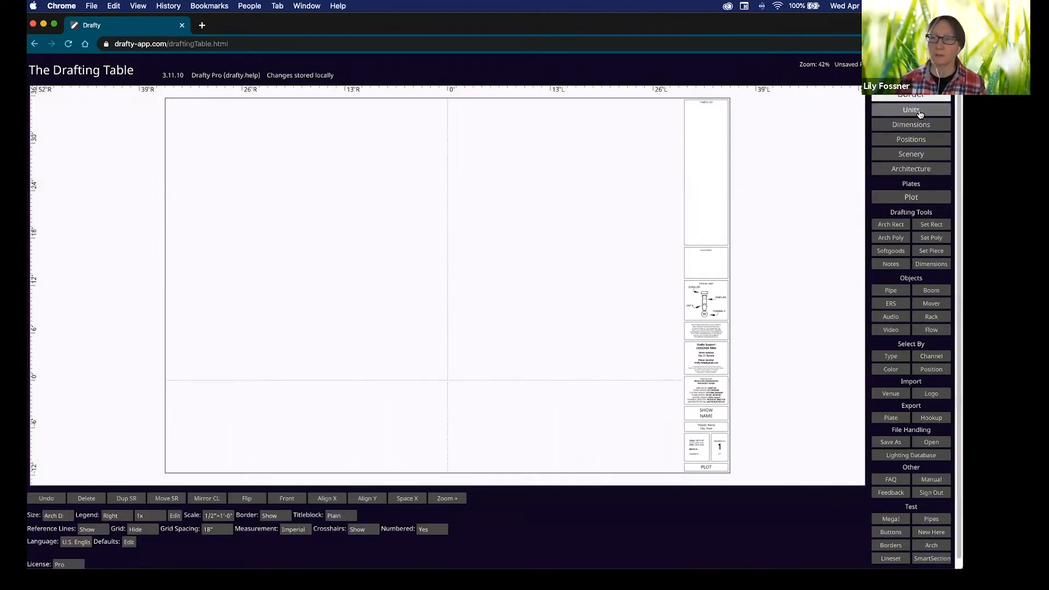
left_click(919, 113)
left_click(927, 127)
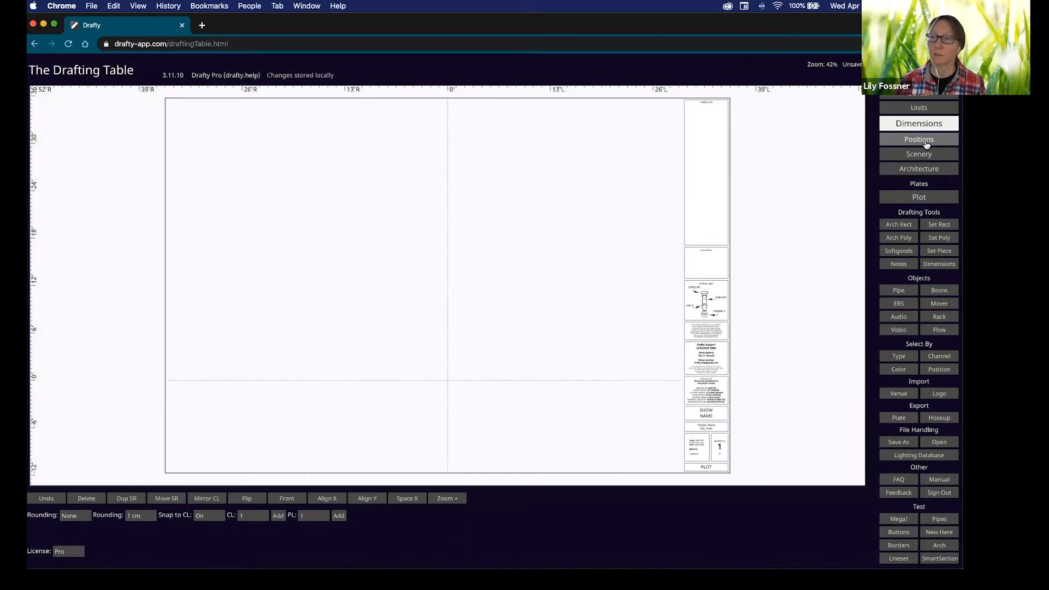
left_click(928, 138)
left_click(928, 155)
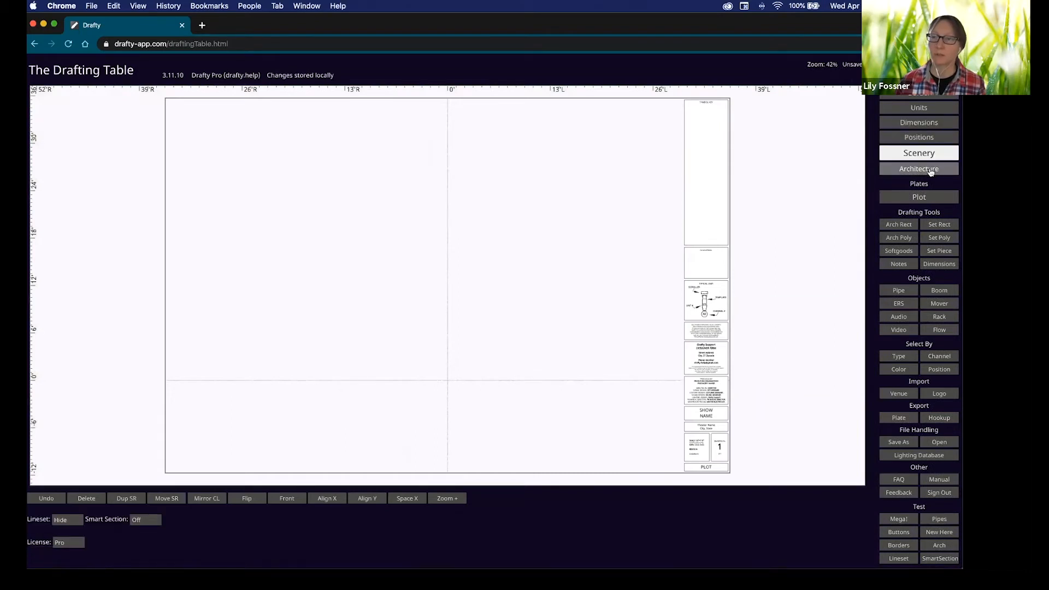
left_click(932, 169)
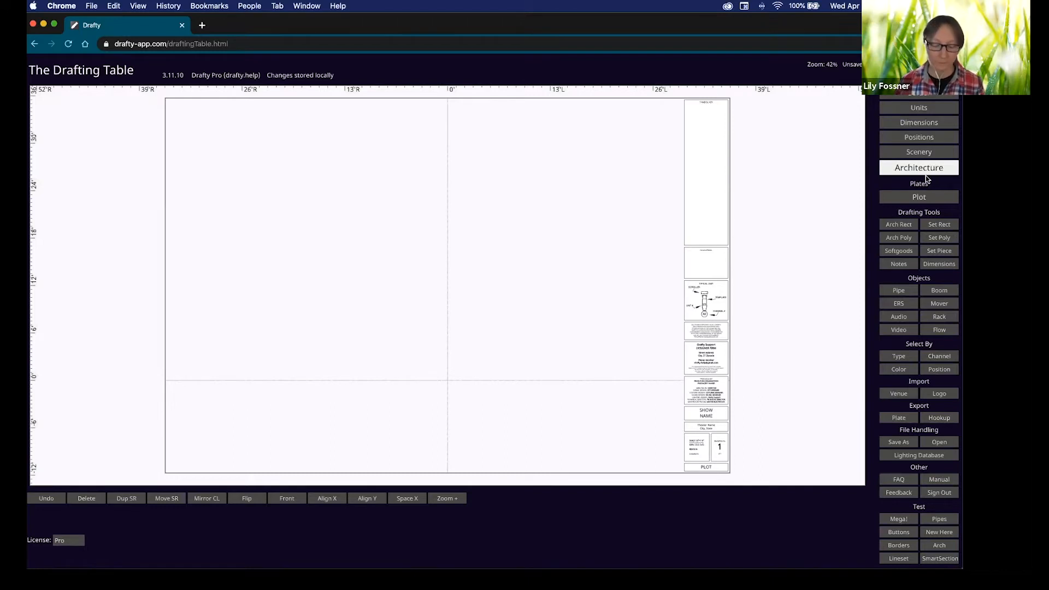
key("Up")
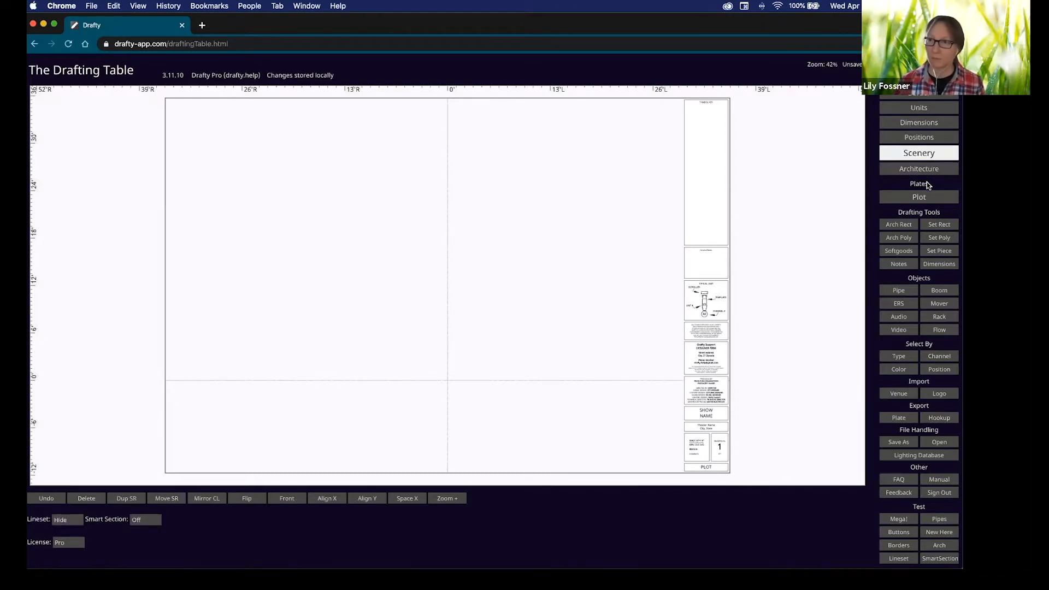
key("Up")
key("Up")
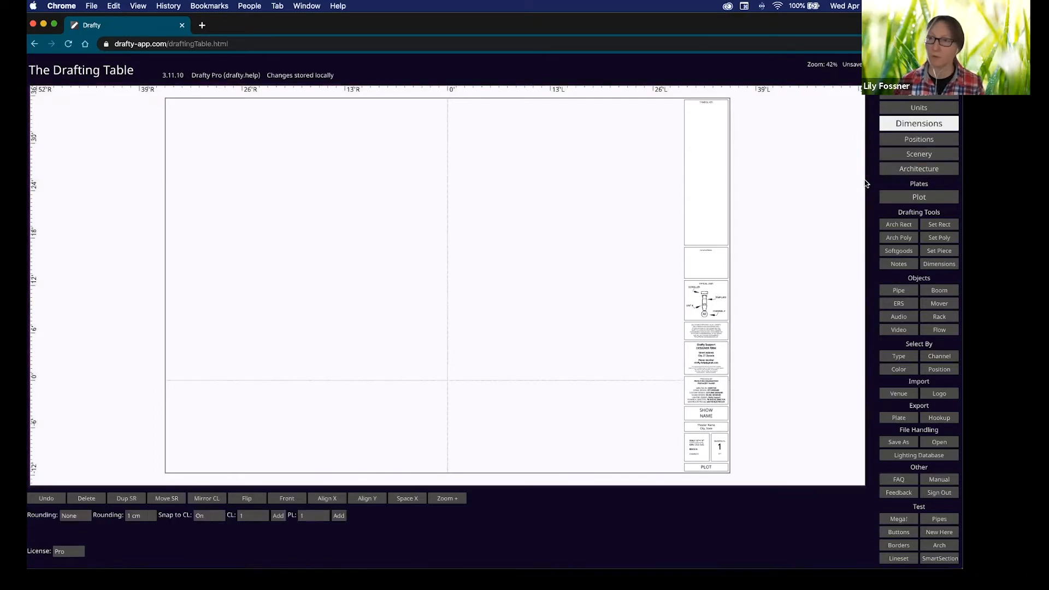
key("Up")
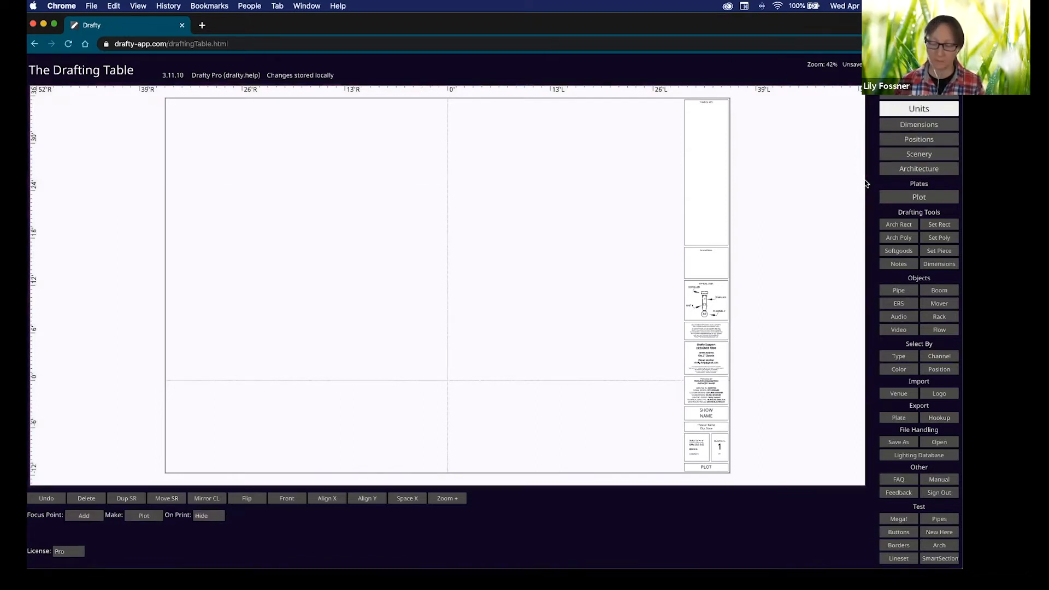
key("Up")
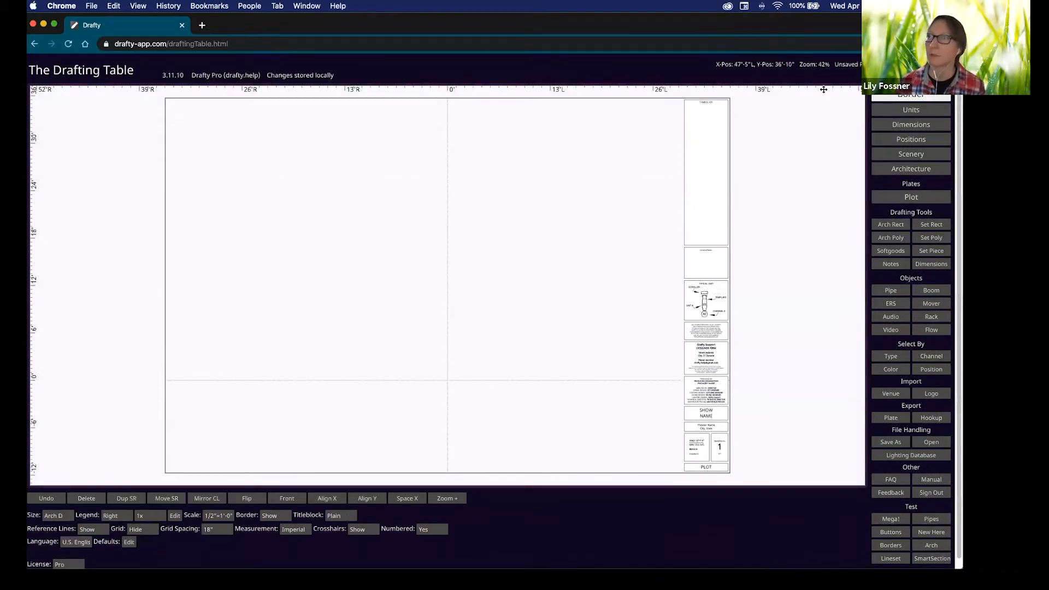
Hide and restore the page border and title block, then open the drawing plates list.
key("shift")
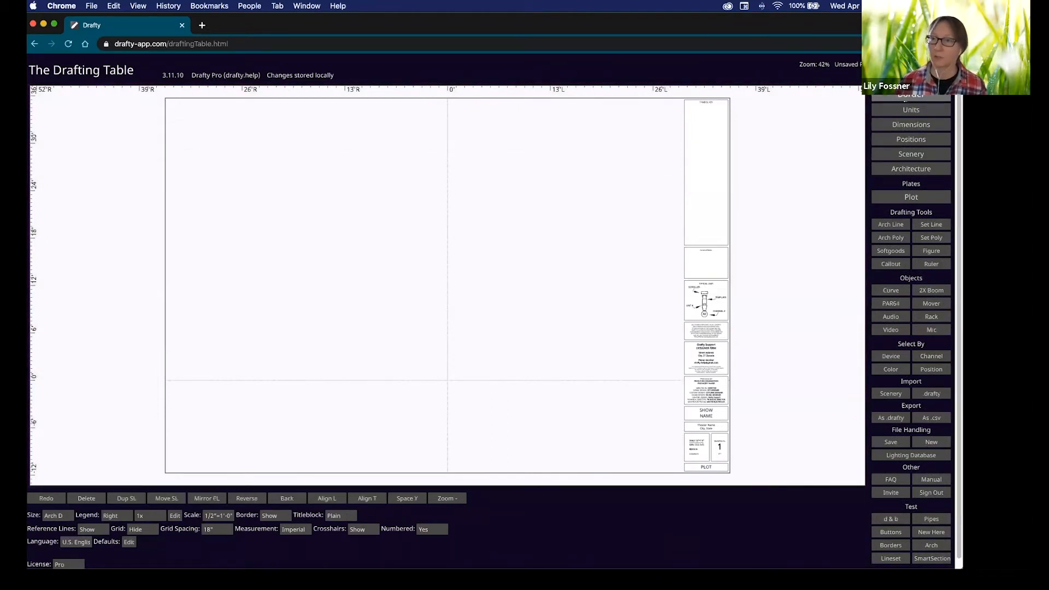
left_click(904, 98, "shift")
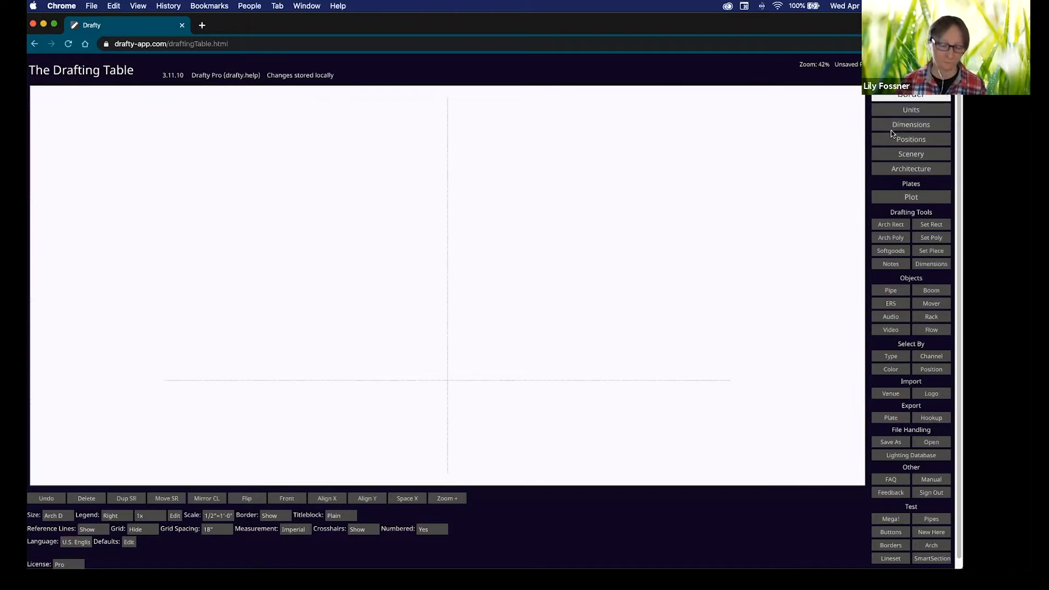
left_click(939, 98)
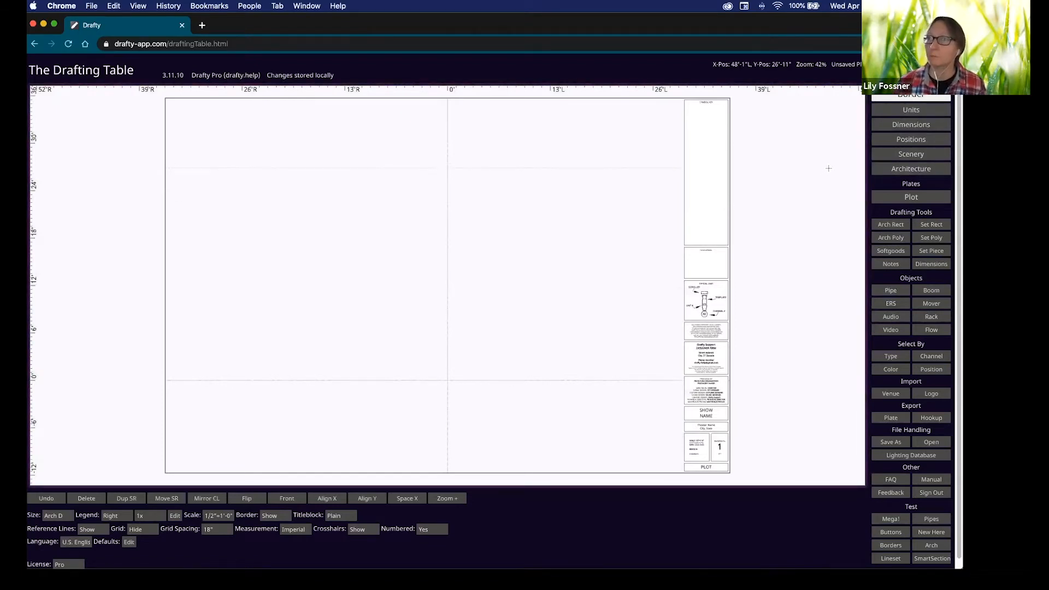
left_click(916, 198)
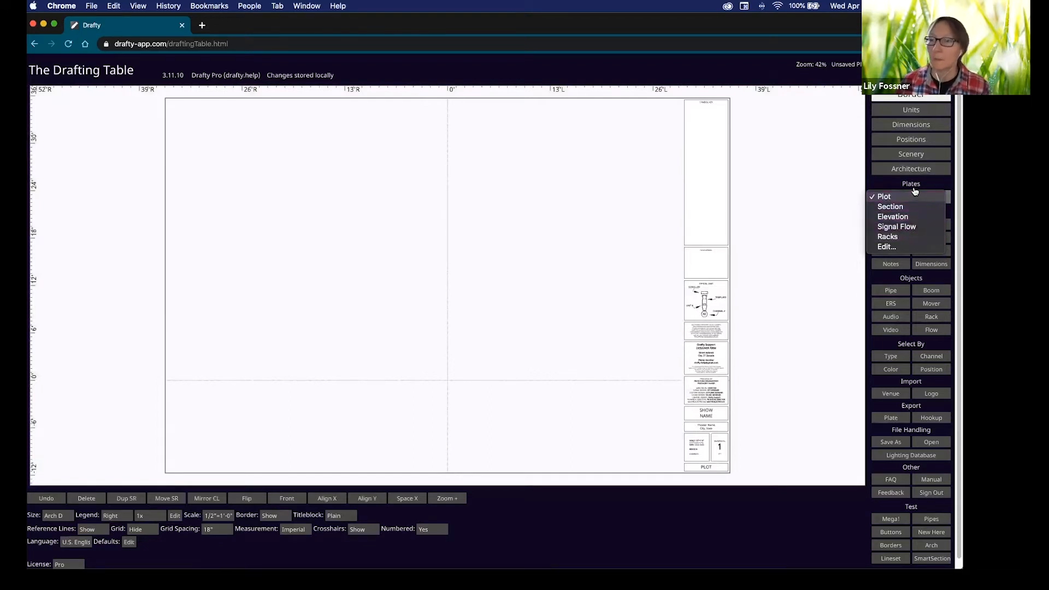
left_click(890, 247)
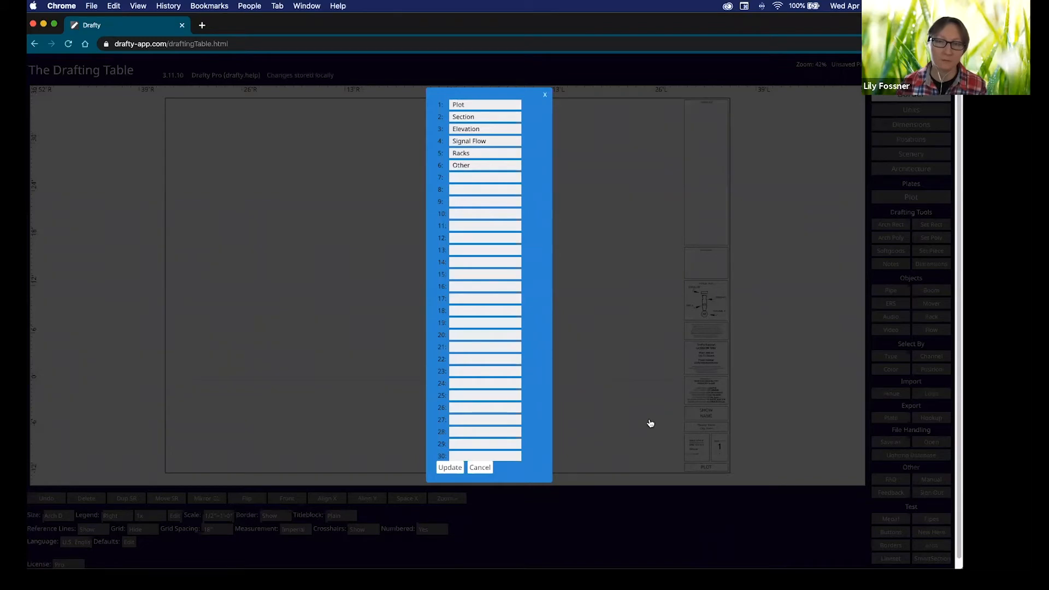
left_click(545, 96)
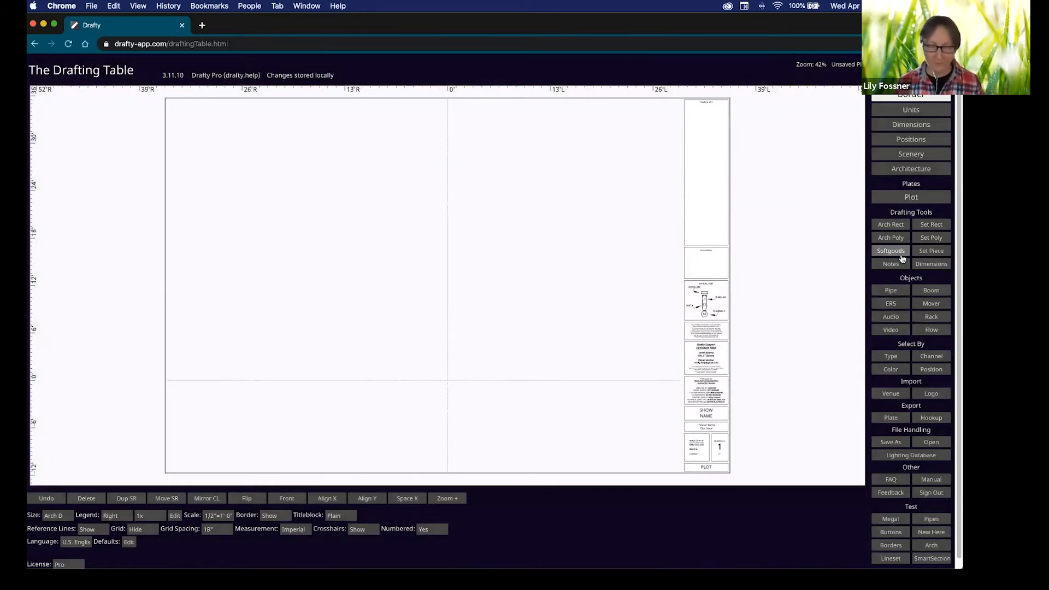
key("shift")
key("alt")
key("ctrl")
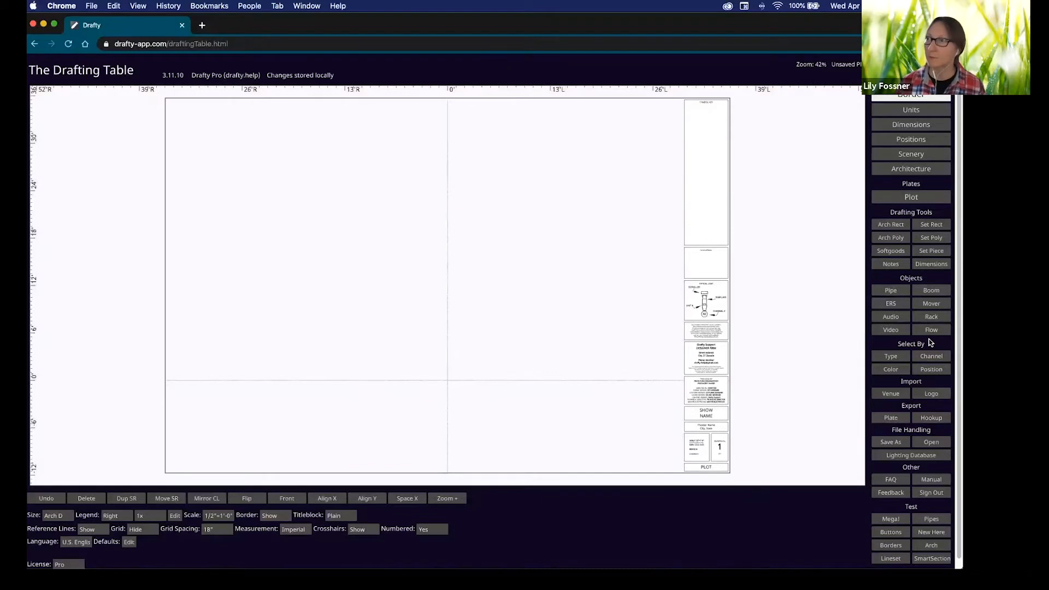
key("shift")
key("alt")
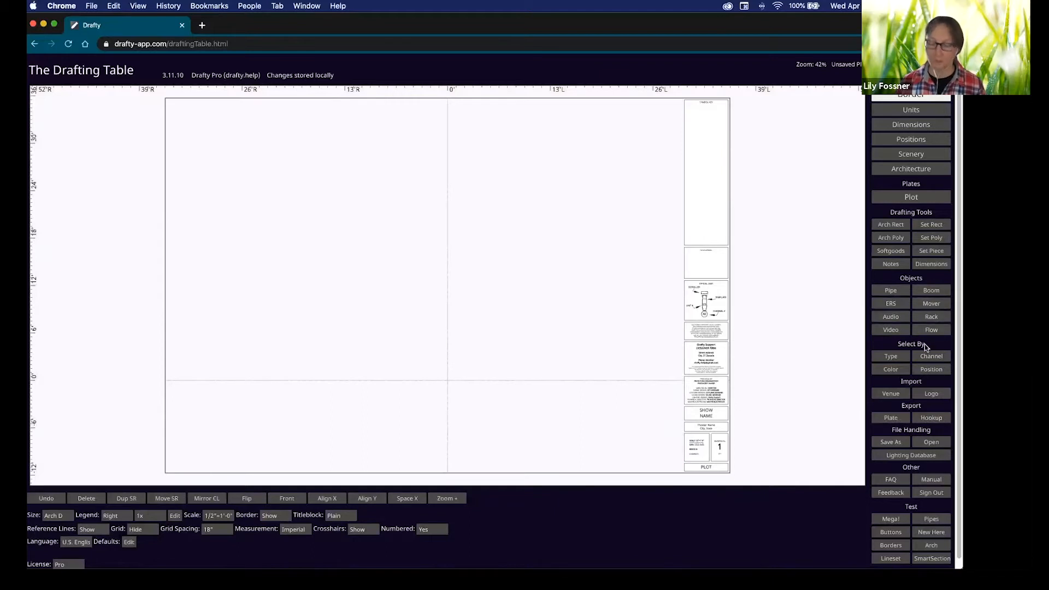
key("shift")
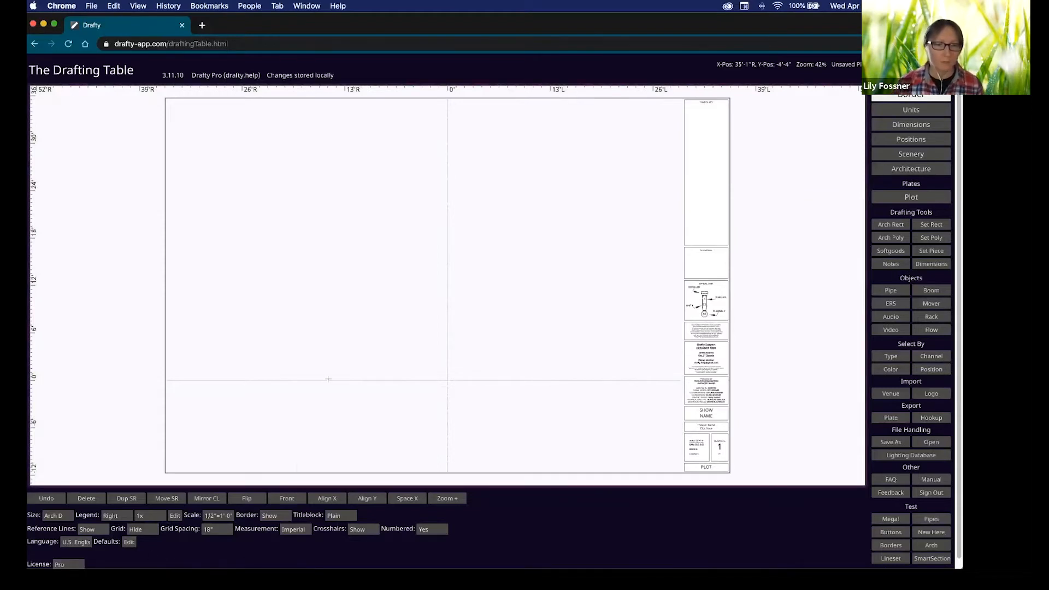
mouse_move(441, 314)
left_mouse_down()
mouse_move(420, 319)
mouse_move(428, 309)
mouse_move(431, 354)
mouse_move(445, 314)
mouse_move(451, 323)
left_mouse_up()
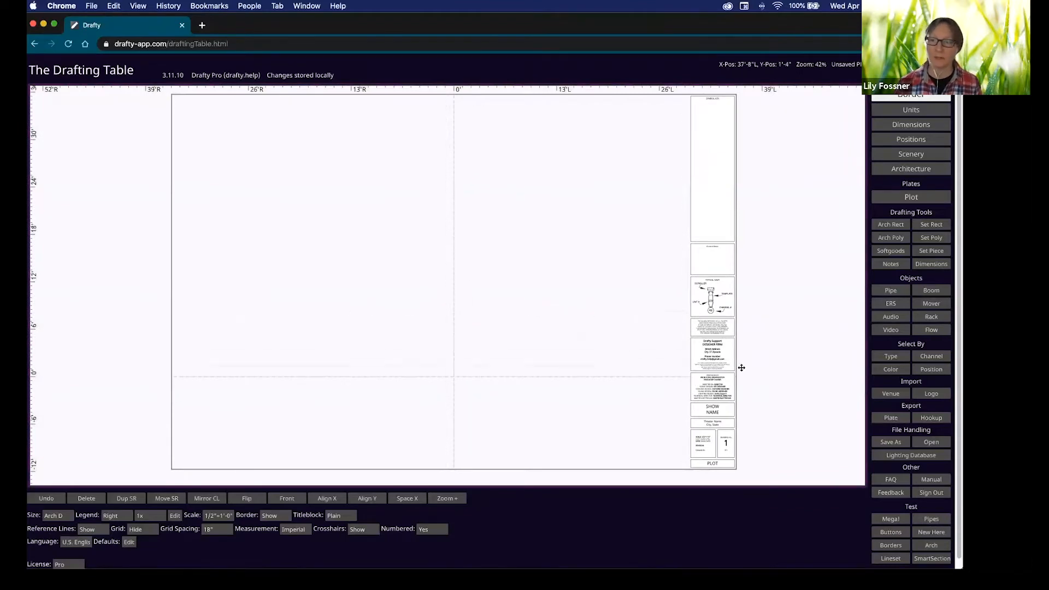
scroll(720, 369, "up", 5)
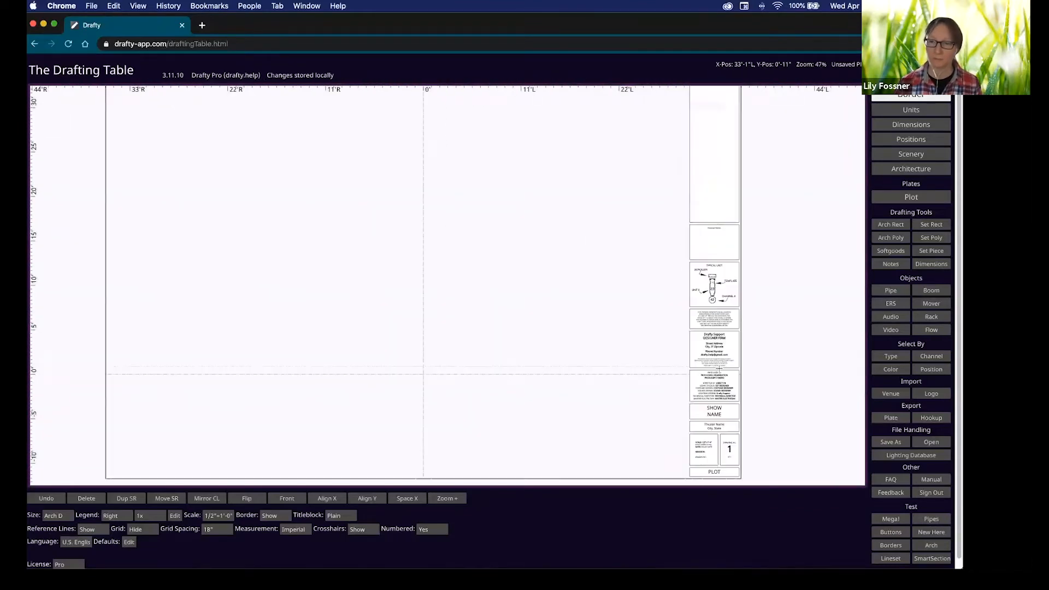
scroll(719, 369, "down", 5)
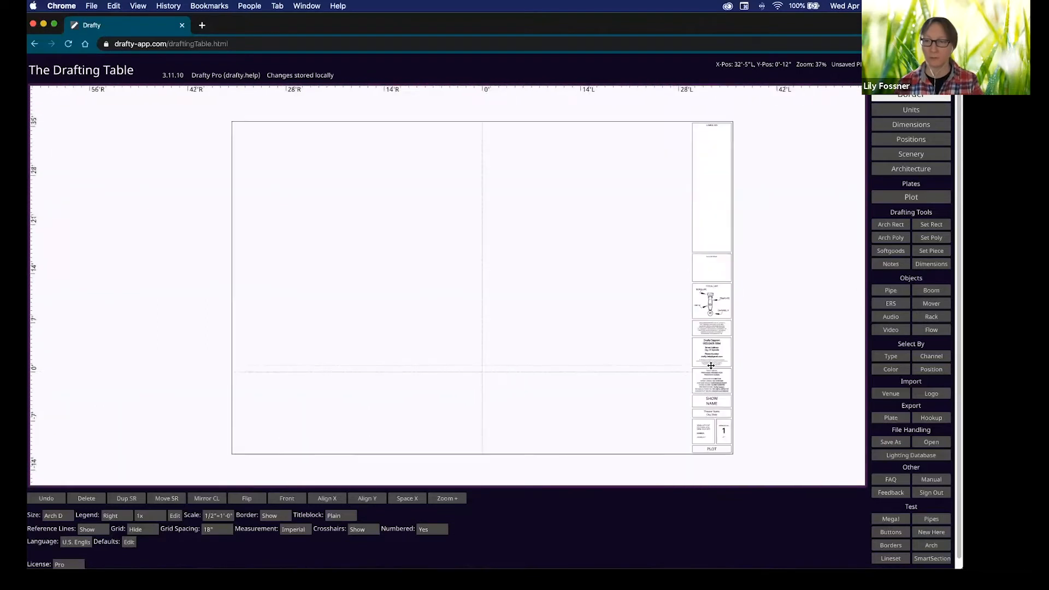
scroll(712, 365, "down", 1)
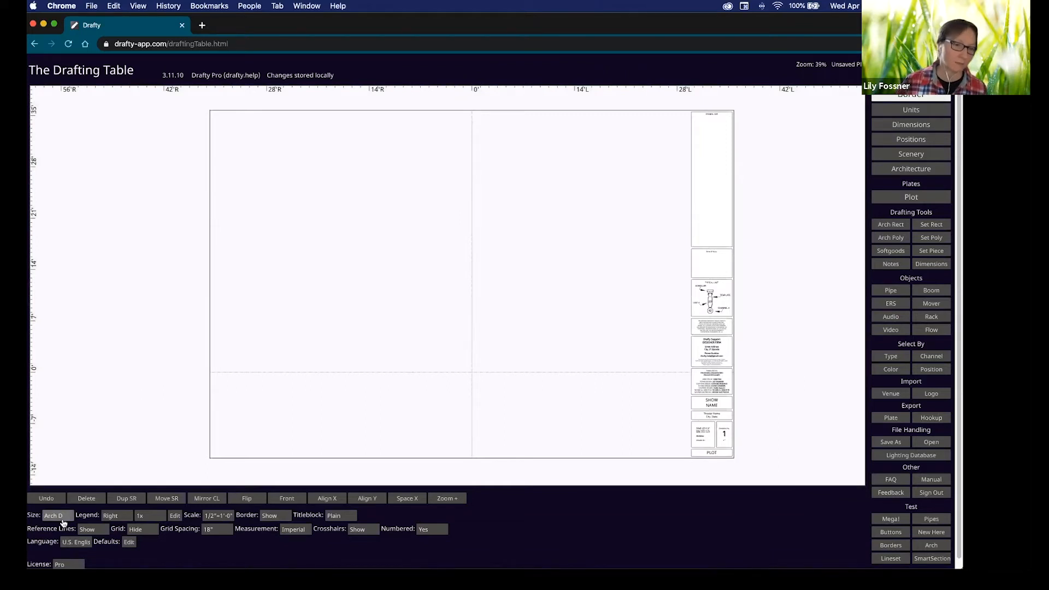
Move the title block to the sheet bottom and set the plot scale to 1/4"=1'-0".
left_click(128, 526)
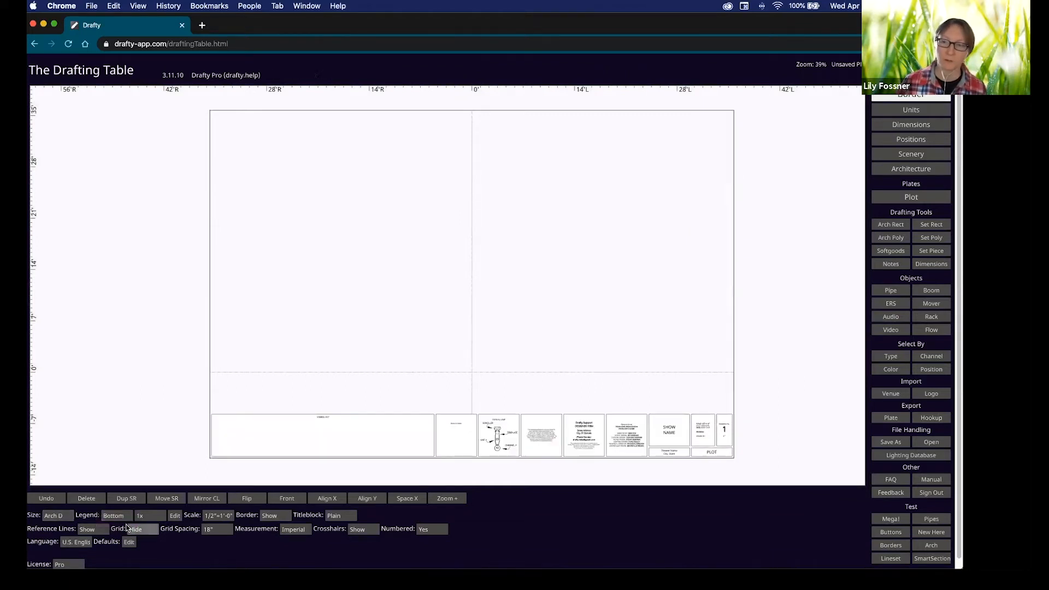
left_click(175, 516)
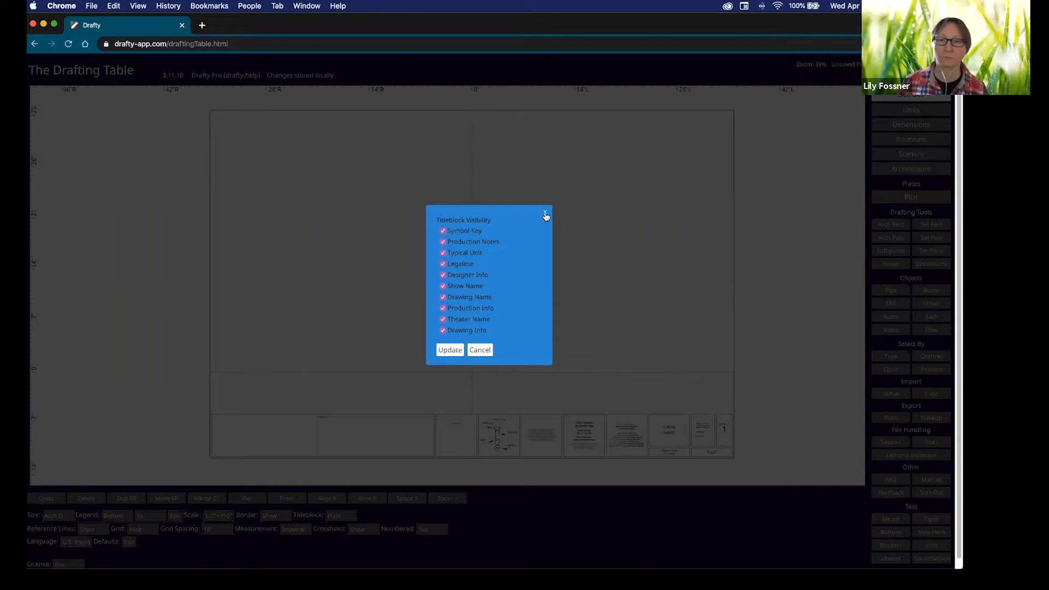
left_click(480, 350)
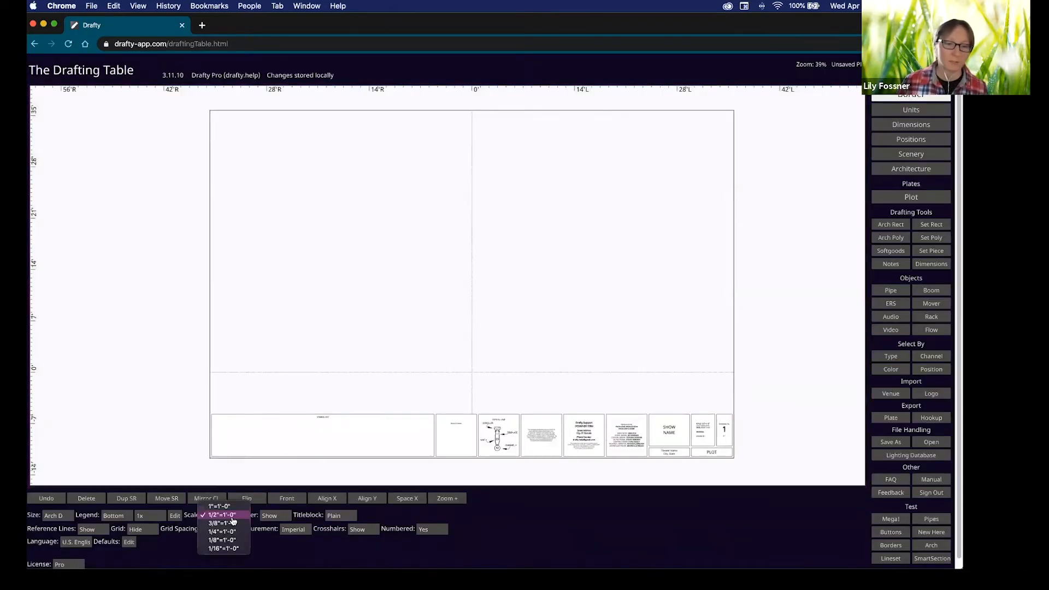
left_click(265, 534)
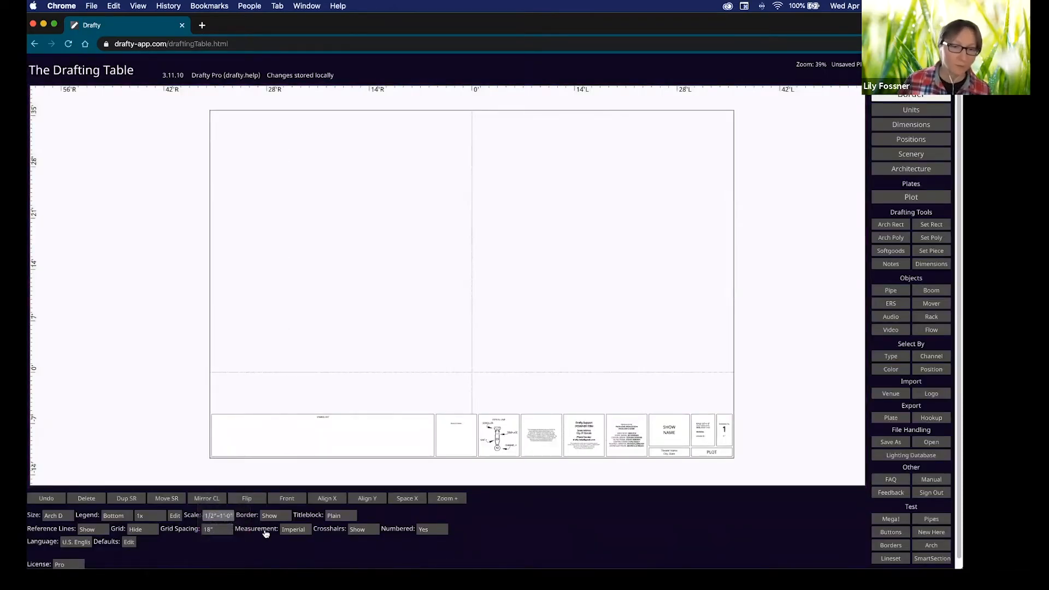
left_click(226, 516)
left_click(226, 533)
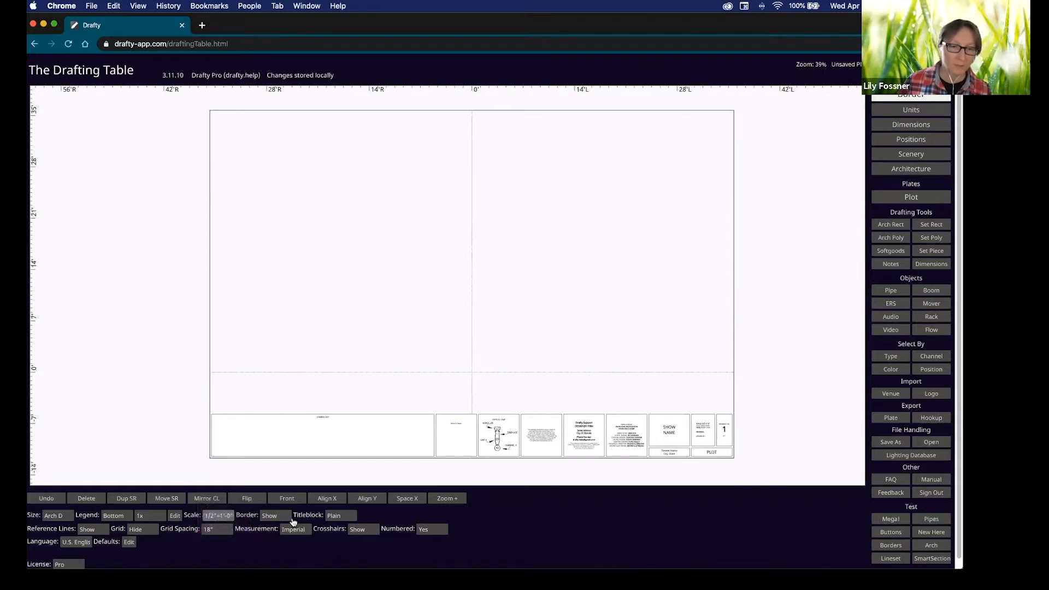
Keep the page border shown and try a Shadow title block style.
left_click(273, 516)
left_click(273, 516)
left_click(336, 518)
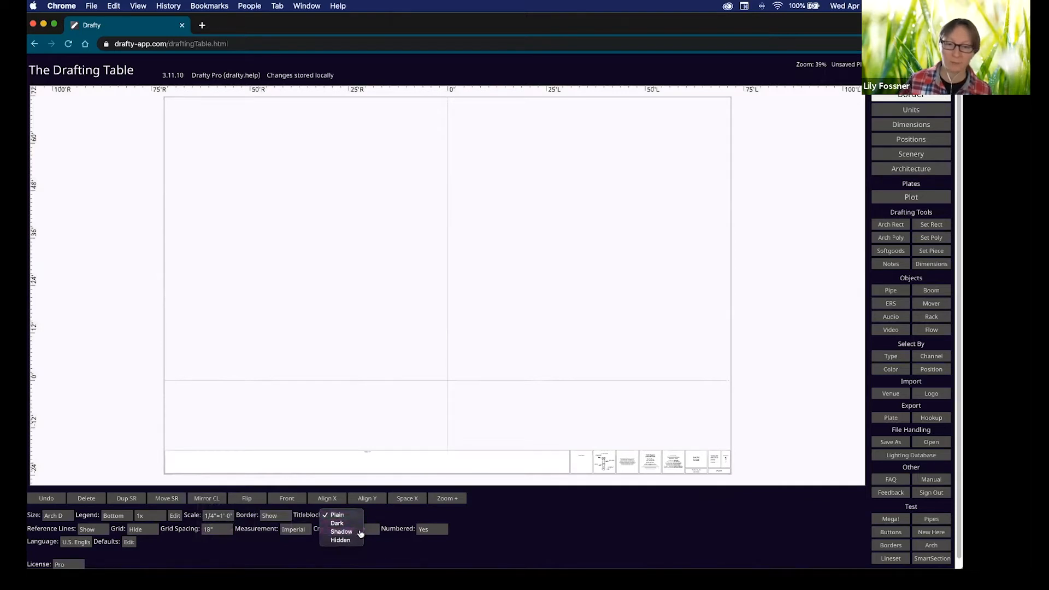
left_click(355, 532)
scroll(614, 476, "up", 10)
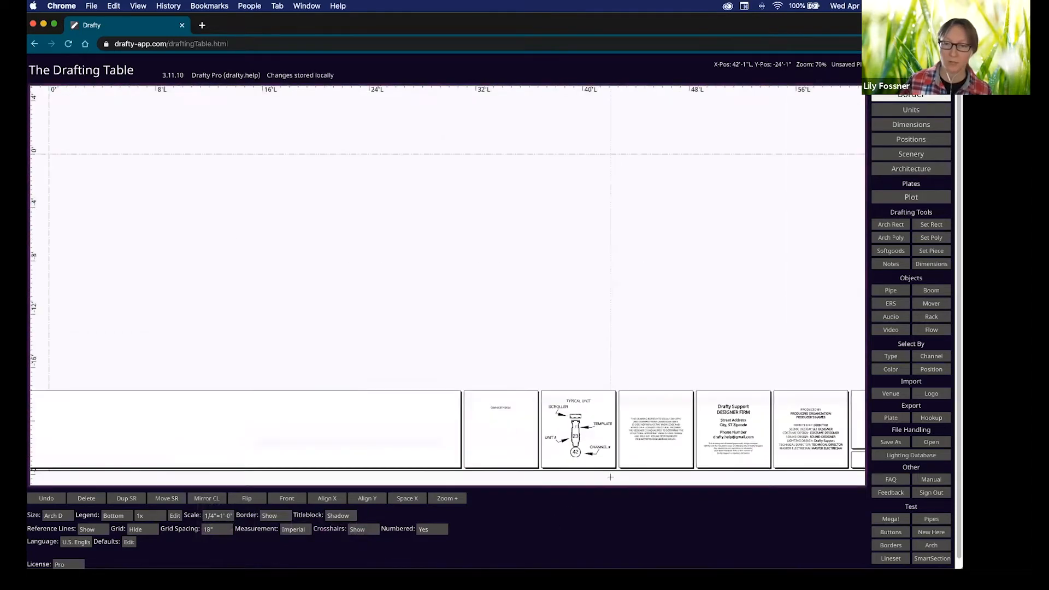
left_click(347, 516)
left_click(450, 546)
Try hiding the title block, settle on the Plain style and view the full page.
left_click(339, 516)
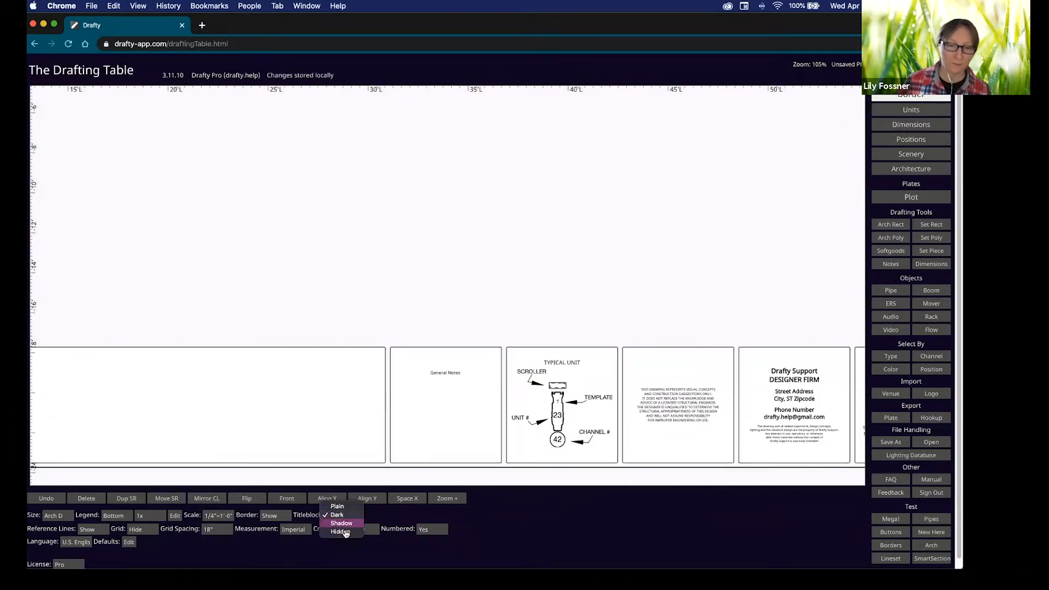
left_click(346, 533)
left_click(339, 516)
left_click(337, 490)
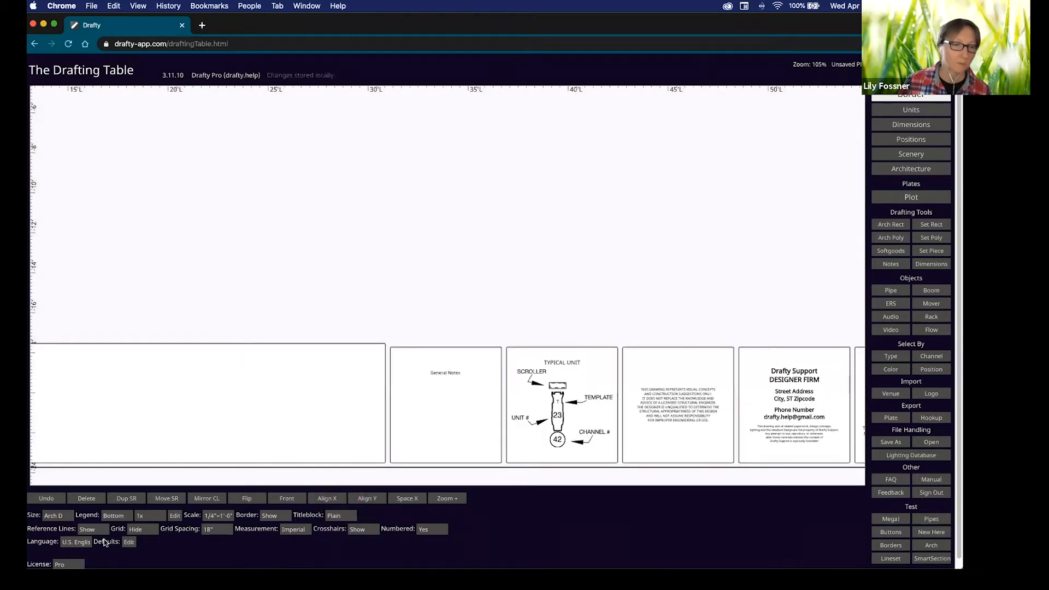
scroll(220, 452, "down", 10)
mouse_move(223, 431)
left_mouse_down()
mouse_move(452, 410)
mouse_move(547, 447)
mouse_move(457, 478)
left_mouse_up()
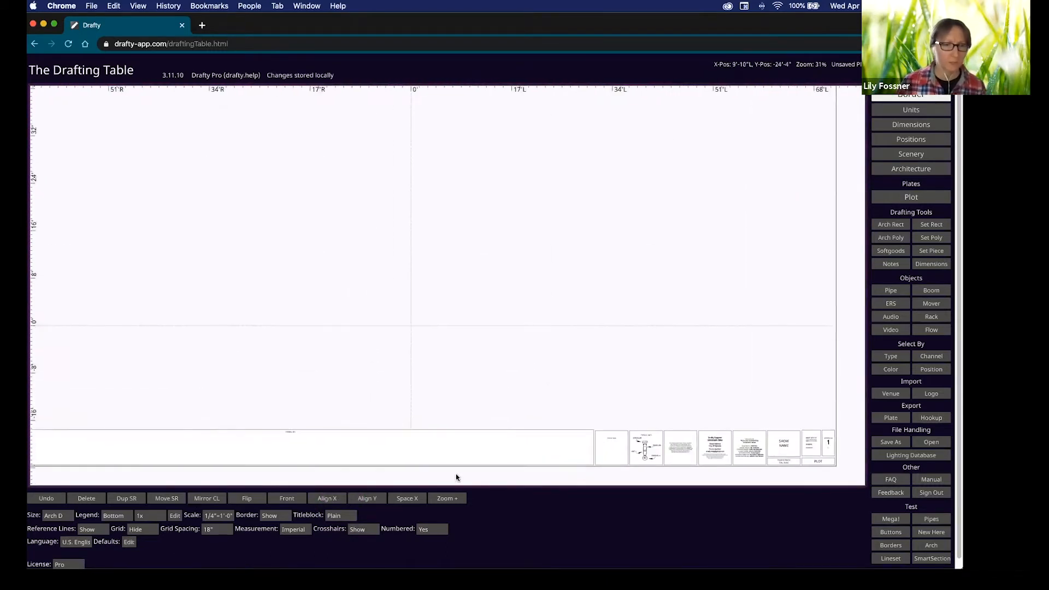
left_click(93, 530)
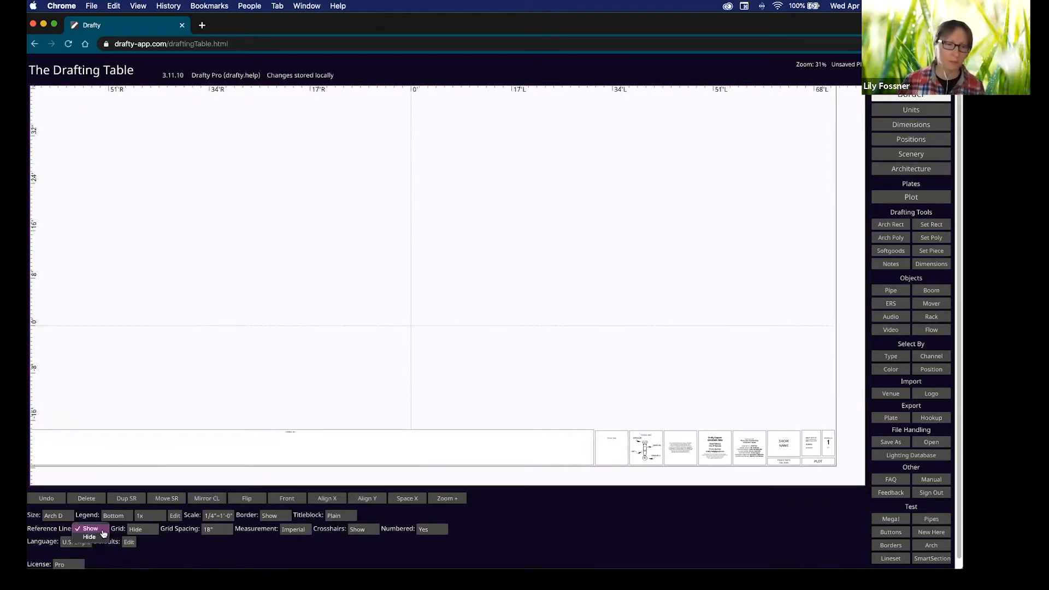
left_click(121, 532)
left_click(135, 529)
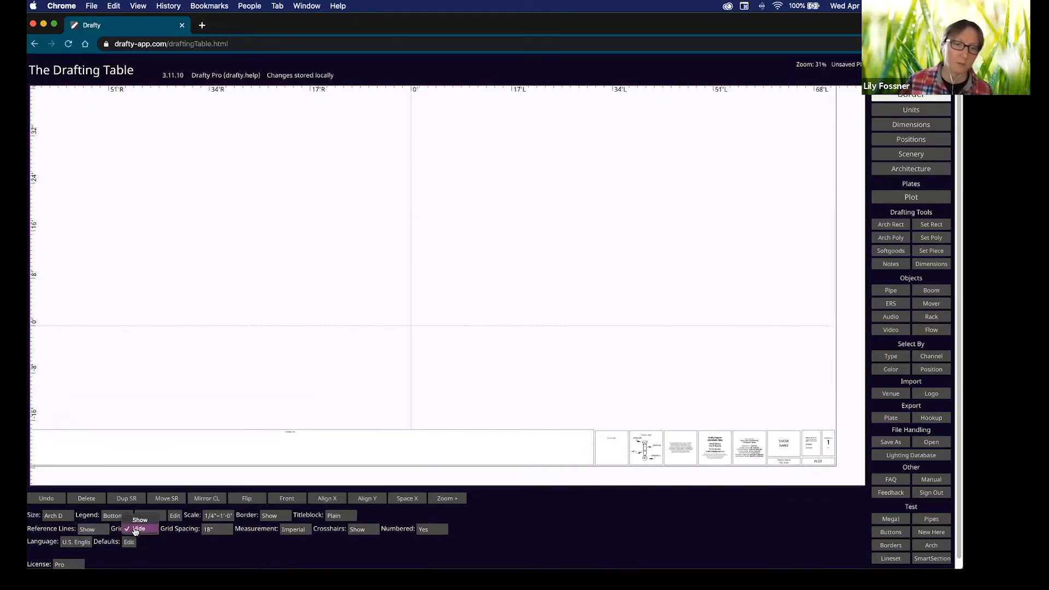
left_click(140, 519)
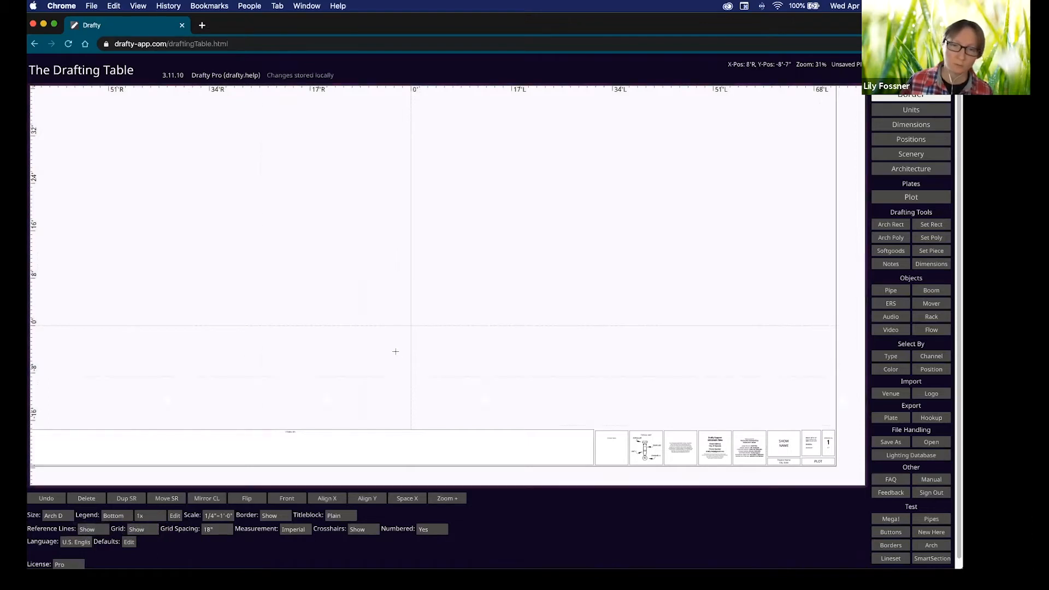
scroll(396, 351, "up", 5)
scroll(396, 352, "up", 2)
left_click(217, 529)
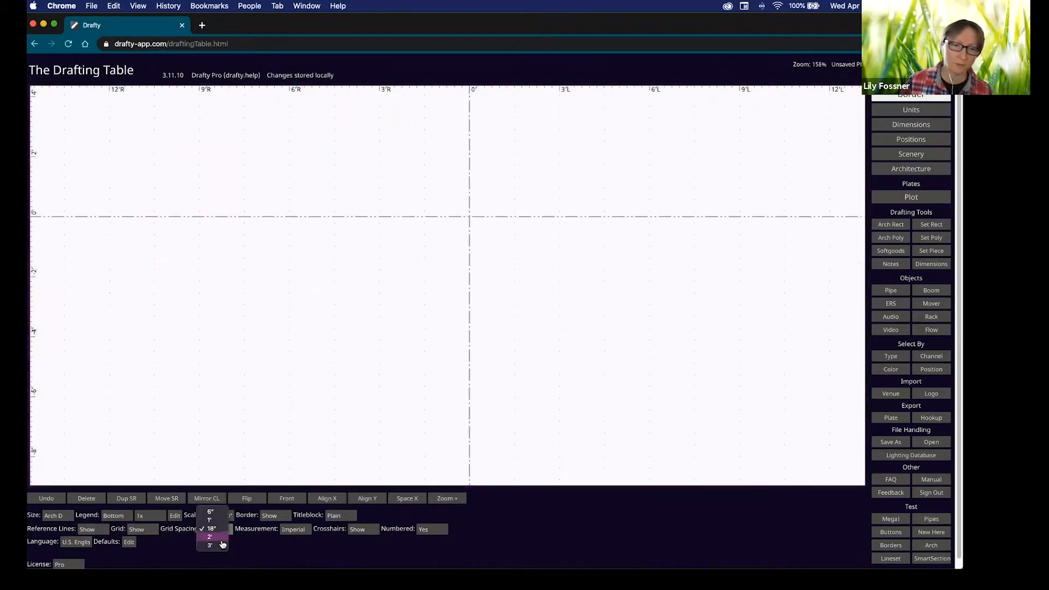
left_click(253, 536)
left_click(294, 529)
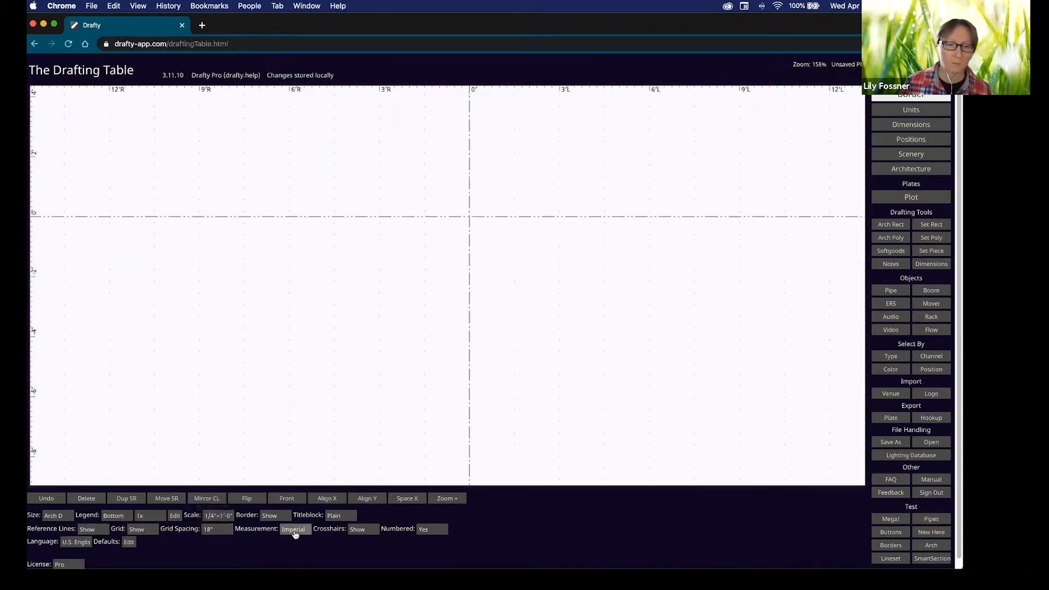
left_click(296, 529)
left_click(138, 529)
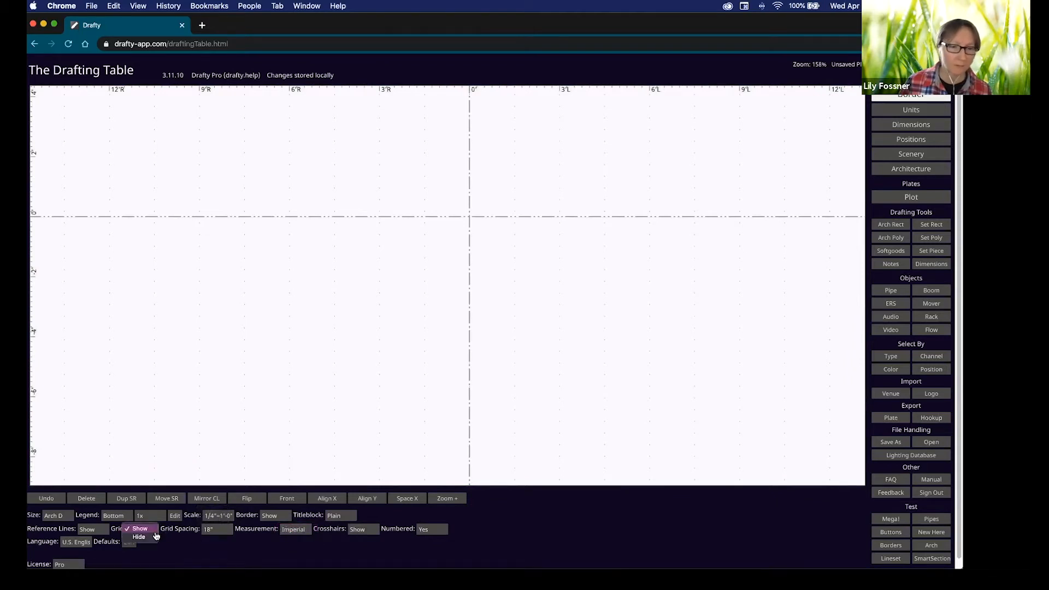
left_click(139, 537)
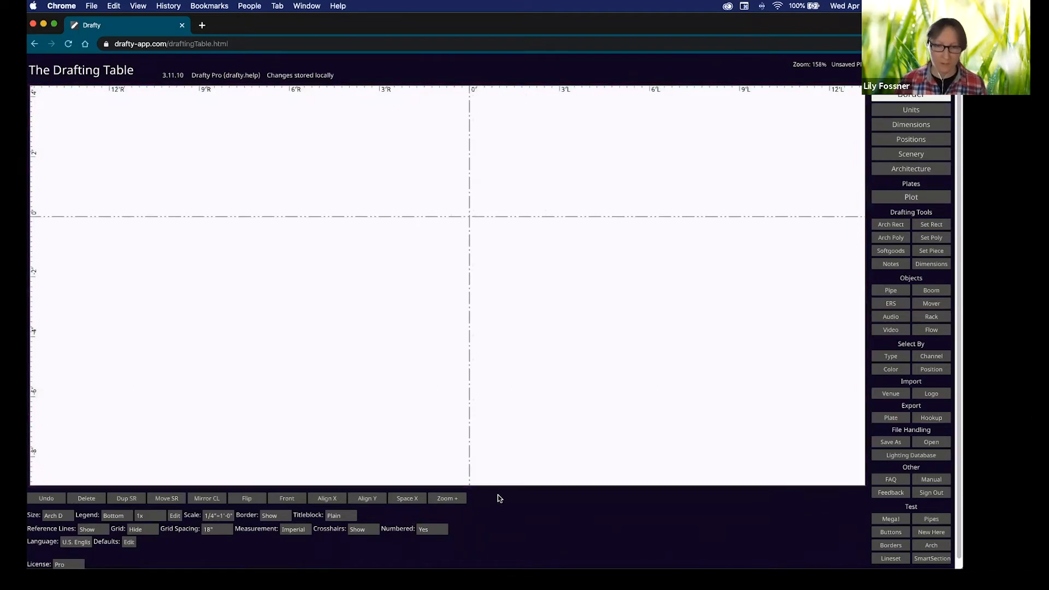
key("shift")
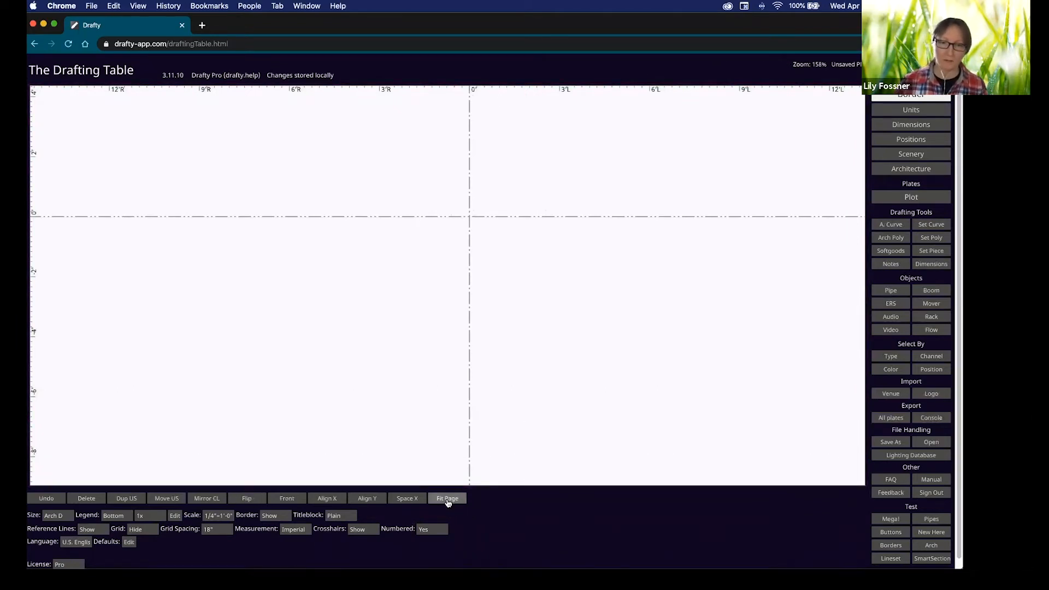
left_click(447, 499, "shift")
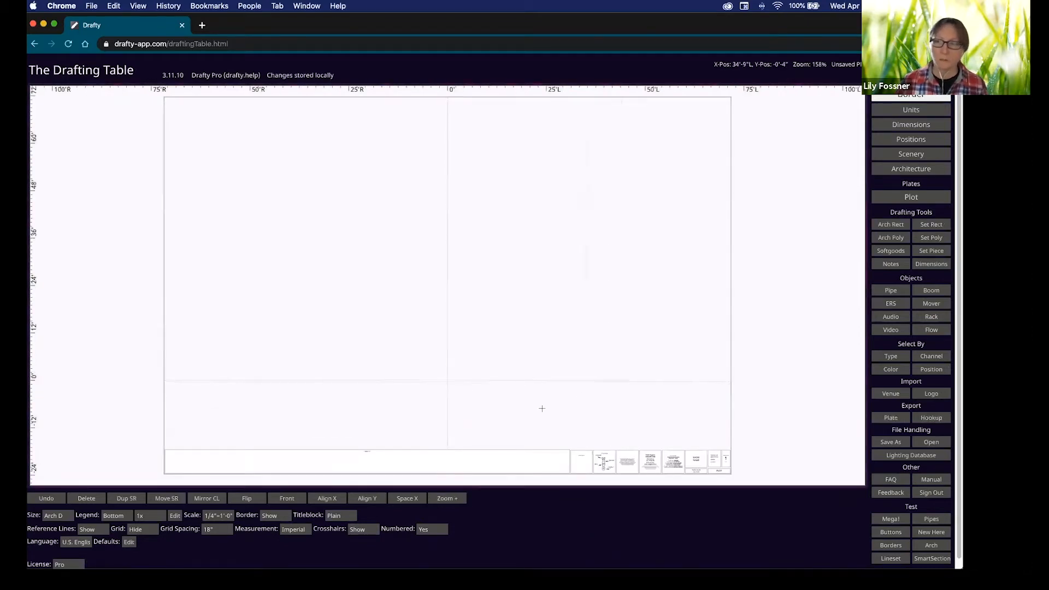
On the Dimensions layer, keep Snap to CL on and add a centre line moved down the page.
left_click(900, 129)
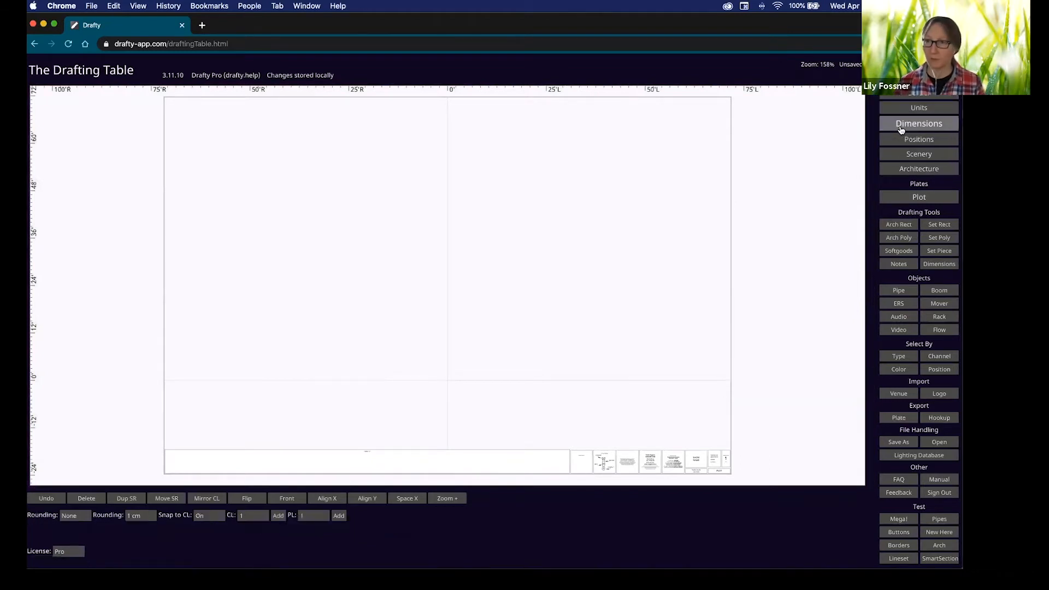
left_click(210, 517)
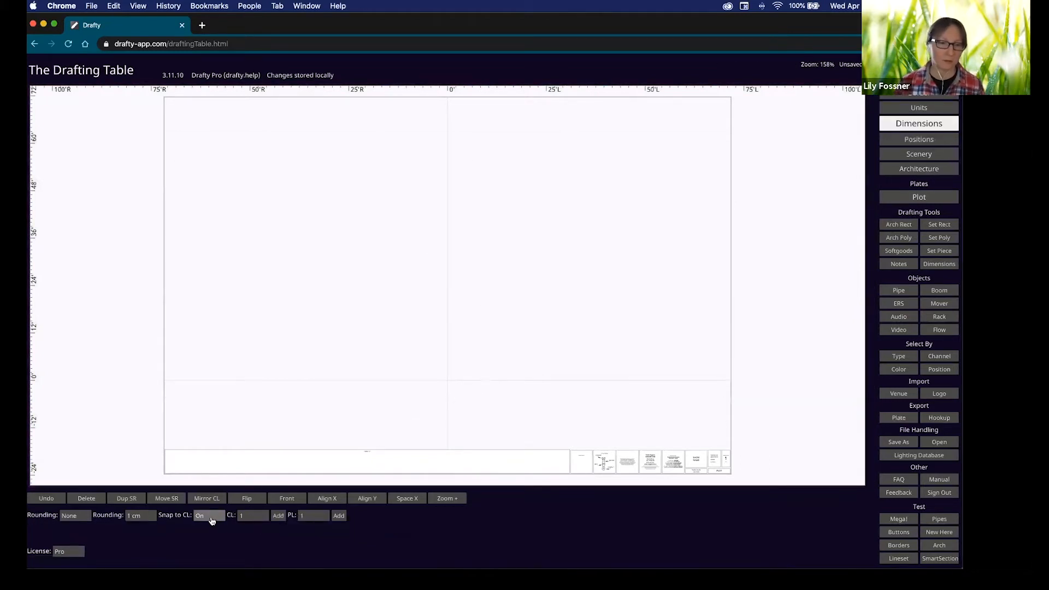
left_click(233, 517)
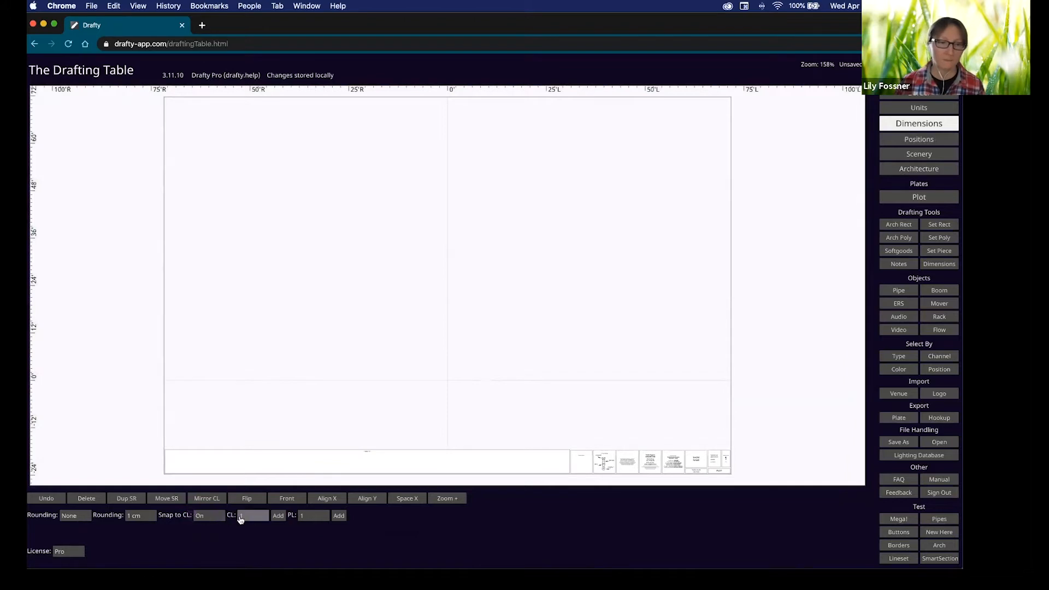
left_click(279, 517)
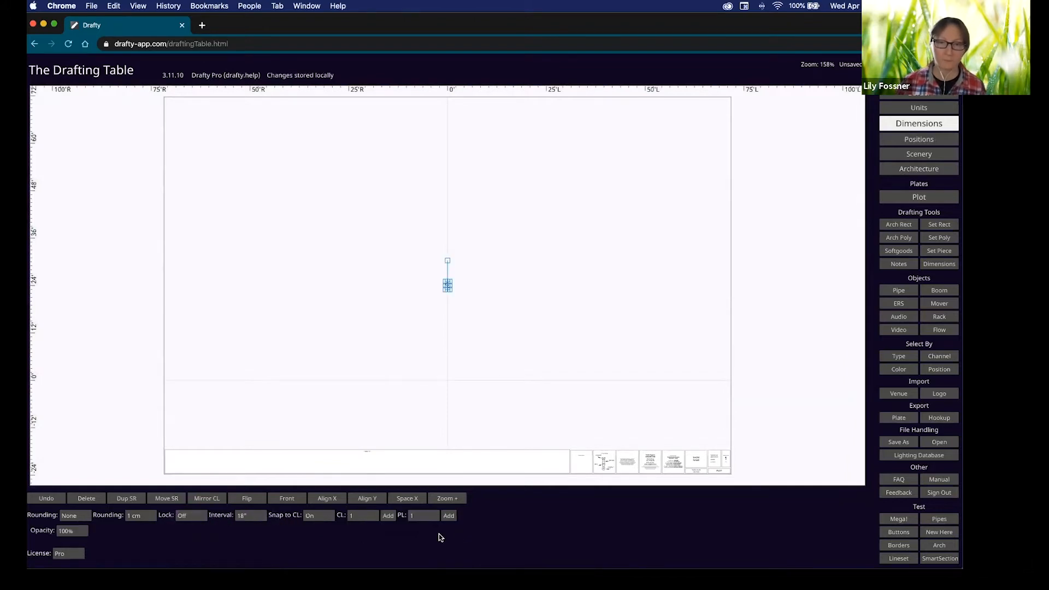
left_click_drag(448, 286, 447, 400)
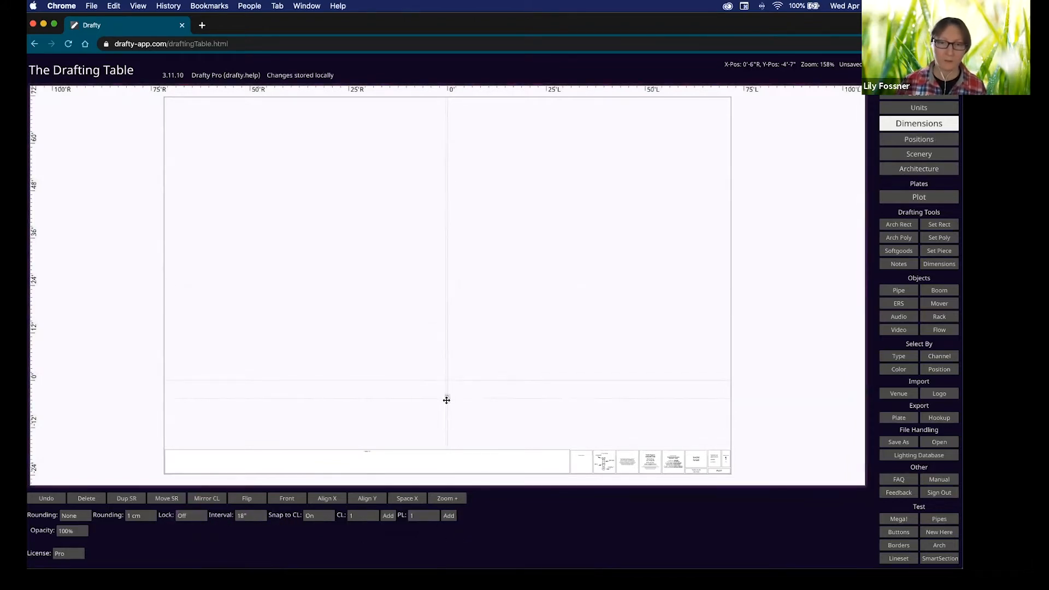
Add a plaster line right of centre and bring the downstage area into view.
left_click(448, 516)
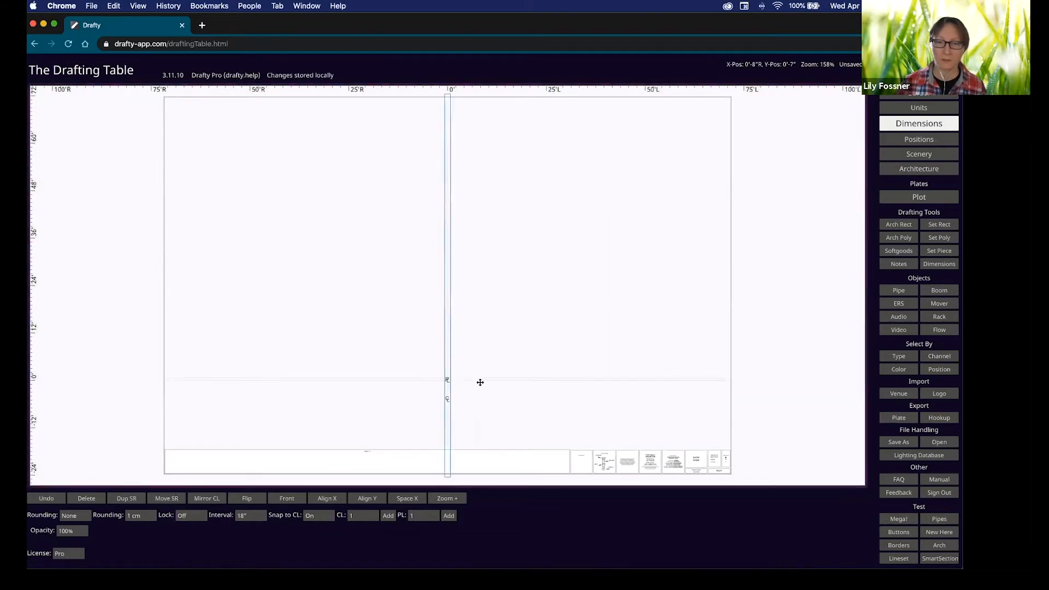
left_click_drag(448, 381, 576, 380)
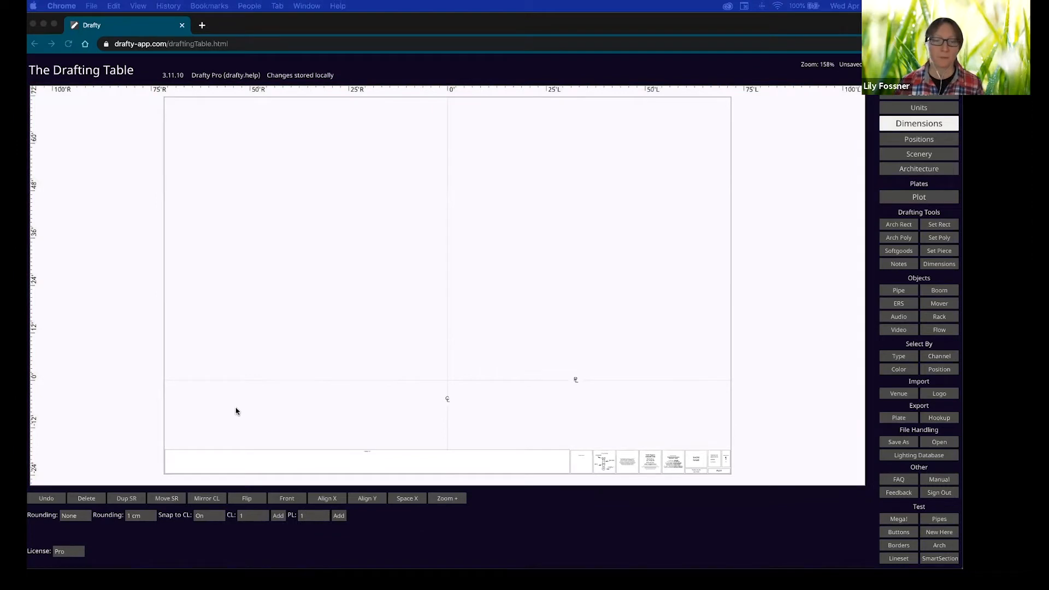
scroll(190, 437, "up", 5)
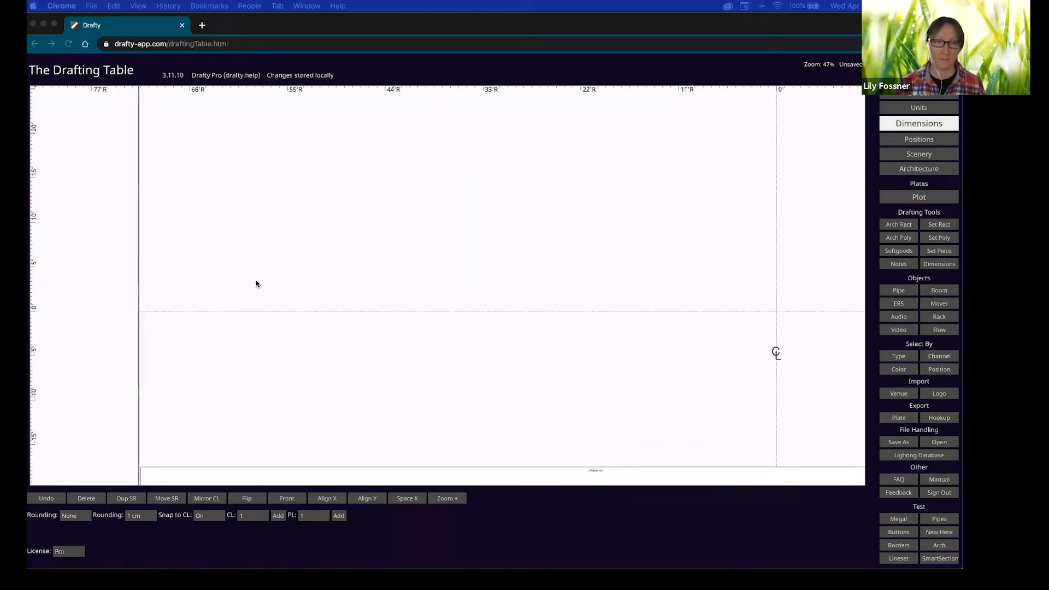
left_click(227, 427)
mouse_move(225, 368)
middle_mouse_down()
mouse_move(251, 264)
mouse_move(246, 207)
middle_mouse_up()
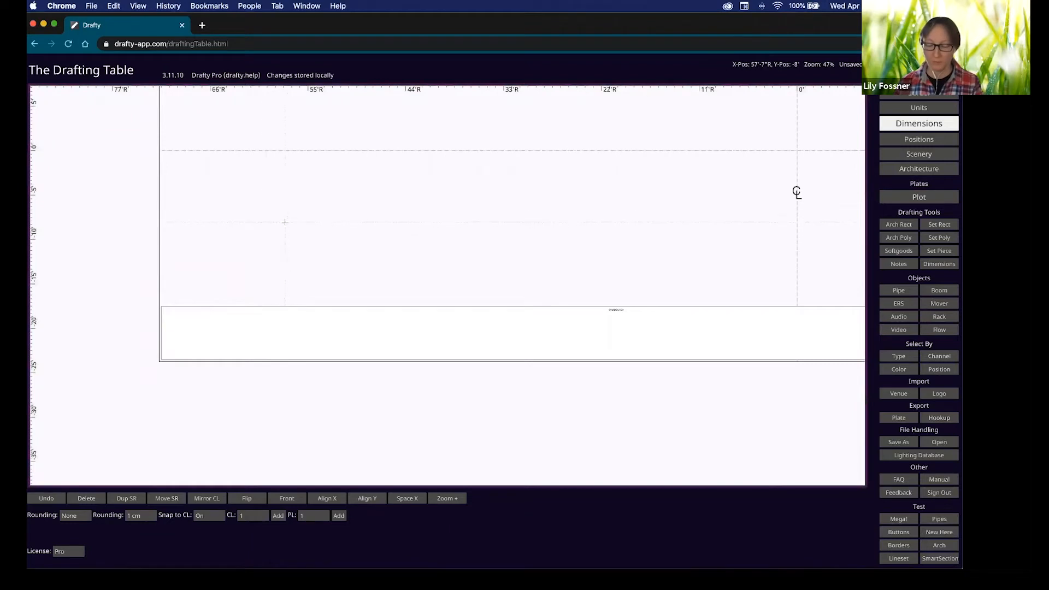
Place a pipe labelled '1 LX' and hang a Source-4 36° 575w ERS on it as unit 1.
key("p")
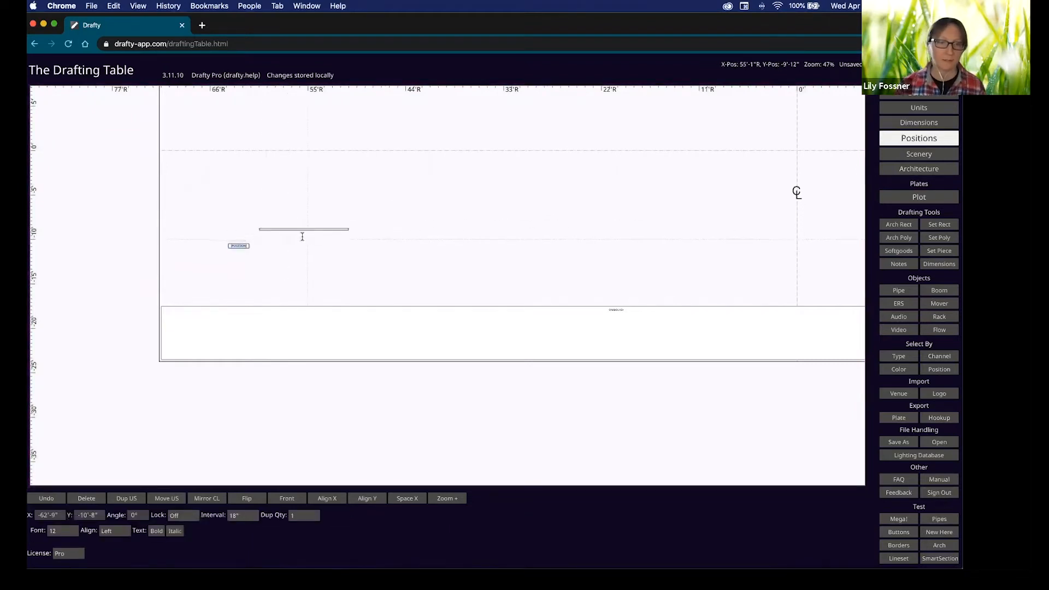
scroll(283, 218, "up", 5)
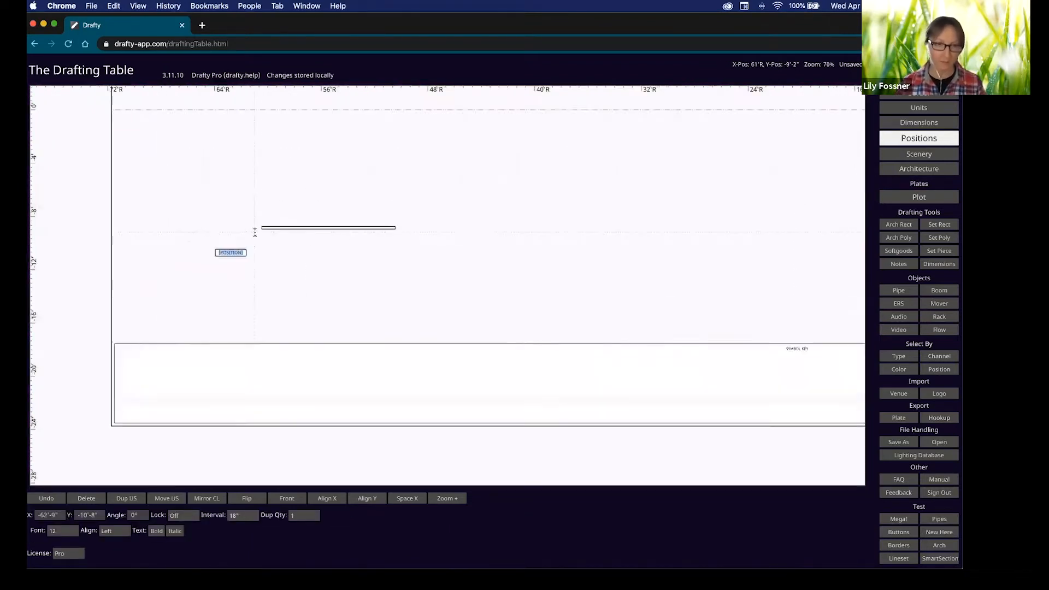
type("1 LX")
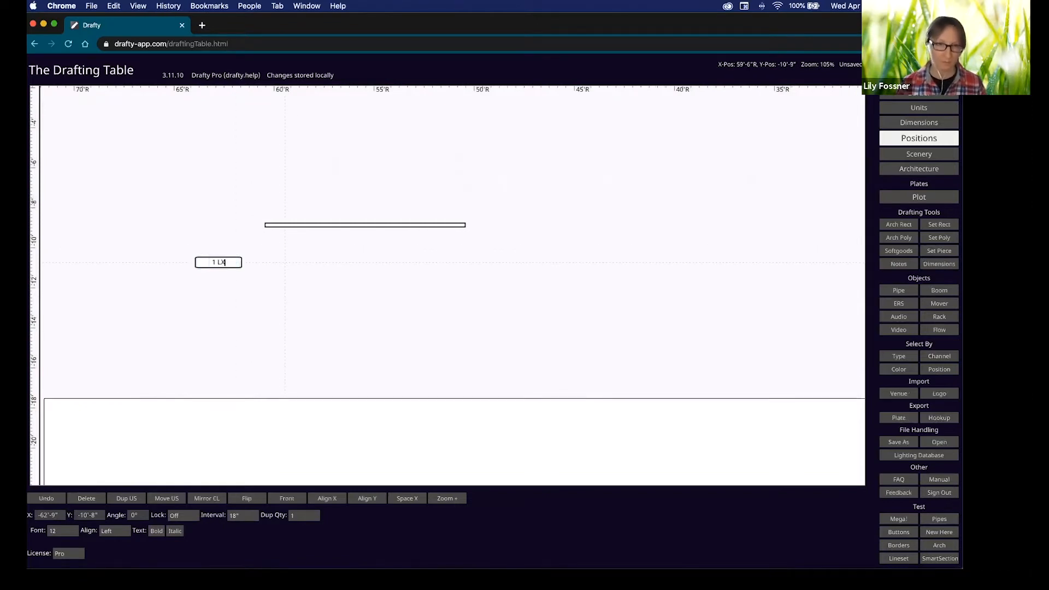
key("Return")
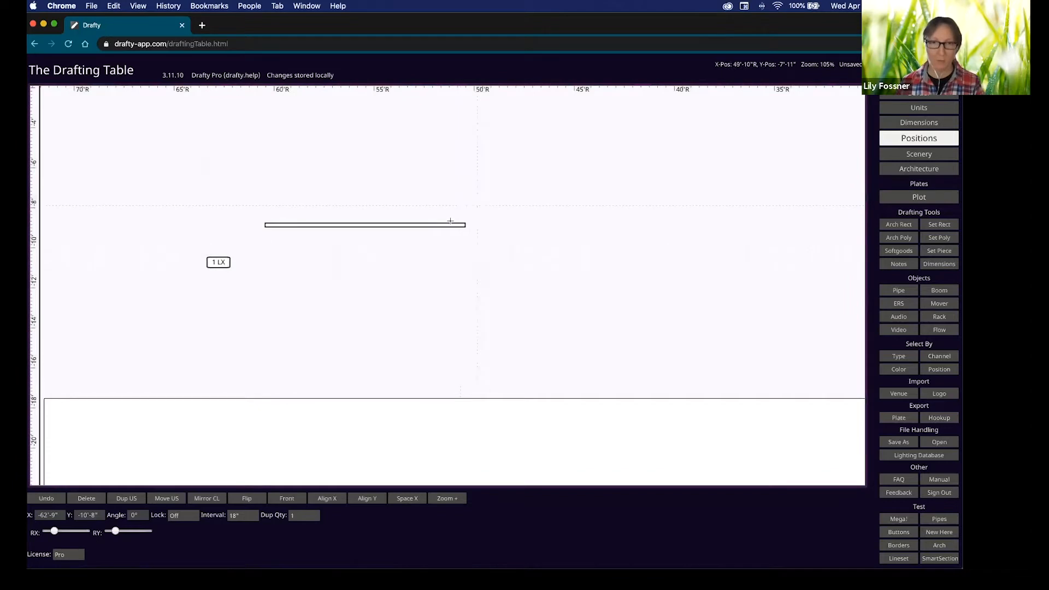
key("e")
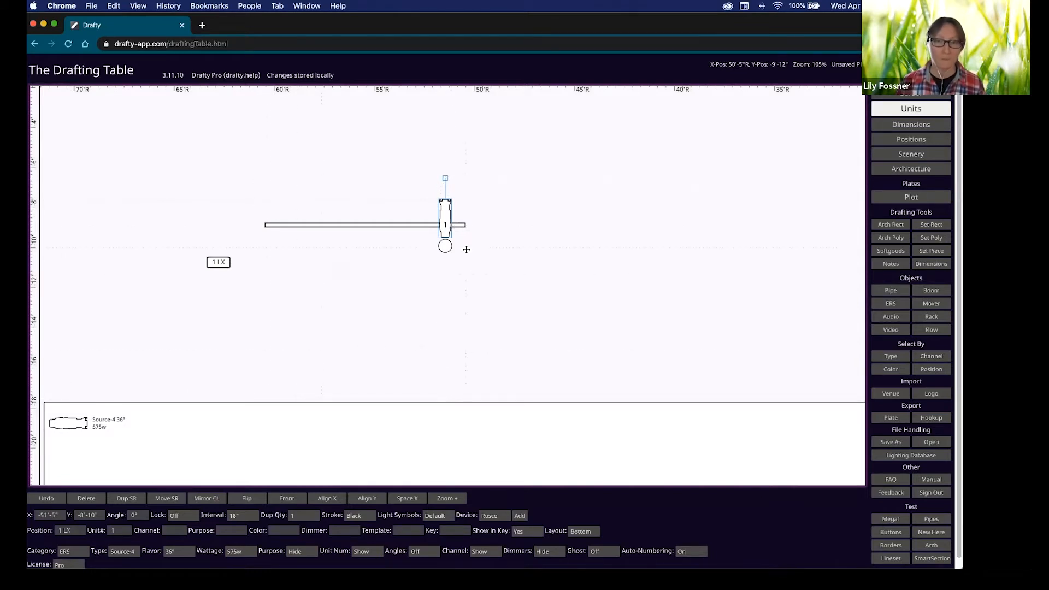
Duplicate the unit at 18" intervals along 1 LX to make four Source-4 units.
key("d")
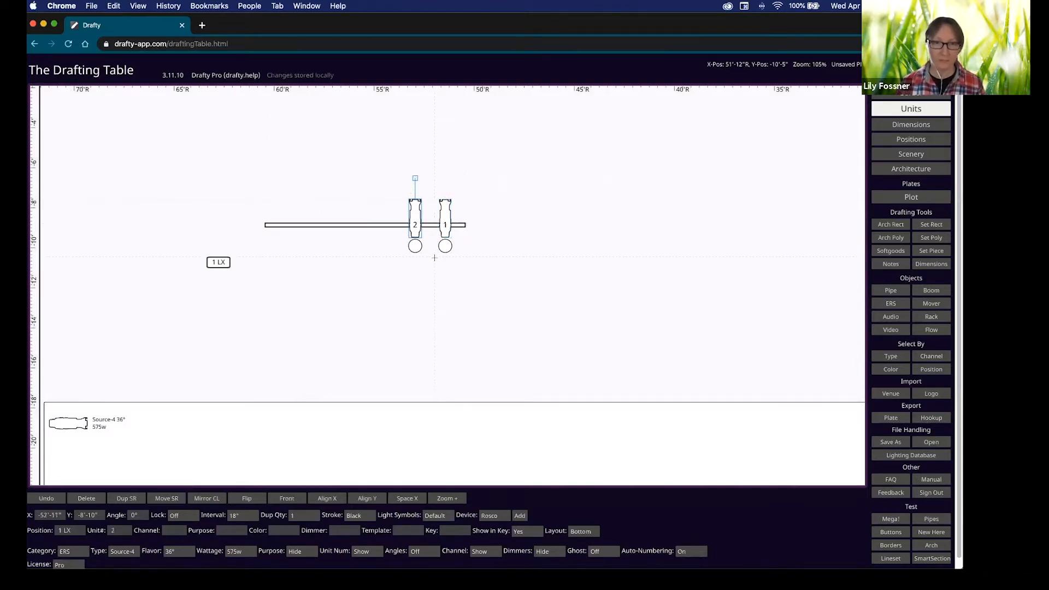
left_click(424, 246)
key("d")
key("d")
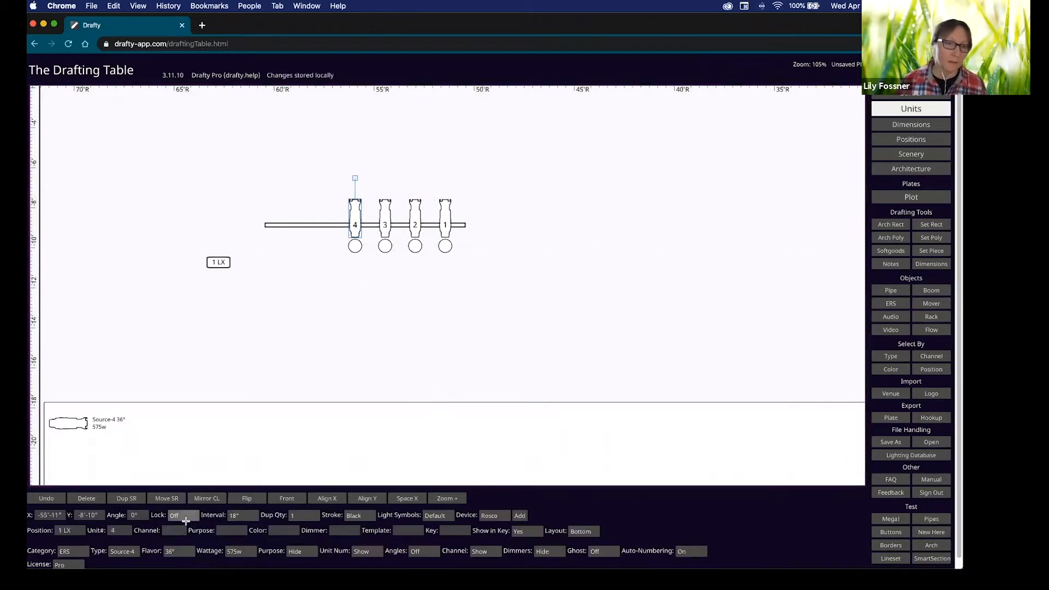
Number units 2, 4 and 3 with a '1+' channel entry, giving channels 1, 2 and 3.
left_click(415, 225)
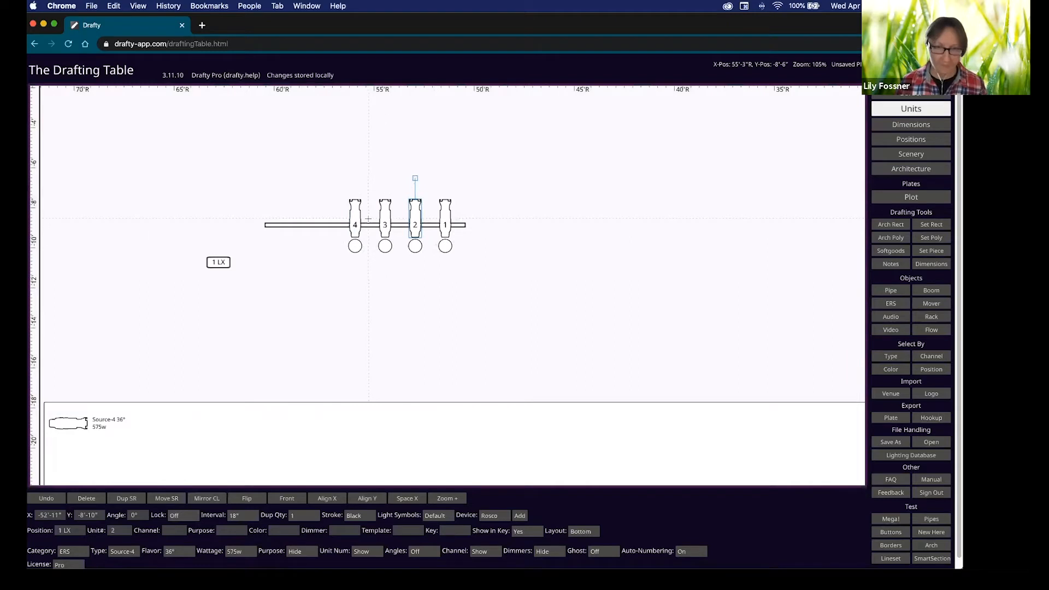
left_click(356, 220, "shift")
left_click(385, 224, "shift")
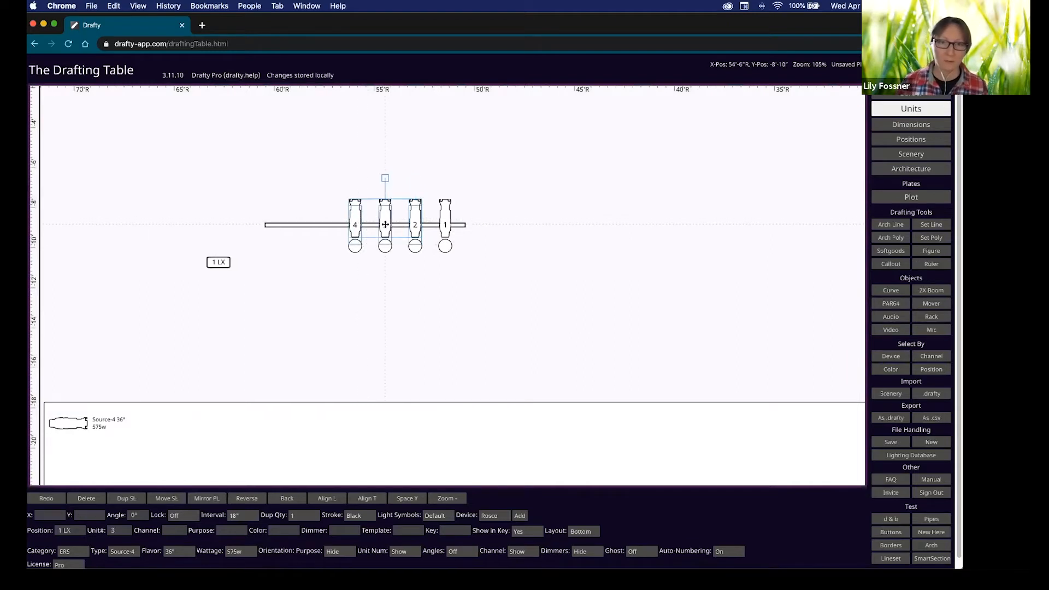
left_click(176, 530)
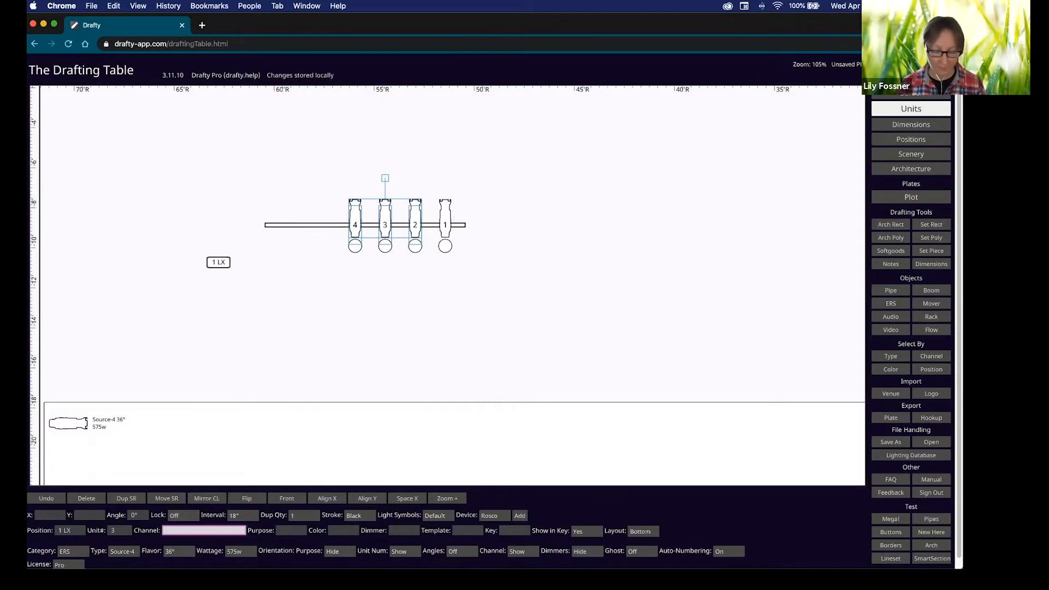
type("1")
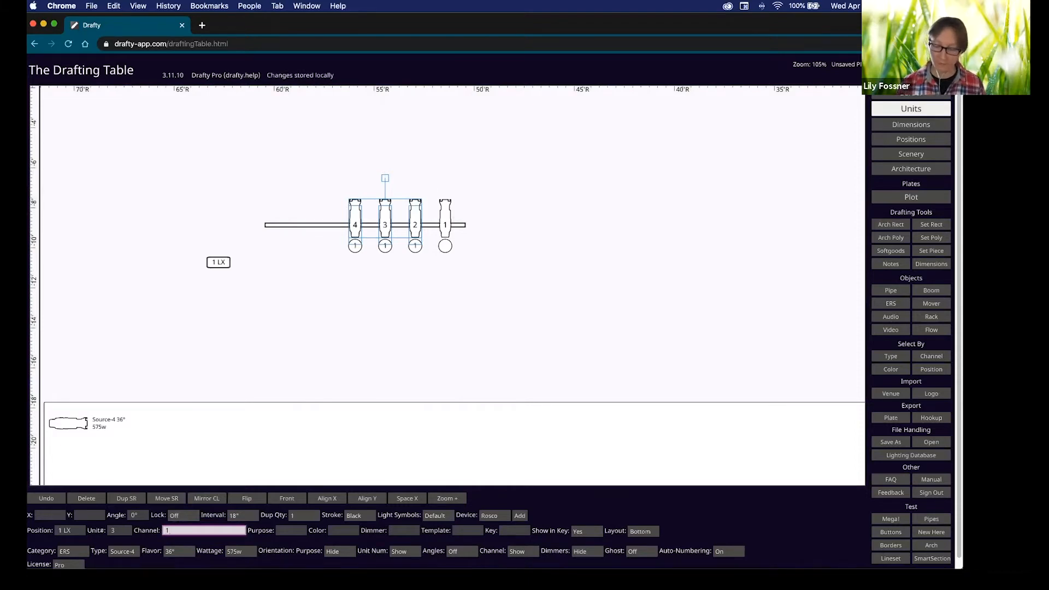
type("+")
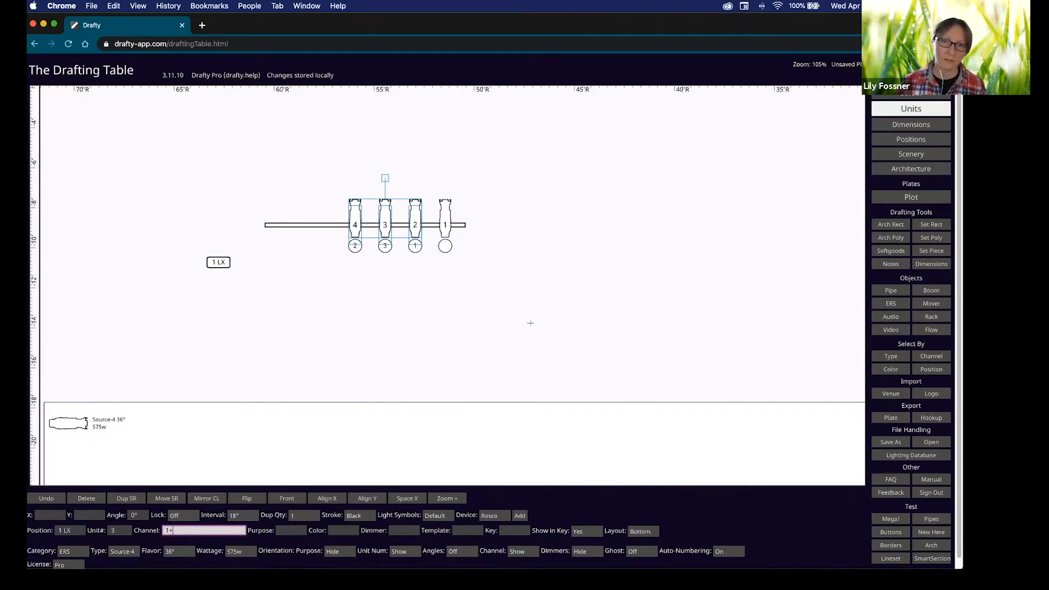
left_click(383, 306)
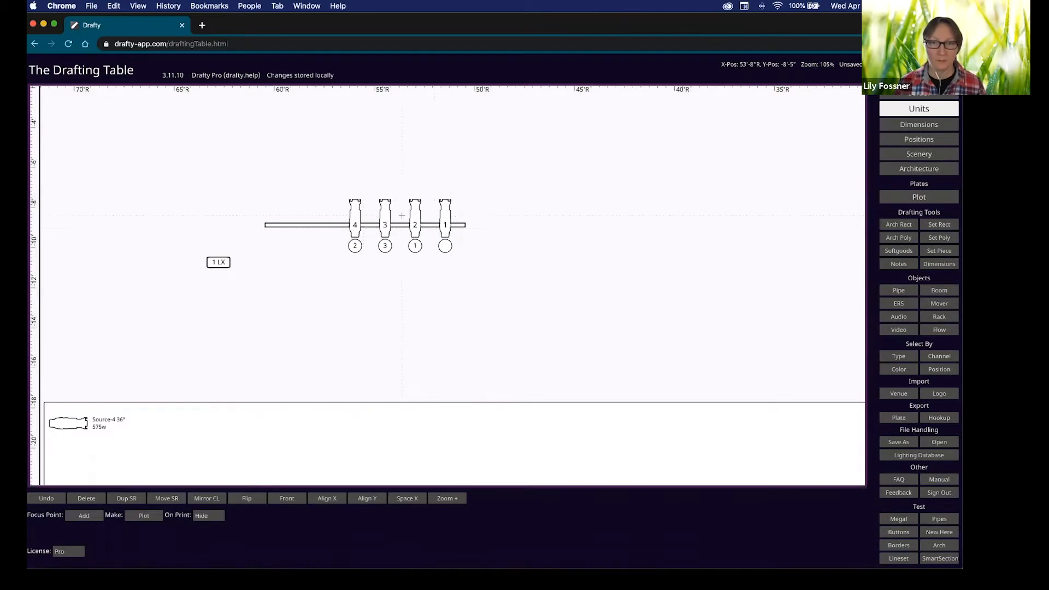
left_click(449, 218)
left_click(416, 221, "shift")
left_click(384, 222, "shift")
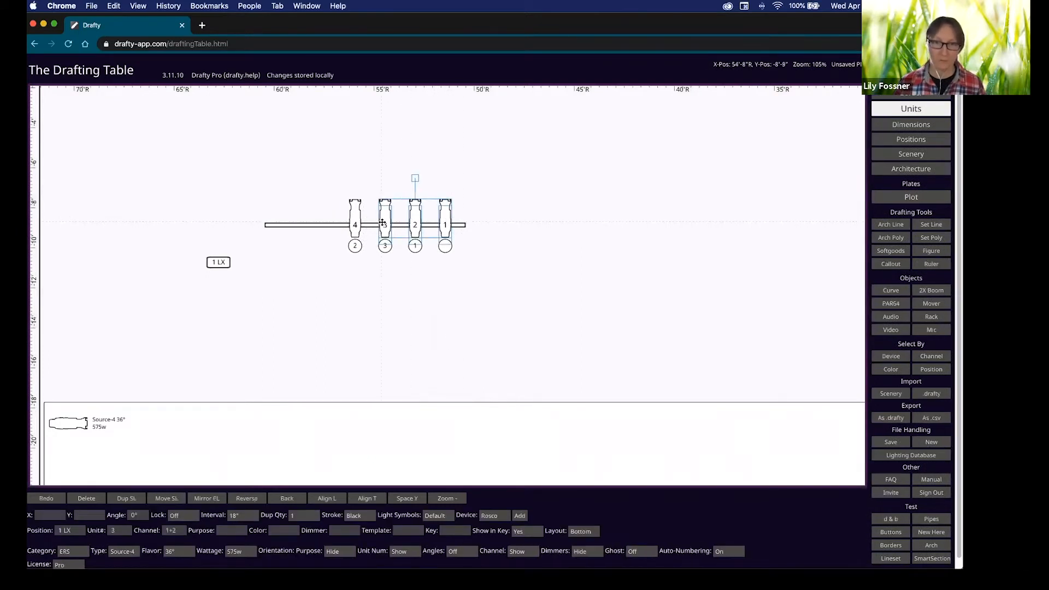
key("shift")
key("shift")
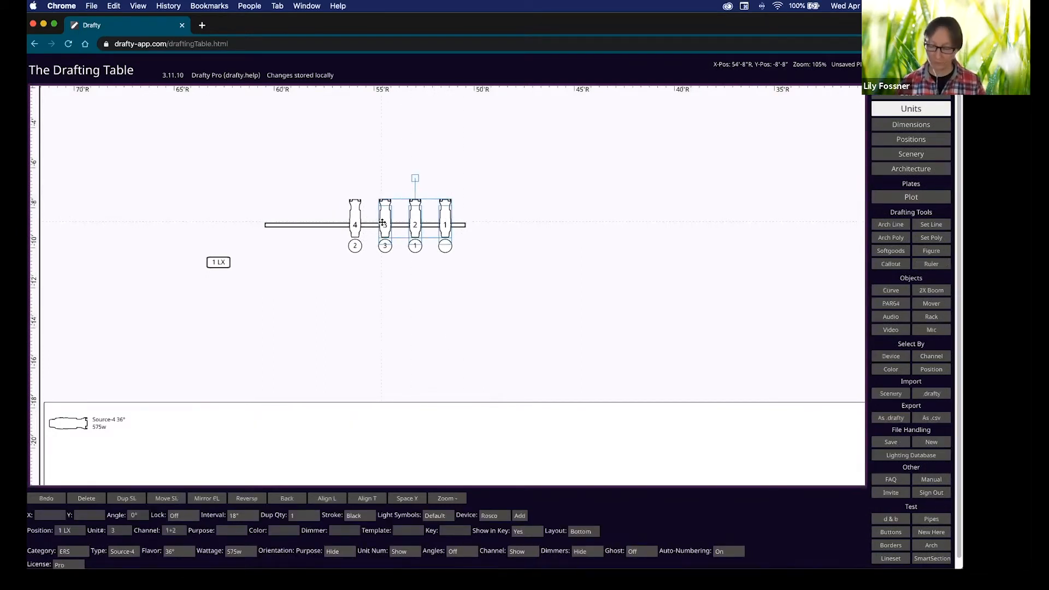
key("shift+Left")
key("shift+Left")
key("shift+Left")
key("shift+Left")
key("shift+Left")
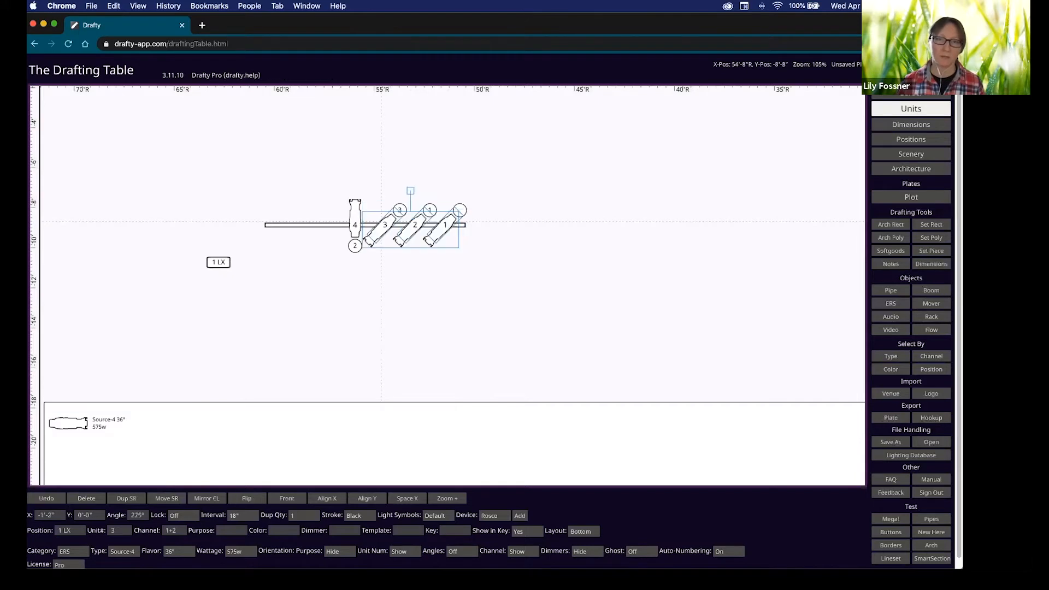
key("shift+Left")
key("shift+Left")
key("shift+Left")
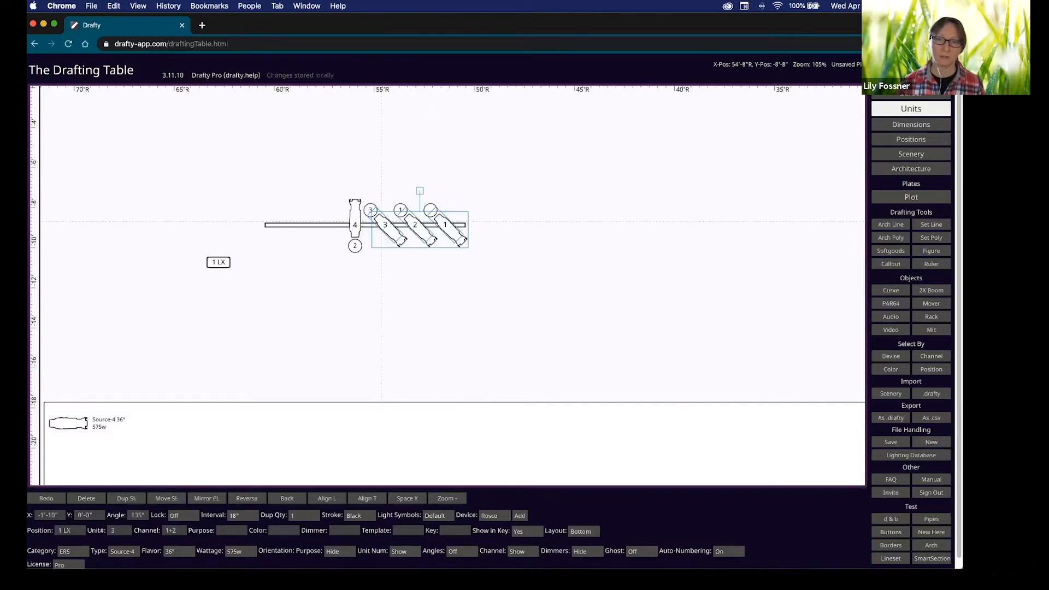
key("shift+Left")
key("shift+Left")
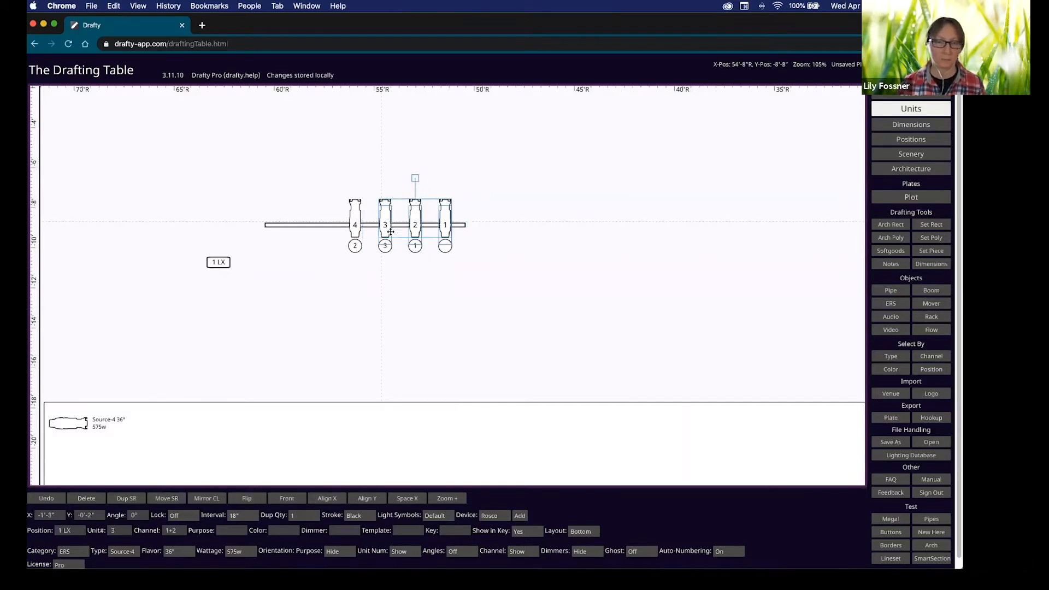
left_click(466, 269)
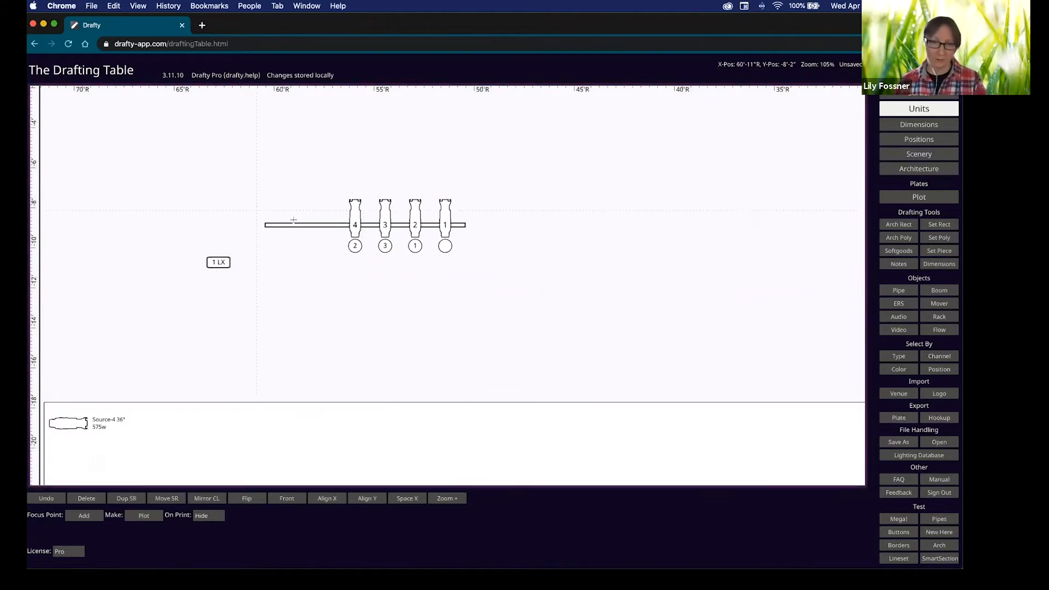
Select the 1 LX pipe on the Positions layer and change its interval from 18" to 3'.
left_click(358, 222)
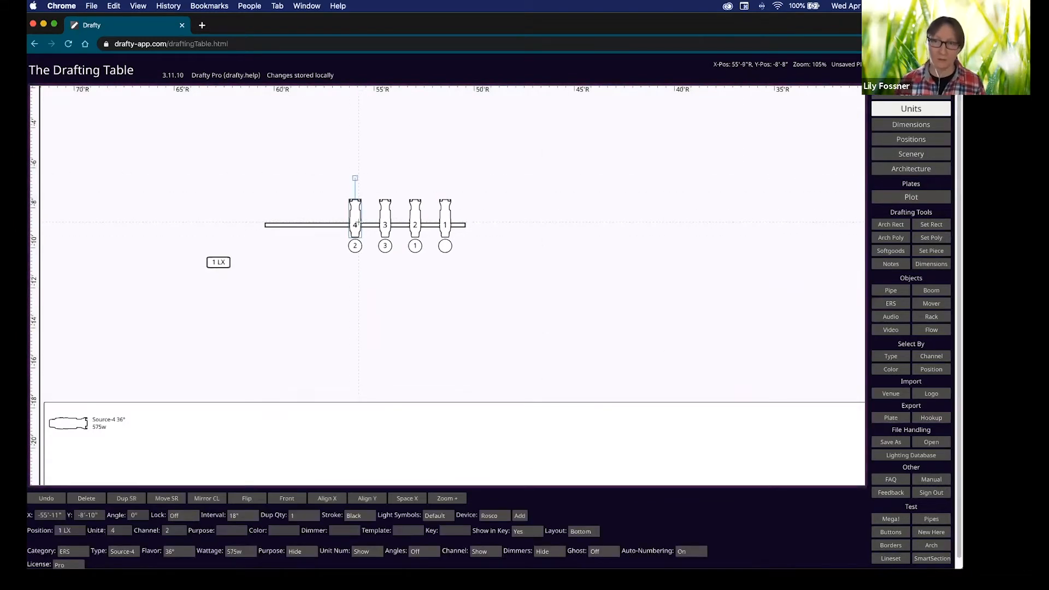
left_click(910, 109)
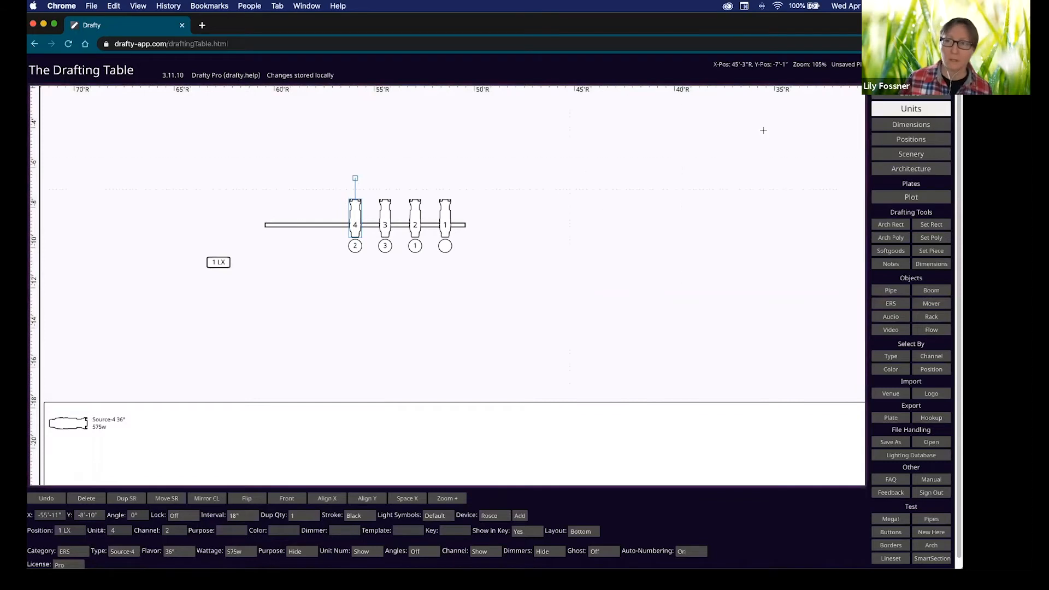
left_click(911, 139)
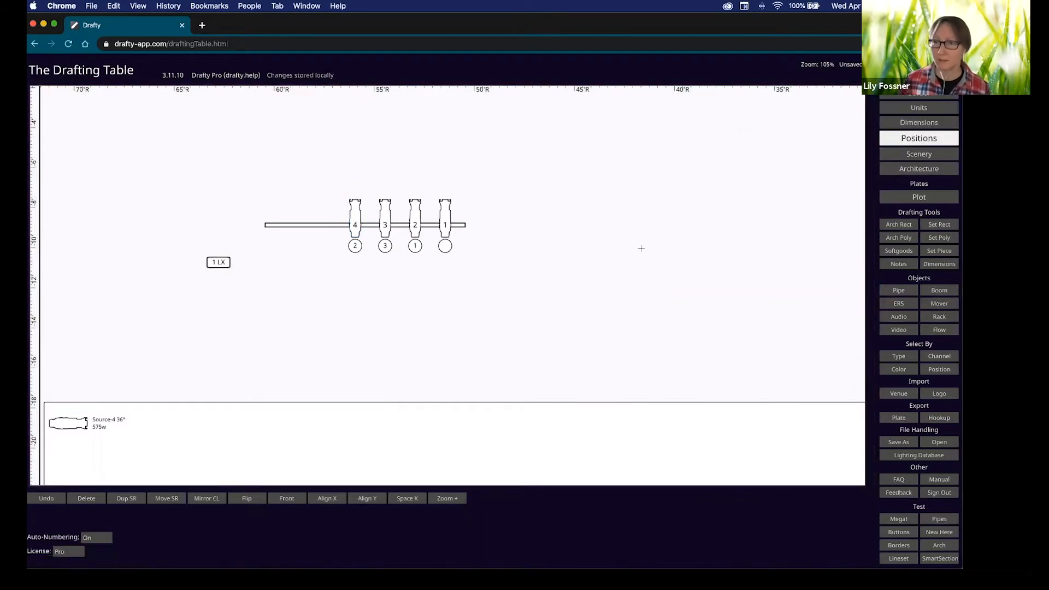
left_click(321, 225)
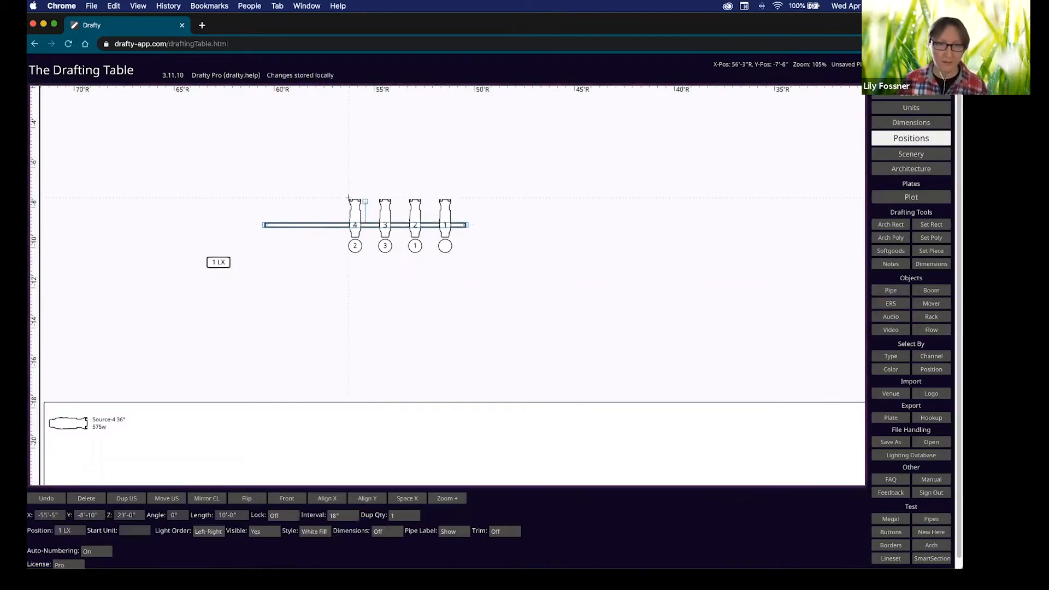
left_click(343, 516)
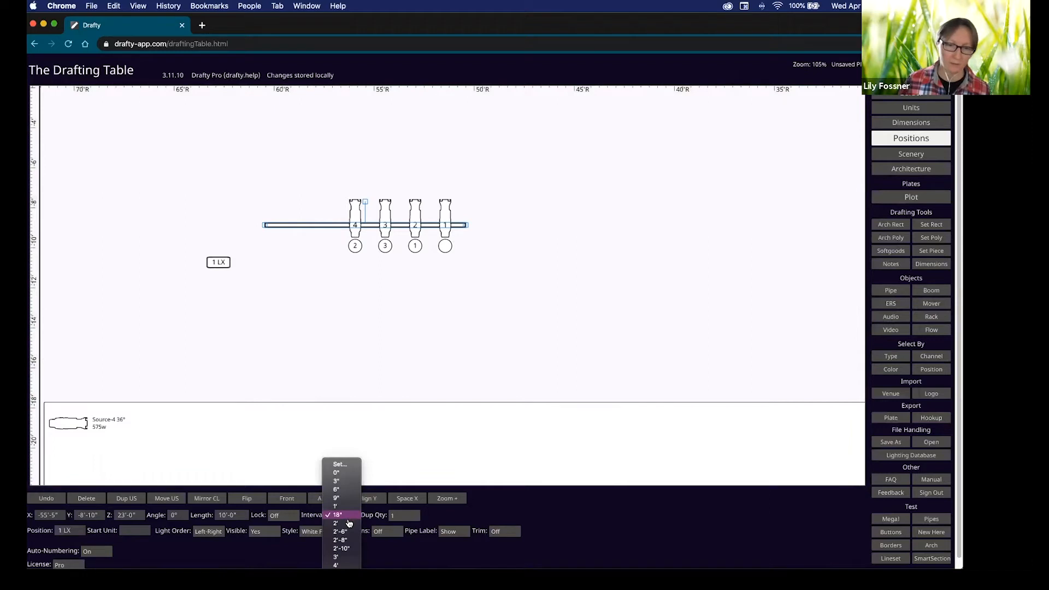
left_click(346, 557)
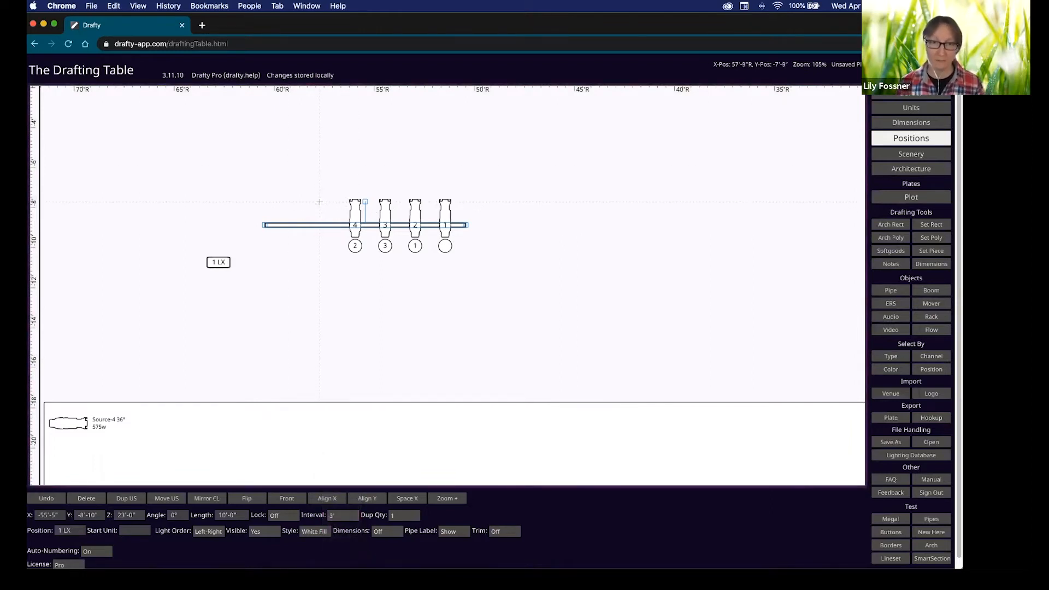
Duplicate 1 LX upstage as 2 LX, then 2 LX as 3 LX, each with four numbered units.
key("shift+Up")
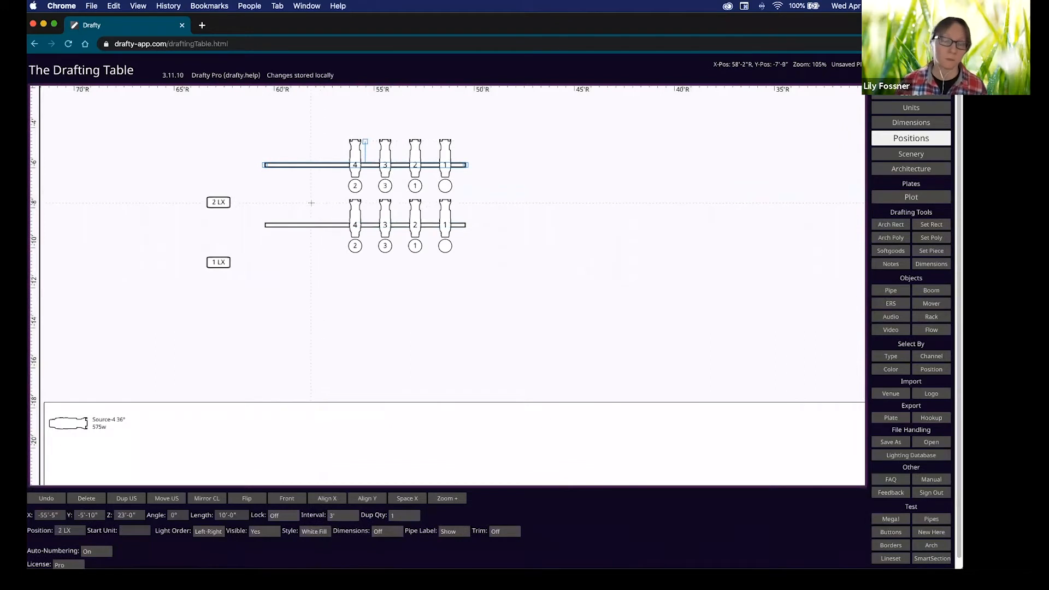
mouse_move(315, 191)
left_mouse_down()
mouse_move(325, 219)
mouse_move(317, 255)
left_mouse_up()
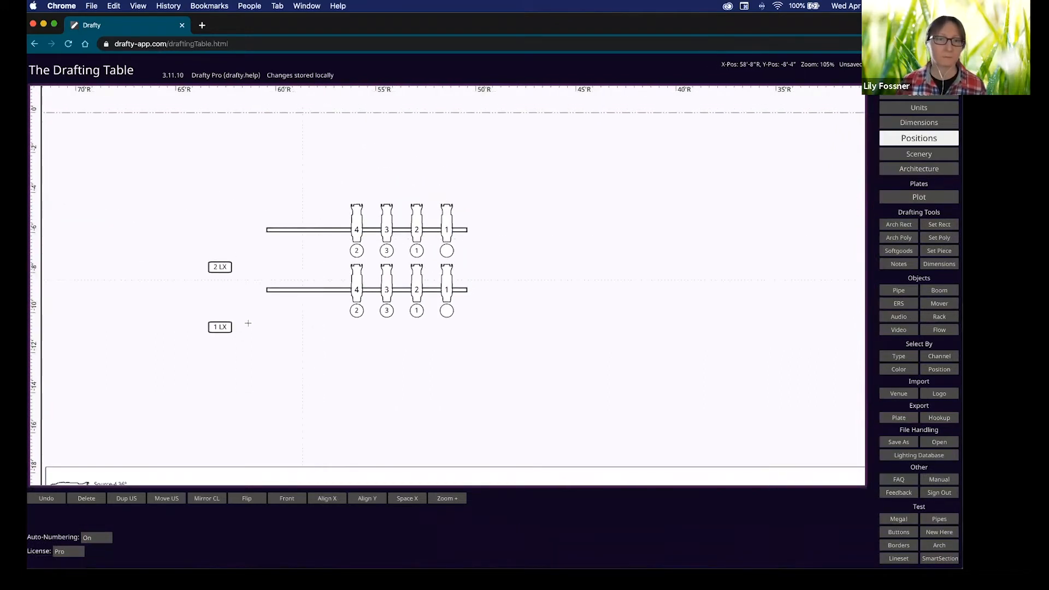
left_click(298, 230)
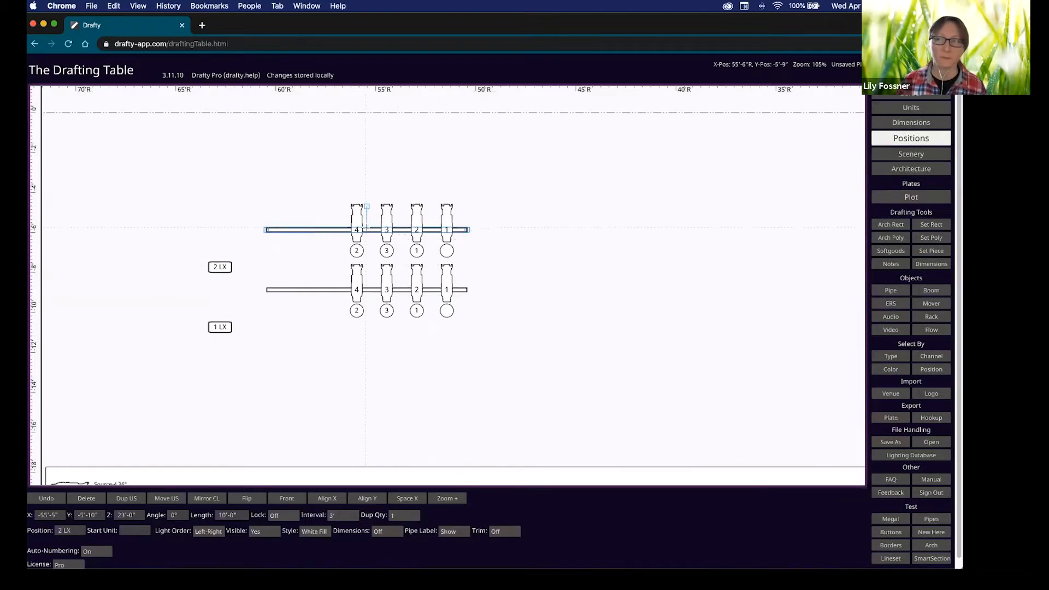
key("shift+Up")
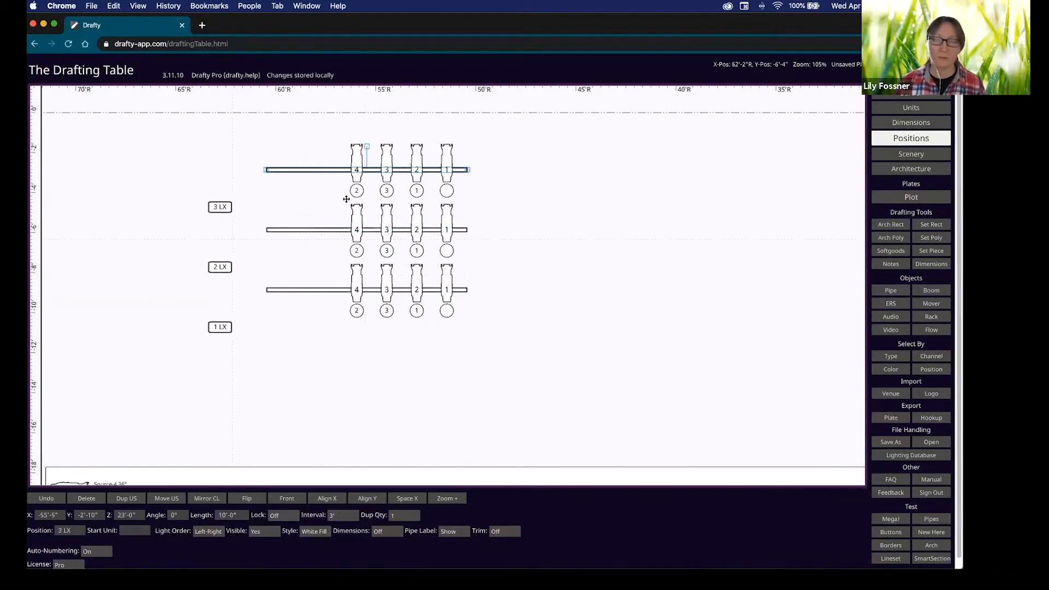
left_click(293, 323)
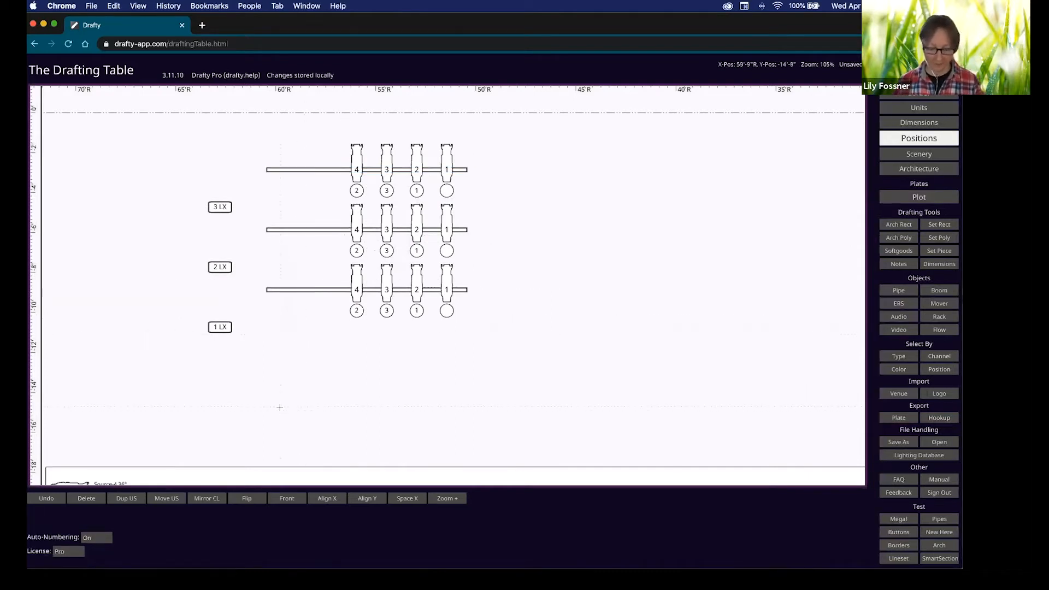
scroll(279, 408, "down", 5)
scroll(327, 345, "left", 2)
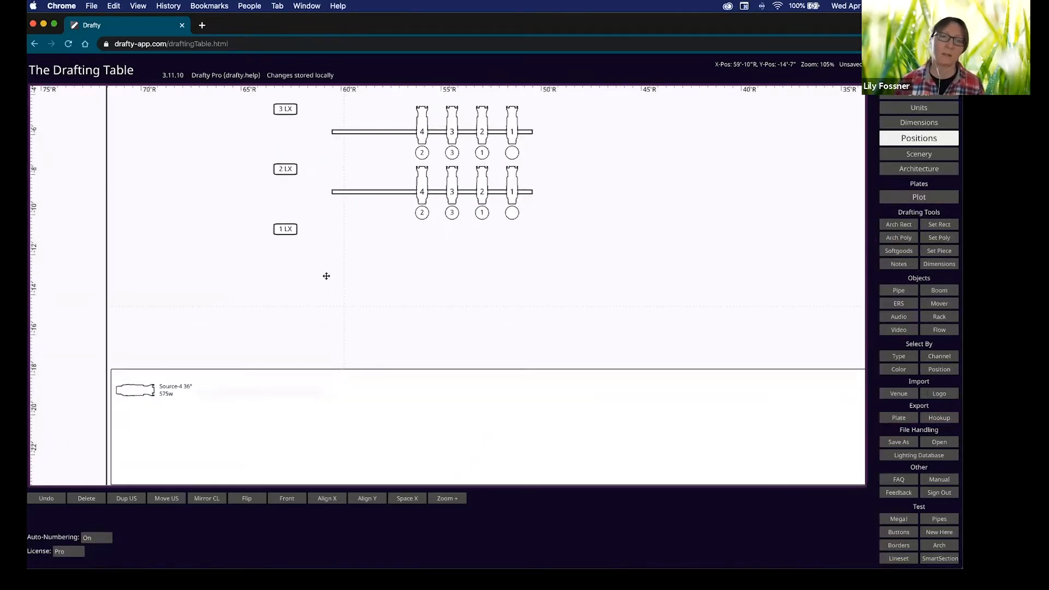
scroll(312, 291, "up", 1)
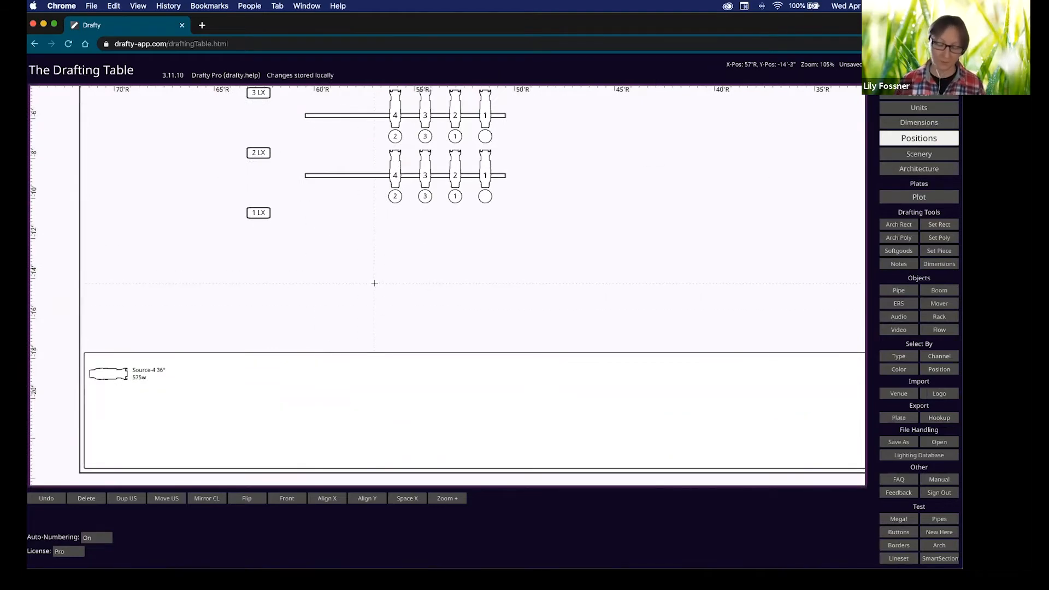
scroll(382, 326, "up", 2)
scroll(381, 326, "right", 2)
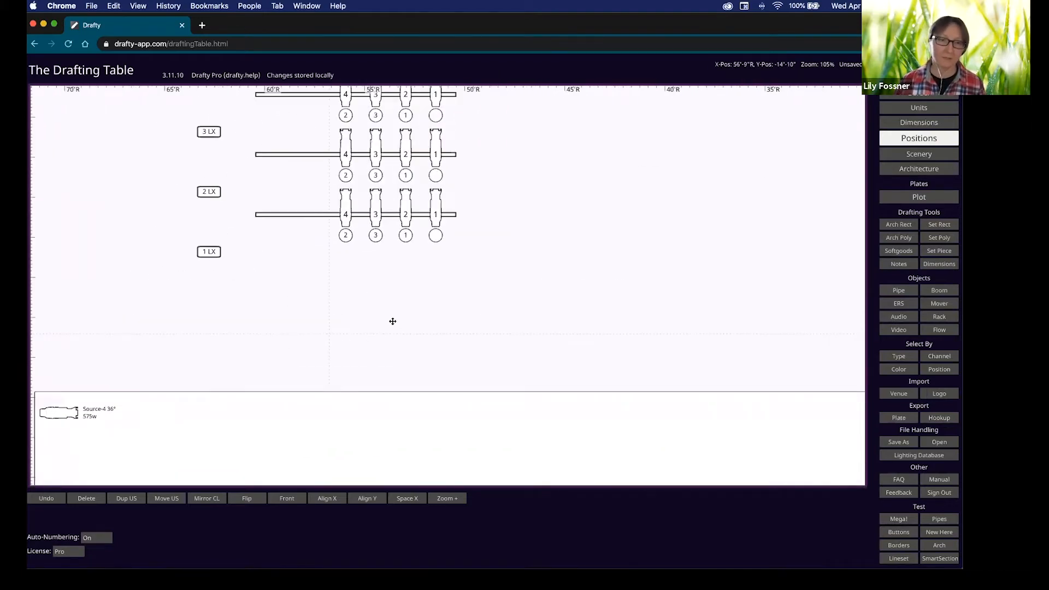
scroll(392, 321, "down", 1)
scroll(393, 322, "left", 2)
Change unit 4 on the 1 LX pipe to an LED Leko Short.
left_click(411, 202)
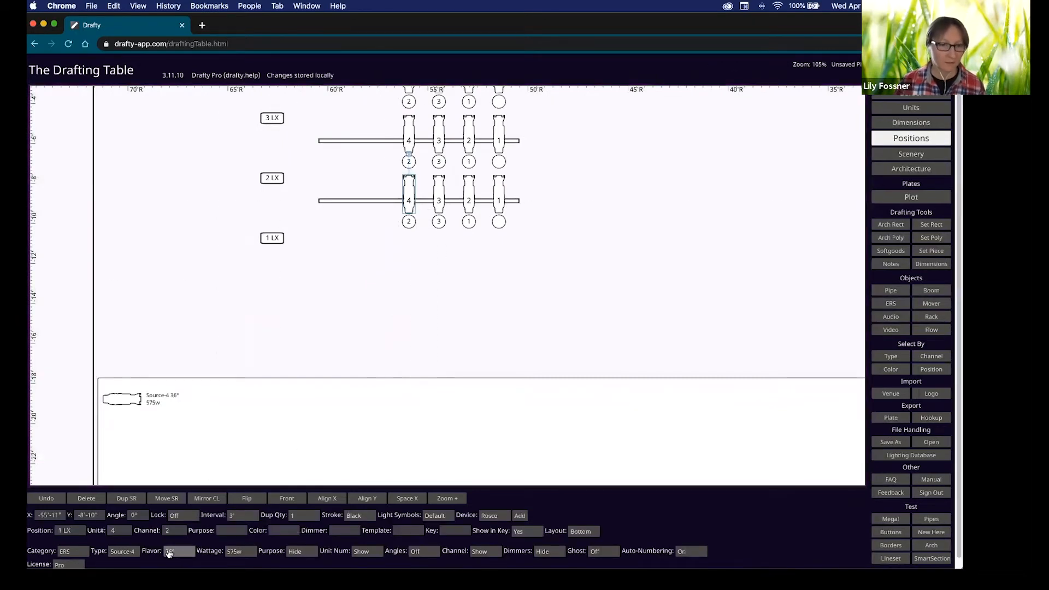
left_click(137, 553)
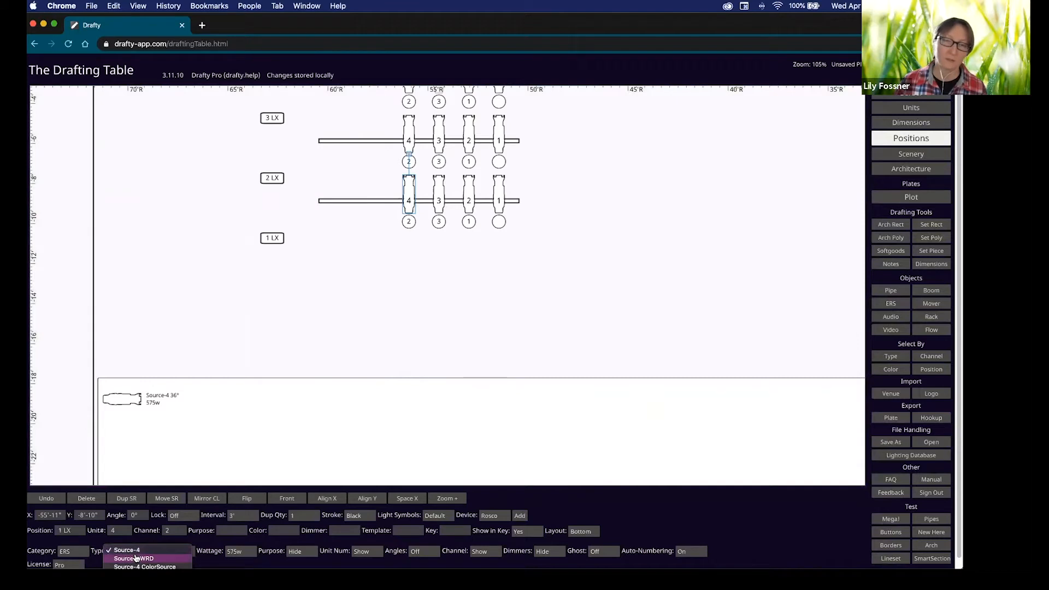
scroll(136, 559, "down", 10)
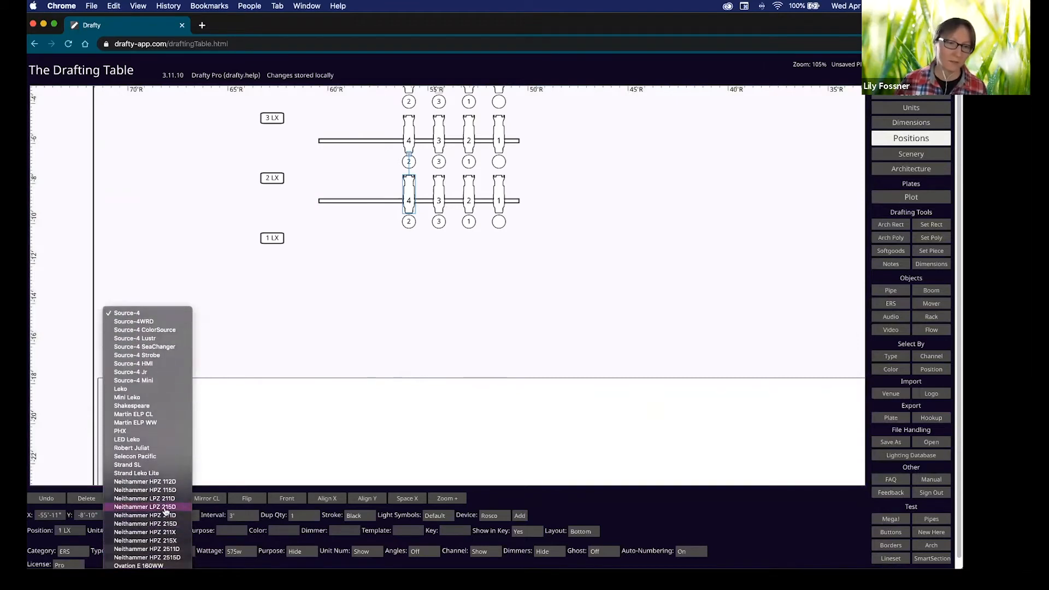
left_click(155, 439)
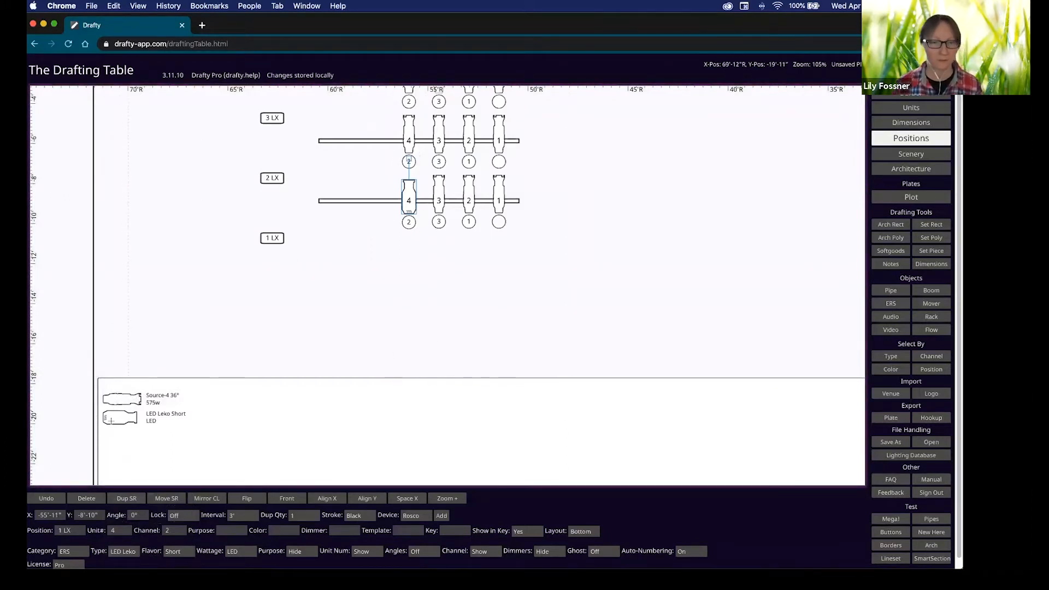
left_click(383, 266)
Zoom out and hang a Small Speaker Single on the 1 LX pipe.
key("minus")
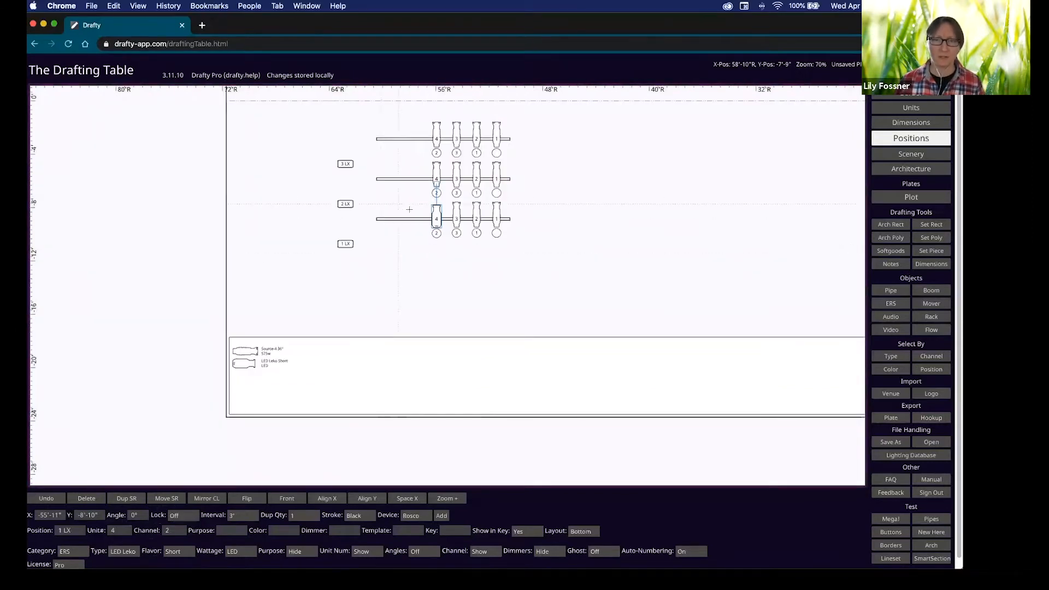
left_click(411, 213)
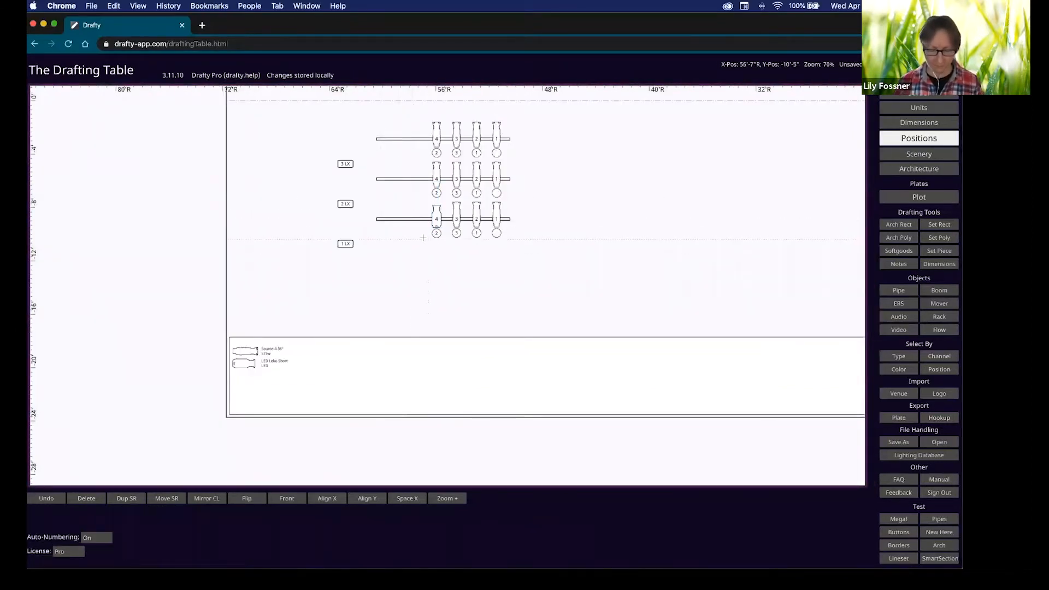
left_click(402, 219)
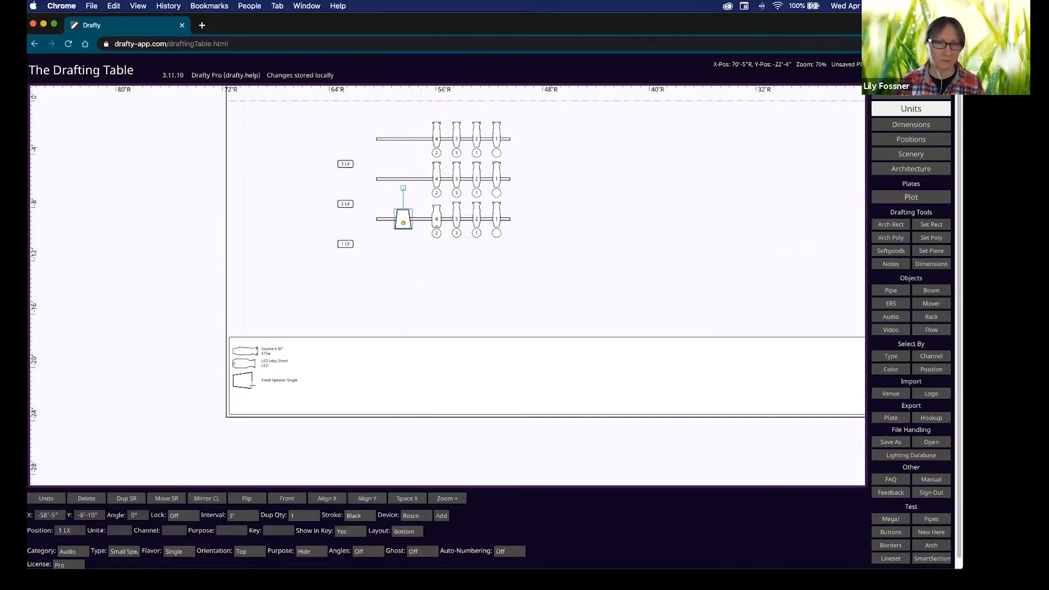
scroll(252, 386, "up", 5)
Hang Small Speaker Single copies on the 2 LX and 3 LX pipes, then reselect the 1 LX speaker.
scroll(528, 344, "down", 5)
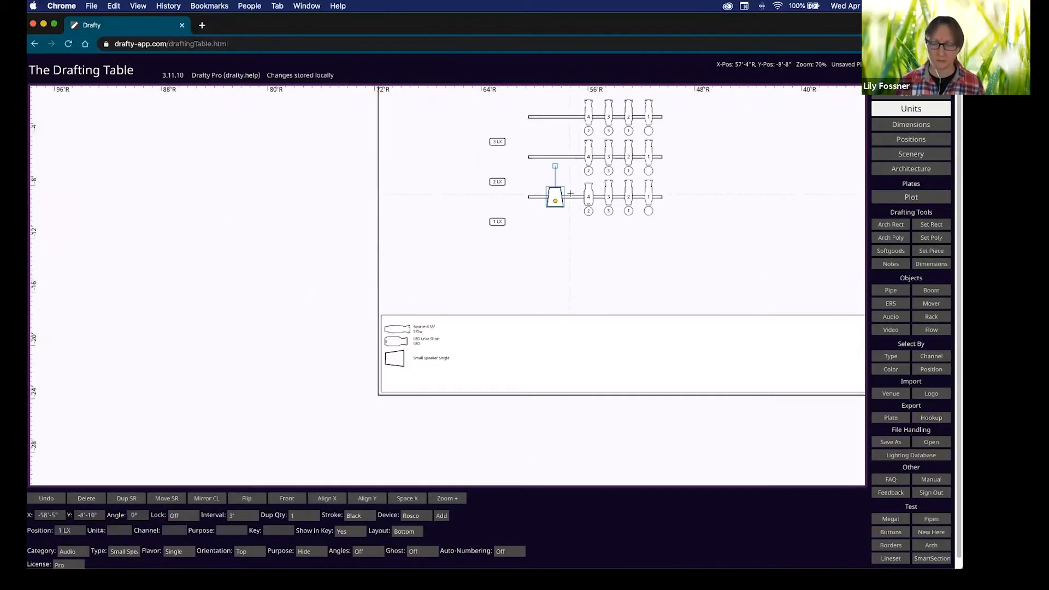
middle_click_drag(499, 249, 477, 273)
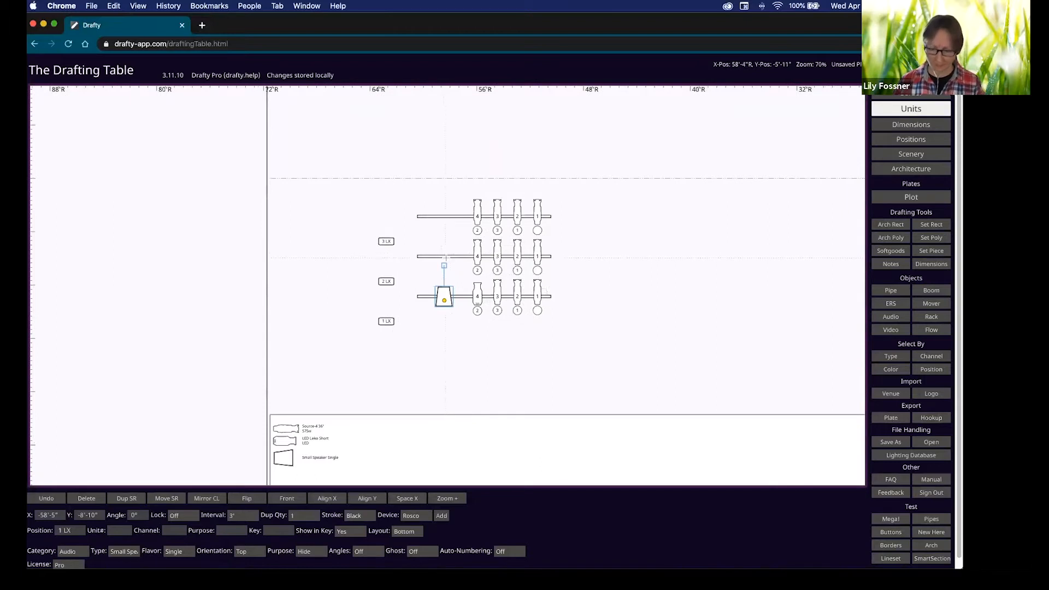
left_click(445, 255)
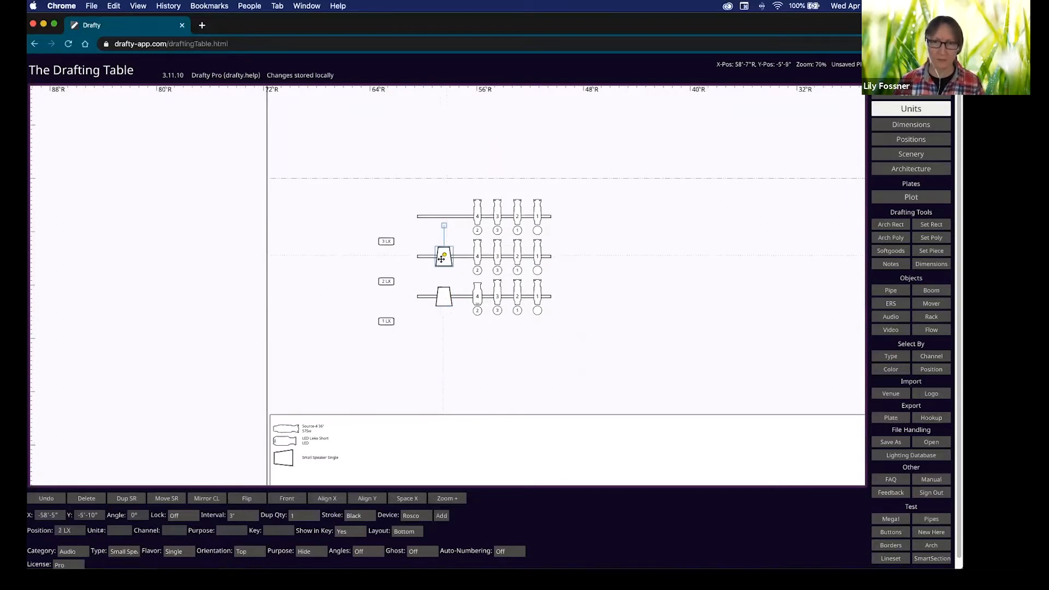
left_click(445, 218)
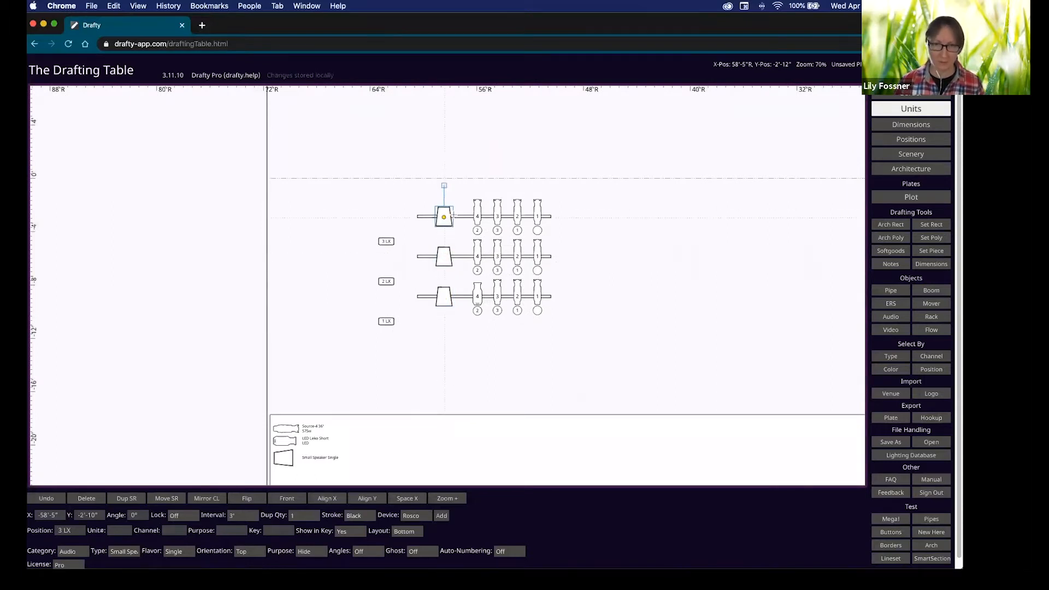
left_click(443, 297)
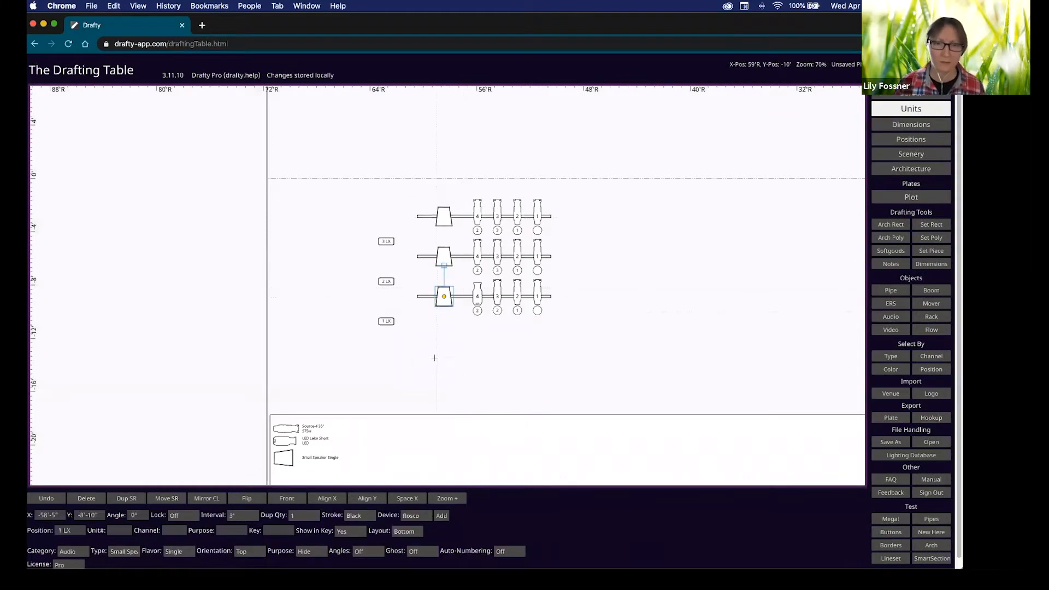
left_click(497, 294)
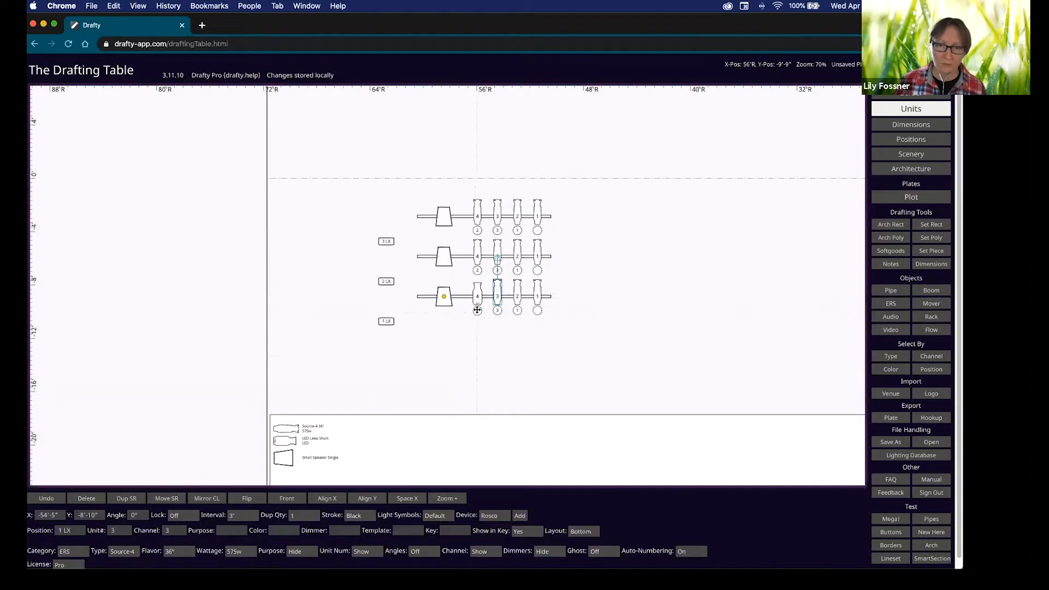
left_click(450, 305)
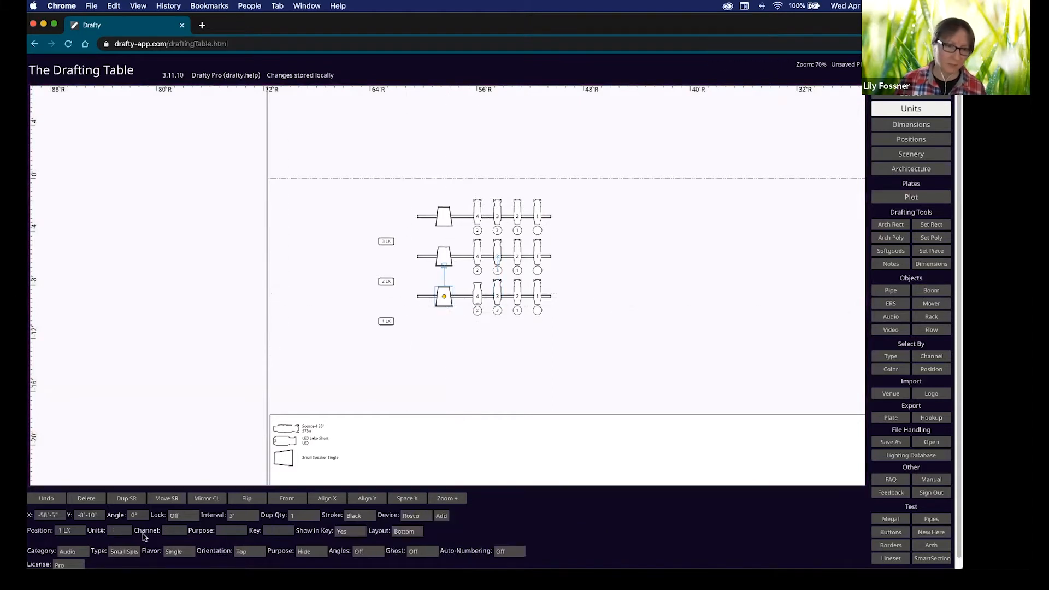
Make the selected 1 LX speaker a Very Small Speaker Single, adding its own key entry.
left_click(116, 552)
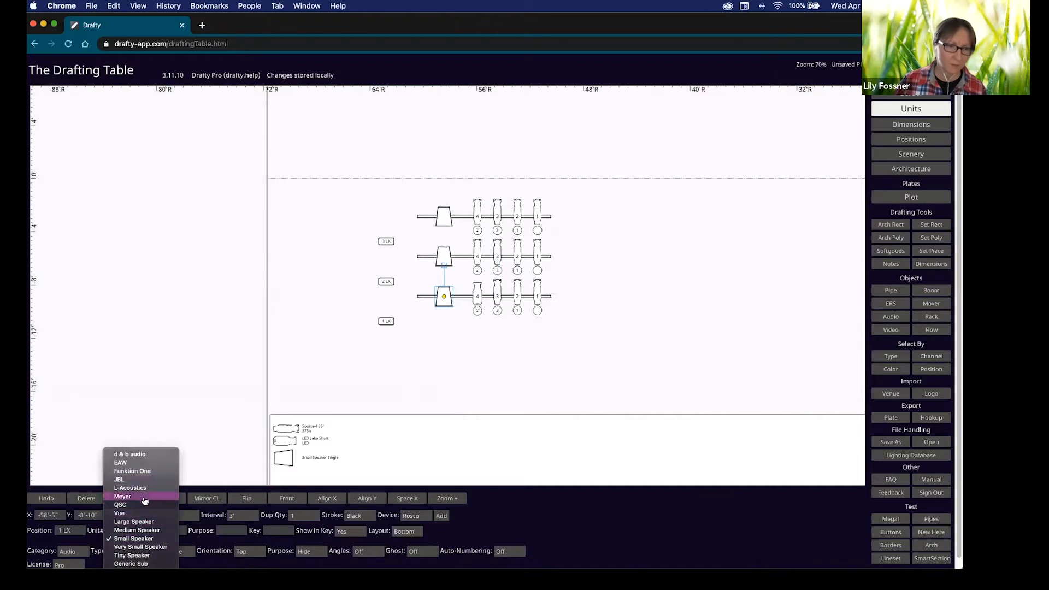
left_click(163, 547)
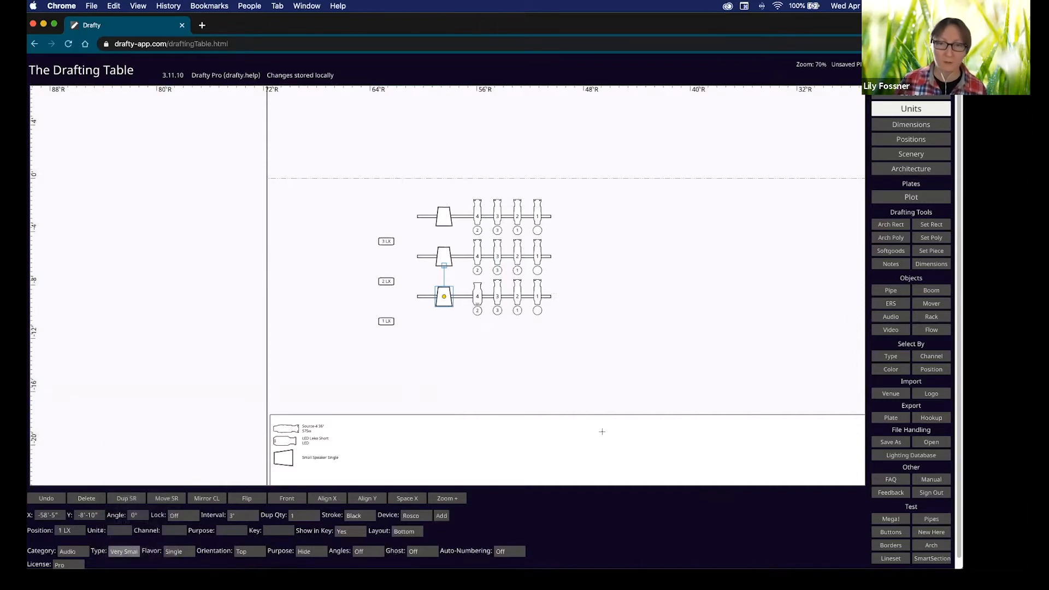
left_click(476, 351)
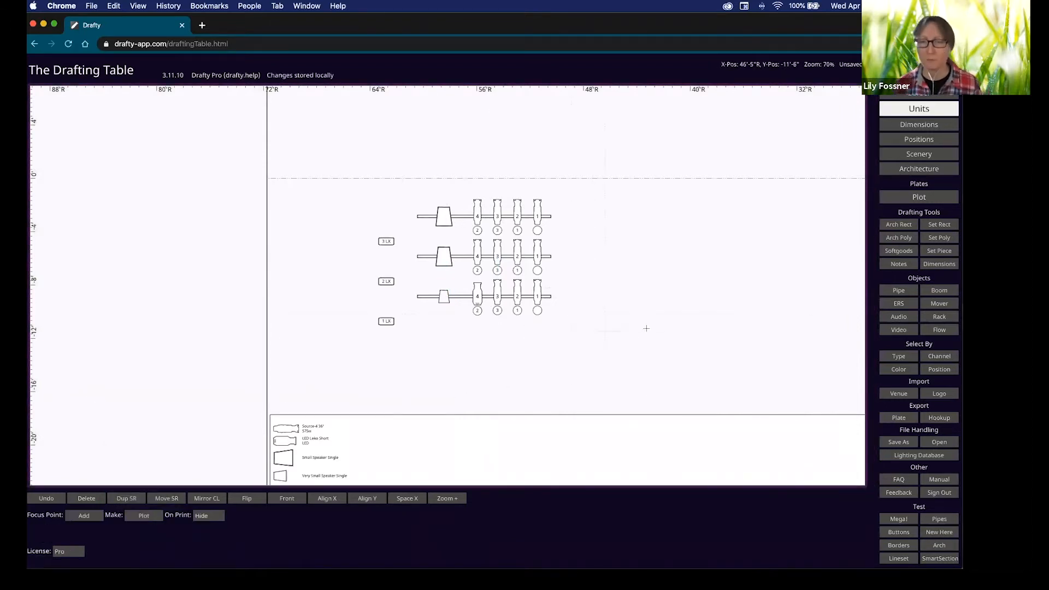
scroll(480, 383, "down", 4)
scroll(480, 383, "right", 1)
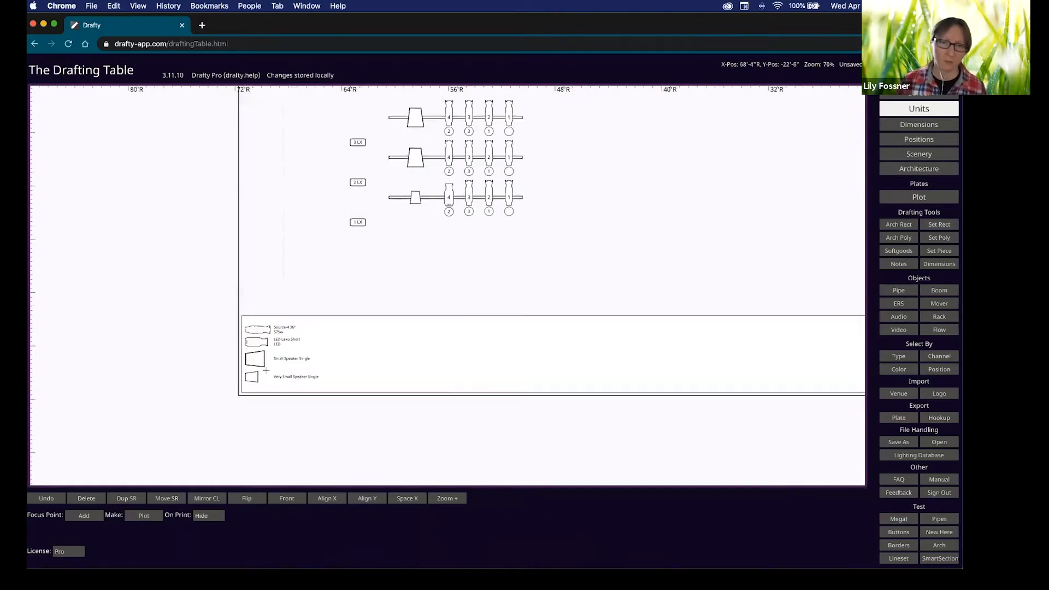
scroll(324, 314, "up", 5)
scroll(324, 313, "right", 3)
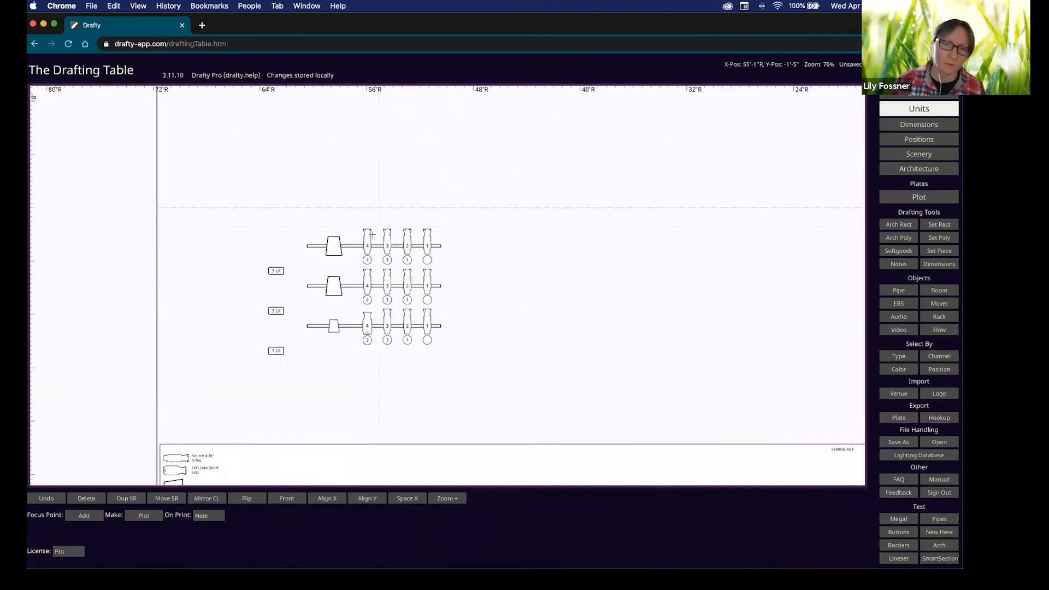
Turn on beam angles for unit 4 on 3 LX and drag its focus point upstage.
left_click(372, 234)
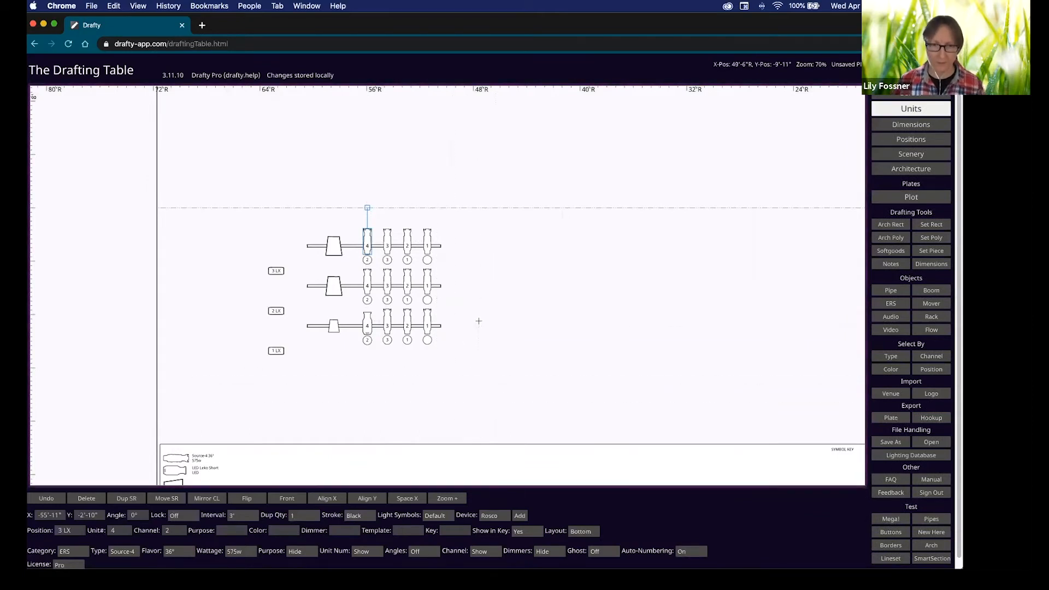
left_click_drag(521, 321, 488, 355)
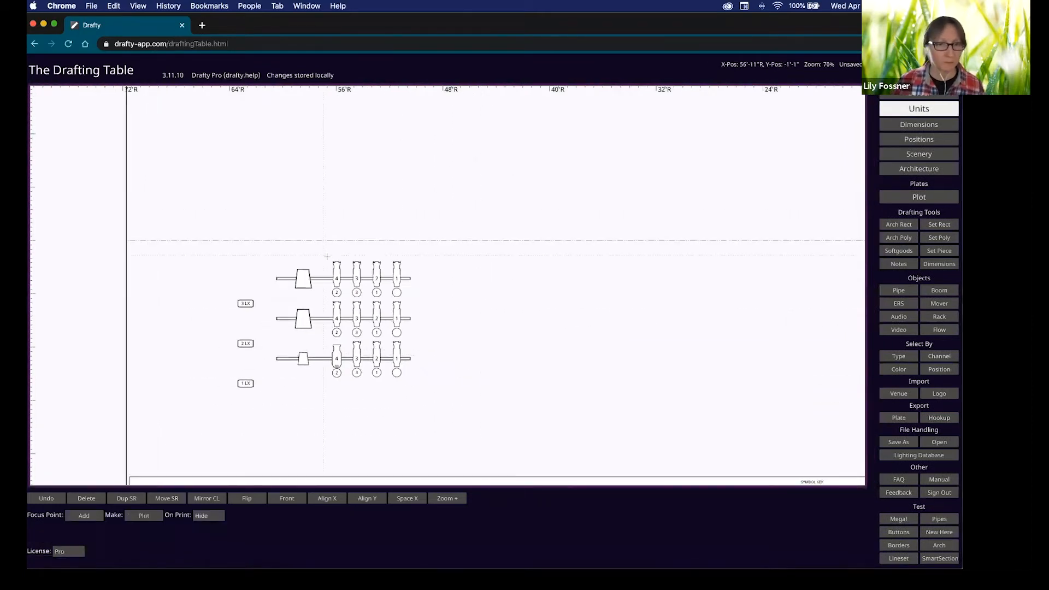
left_click(338, 278)
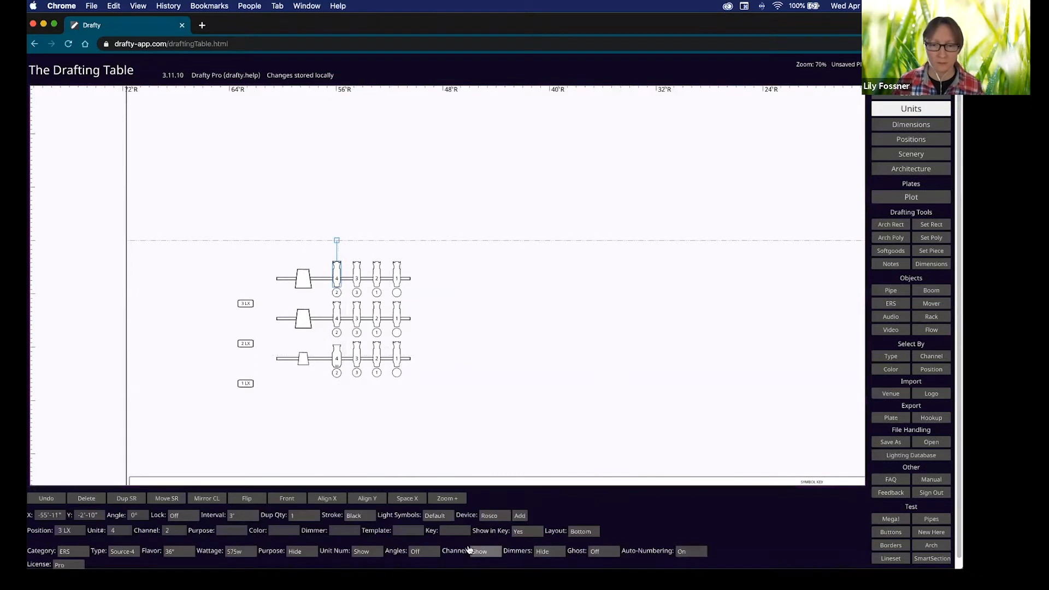
left_click(429, 552)
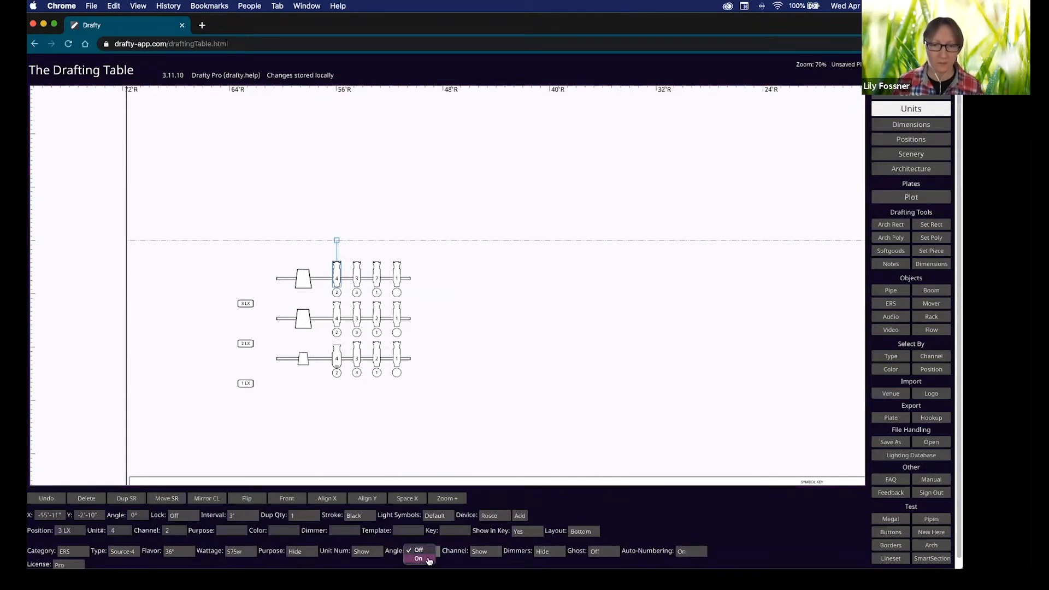
left_click(419, 558)
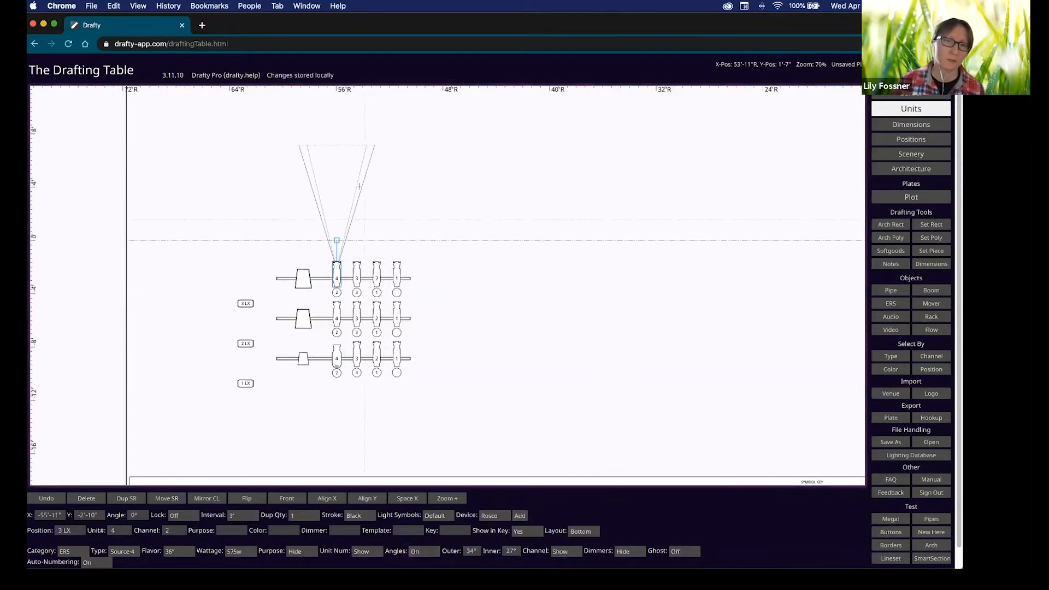
left_click_drag(335, 145, 370, 128)
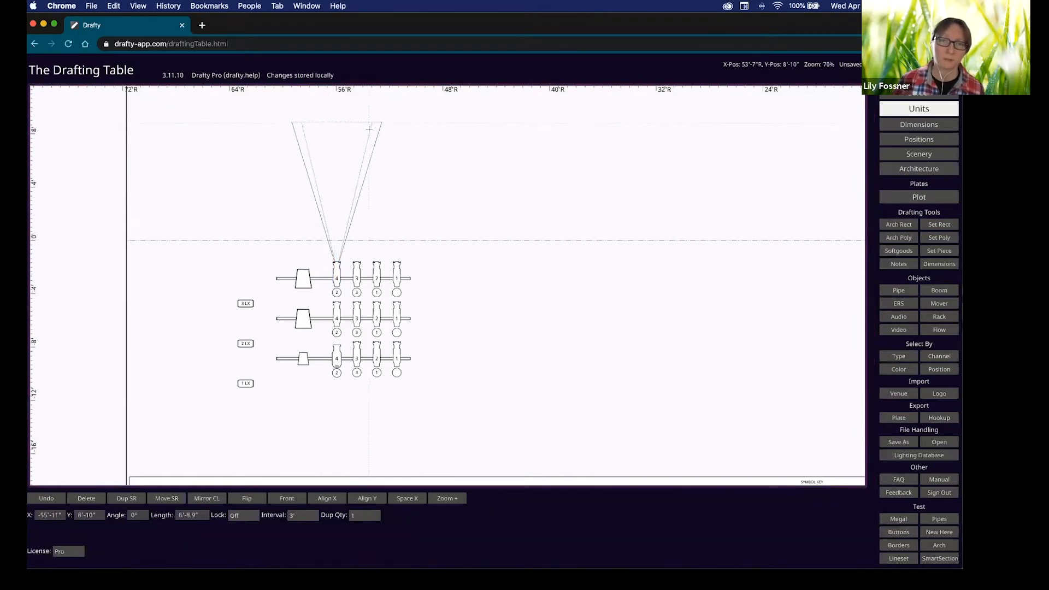
Change unit 4 to a 05° lens and raise its focus point to 9'-5".
left_click(337, 278)
left_click(179, 551)
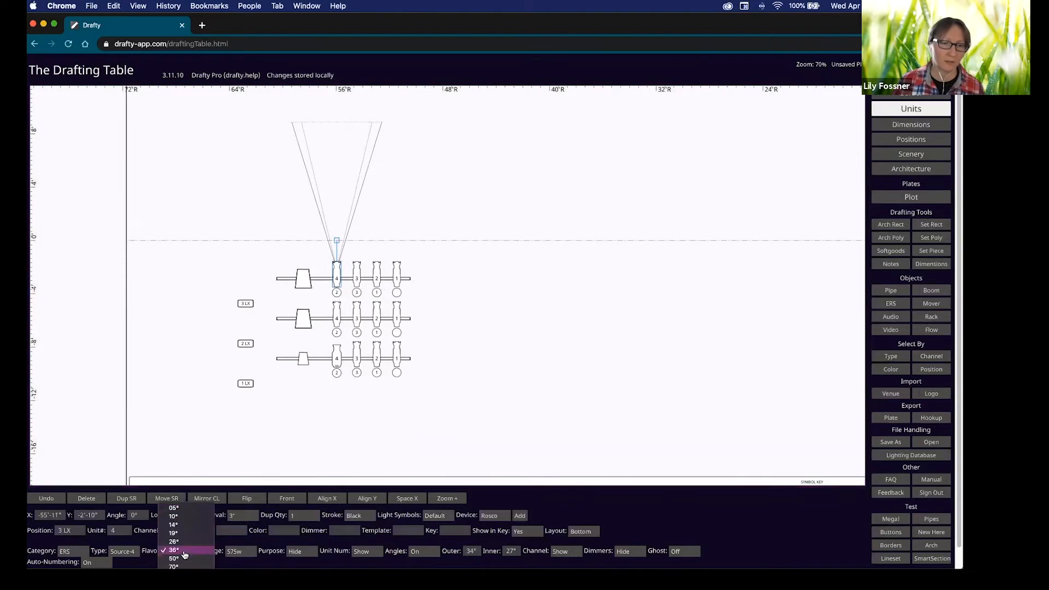
left_click(180, 508)
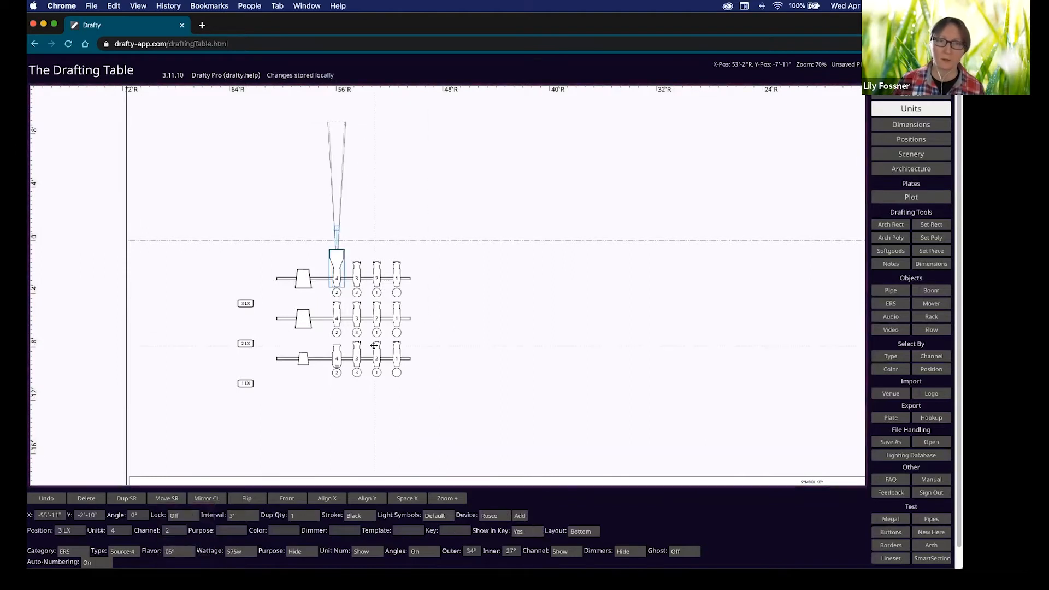
left_click(340, 148)
left_click_drag(340, 148, 340, 114)
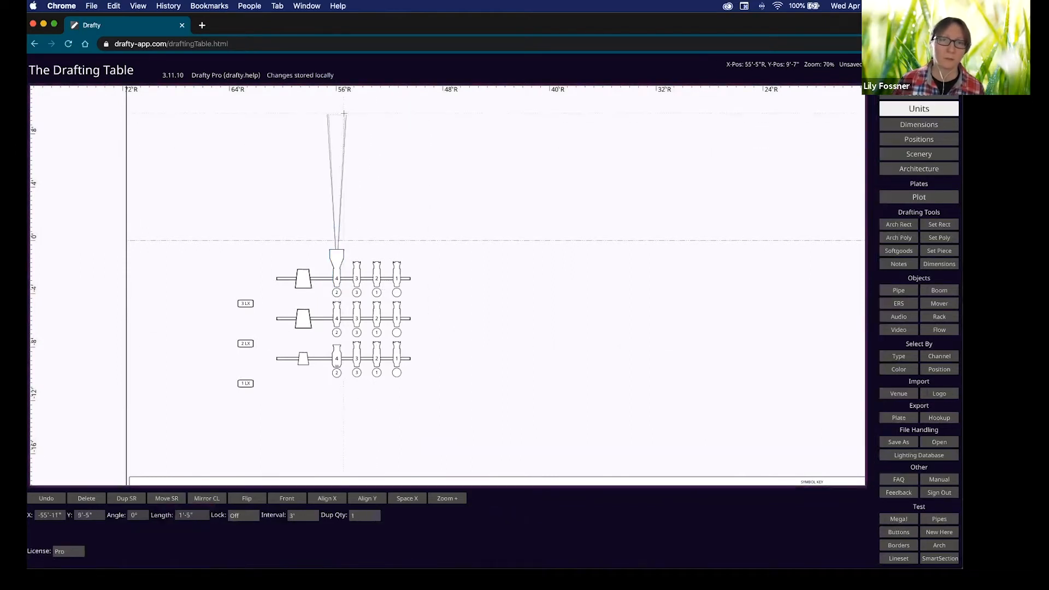
Show the 30°/15° coverage angles on the 1 LX speaker.
left_click(304, 359)
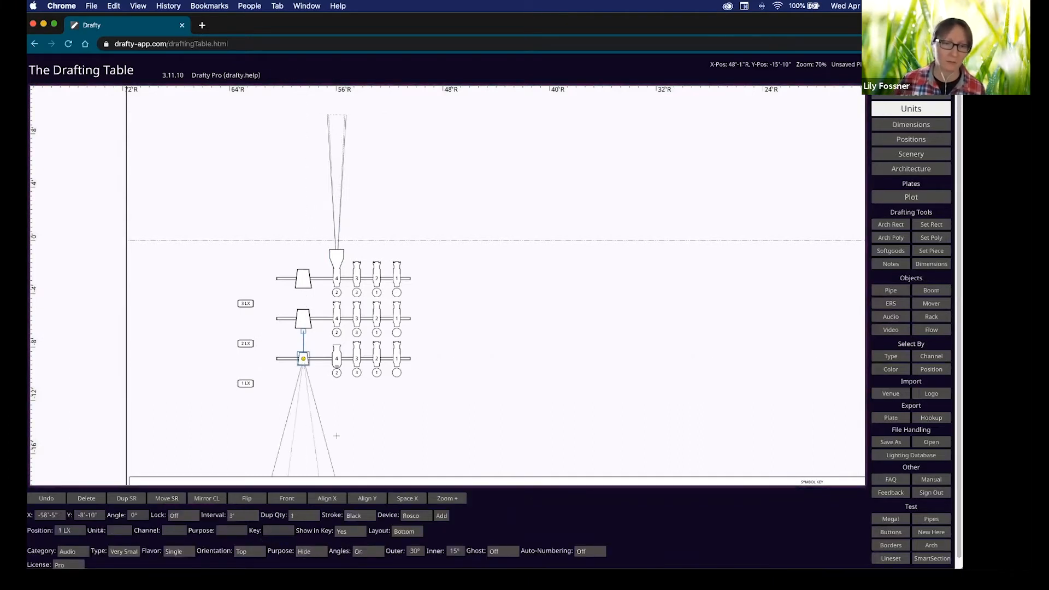
left_click(442, 447)
scroll(356, 300, "down", 3)
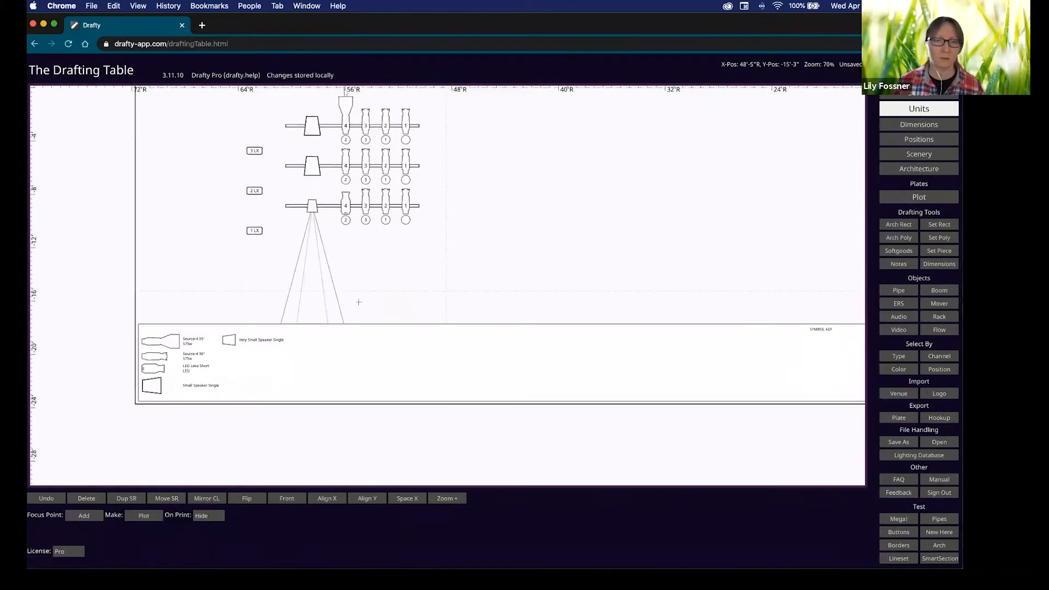
scroll(441, 389, "up", 5)
scroll(436, 401, "right", 5)
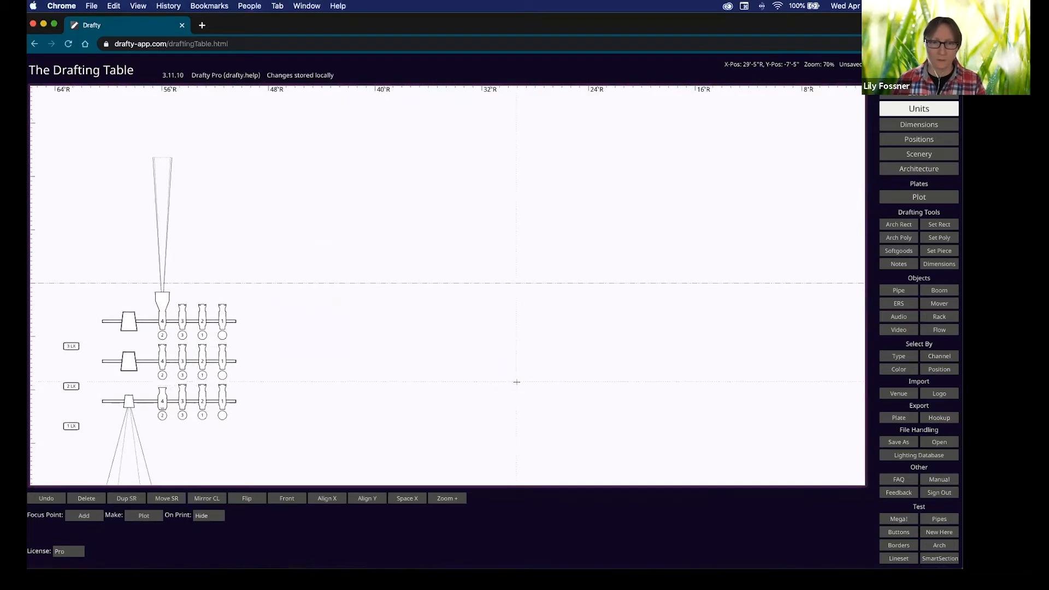
scroll(517, 382, "up", 5, "ctrl")
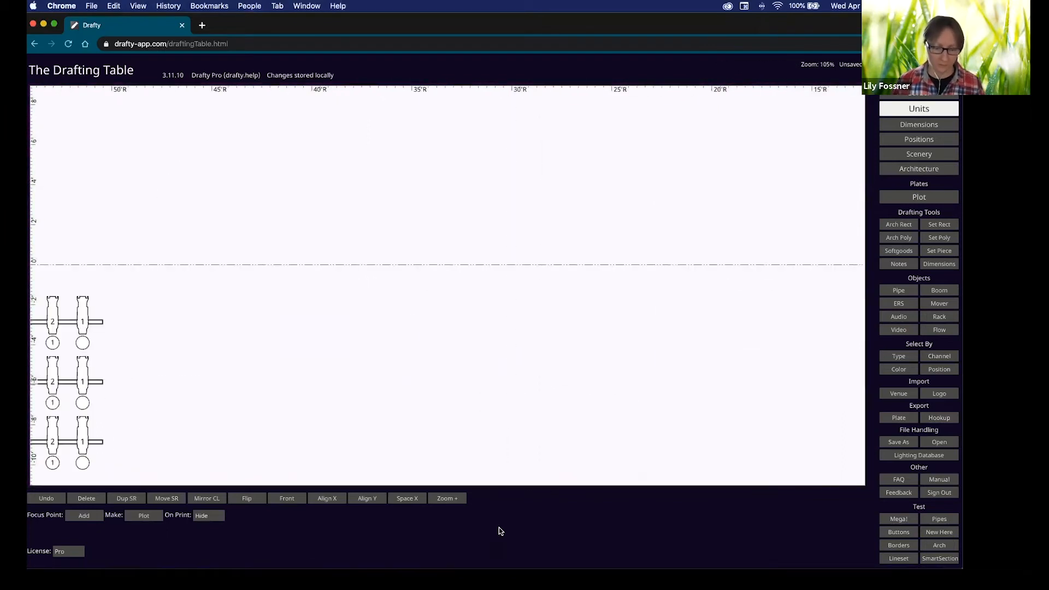
Fit the page, drag the three-pipe rig into the sheet's lower-right corner, then switch to Scenery.
left_click(459, 499)
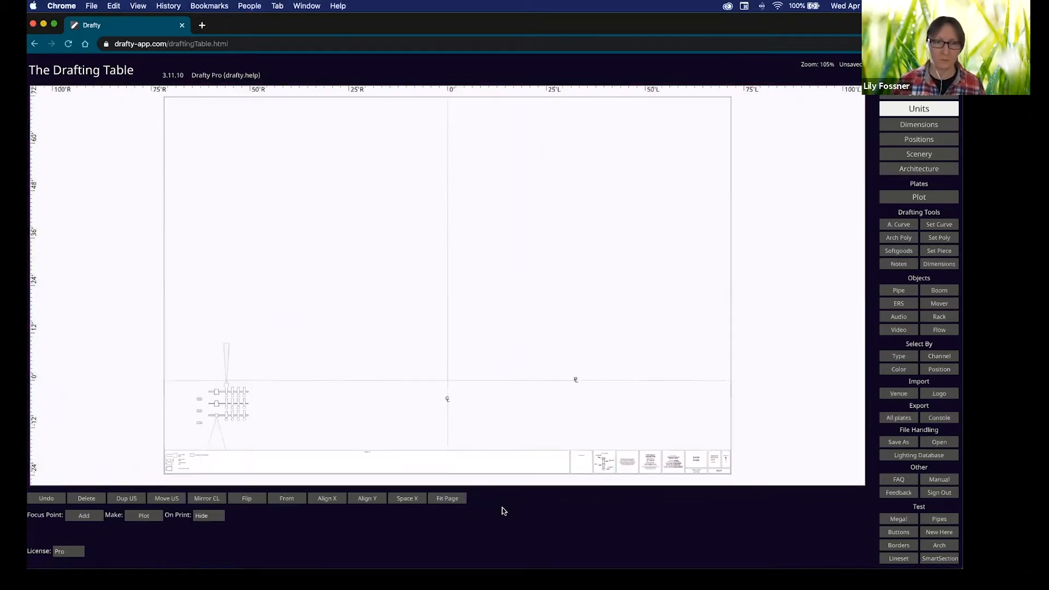
left_click_drag(191, 354, 265, 432)
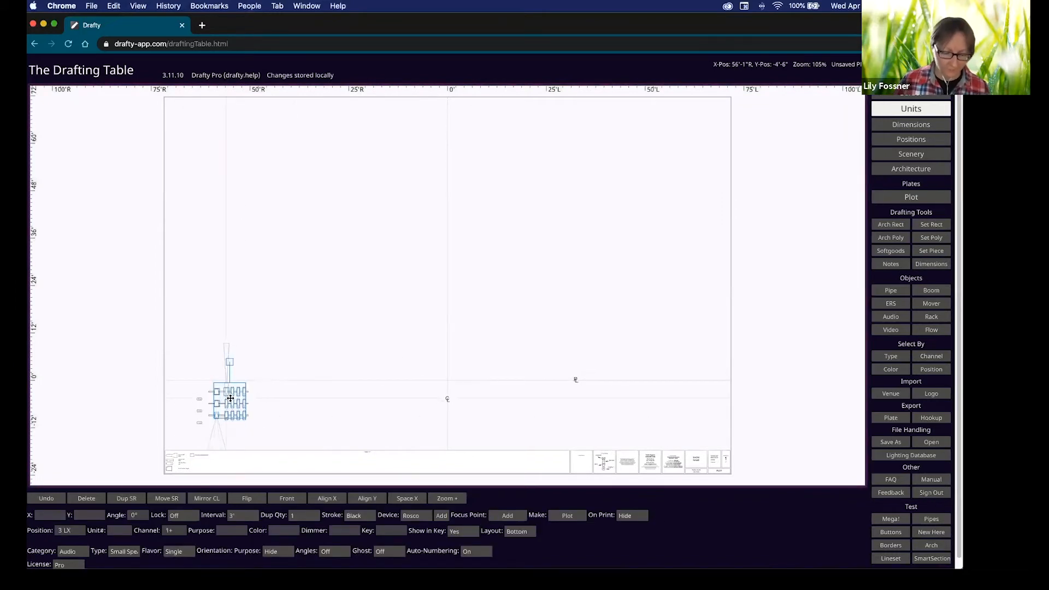
key("p")
left_click_drag(191, 366, 265, 447)
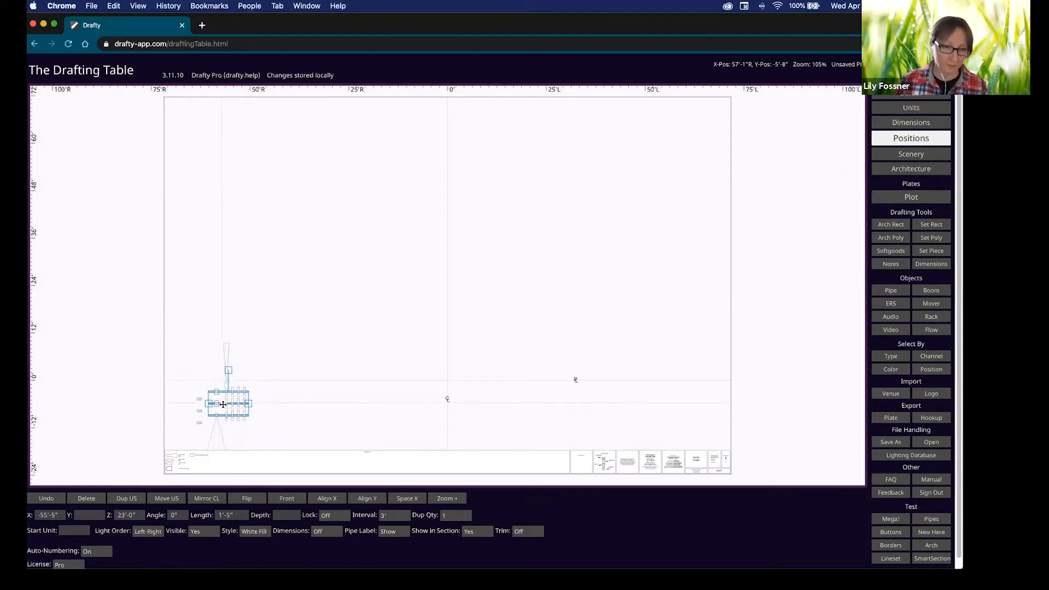
left_click_drag(222, 404, 696, 430)
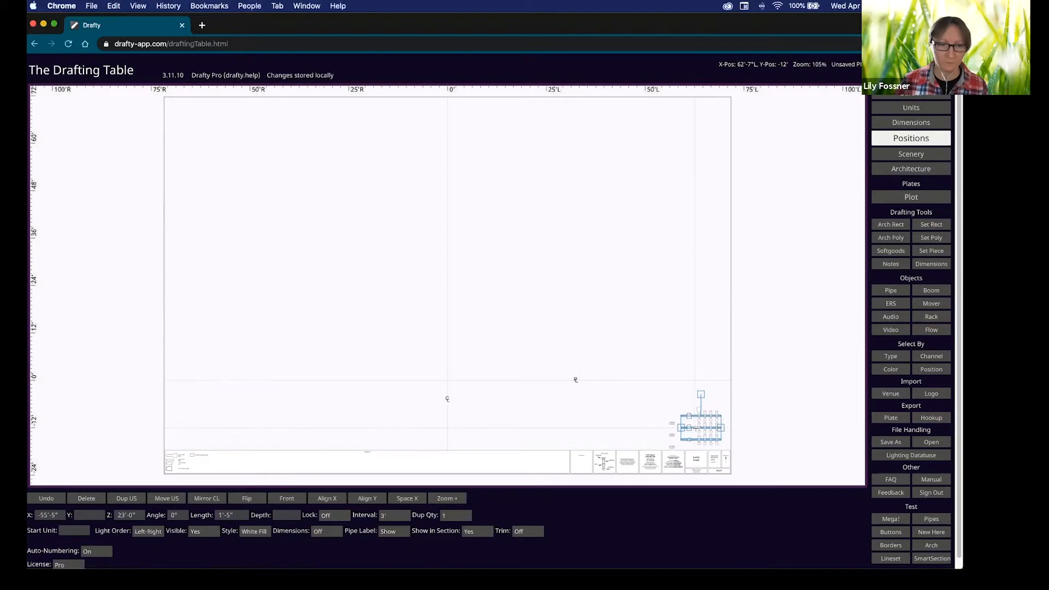
left_click(272, 362)
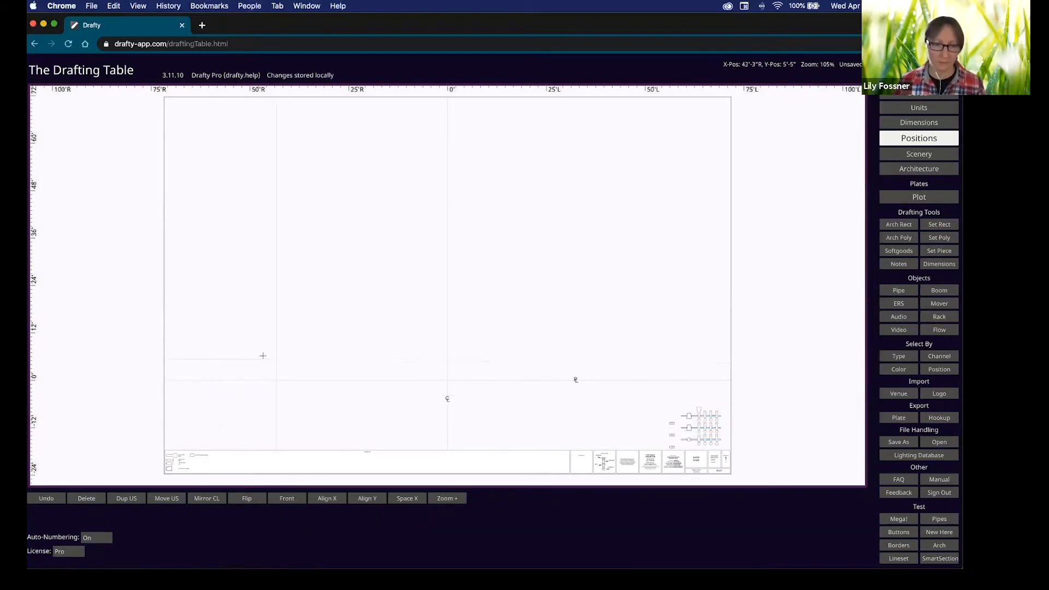
key("Tab")
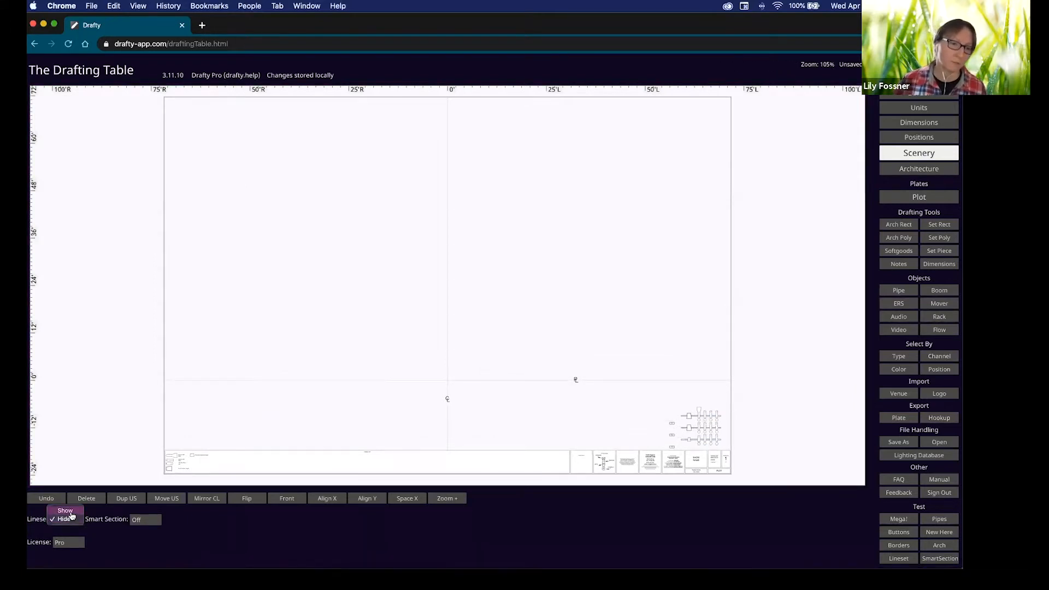
Place the lineset schedule to the left of the plot with a count of 60 linesets.
left_click(70, 521)
scroll(318, 370, "up", 5)
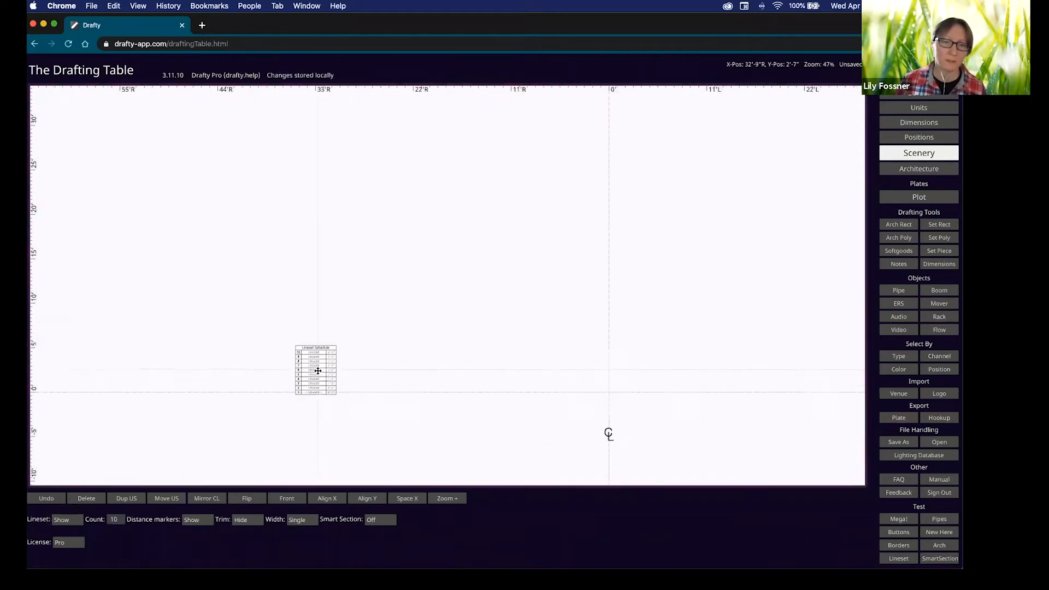
left_click_drag(318, 331, 237, 331)
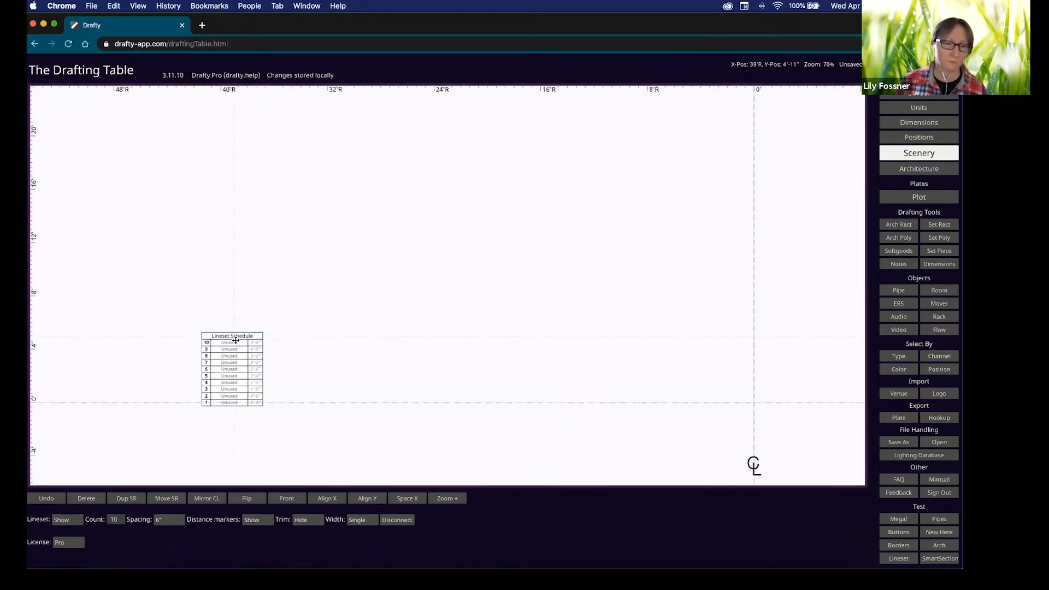
left_click(116, 520)
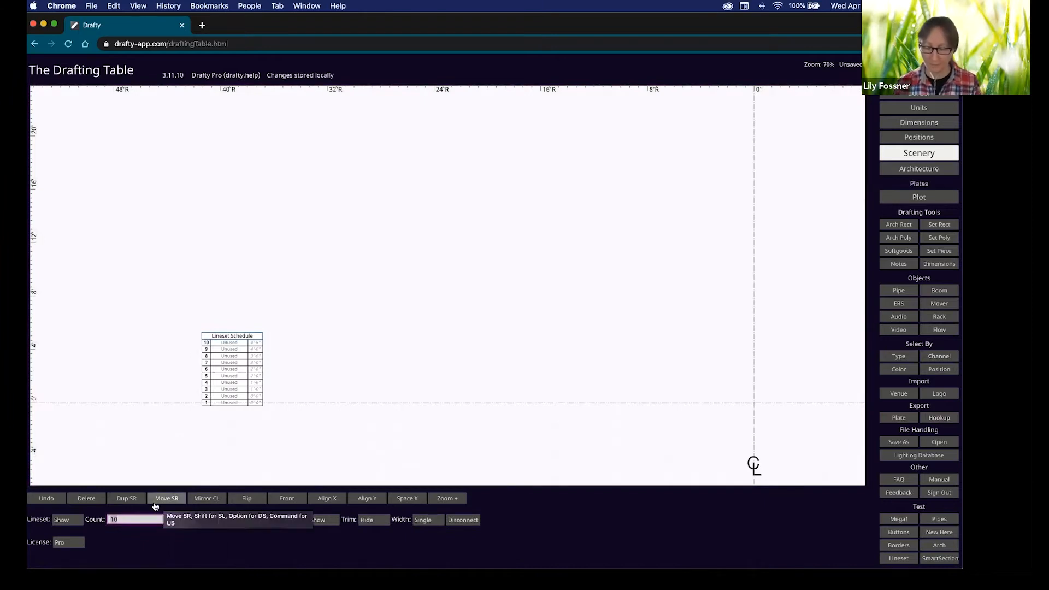
key("BackSpace")
key("BackSpace")
type("60")
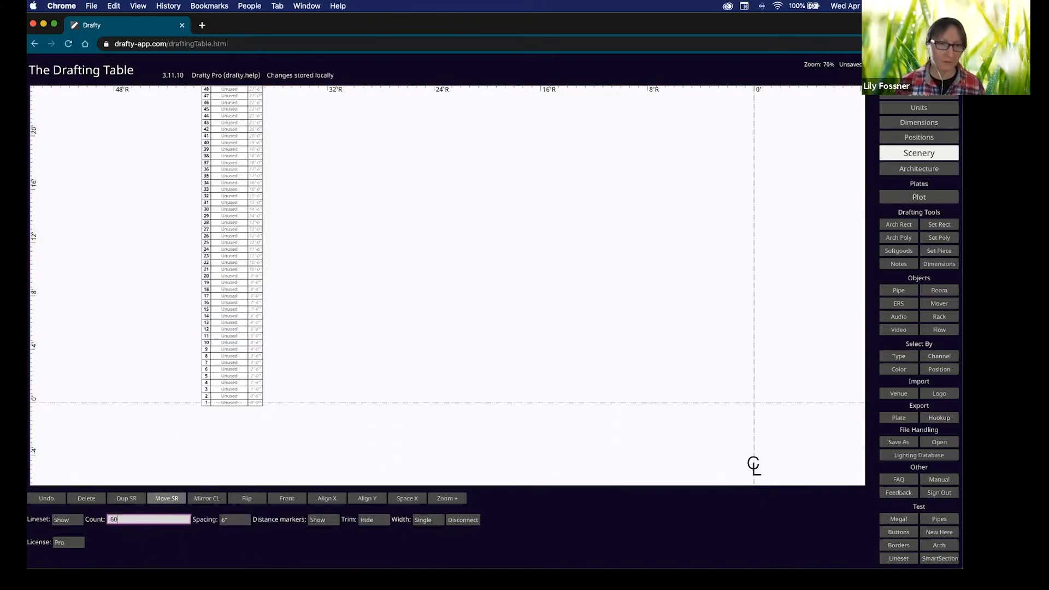
Set lineset spacing to 9", show the trim column, and keep the schedule single-width.
left_click(233, 519)
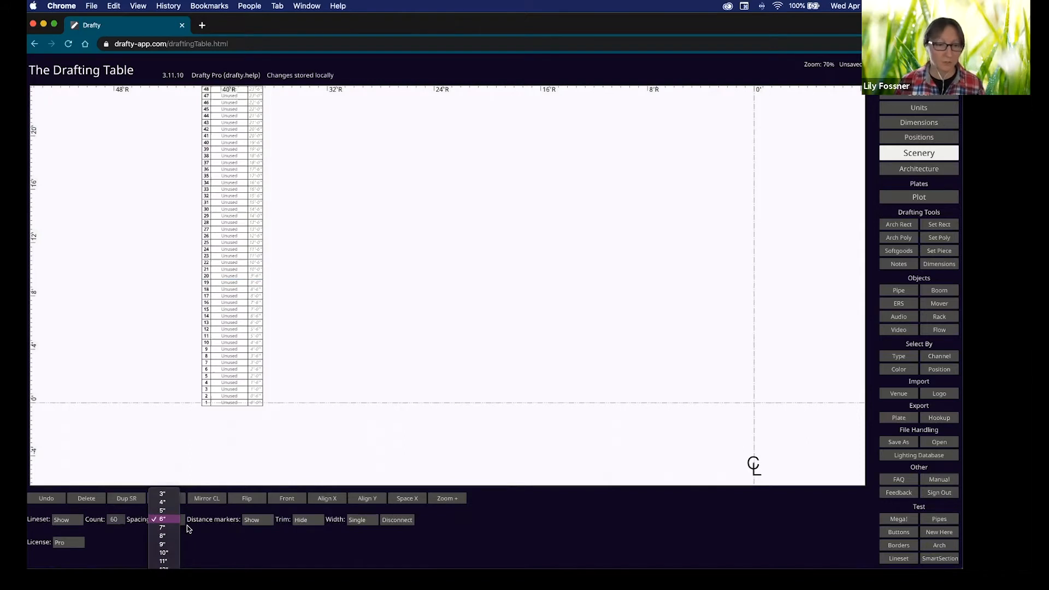
left_click(167, 545)
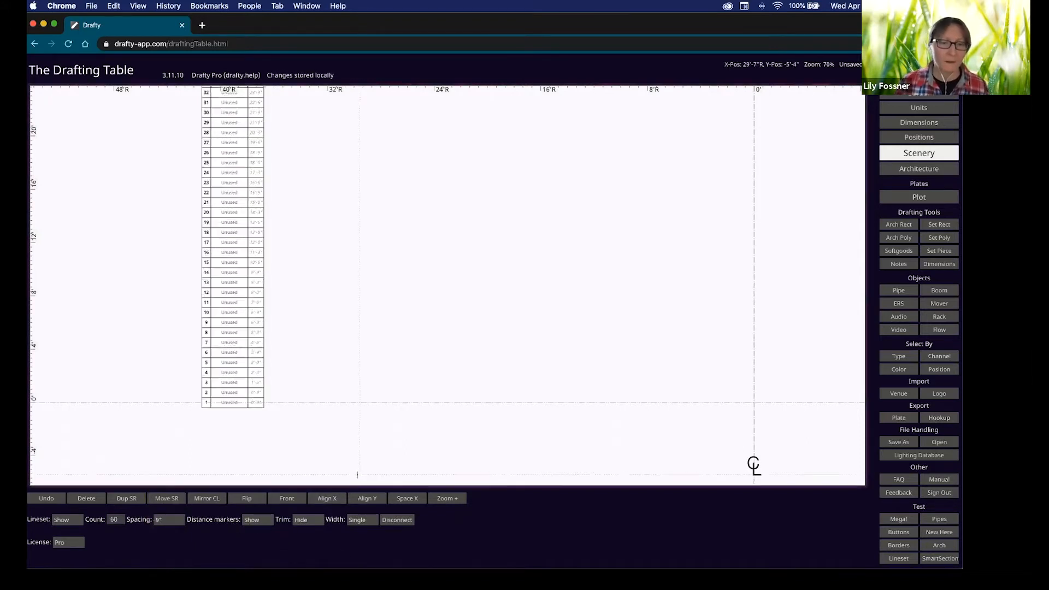
left_click(308, 521)
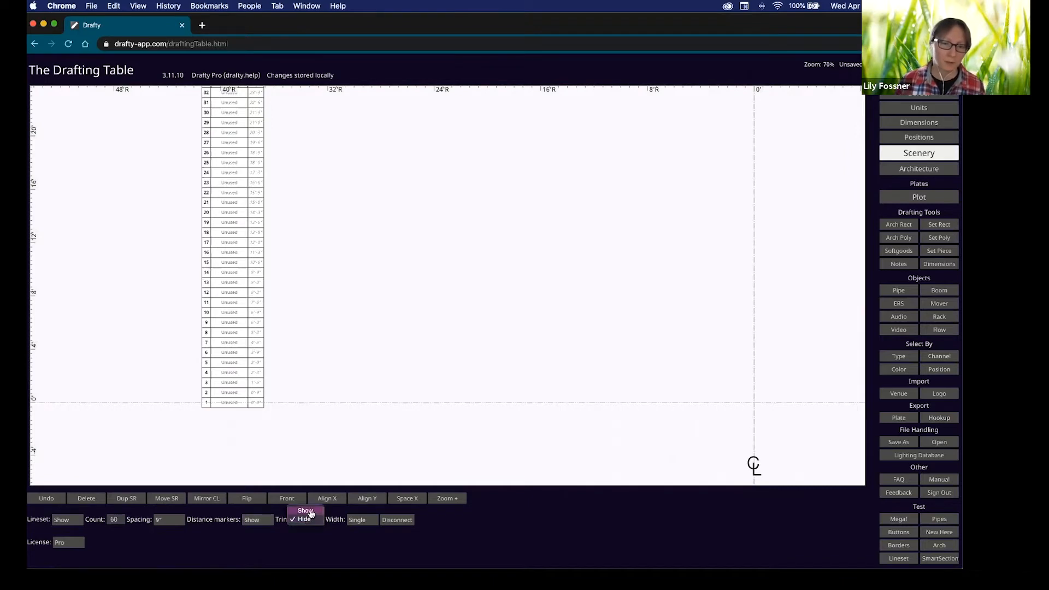
left_click(361, 520)
left_click(362, 528)
left_click(366, 524)
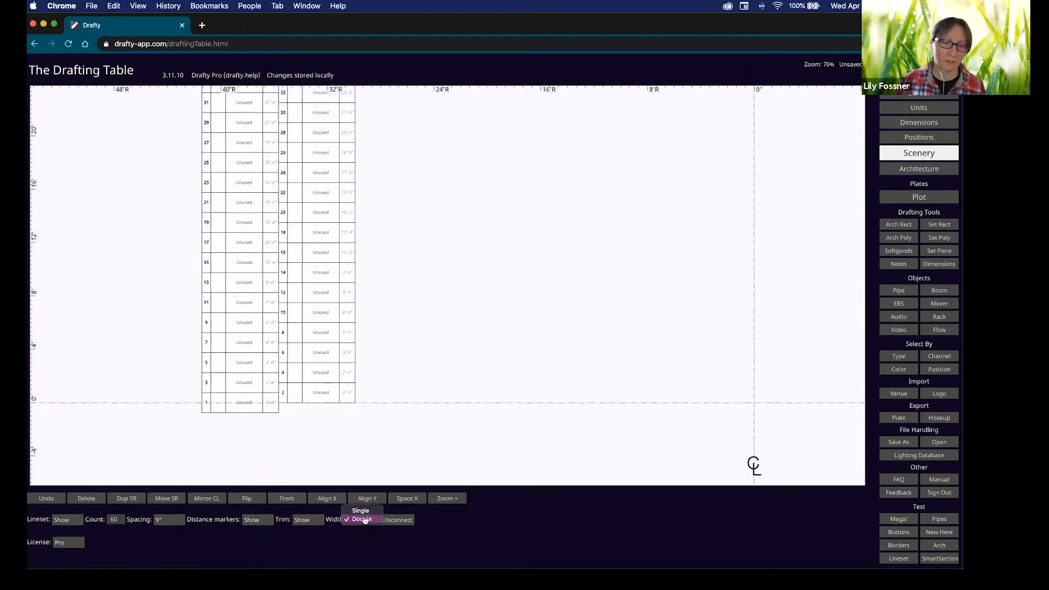
left_click(362, 512)
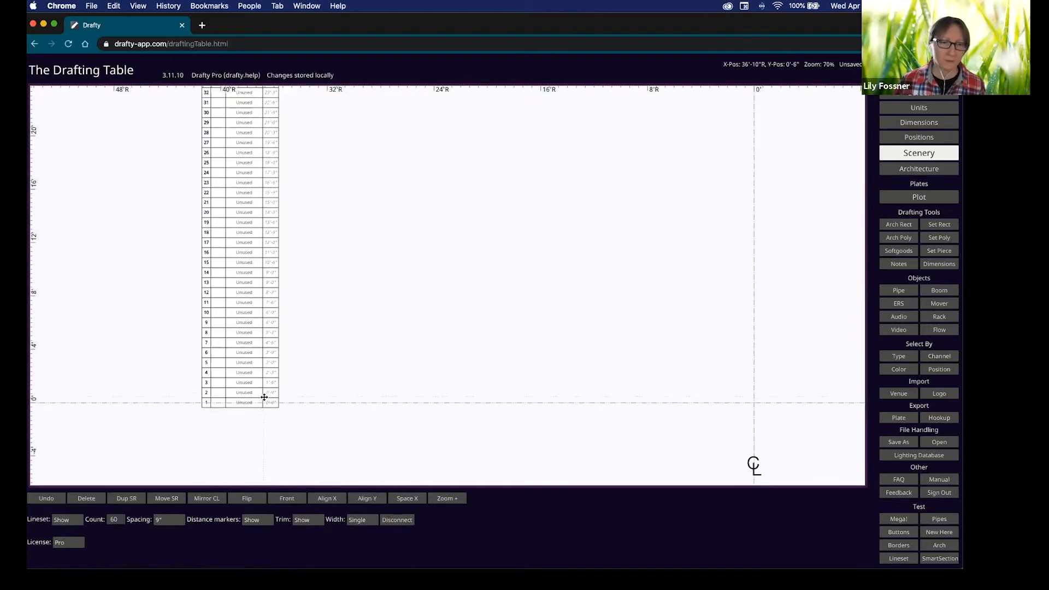
scroll(268, 392, "up", 5)
left_click(282, 389)
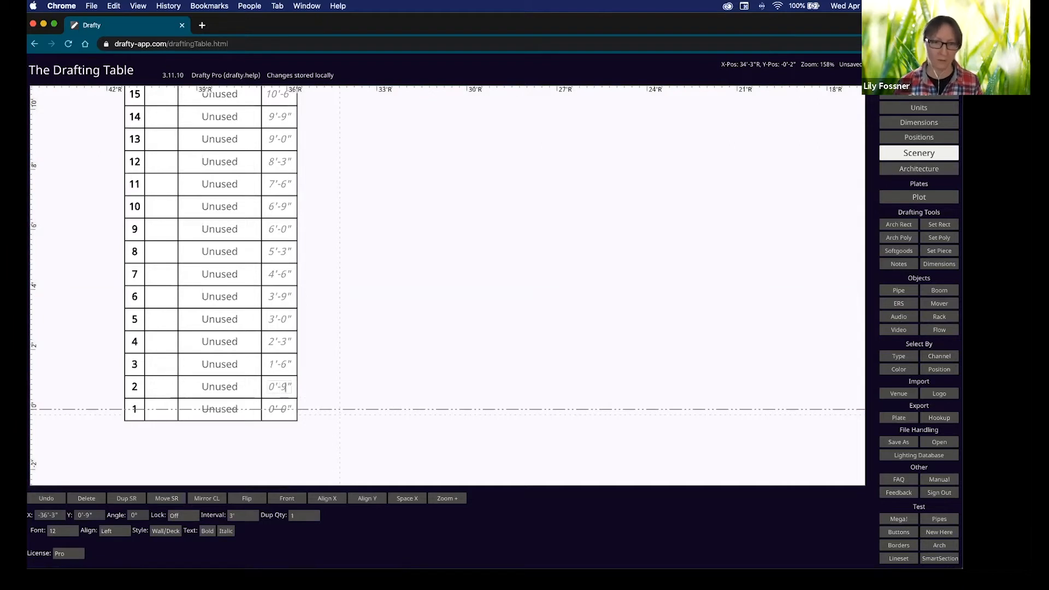
Set lineset 2's distance to 3'-0" and lineset 7's to 7'-2".
key("BackSpace")
key("BackSpace")
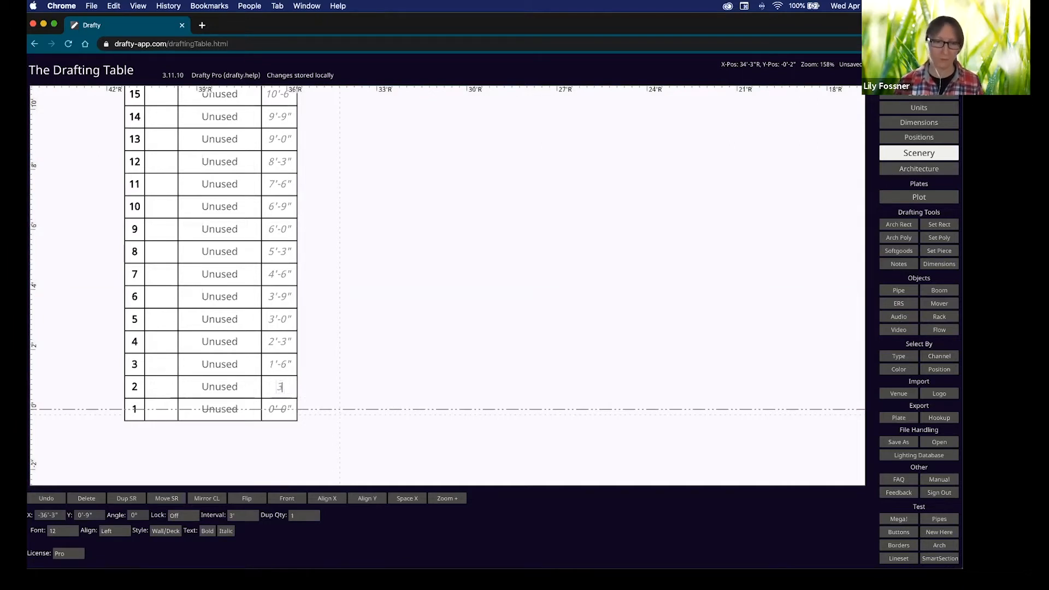
key("Return")
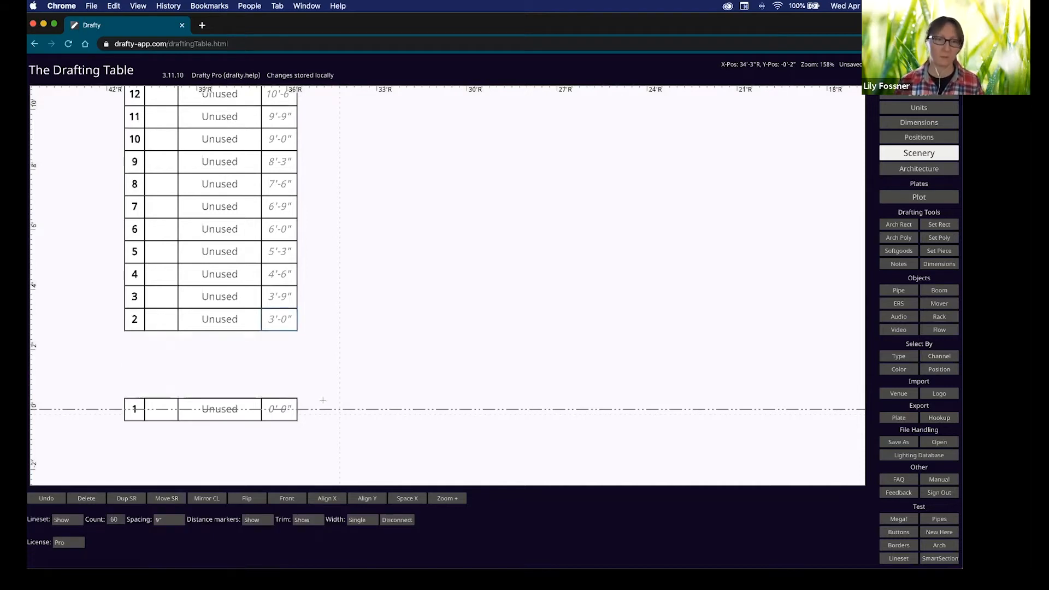
left_click(272, 207)
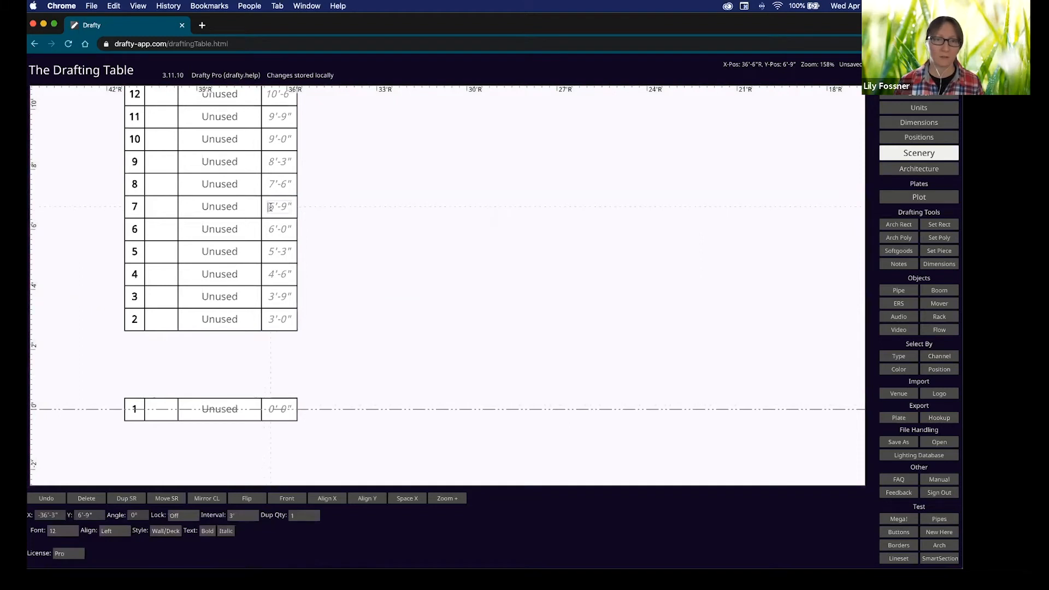
double_click(270, 208)
key("BackSpace")
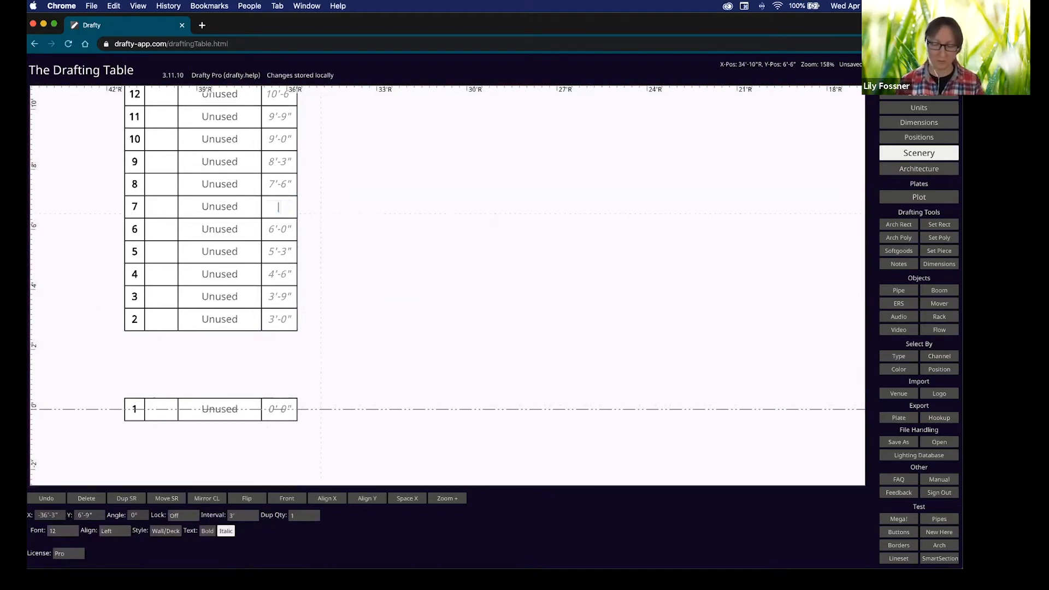
type("7'-2")
key("Return")
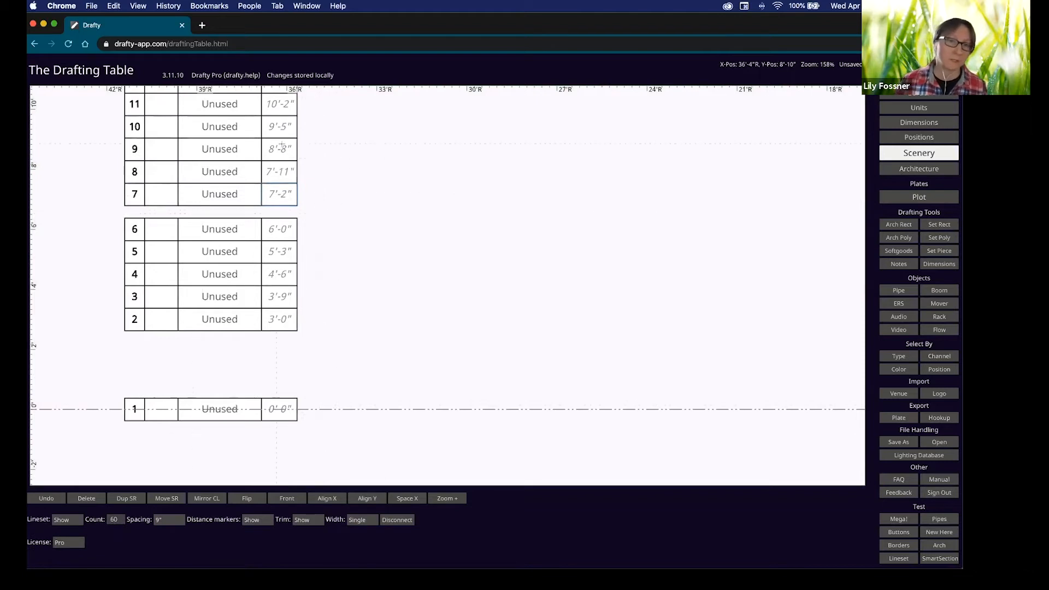
Label linesets 2, 3 and 4 as '1 Leg', '1 Border' and '1 LX'.
left_click(217, 321)
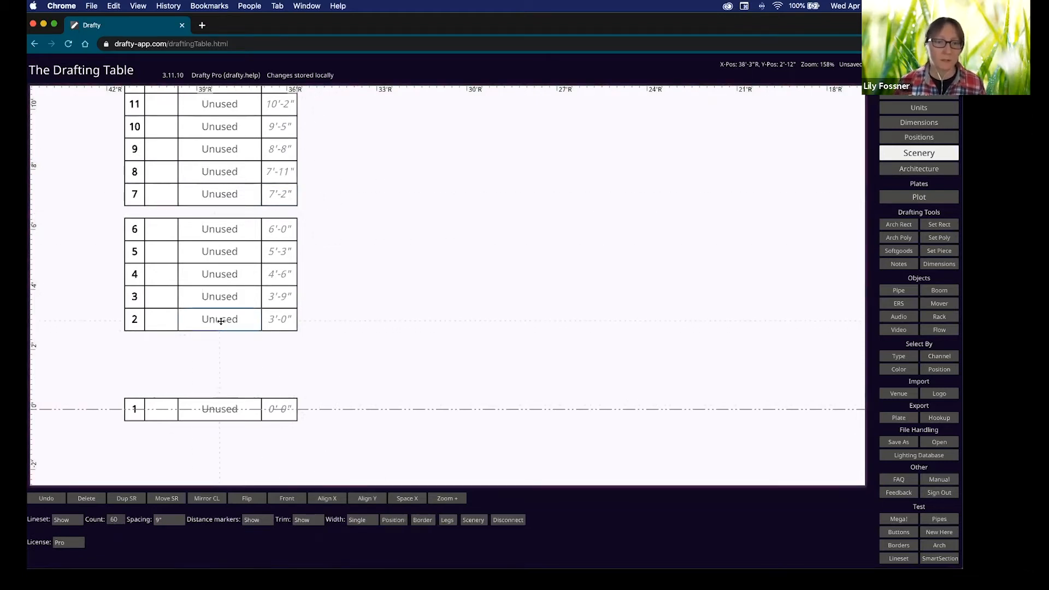
left_click(219, 321)
left_click_drag(203, 322, 246, 321)
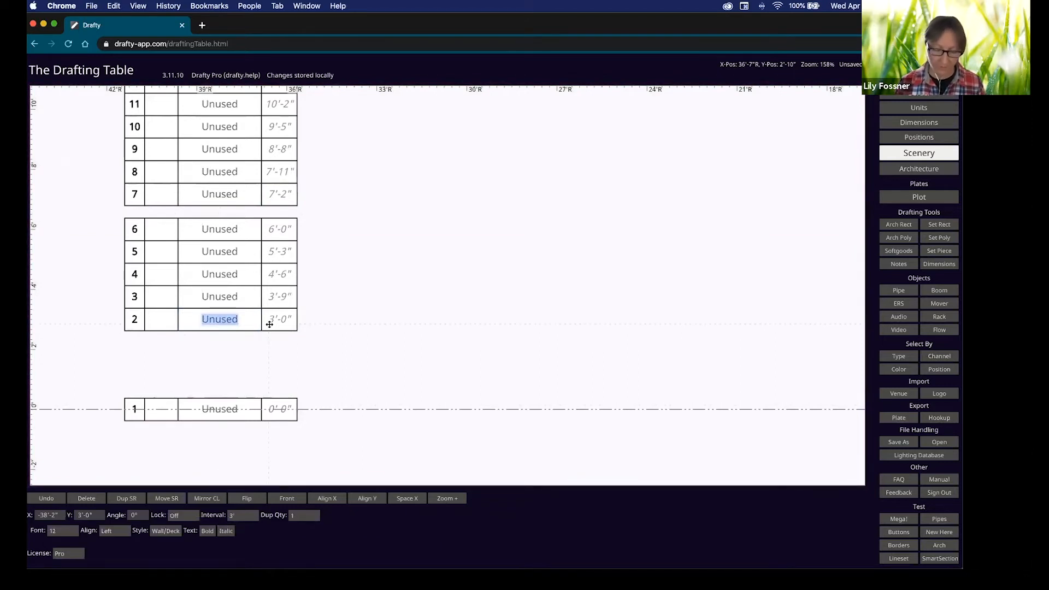
type("1 Leg")
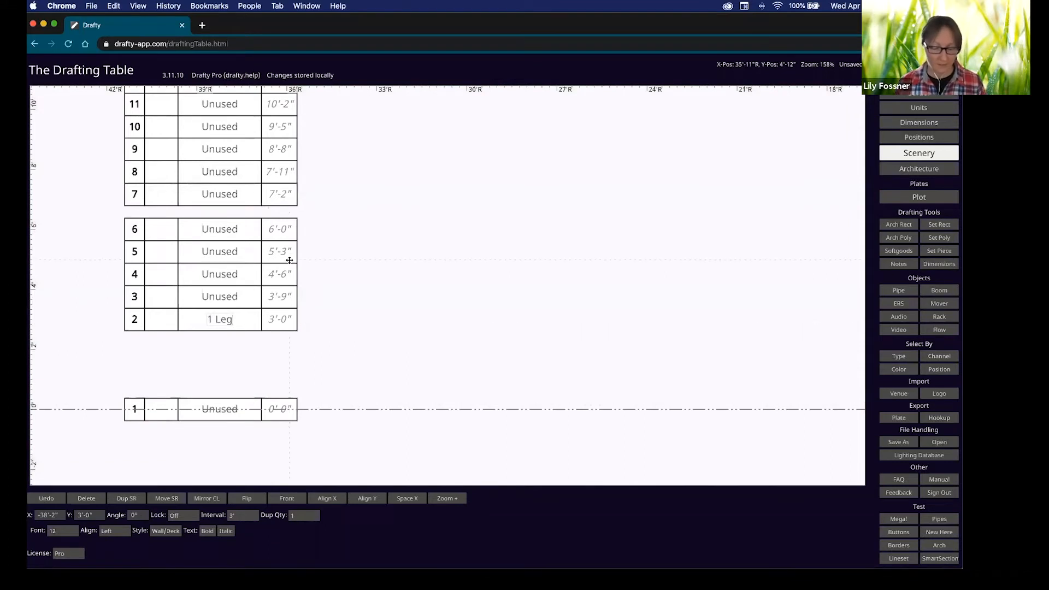
key("Tab")
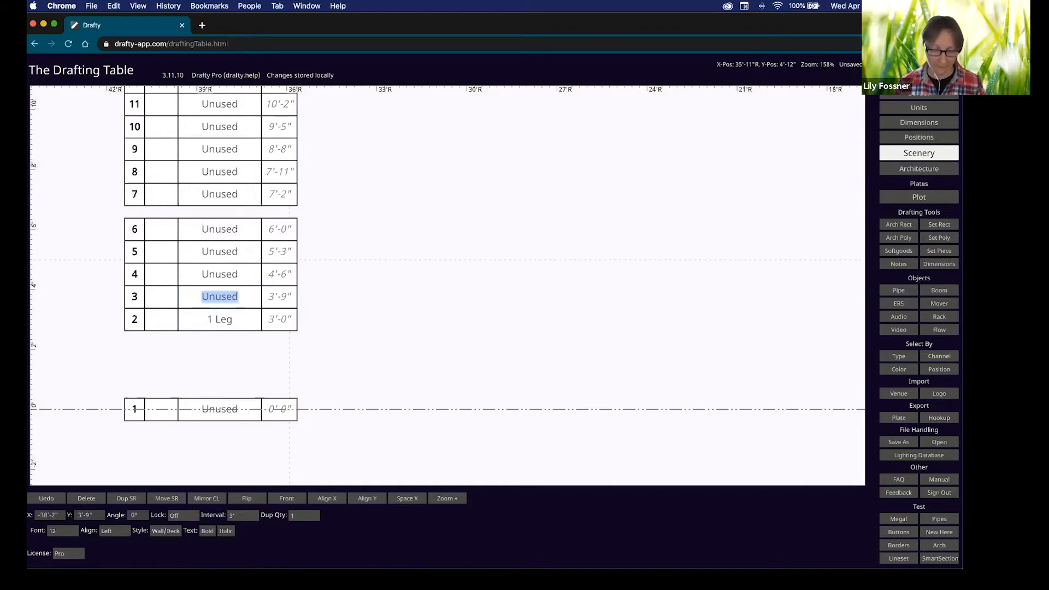
type("1 Border")
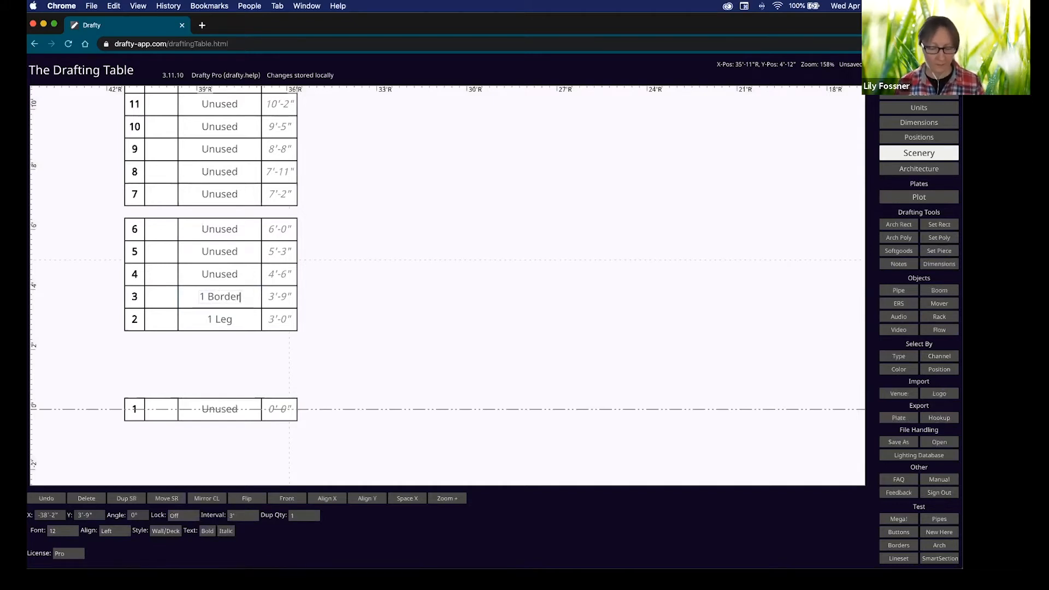
key("Tab")
type("1")
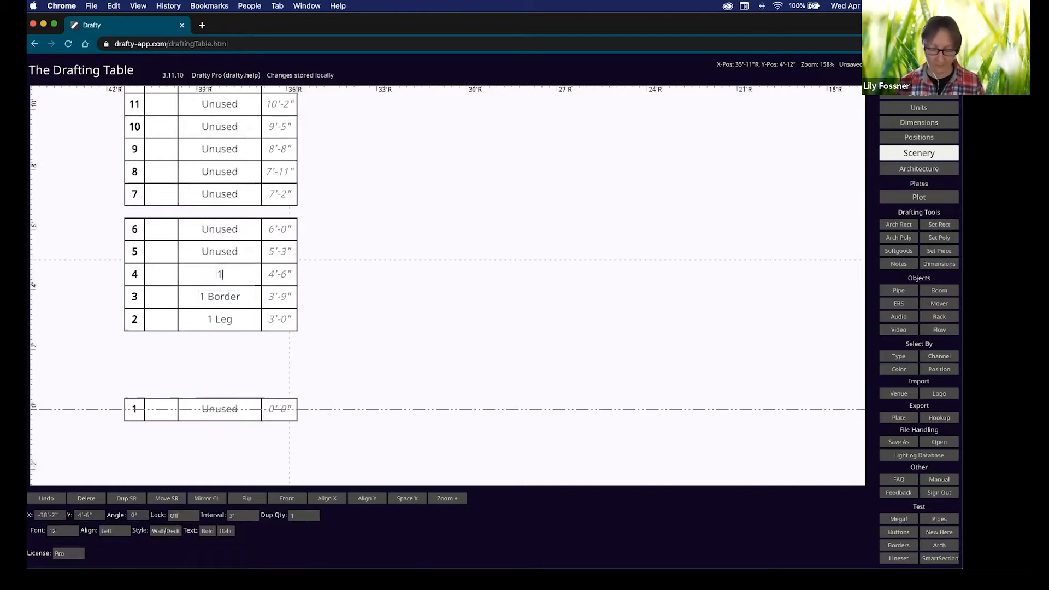
type(" LX")
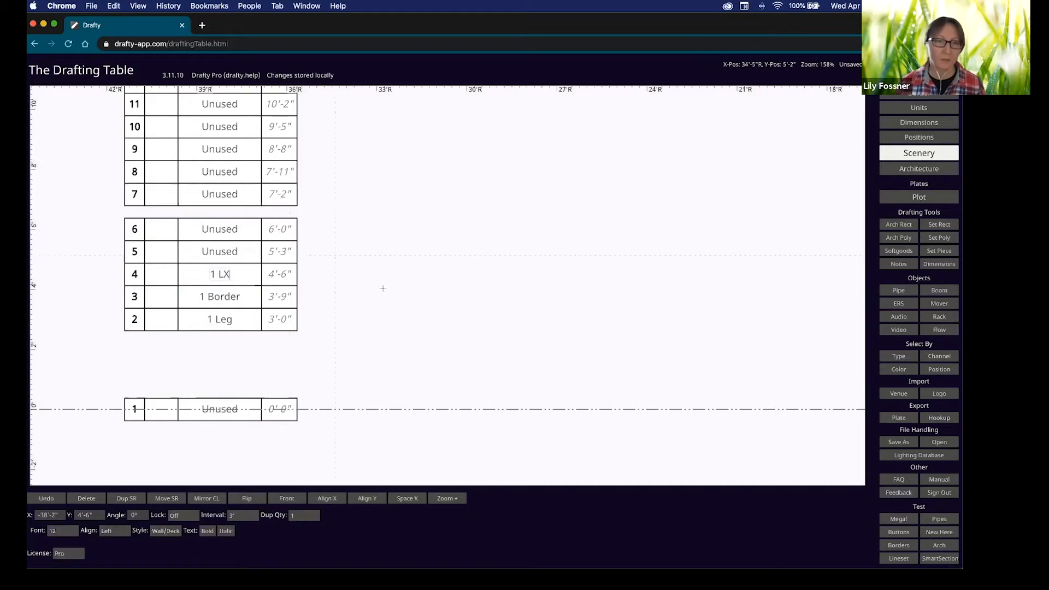
left_click(247, 322)
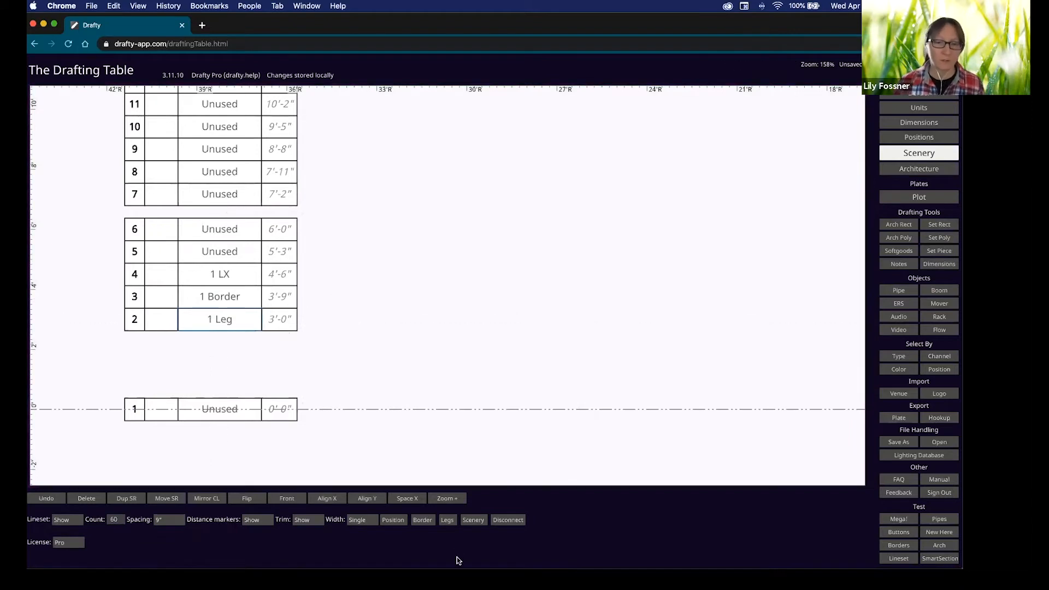
Add a pair of softgoods legs at lineset 2.
left_click(447, 522)
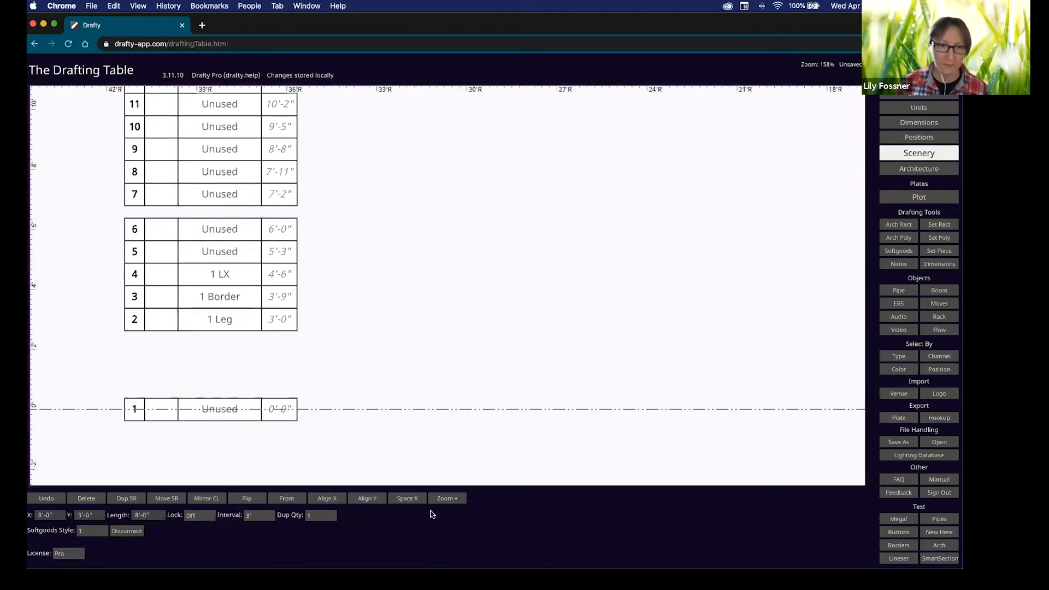
scroll(587, 423, "down", 4)
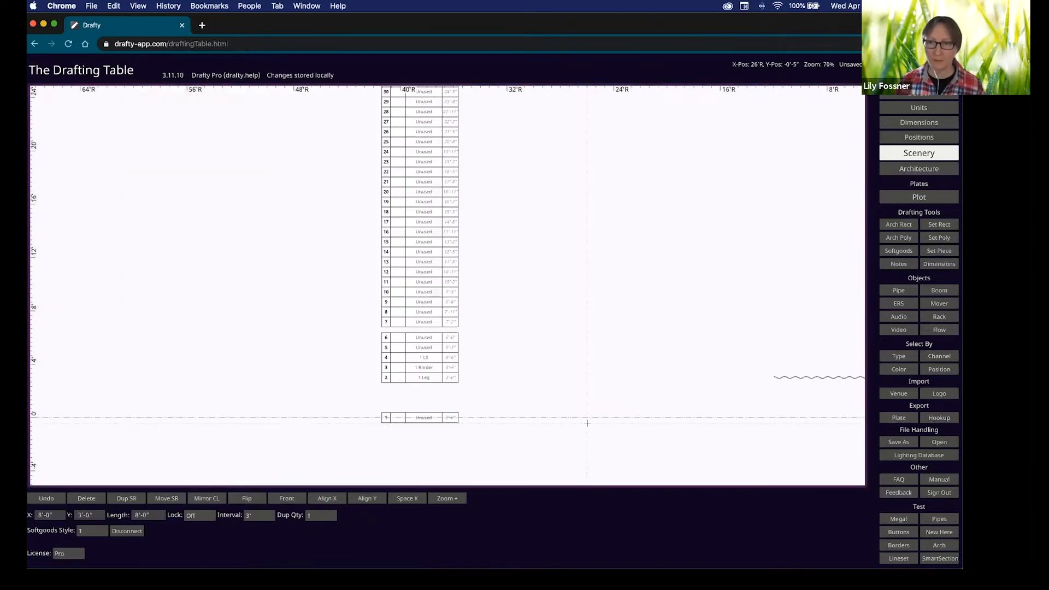
scroll(736, 401, "right", 5)
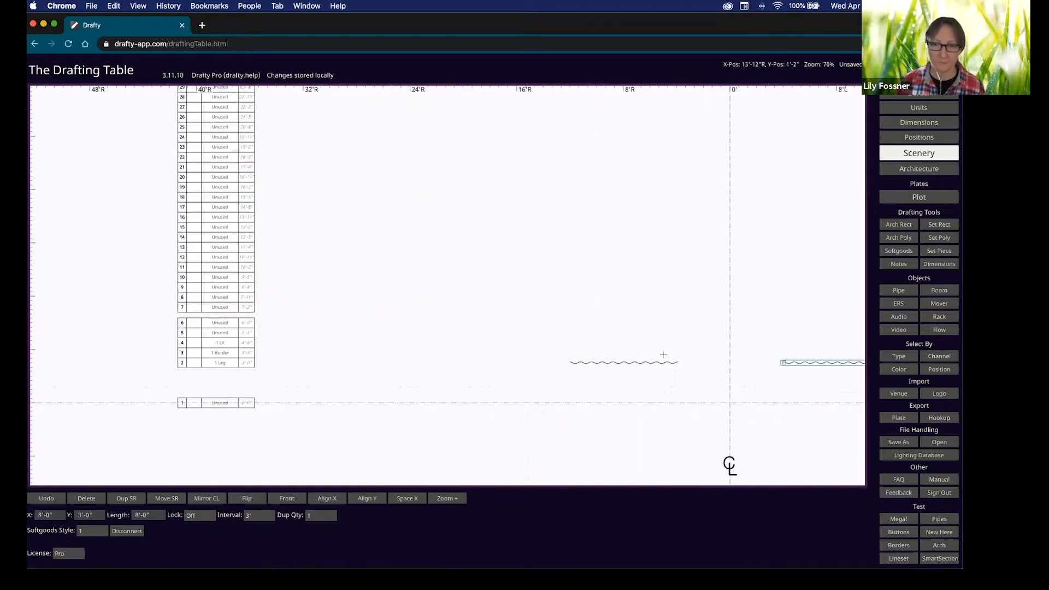
left_click(220, 355)
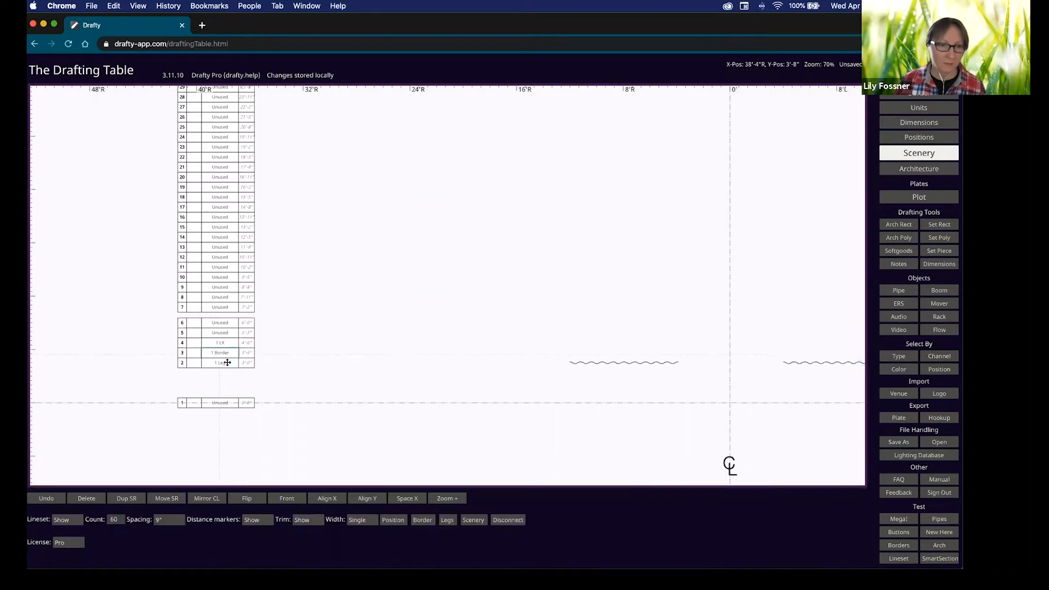
Add a border at lineset 3 and stretch it to about 40'-5" long.
left_click(423, 520)
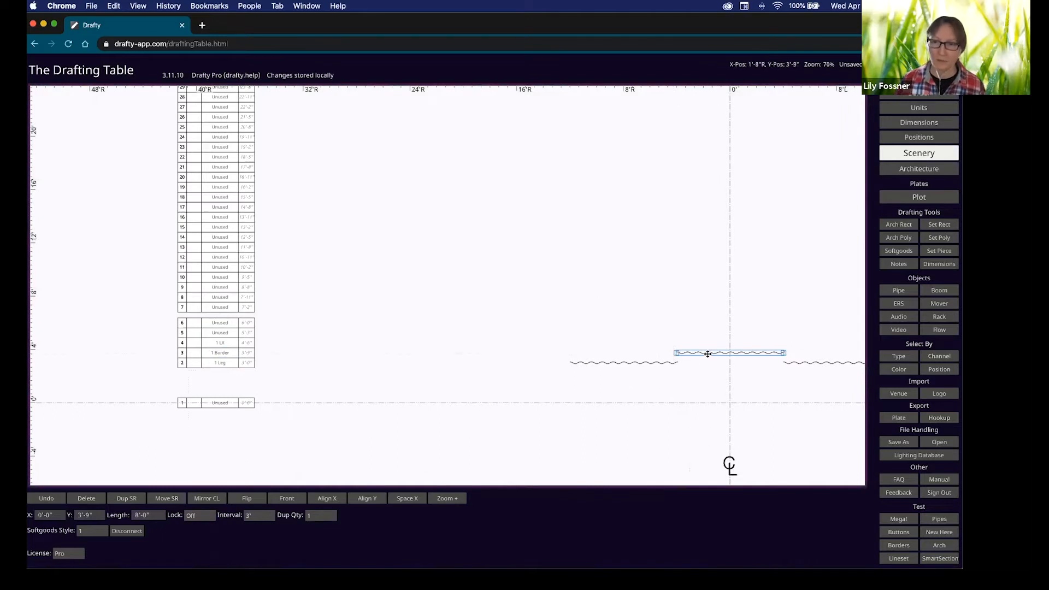
left_click(136, 516)
type("0")
key("Return")
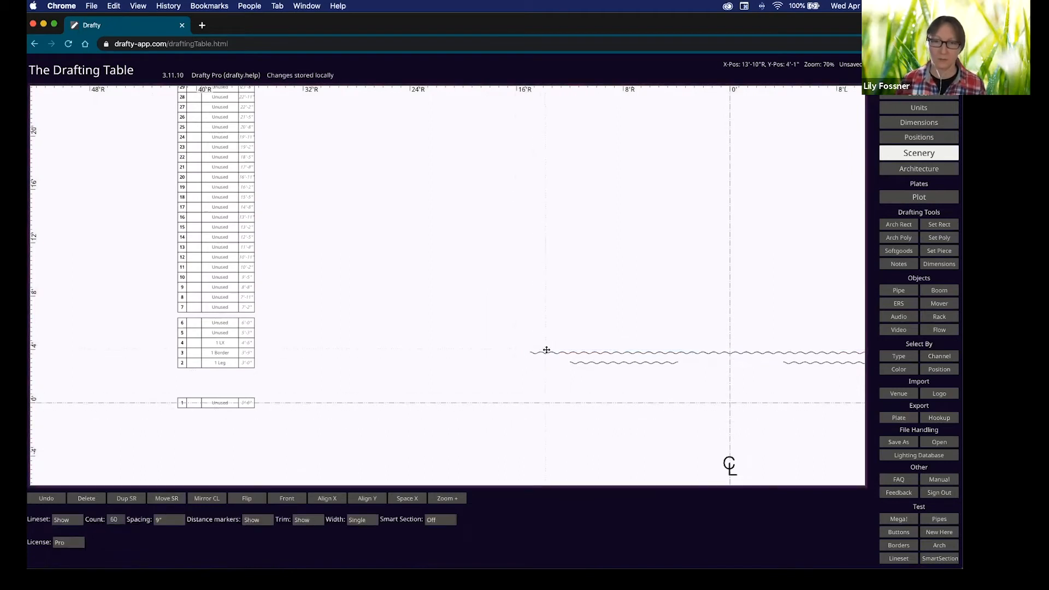
left_click(529, 353)
left_click_drag(530, 353, 461, 353)
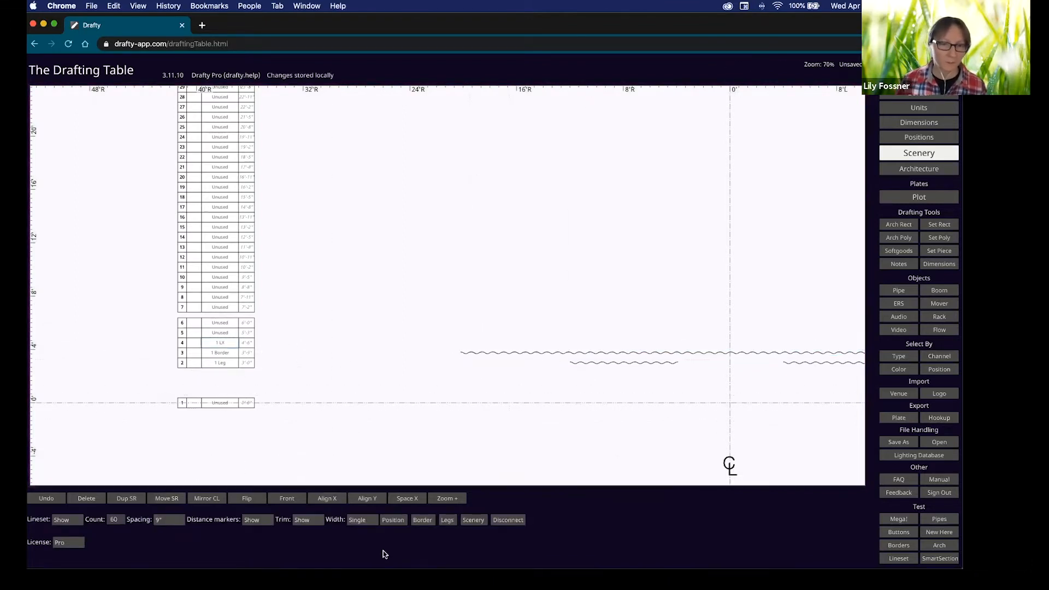
Lengthen the 1 LX pipe across the stage and move the left leg out to -16'-5".
left_click(394, 521)
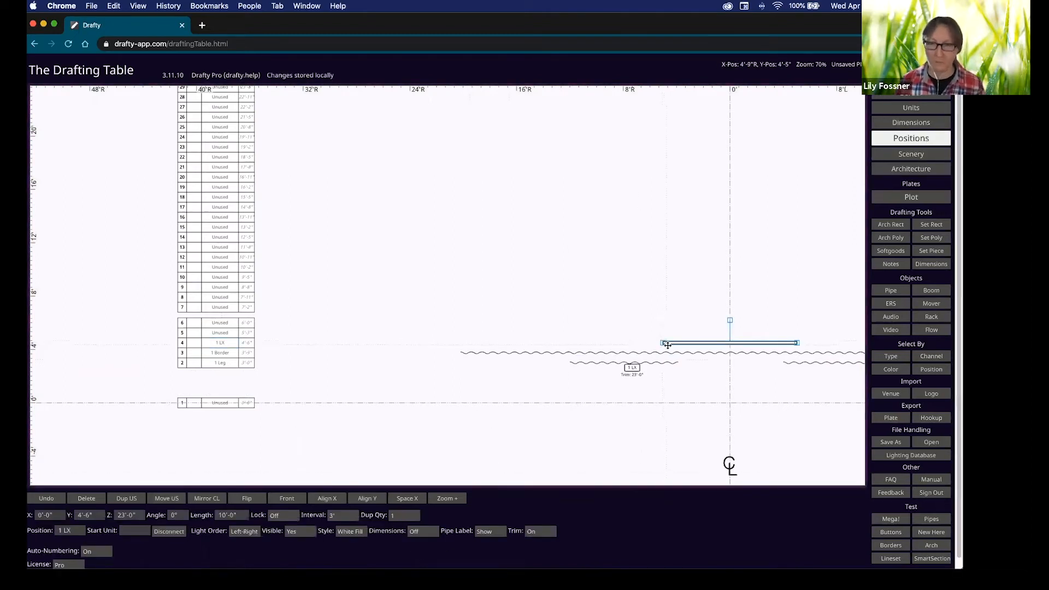
left_click_drag(663, 344, 446, 344)
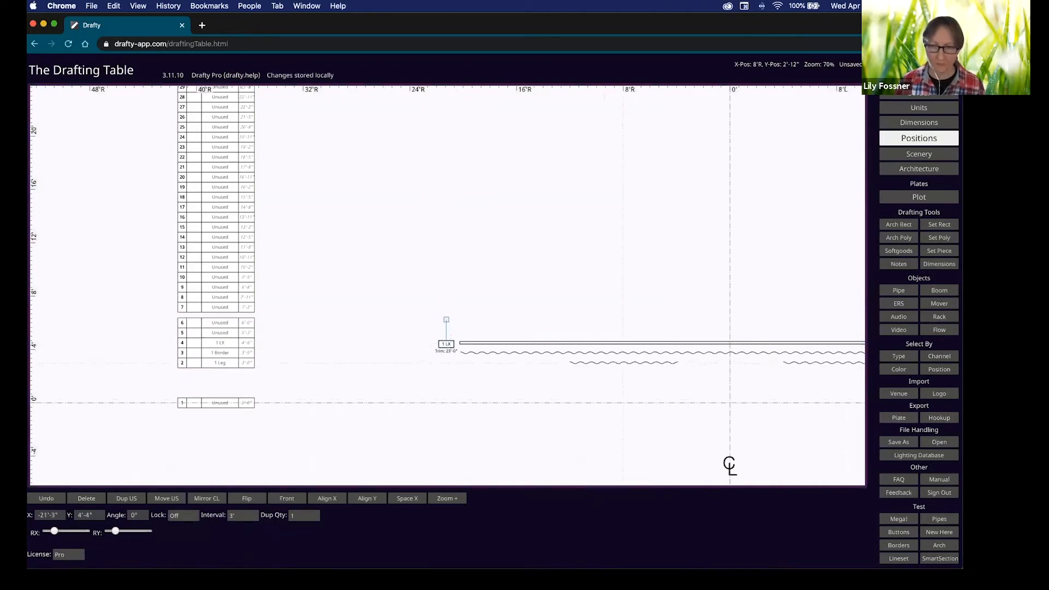
left_click(624, 363)
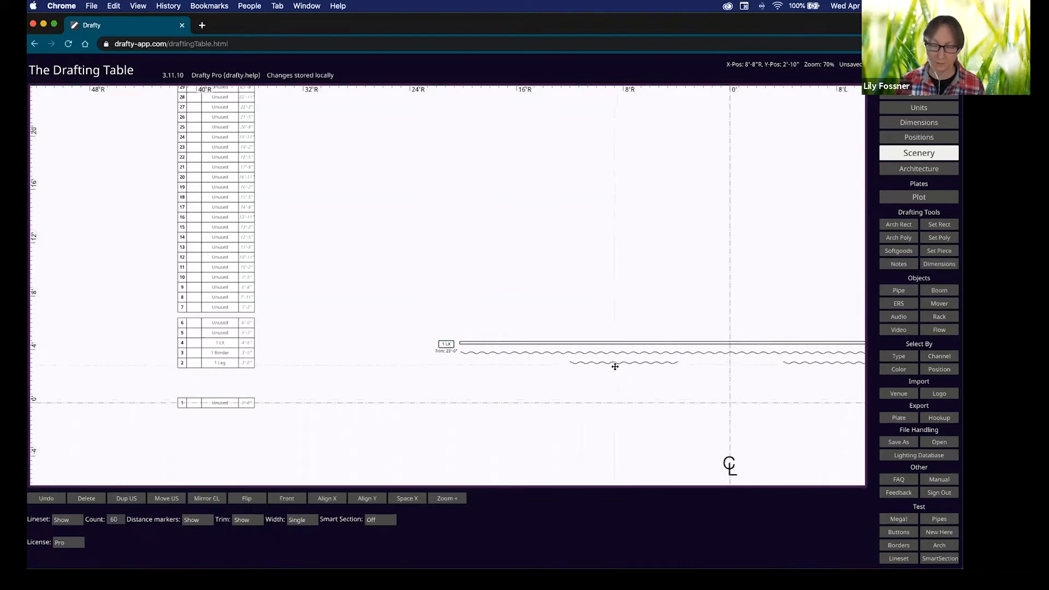
left_click(618, 364)
left_click_drag(621, 363, 509, 364)
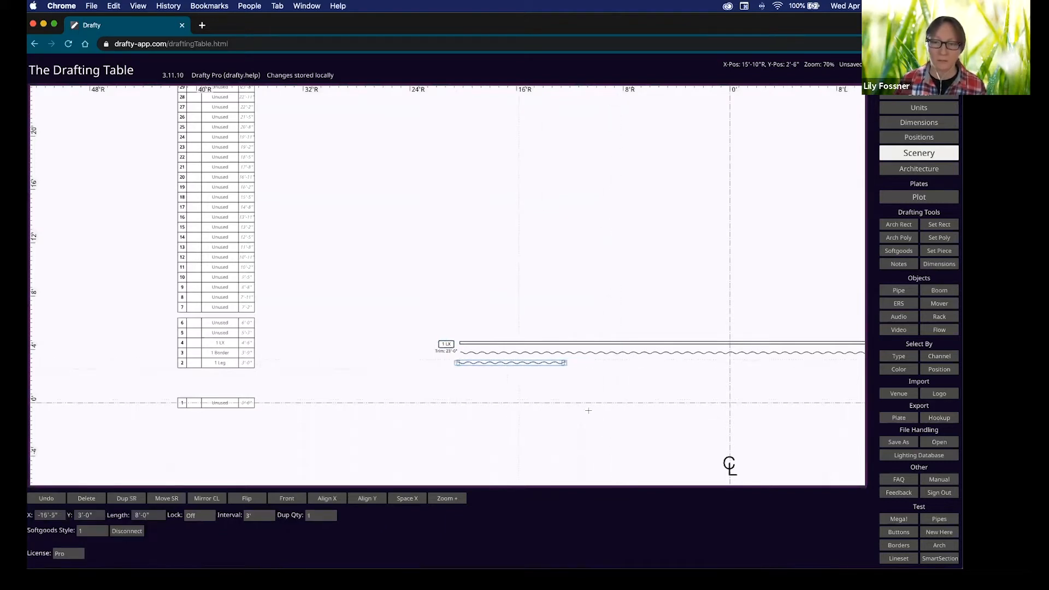
Hang a Source-4 36° ERS as unit 5 near the pipe's stage-left end.
left_click(597, 383)
mouse_move(797, 380)
left_mouse_down()
mouse_move(653, 373)
mouse_move(556, 384)
left_mouse_up()
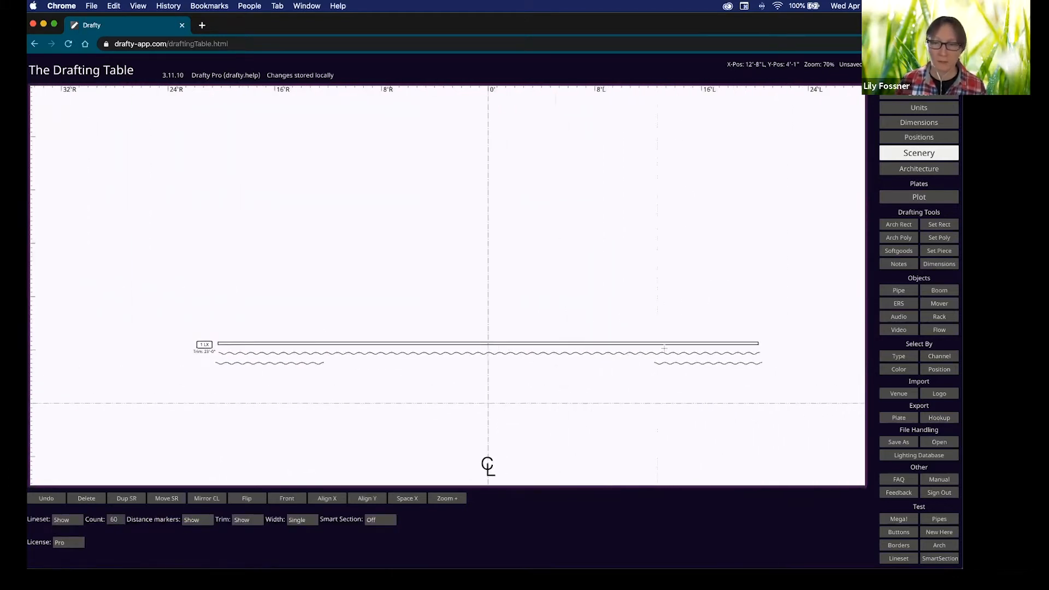
left_click(735, 344)
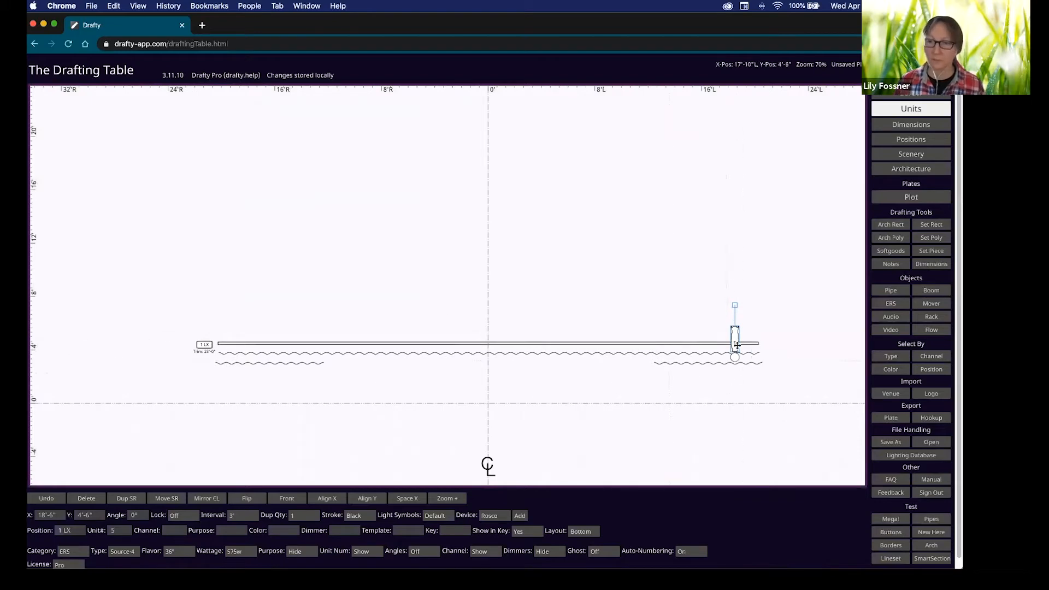
Delete the three LX pipes and their units beside the title block.
mouse_move(786, 437)
left_mouse_down()
mouse_move(558, 317)
mouse_move(363, 234)
mouse_move(352, 195)
left_mouse_up()
left_click_drag(770, 335, 490, 321)
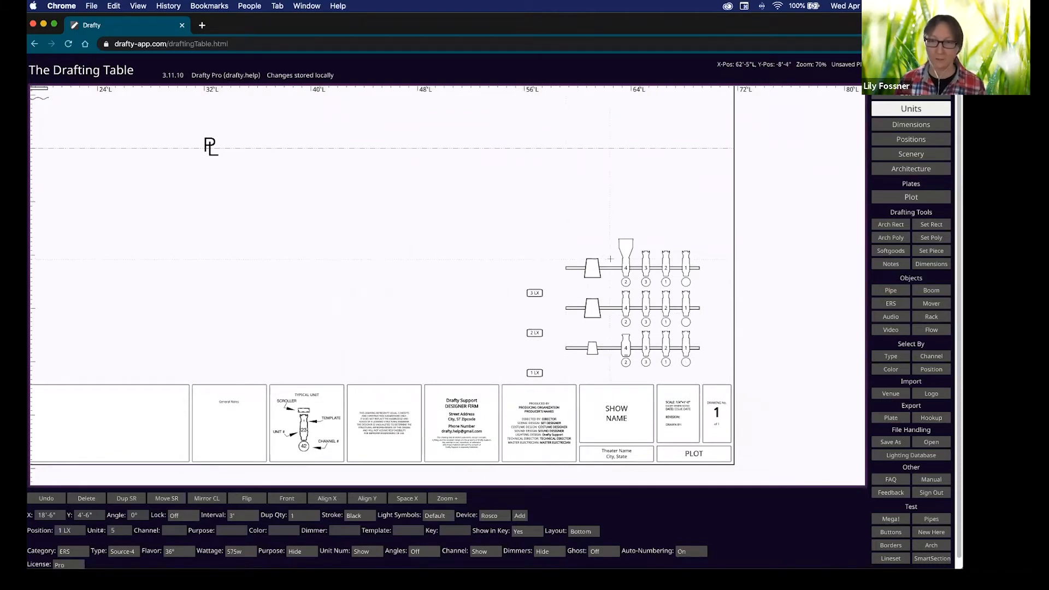
key("p")
left_click_drag(612, 251, 598, 383)
key("Delete")
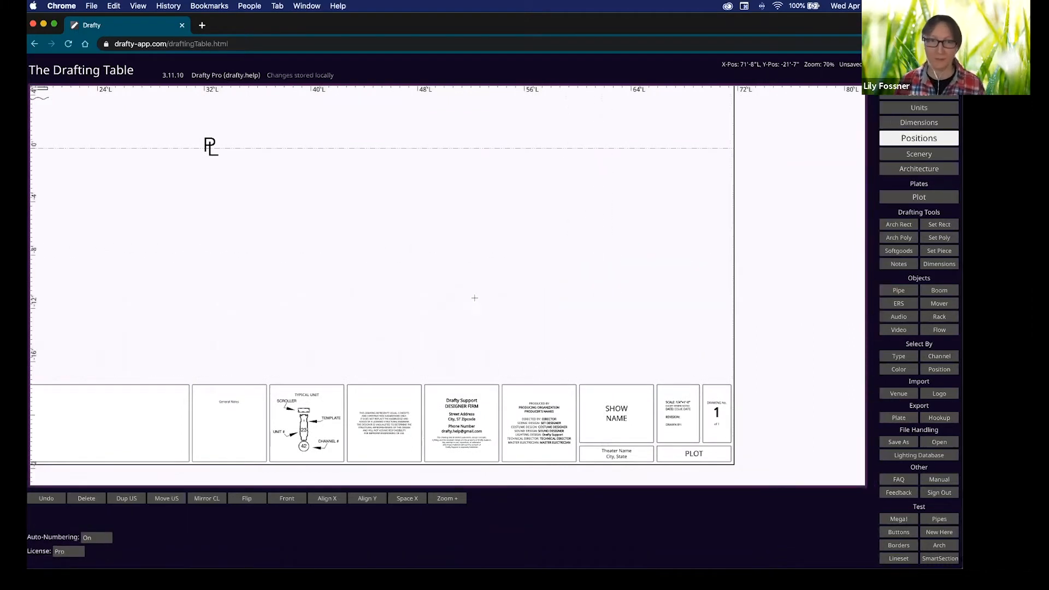
Set duplicate spacing to 2', rotate the ERS to 270°, and make three copies toward centre.
mouse_move(199, 118)
middle_mouse_down()
mouse_move(626, 368)
mouse_move(771, 359)
mouse_move(768, 350)
middle_mouse_up()
left_click(593, 318)
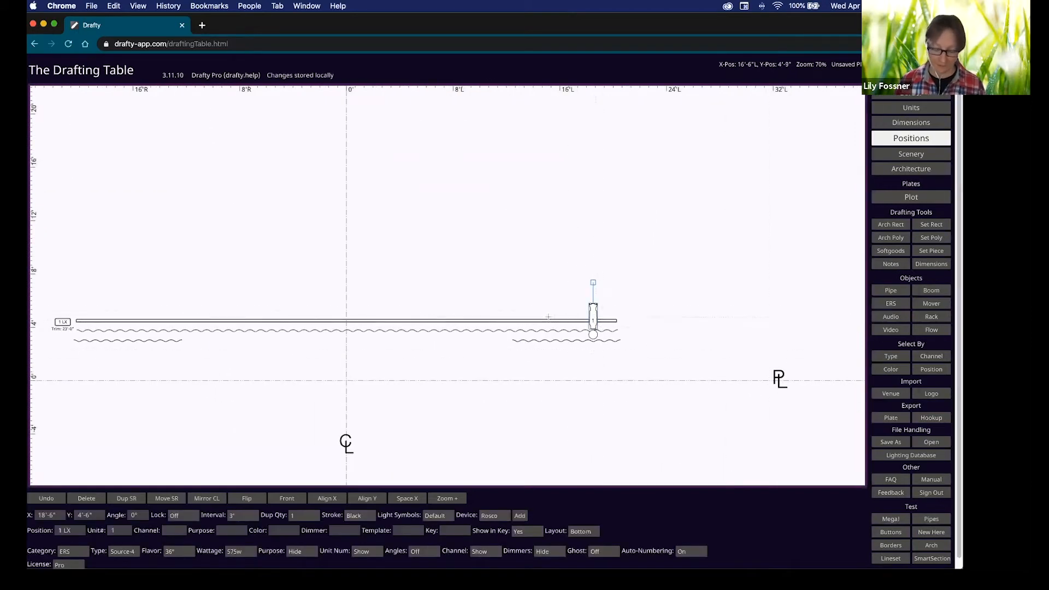
middle_click_drag(598, 346, 661, 346)
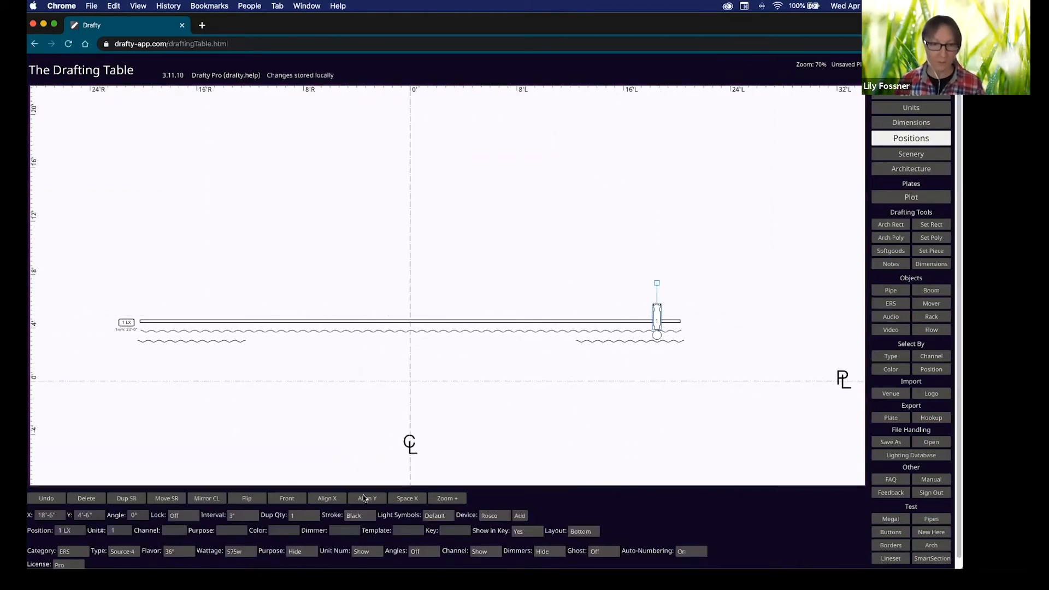
left_click(253, 517)
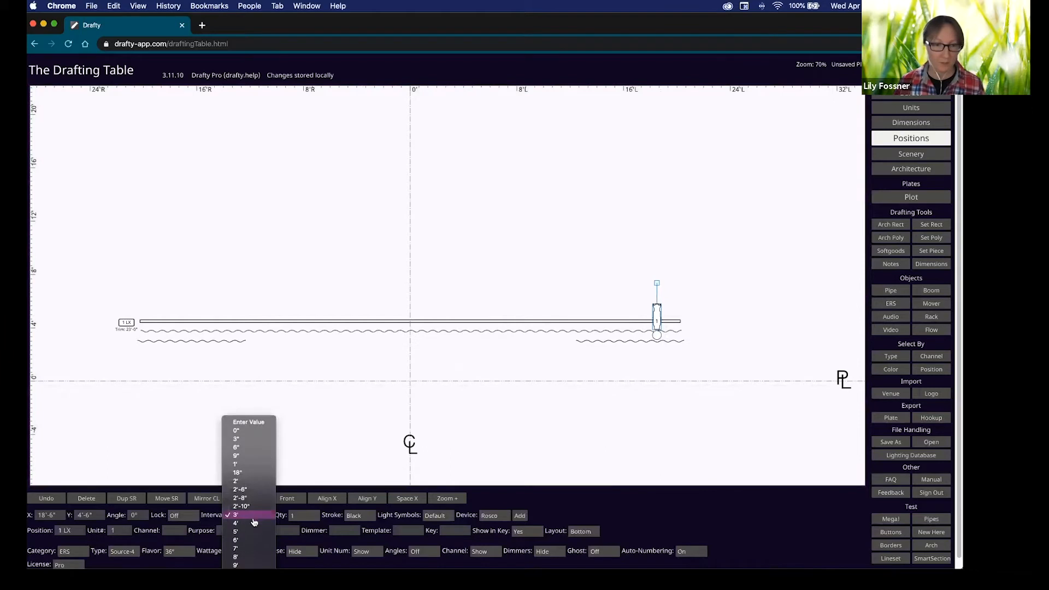
left_click(248, 481)
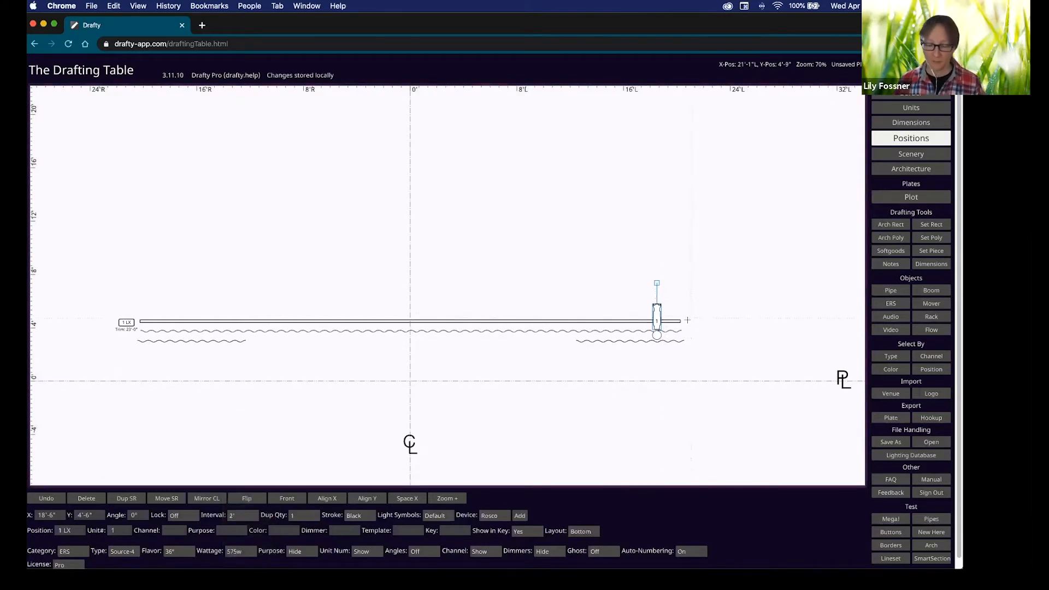
left_click(686, 321)
left_click(656, 320)
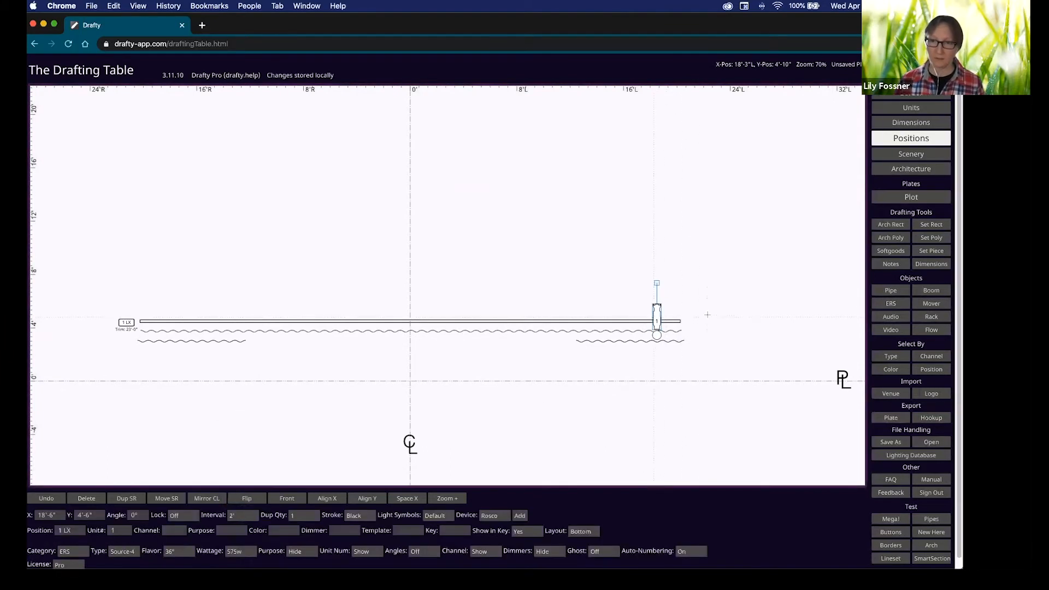
key("shift")
left_click_drag(657, 283, 618, 321, "shift")
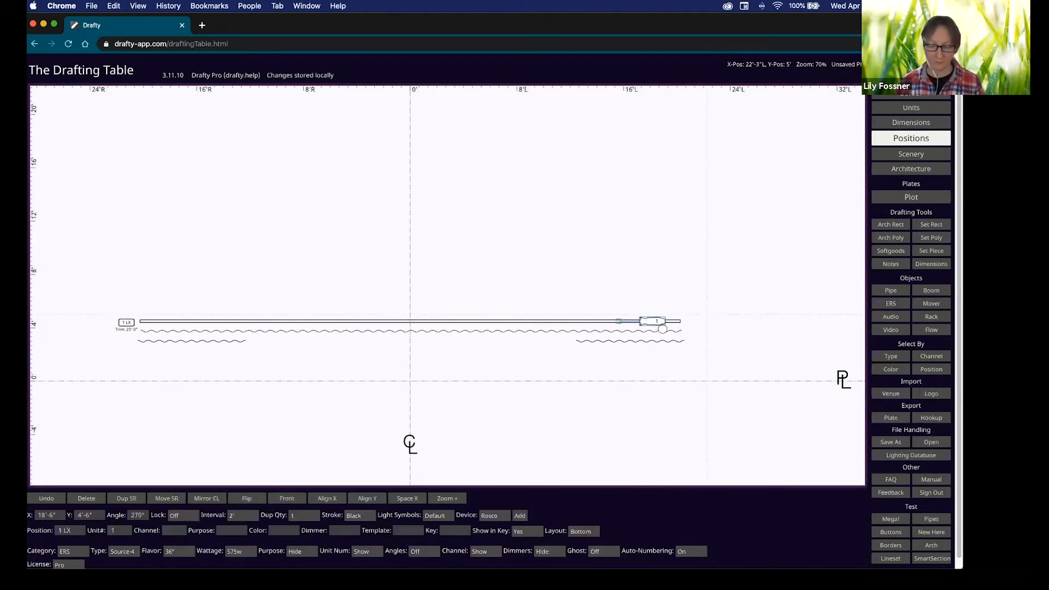
key("d")
key("d")
key("d")
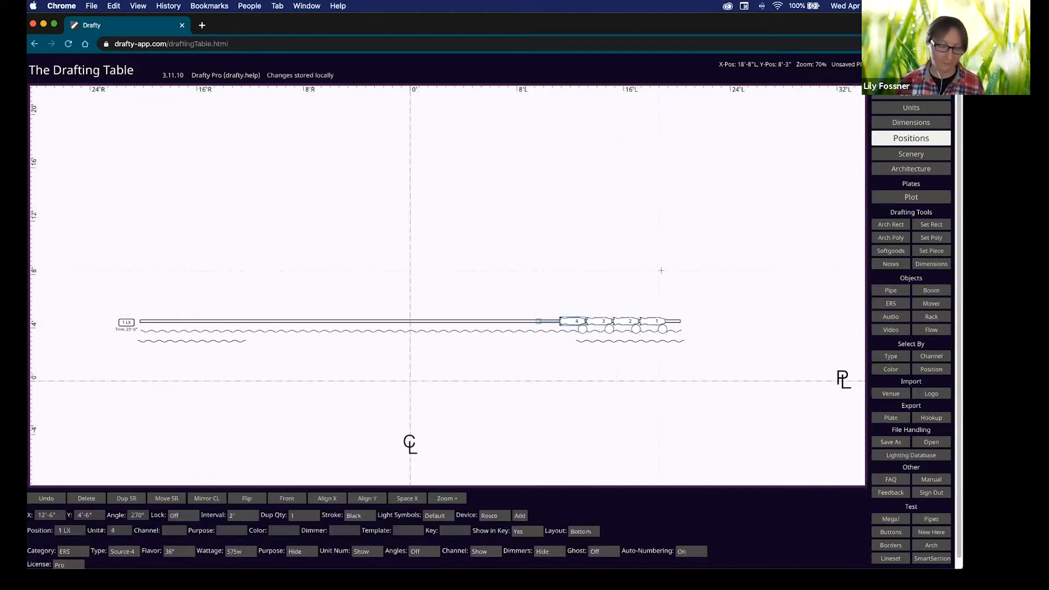
Mirror the four ERS units across the centre line and add a new unit on 1 LX.
left_click(545, 302)
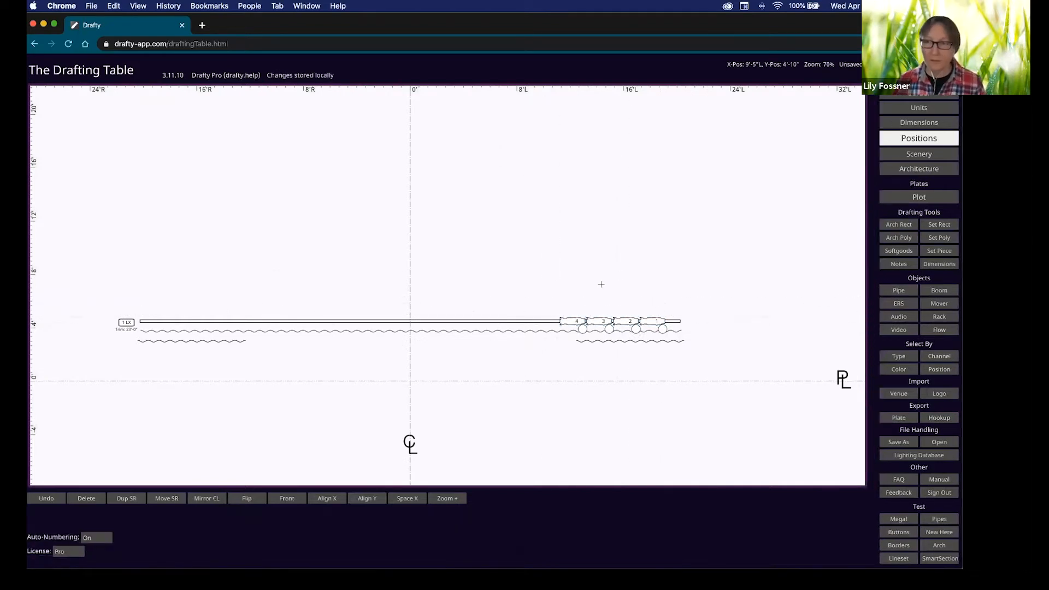
left_click(544, 322)
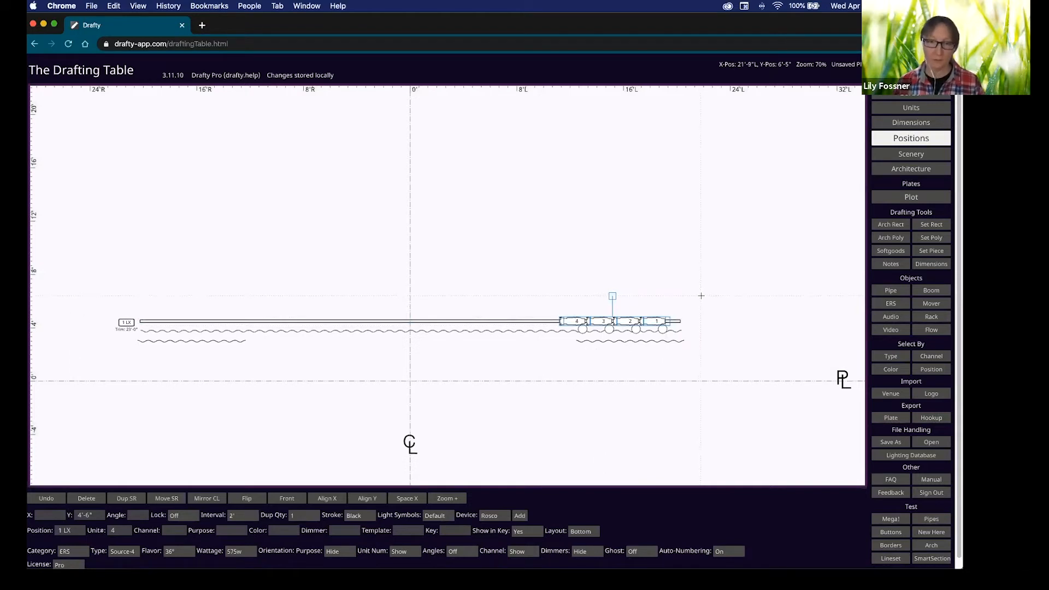
key("m")
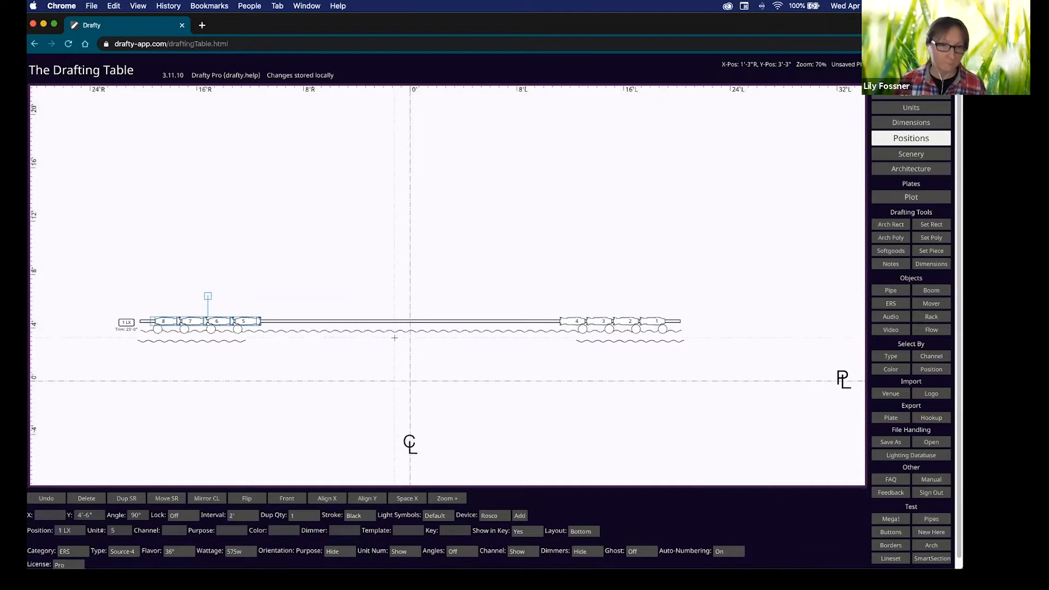
left_click(518, 298)
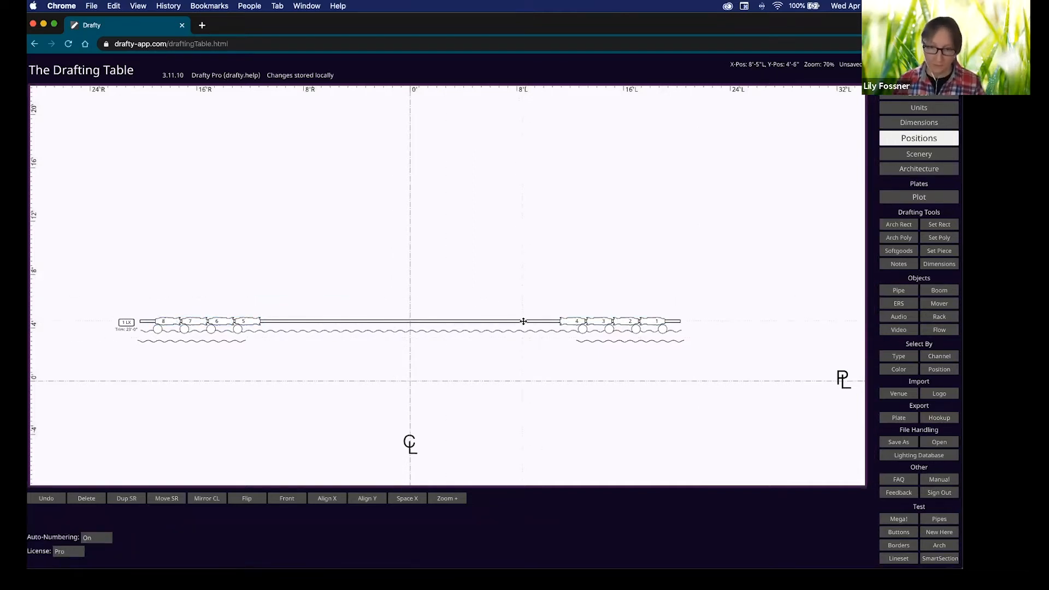
key("shift")
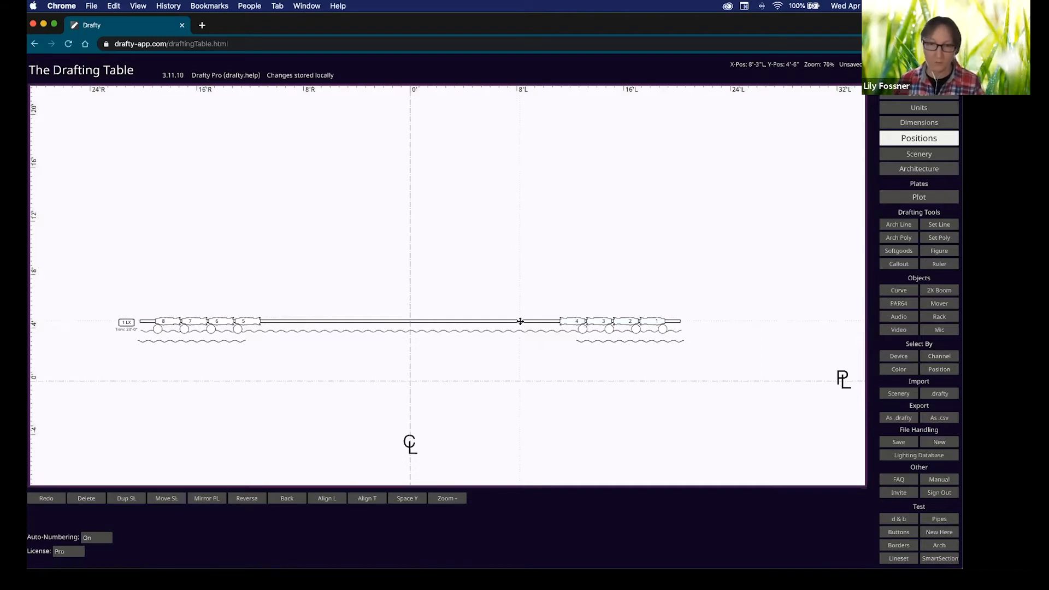
left_click(521, 321, "shift")
Make the new unit a Source-4 PAR WFL at 9'-3" stage left, duplicated into three on each half.
left_click_drag(524, 320, 537, 320)
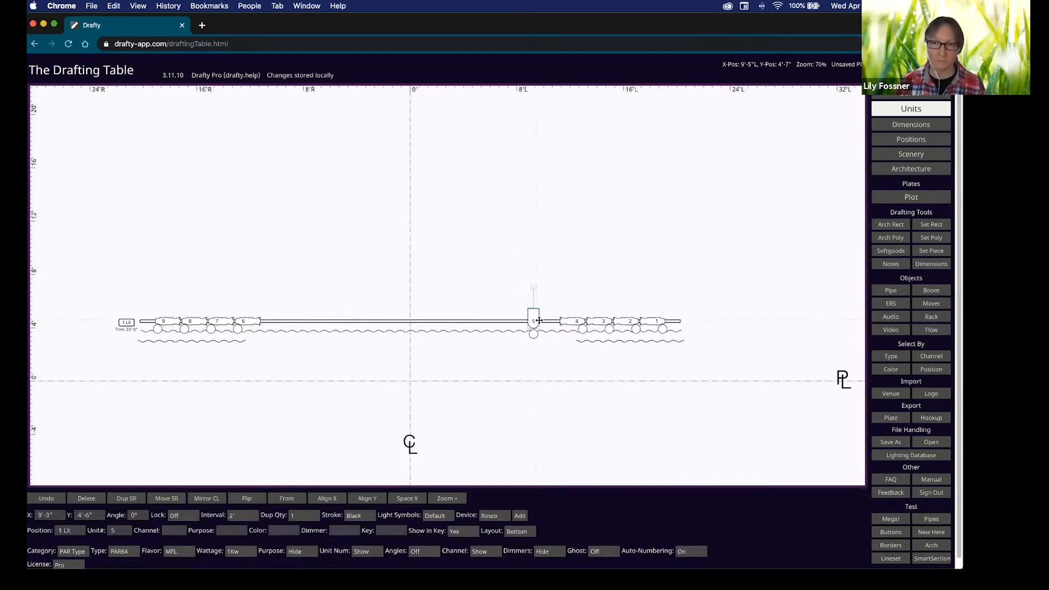
left_click(123, 551)
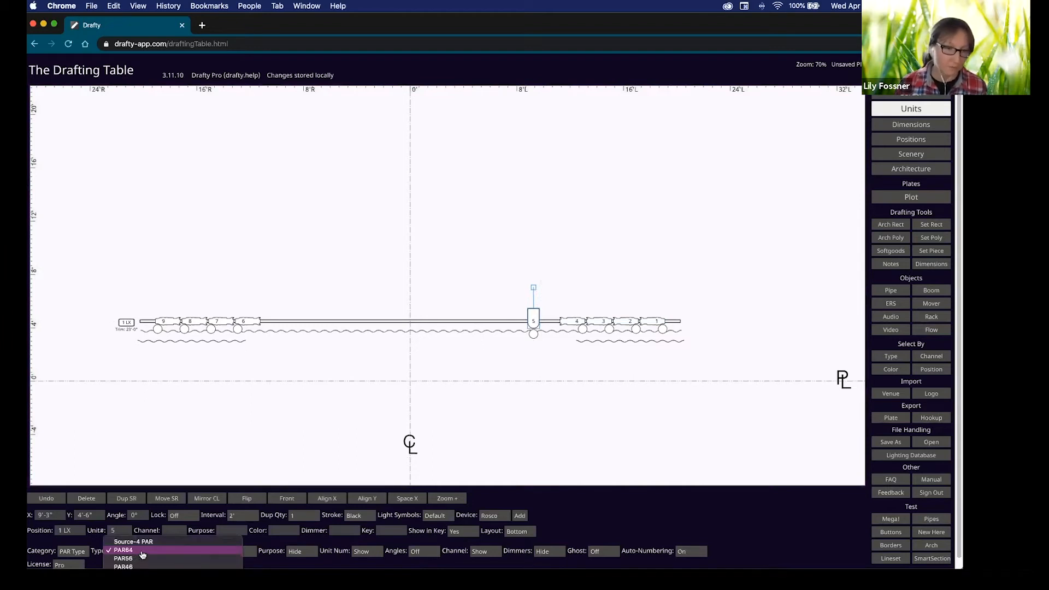
left_click(133, 541)
left_click(177, 552)
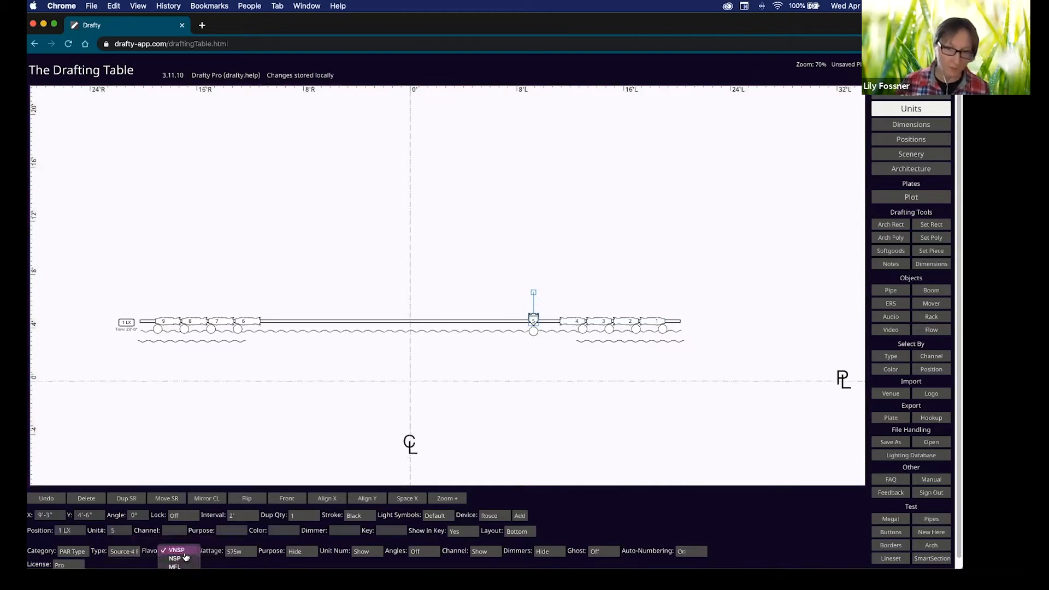
left_click(176, 575)
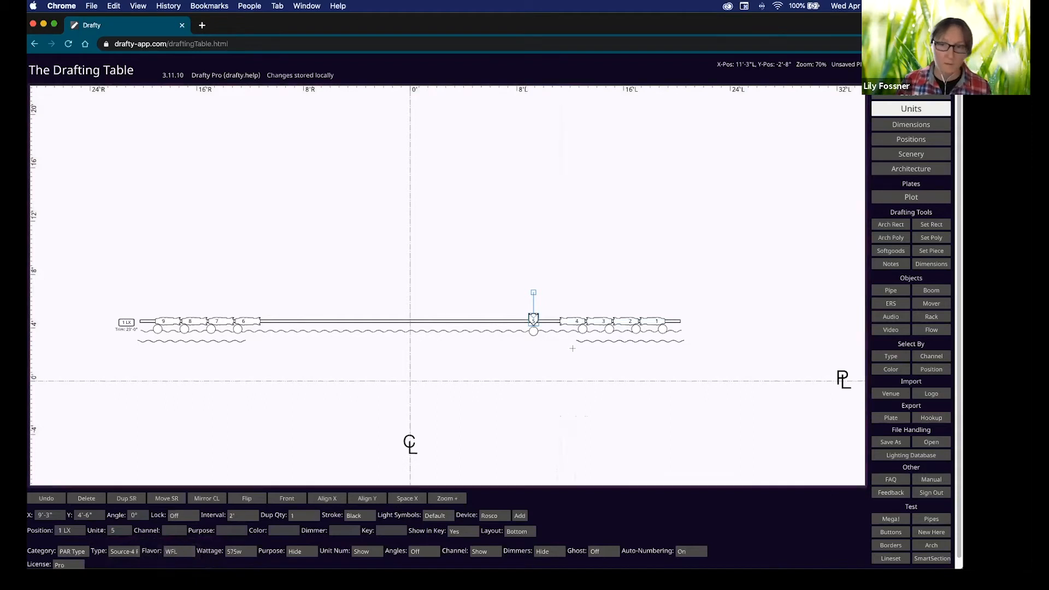
key("d")
key("d")
left_click_drag(466, 295, 554, 345)
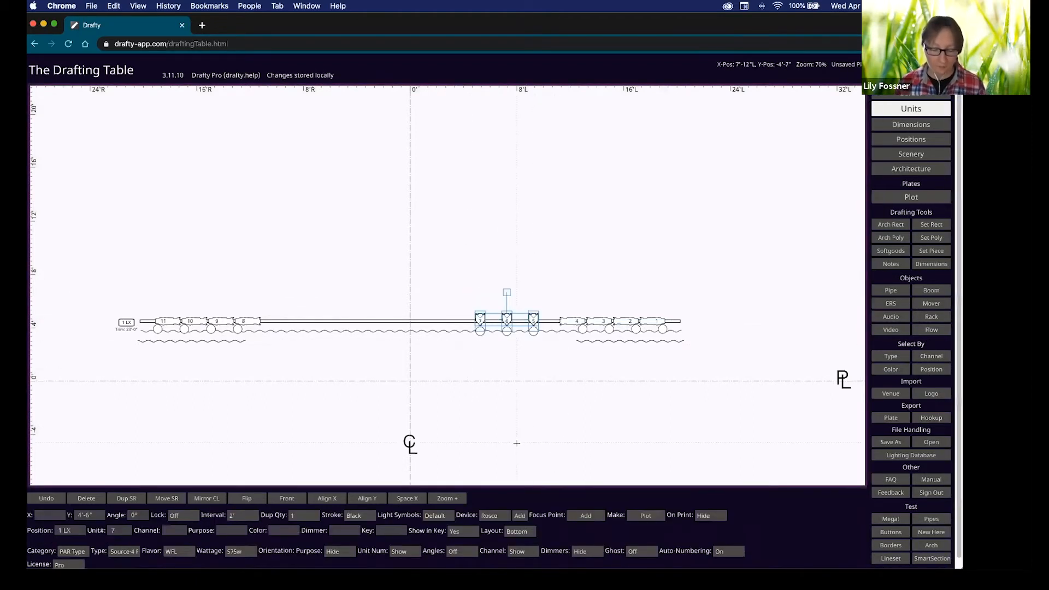
key("d")
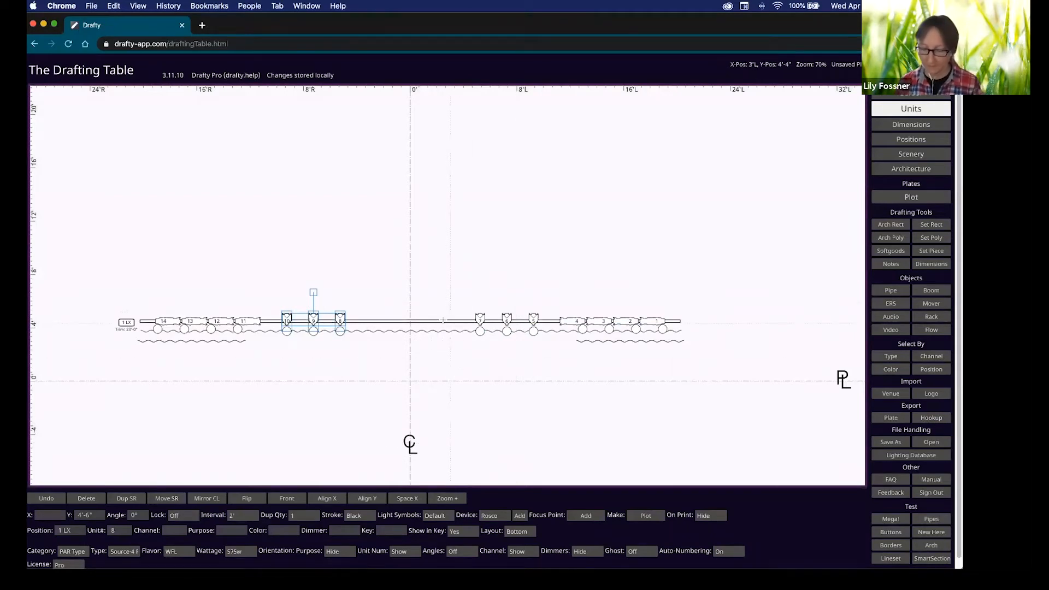
Add a HES Studio 700w mover near centre and mirror it to create units 8 and 9.
key("m")
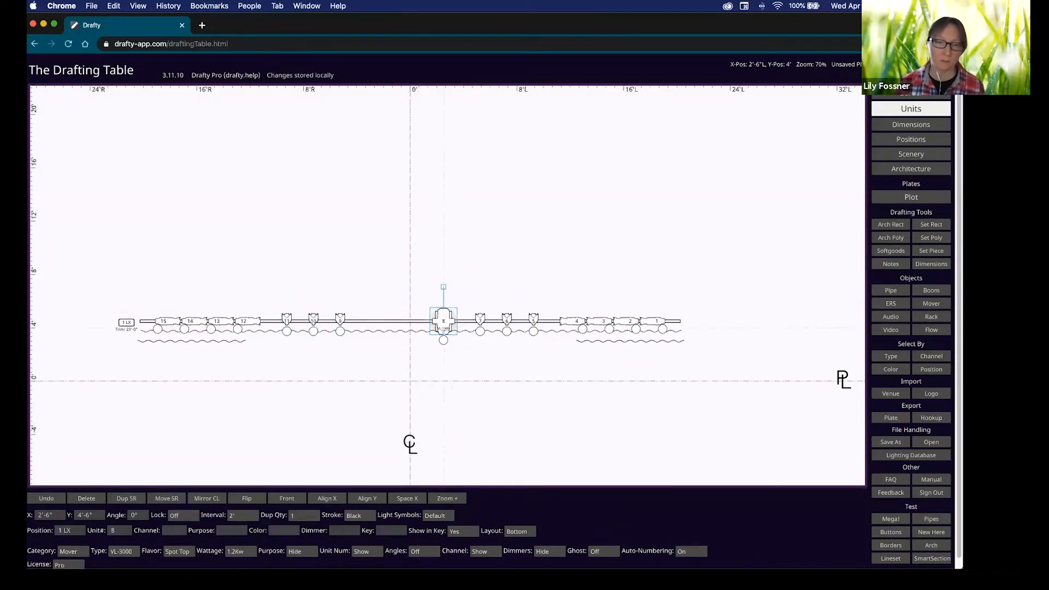
left_click(129, 553)
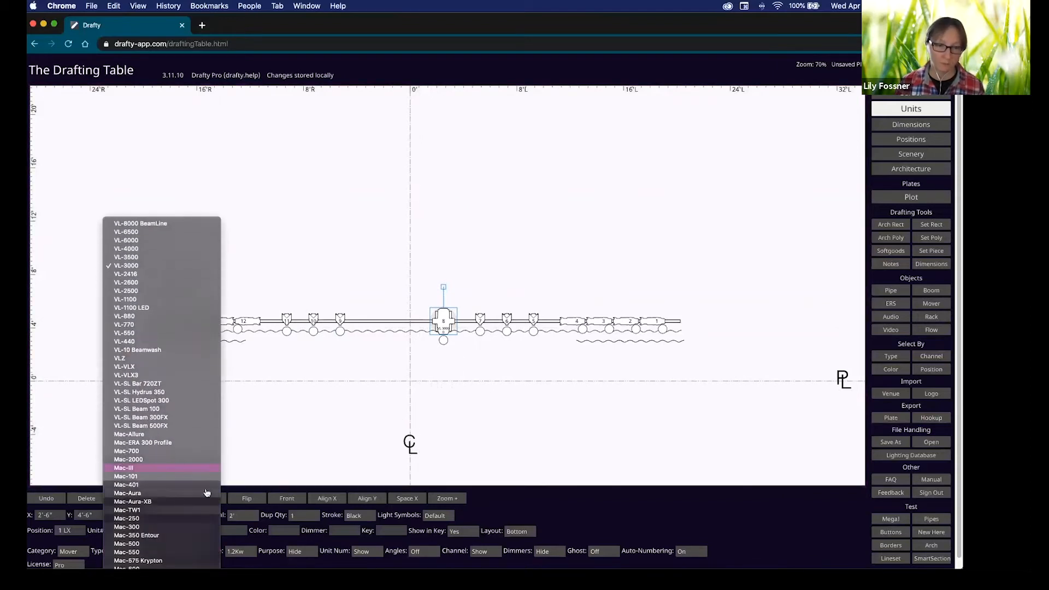
scroll(193, 512, "down", 10)
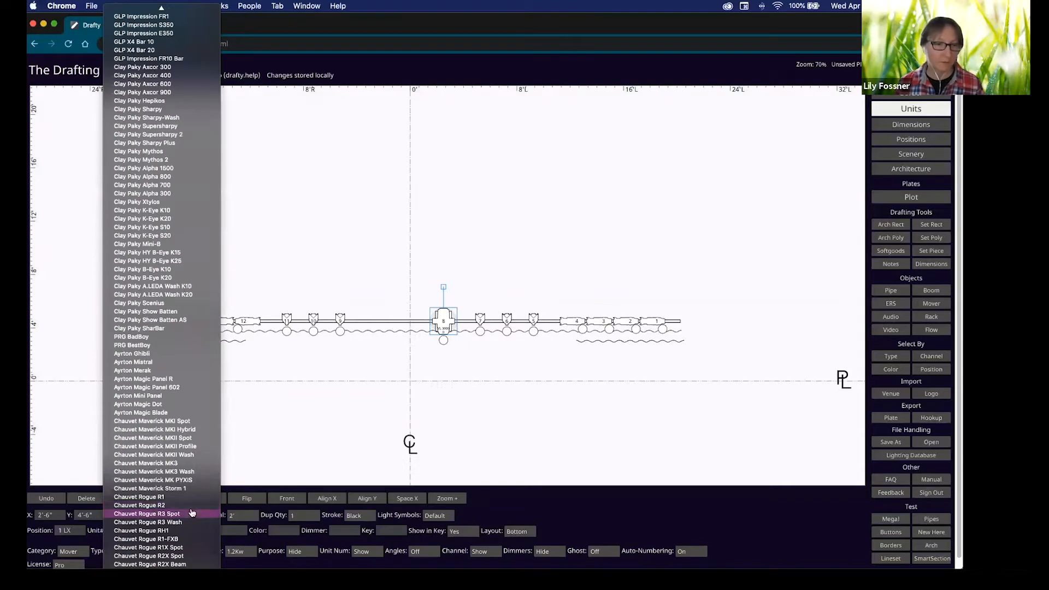
left_click(486, 492)
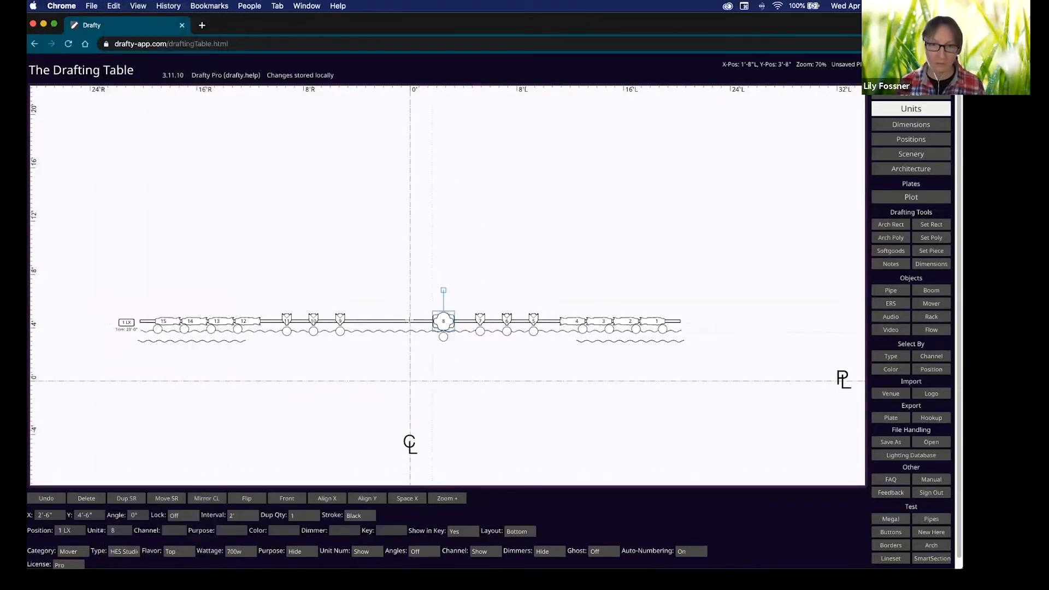
key("m")
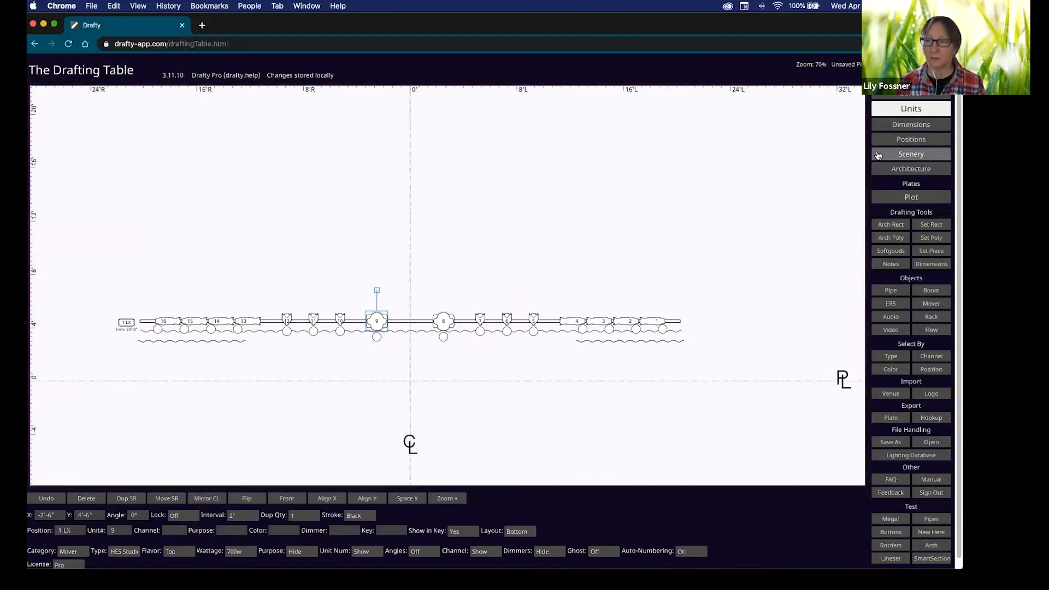
left_click(733, 194)
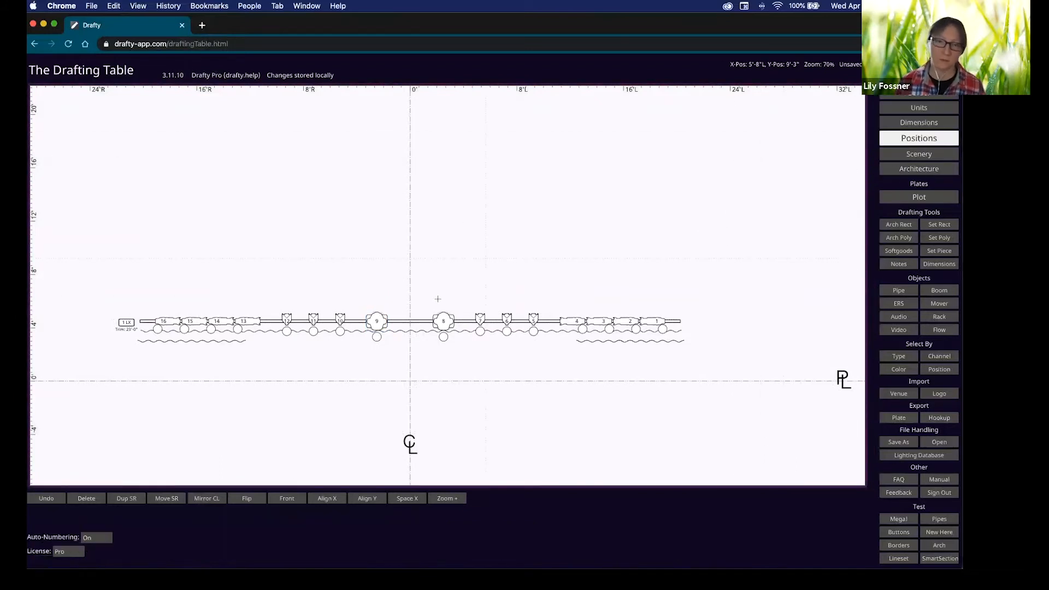
Set the 1 LX pipe's dimensions to From CL and drag the dimension line down above the pipe.
left_click(412, 322)
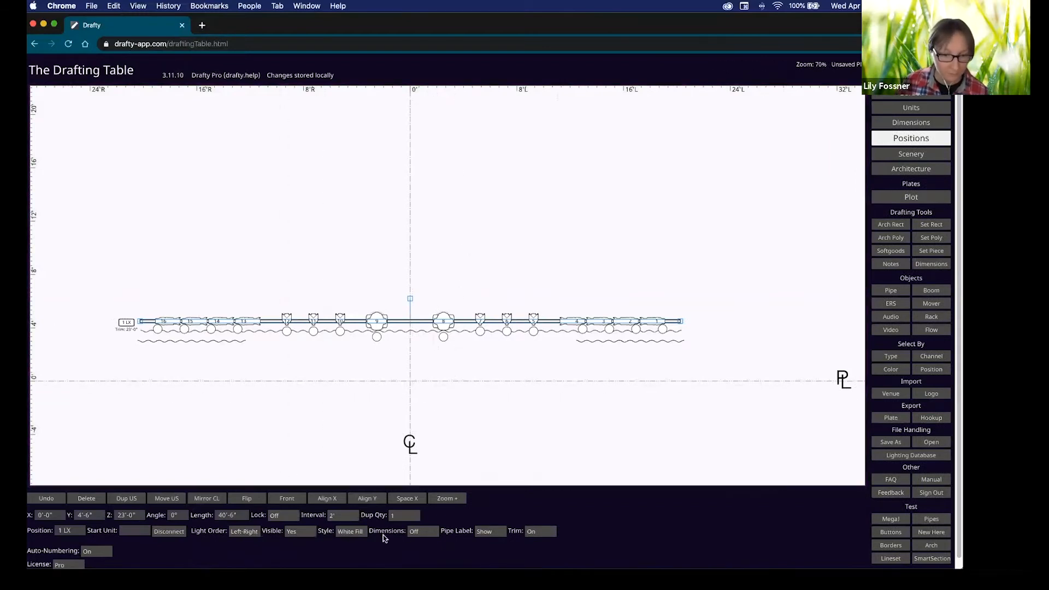
left_click(422, 535)
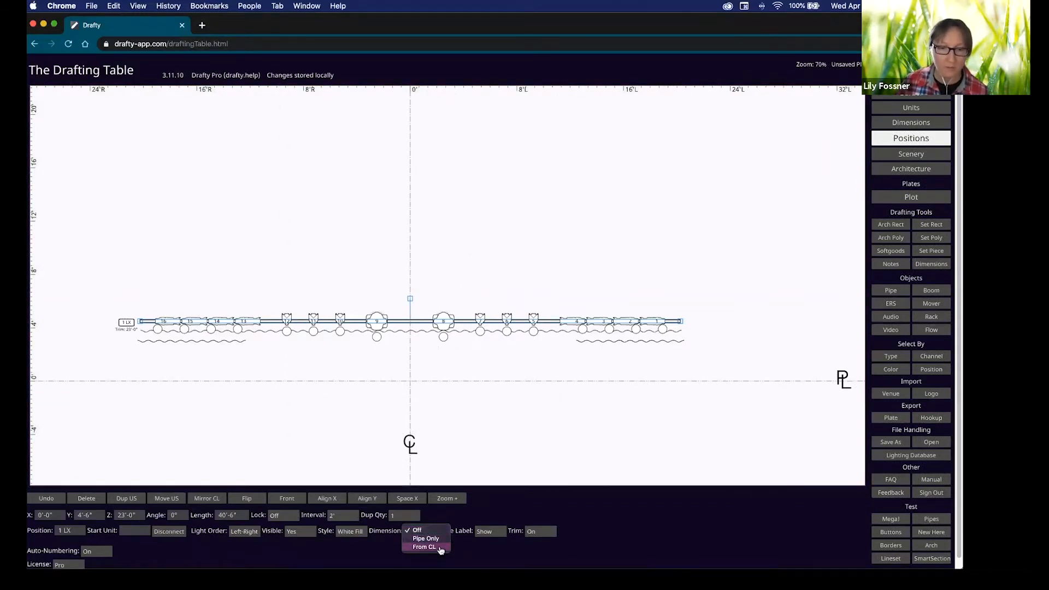
left_click(426, 547)
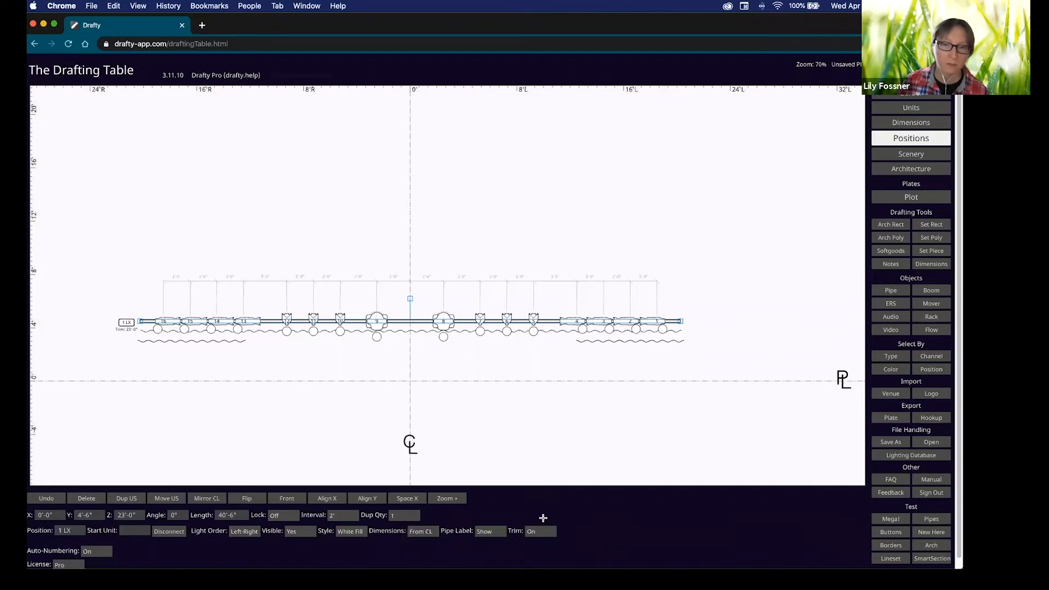
left_click(429, 283)
left_click_drag(428, 292, 429, 300)
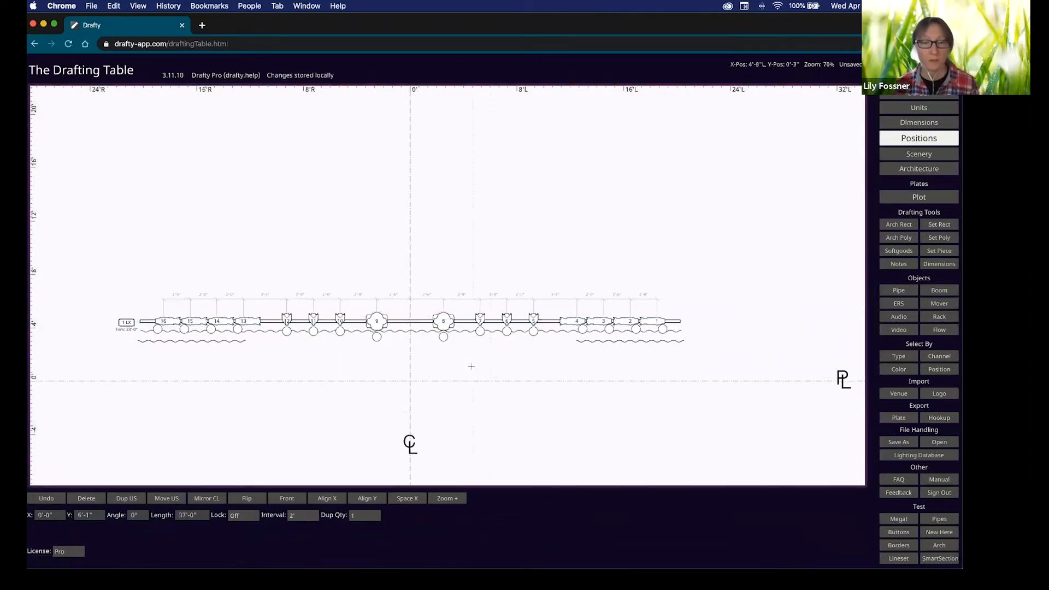
scroll(473, 364, "down", 3)
scroll(473, 350, "left", 3)
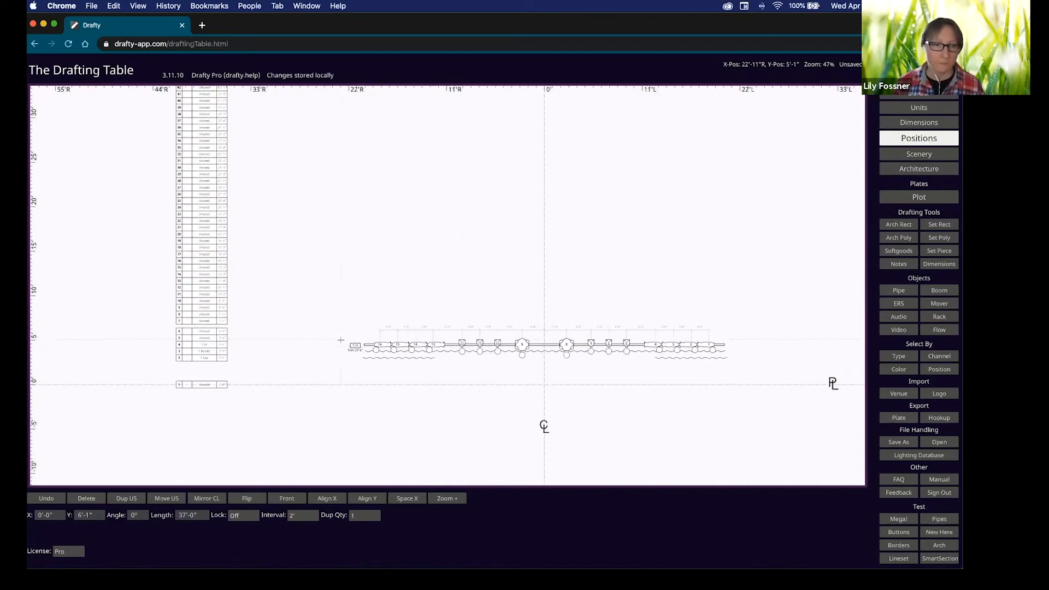
scroll(341, 340, "up", 3)
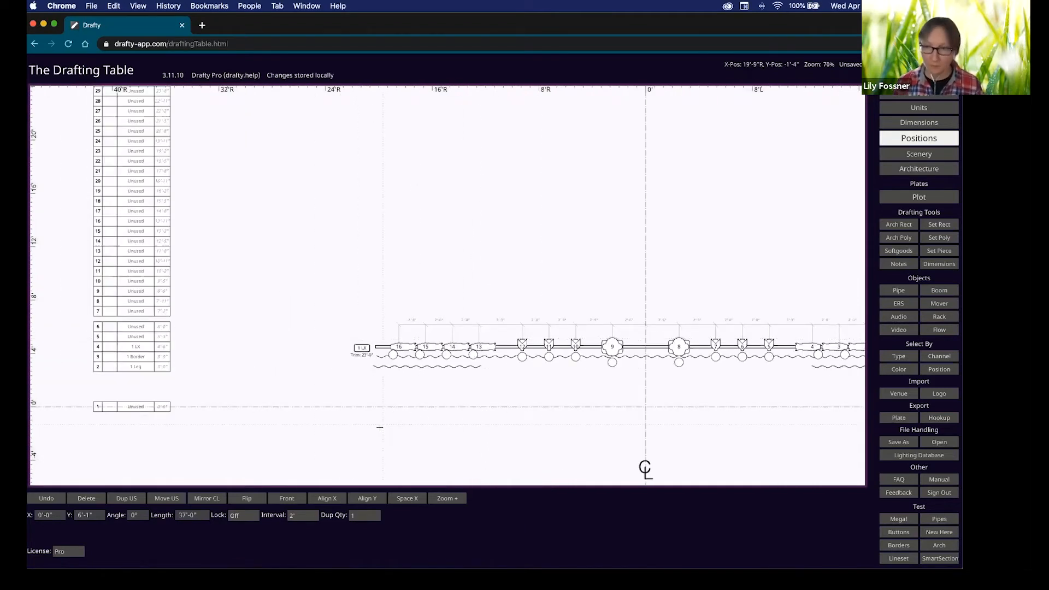
Set duplicate spacing to 6' and duplicate 1 Leg and 1 Border three times upstage.
left_click(912, 156)
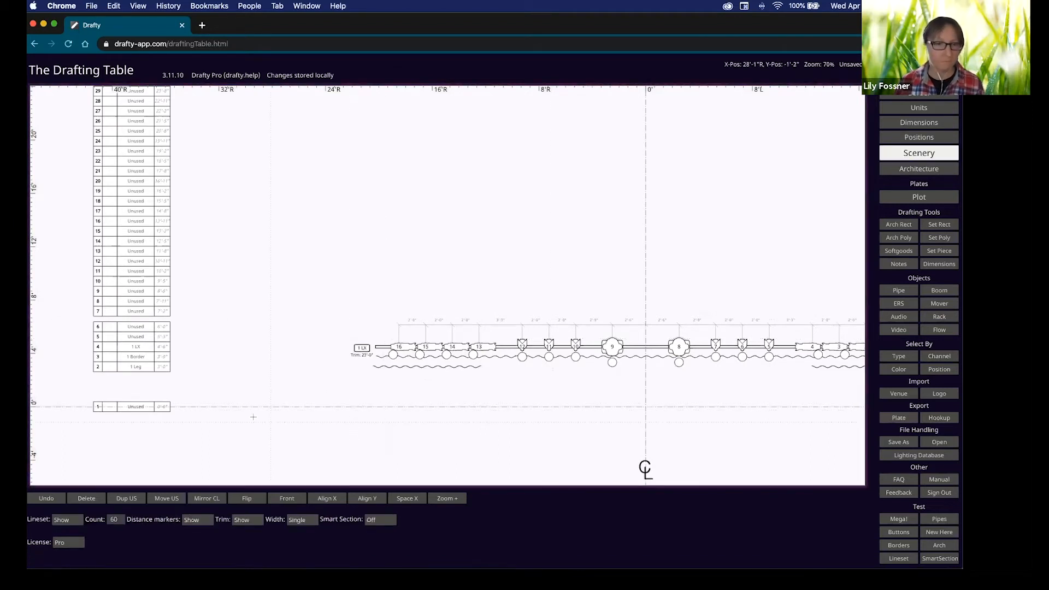
left_click(457, 367)
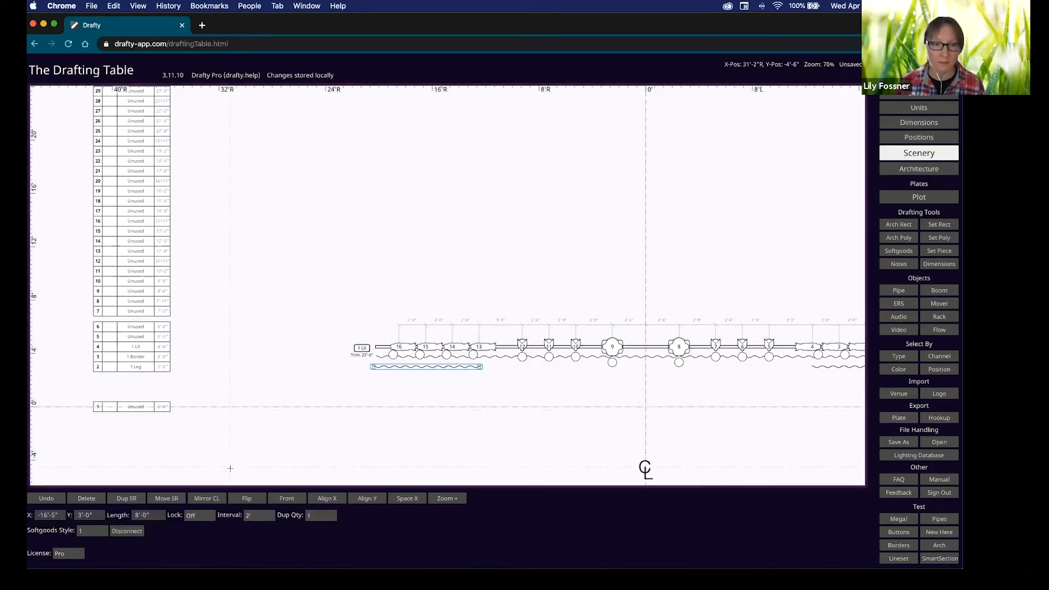
left_click(265, 517)
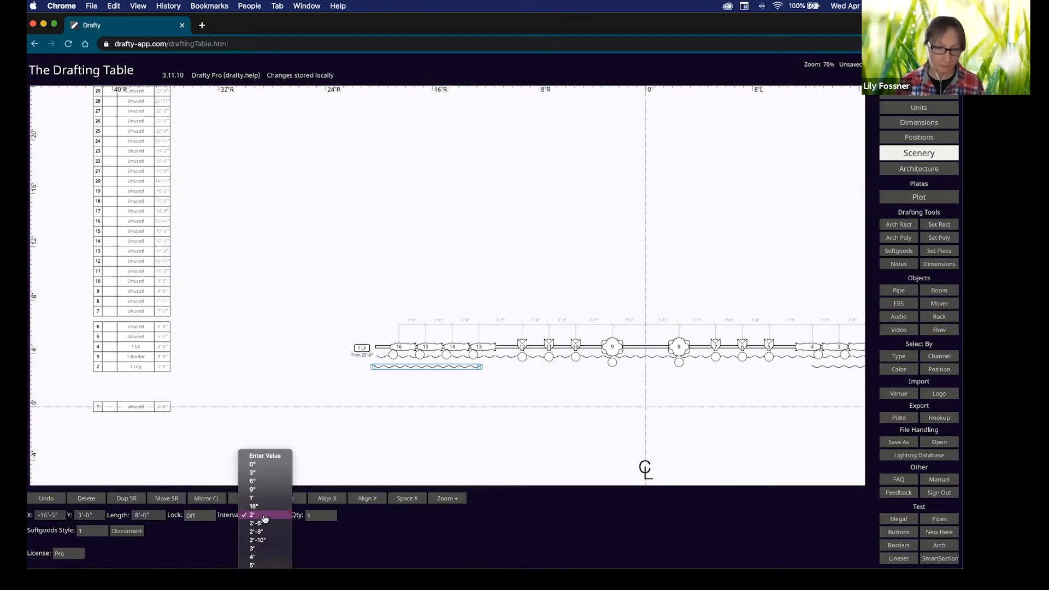
mouse_move(273, 567)
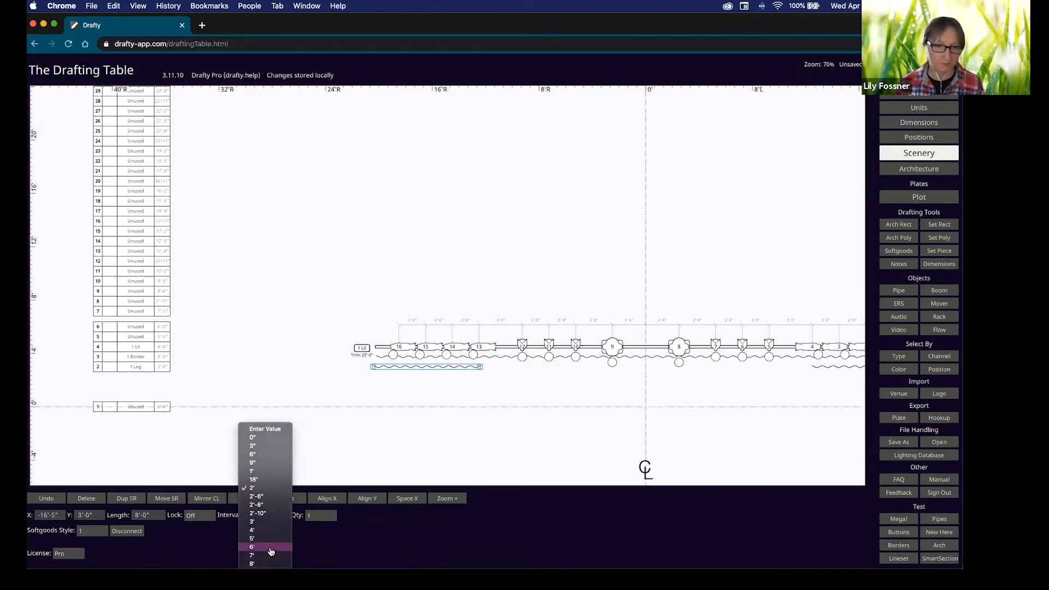
left_click(268, 547)
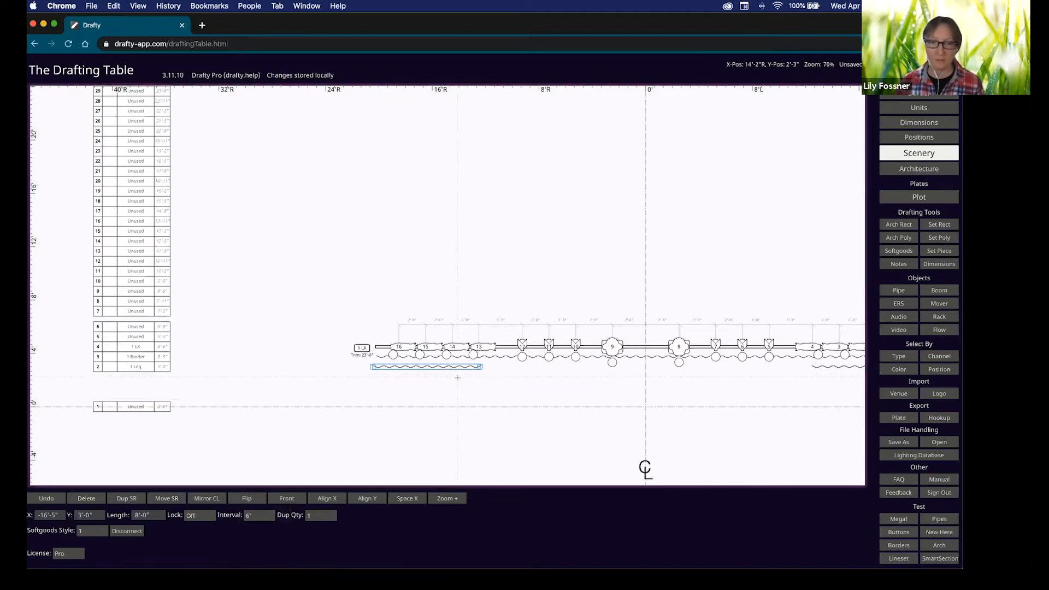
key("shift+Up")
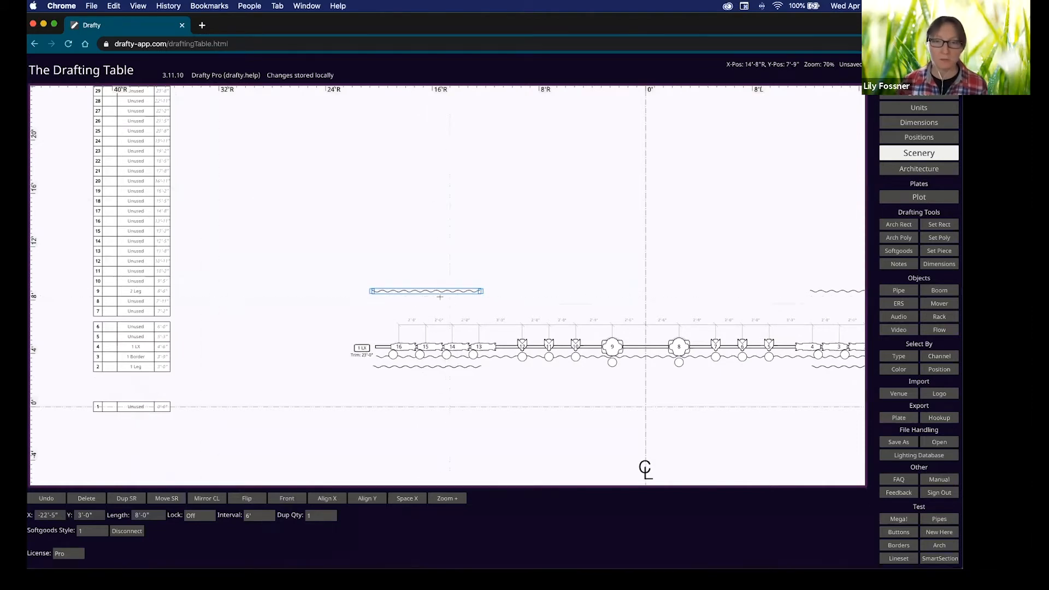
key("shift+Up")
key("shift+Up")
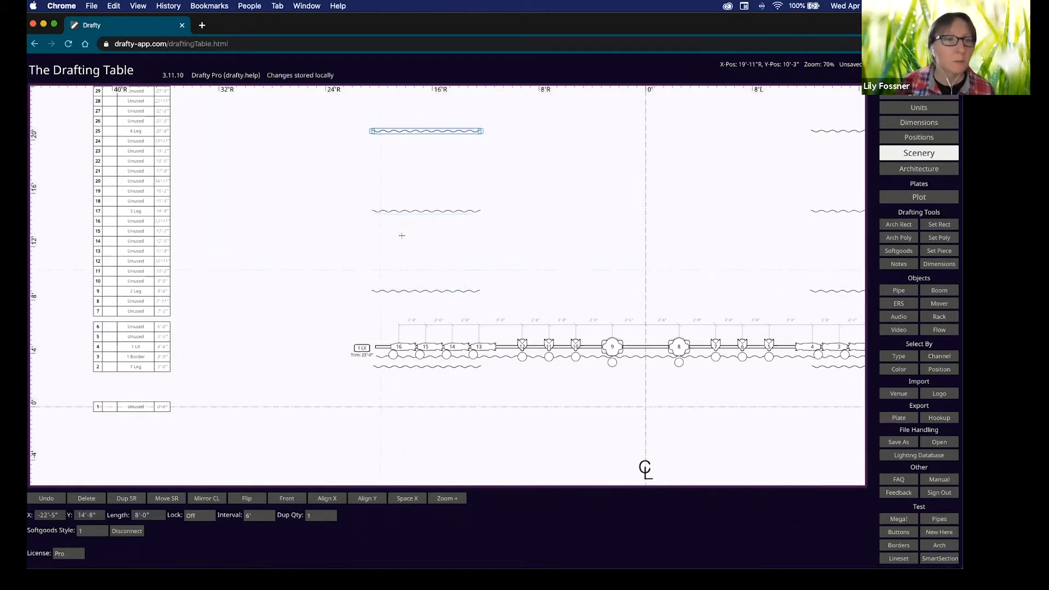
left_click(436, 357)
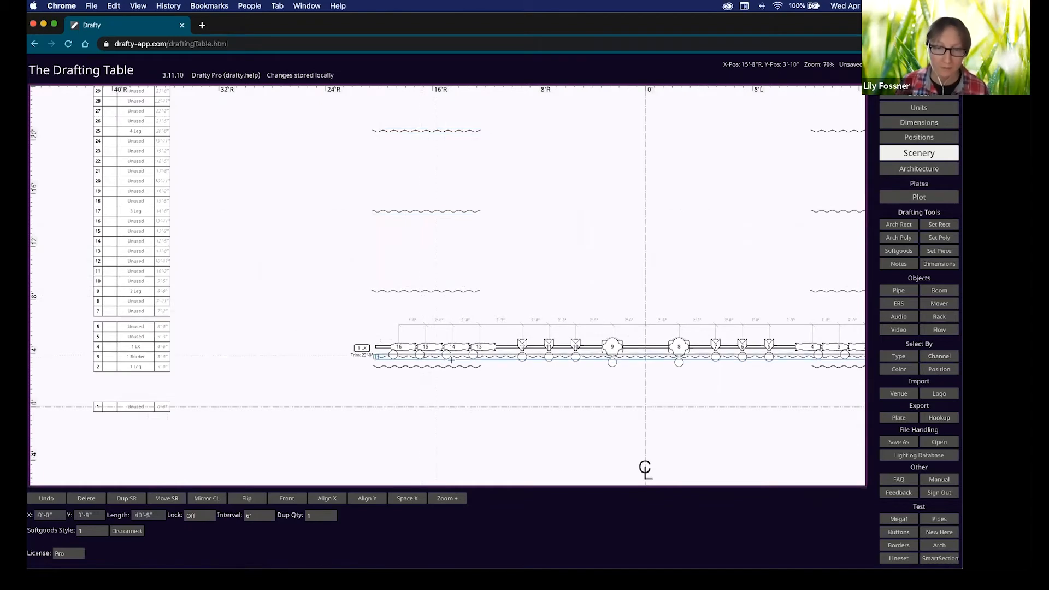
key("shift+Up")
key("shift+Up")
key("shift+Up")
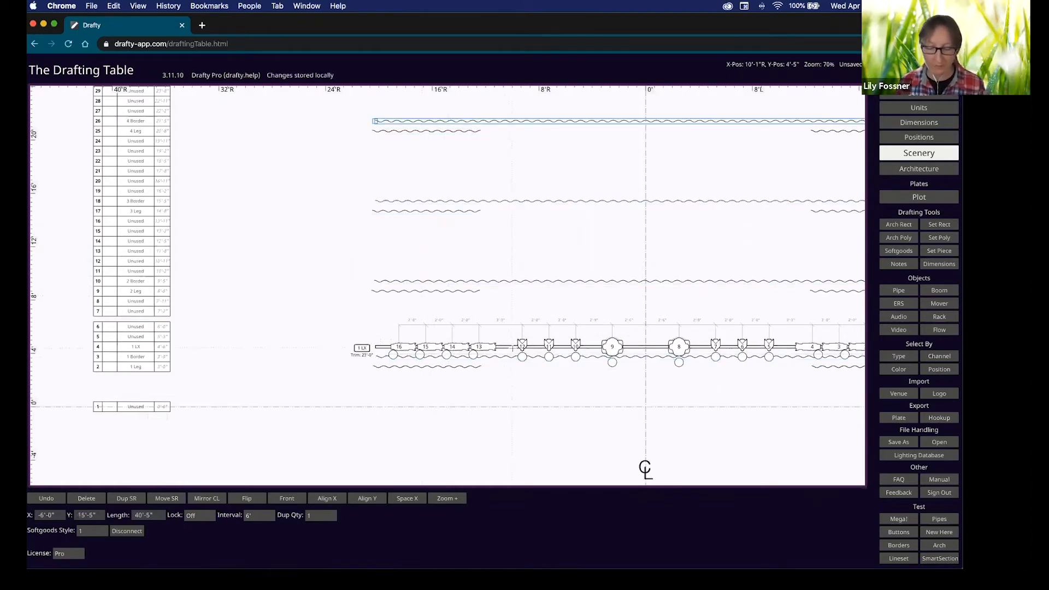
Duplicate the 1 LX pipe upstage three times as 2 LX, 3 LX and 4 LX.
left_click(512, 348)
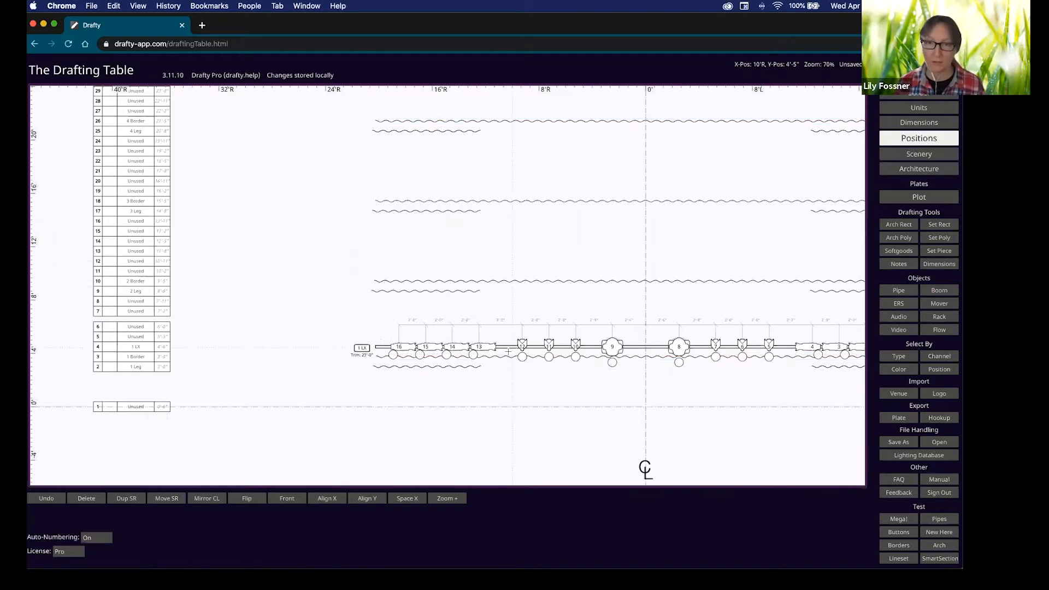
left_click(506, 348)
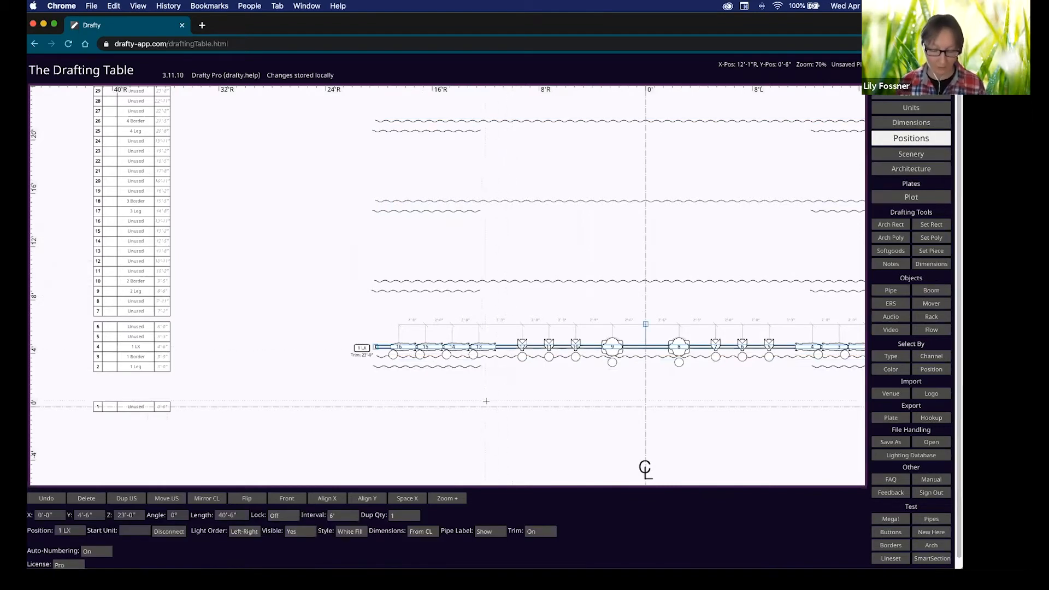
key("super+d")
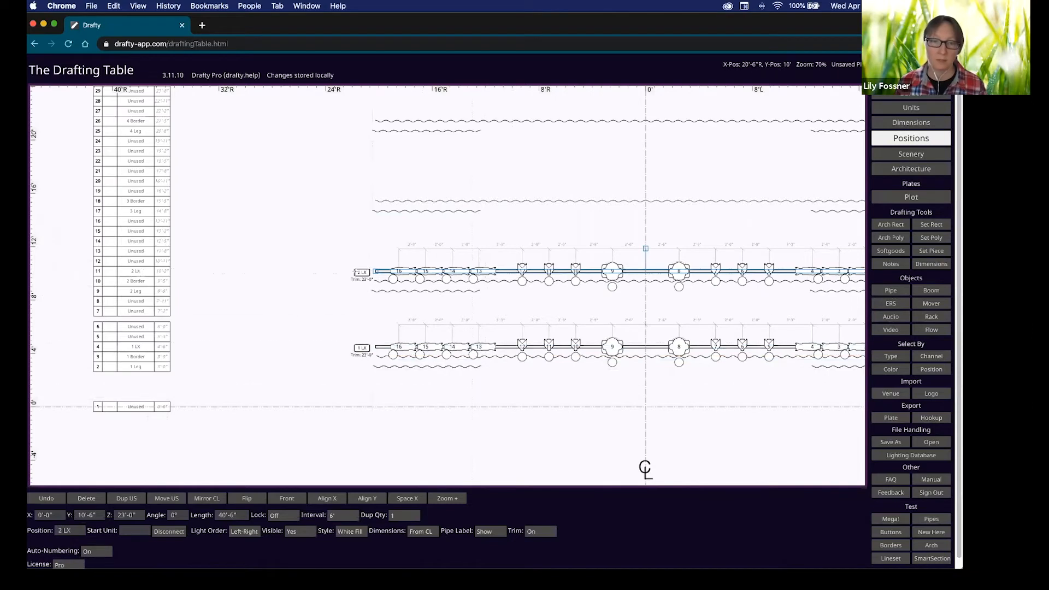
key("super+d")
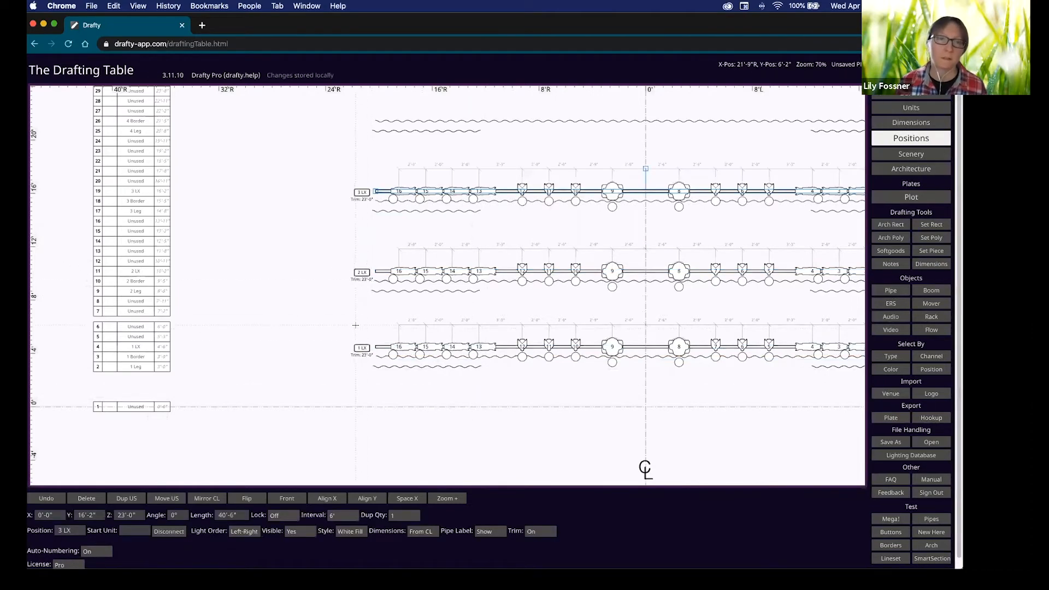
key("super+d")
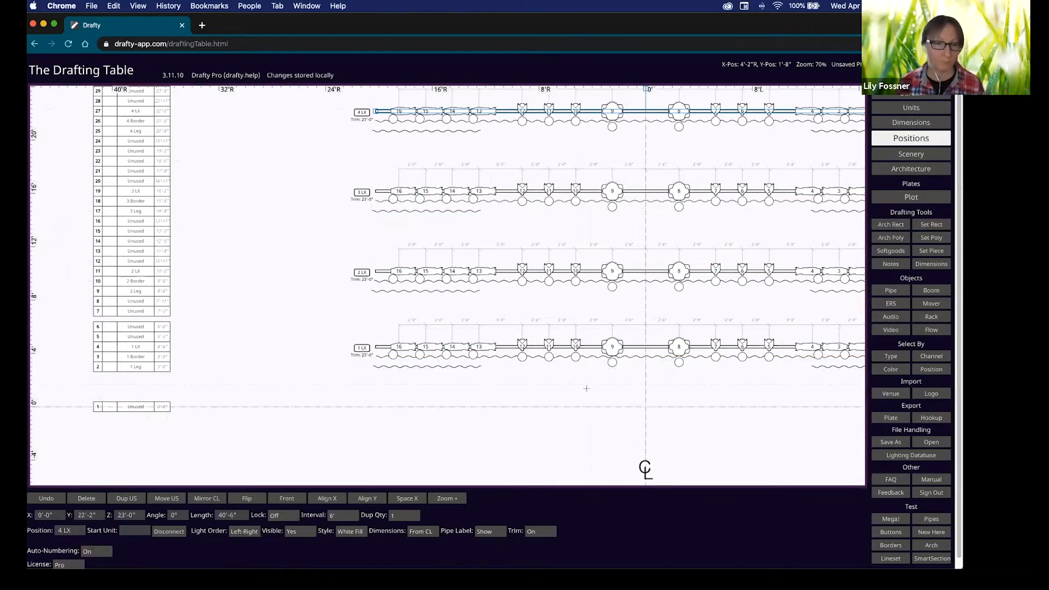
Pan to show all four pipes and start a selection with unit 1 on 1 LX.
left_click(568, 386)
left_click_drag(536, 389, 370, 365)
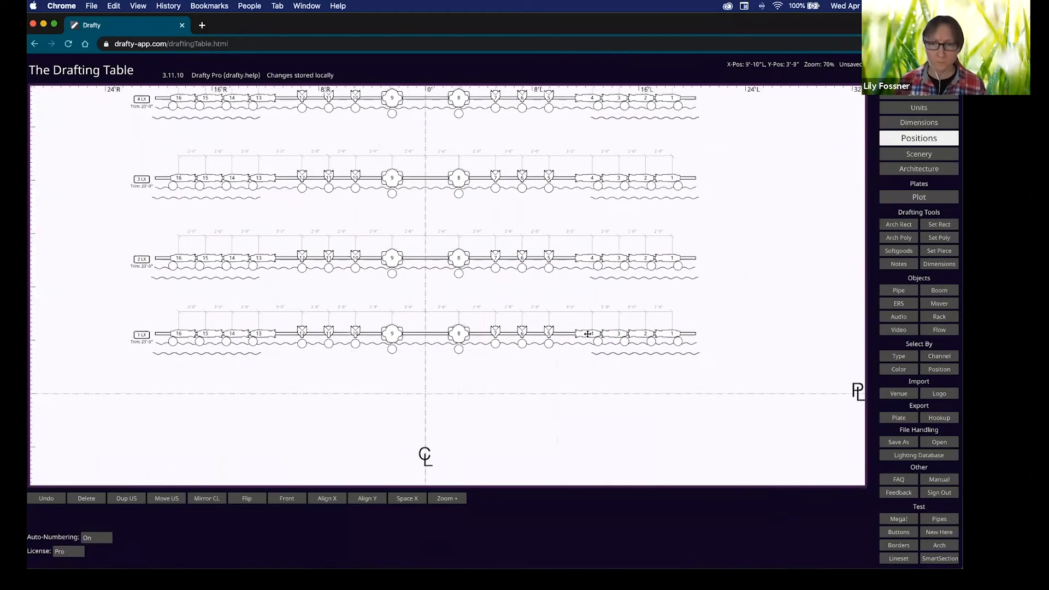
left_click(668, 334)
key("shift")
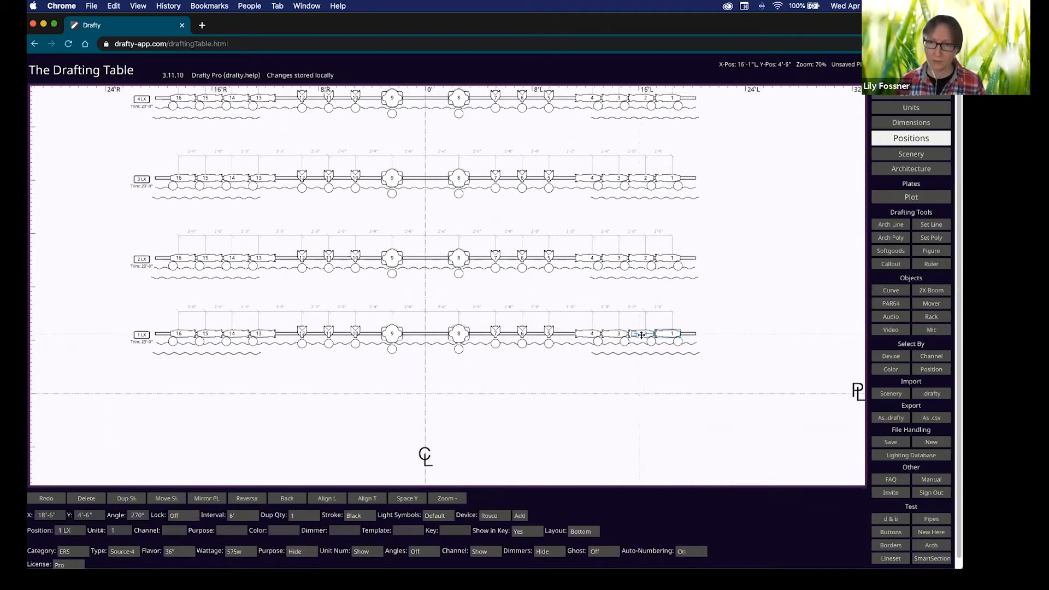
Assign channel 1 to units 1–4 and 13–16 on 1 LX.
left_click(644, 334, "shift")
left_click(613, 333, "shift")
left_click(591, 333, "shift")
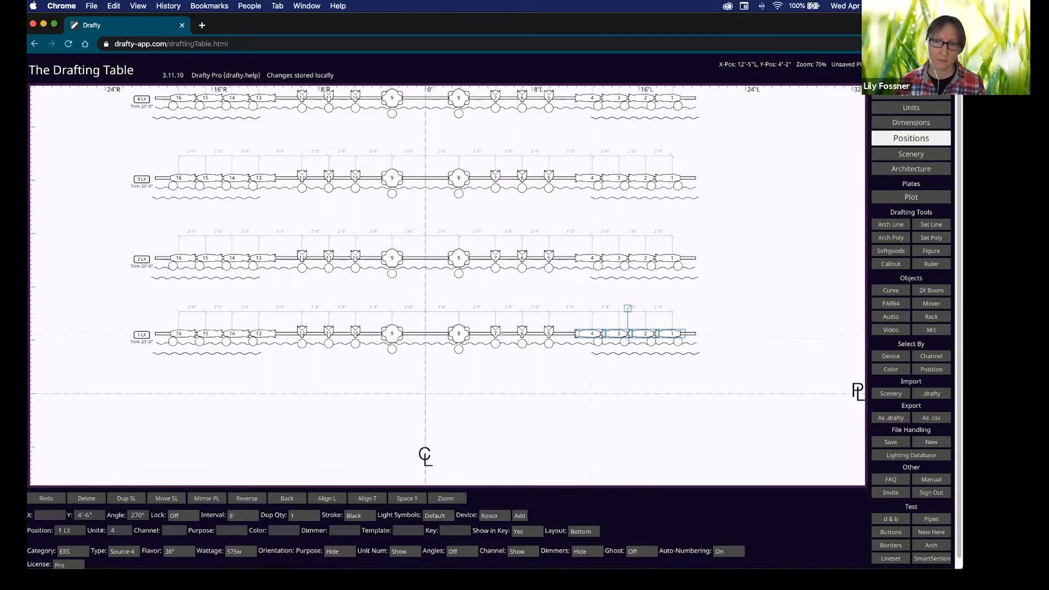
left_click(260, 333, "shift")
left_click(232, 333, "shift")
left_click(212, 334, "shift")
left_click(190, 334, "shift")
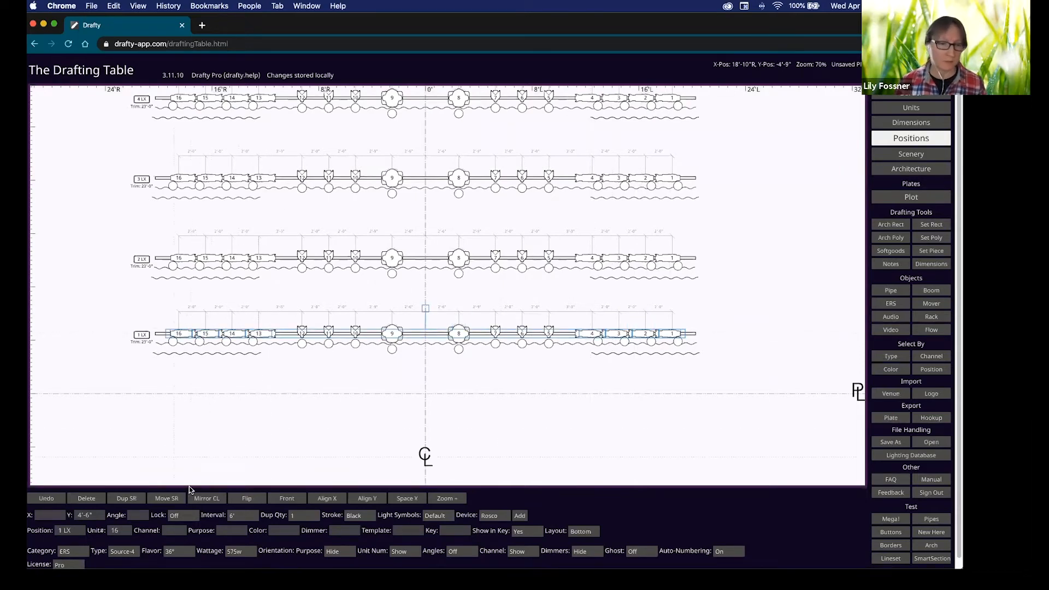
left_click(174, 532)
type("1+")
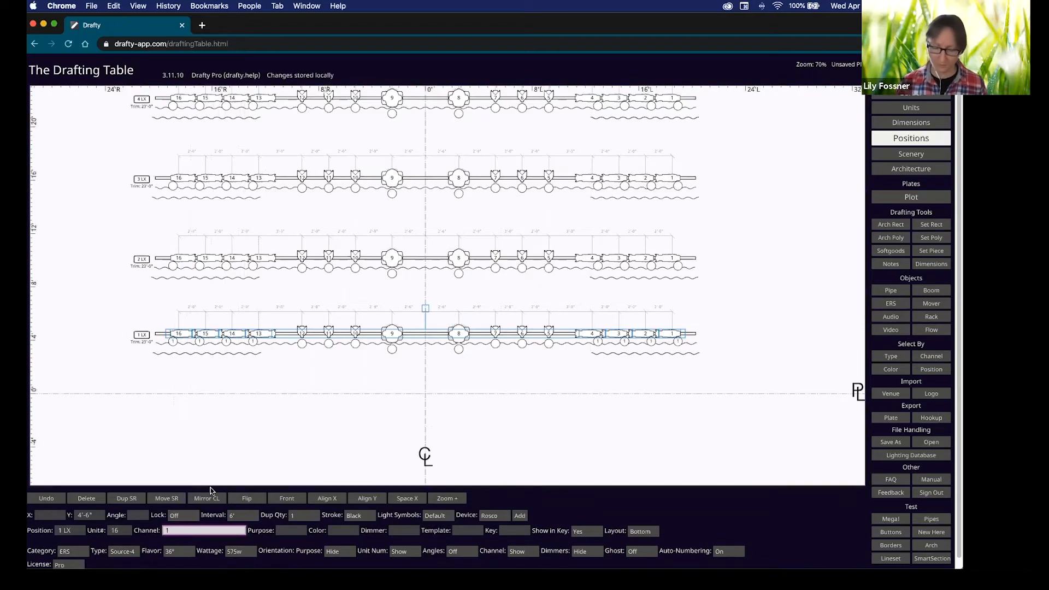
Number units 5–7 and 10–12 on 1 LX as channels 101 onward.
left_click(520, 367)
left_click(549, 332, "shift")
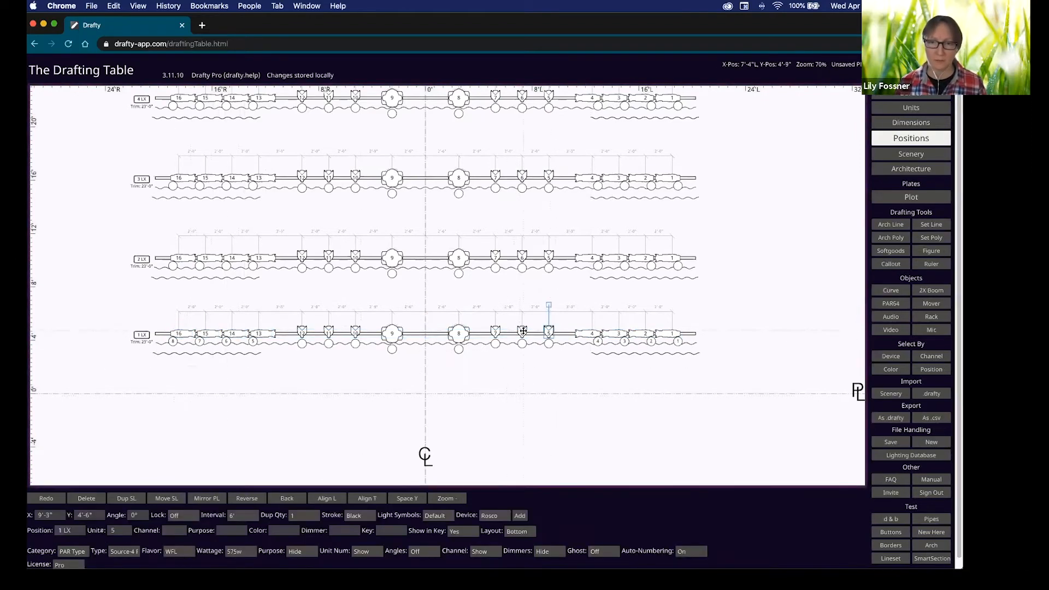
left_click(523, 333, "shift")
left_click(495, 333, "shift")
left_click(356, 332, "shift")
left_click(329, 332, "shift")
left_click(302, 333, "shift")
left_click(174, 529)
type("101+")
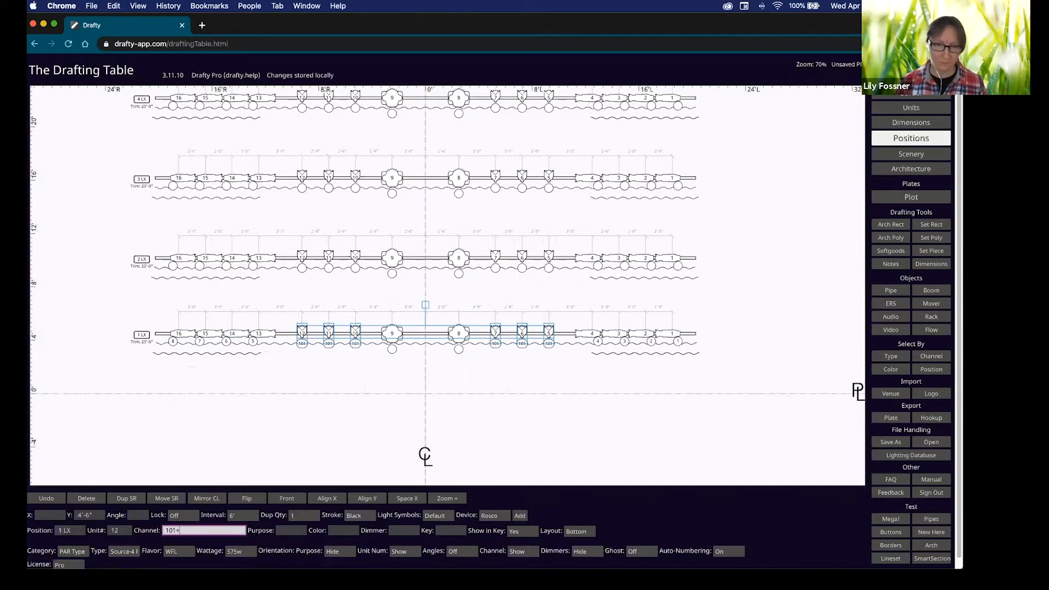
Give the centre units 8 and 9 on 1 LX channels 201 and 202.
left_click(469, 419)
left_click(459, 337)
left_click(393, 334, "shift")
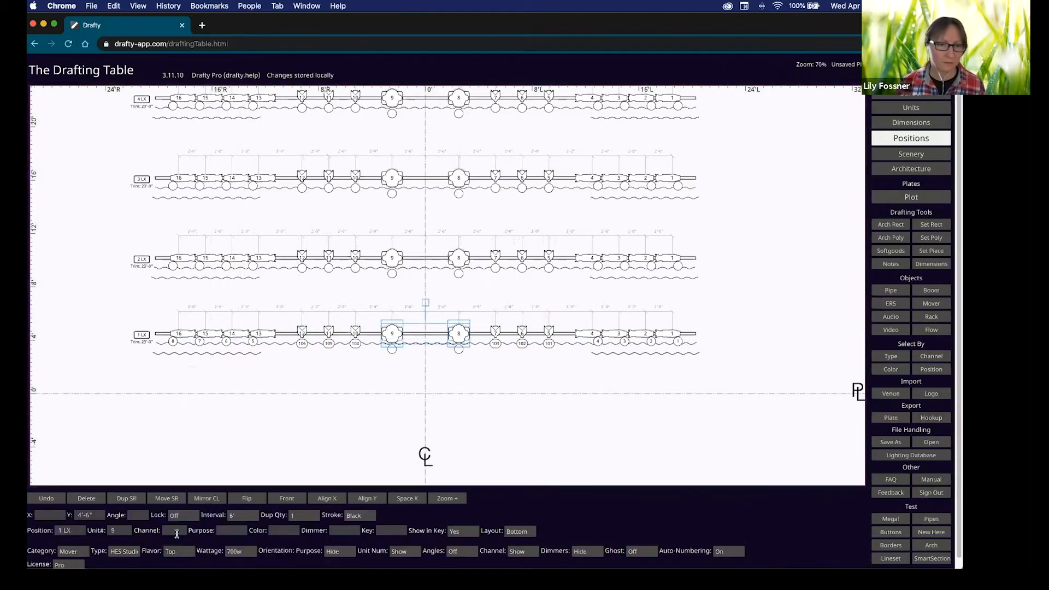
left_click(176, 531)
type("201+")
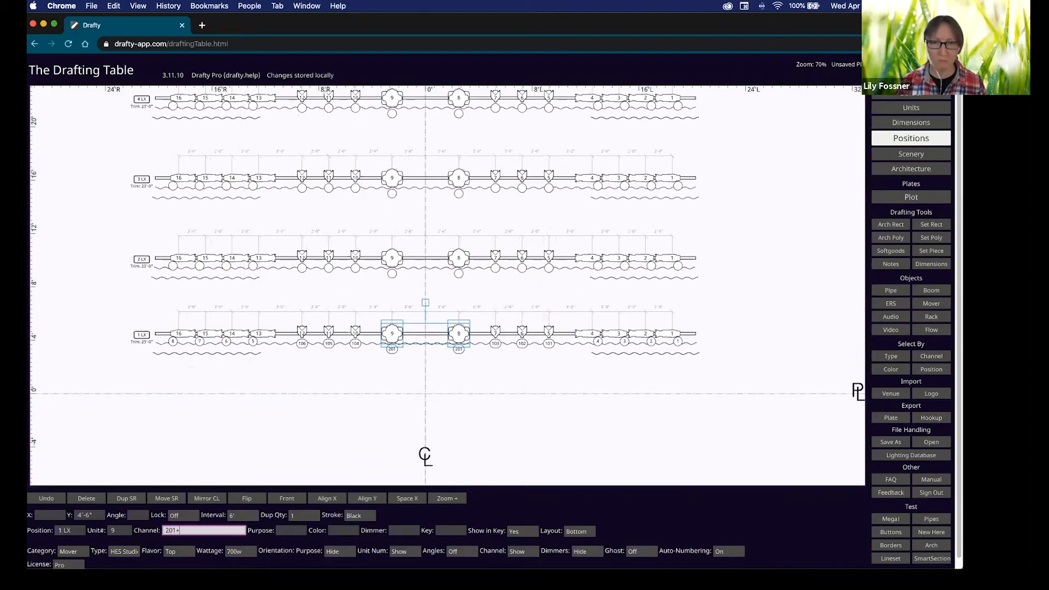
left_click(613, 412)
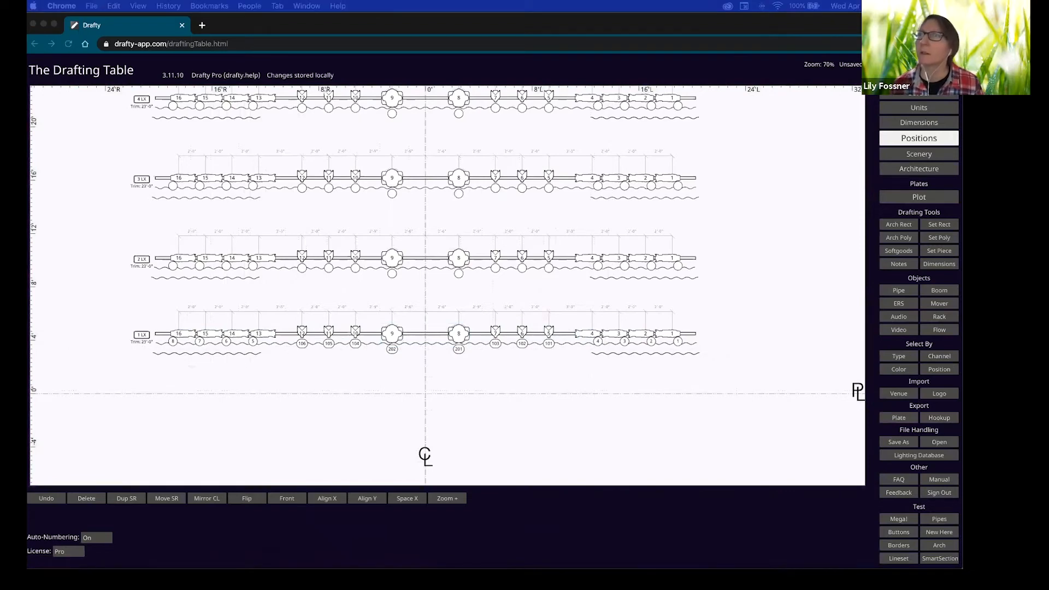
Pan to the stage-left side and place a new boom position beside 1 LX.
left_click(788, 314)
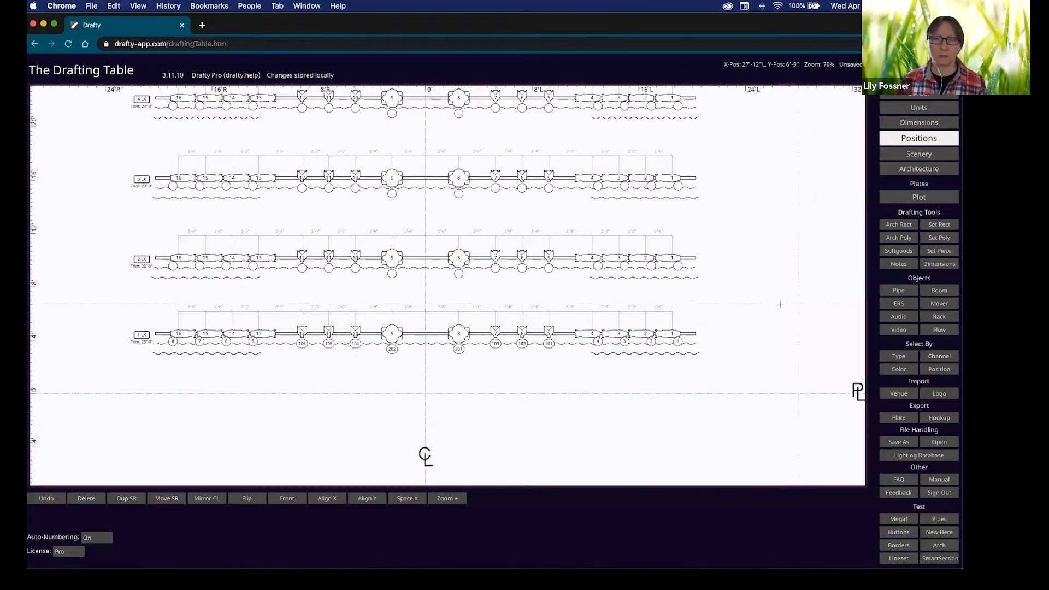
scroll(784, 303, "down", 5)
middle_click_drag(779, 297, 552, 287)
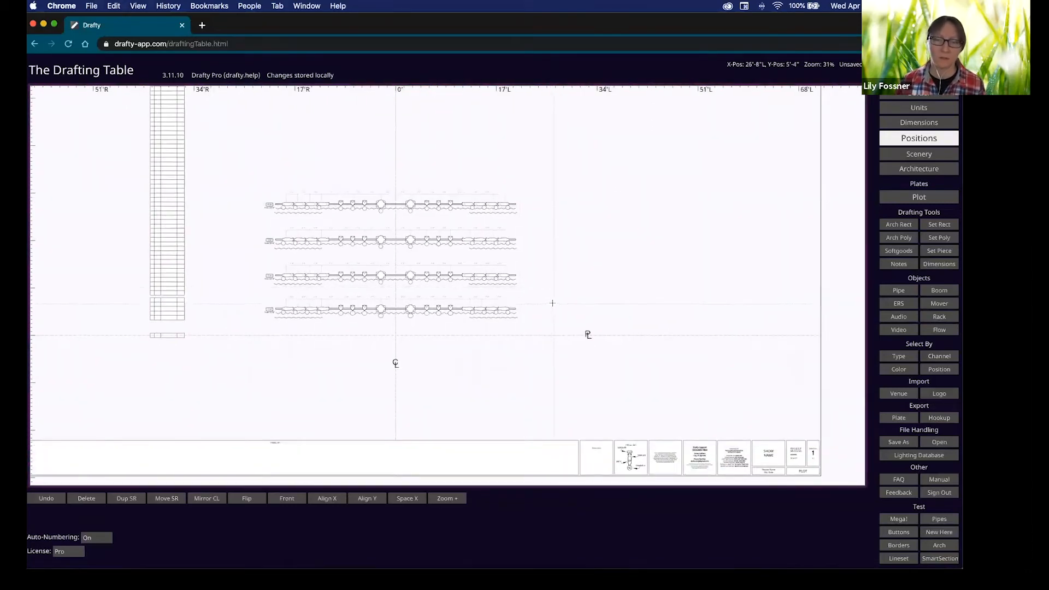
scroll(548, 301, "up", 5)
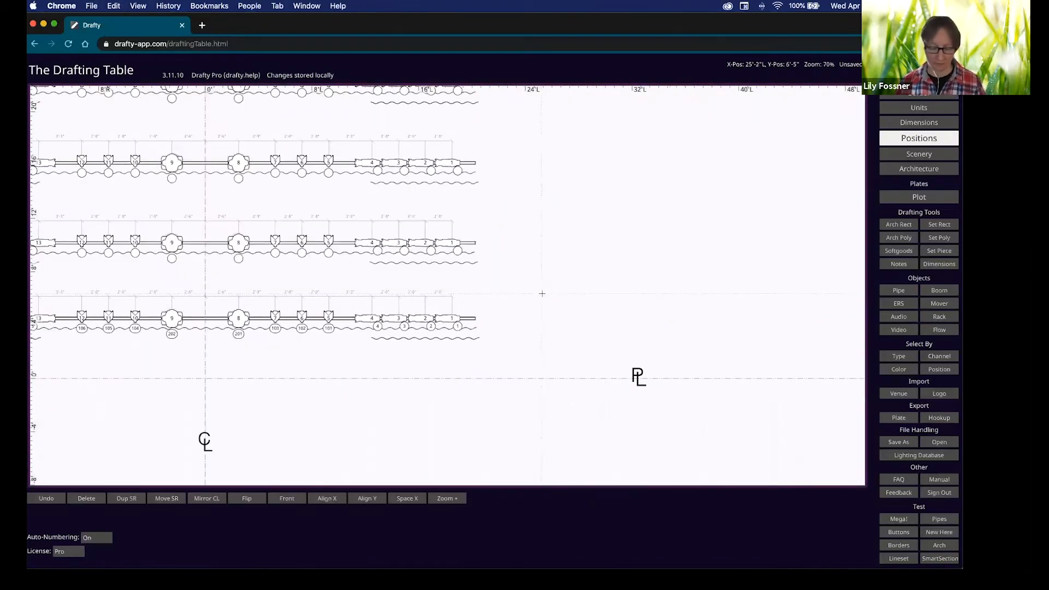
key("shift")
left_click(542, 294, "shift")
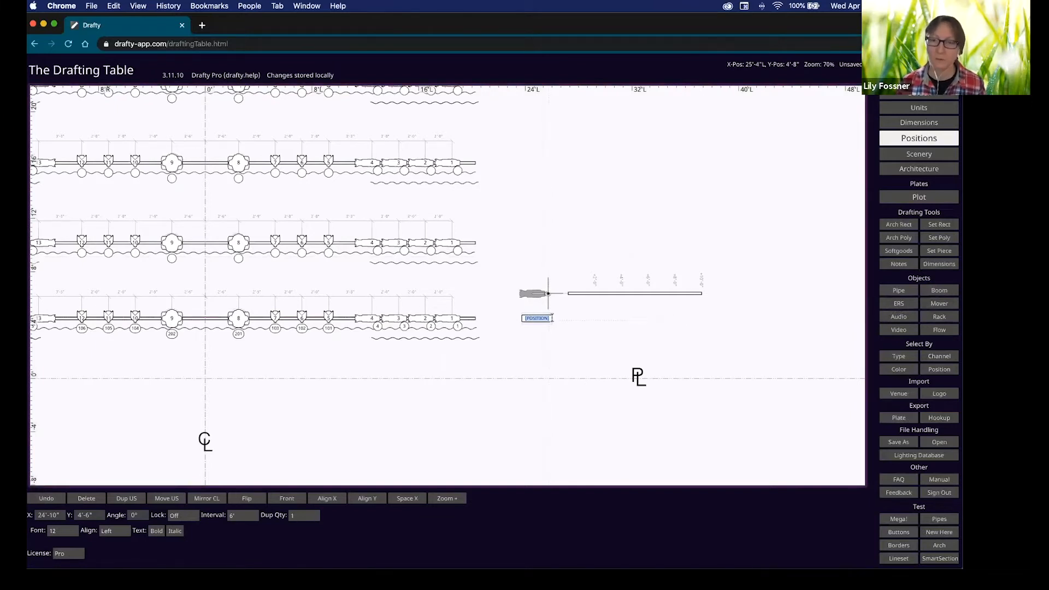
Rename the new boom's position label to 1 Boom L.
left_click(548, 318)
double_click(546, 318)
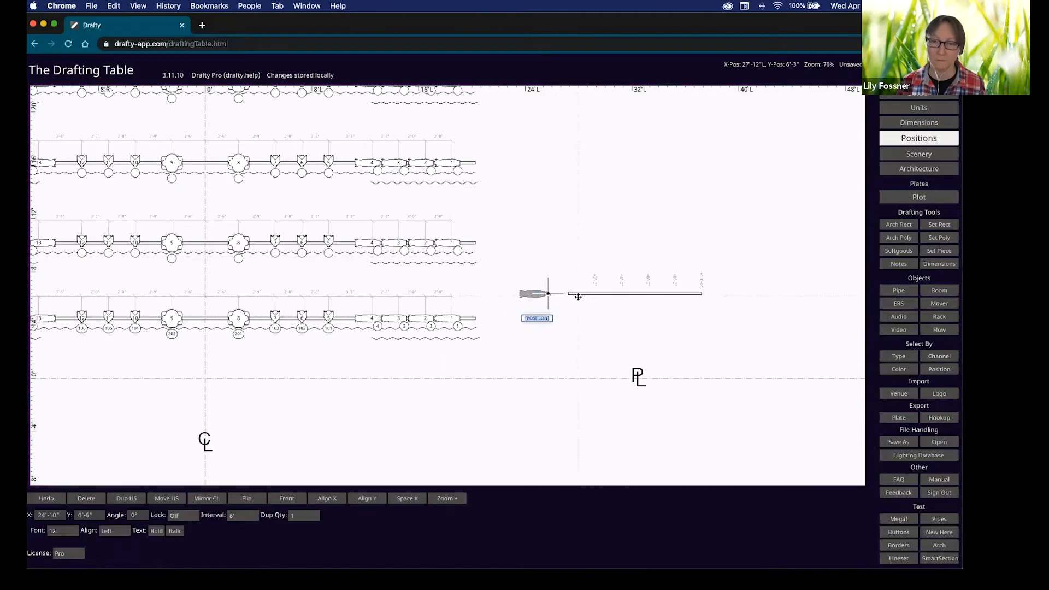
type("1 Boom 1")
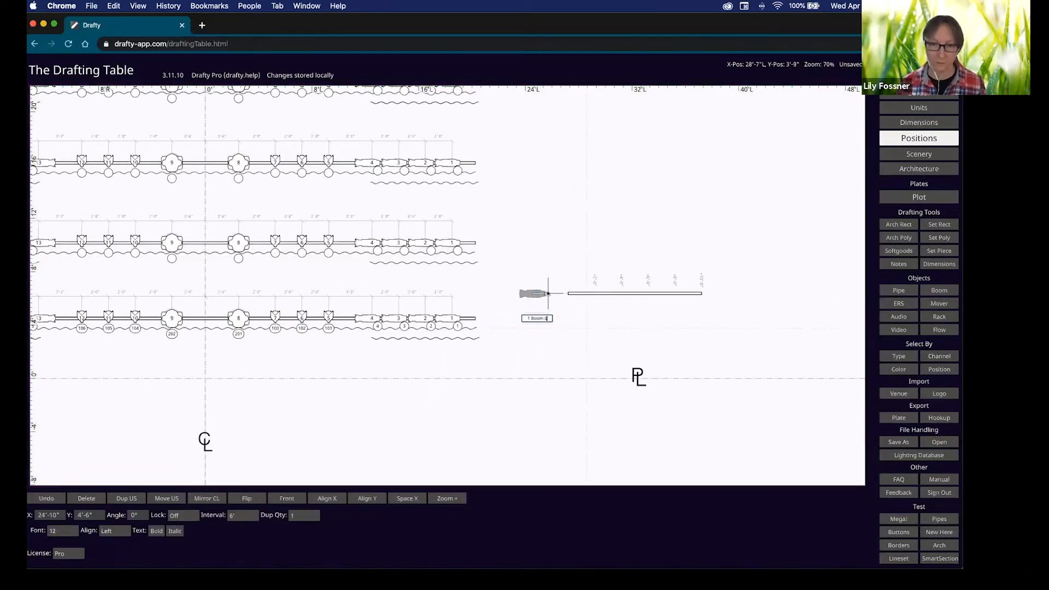
scroll(586, 328, "down", 1)
scroll(575, 318, "up", 1)
left_click(621, 327)
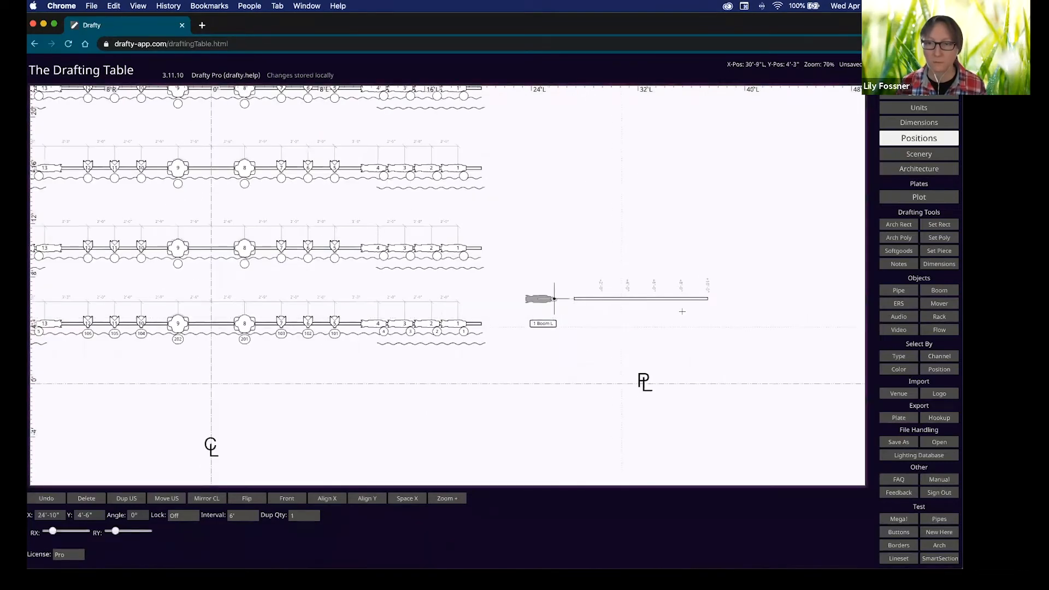
Lengthen the boom pipe offstage and hang three Source-4 36° ERS units on it.
left_click(698, 299)
left_click_drag(725, 316, 622, 322)
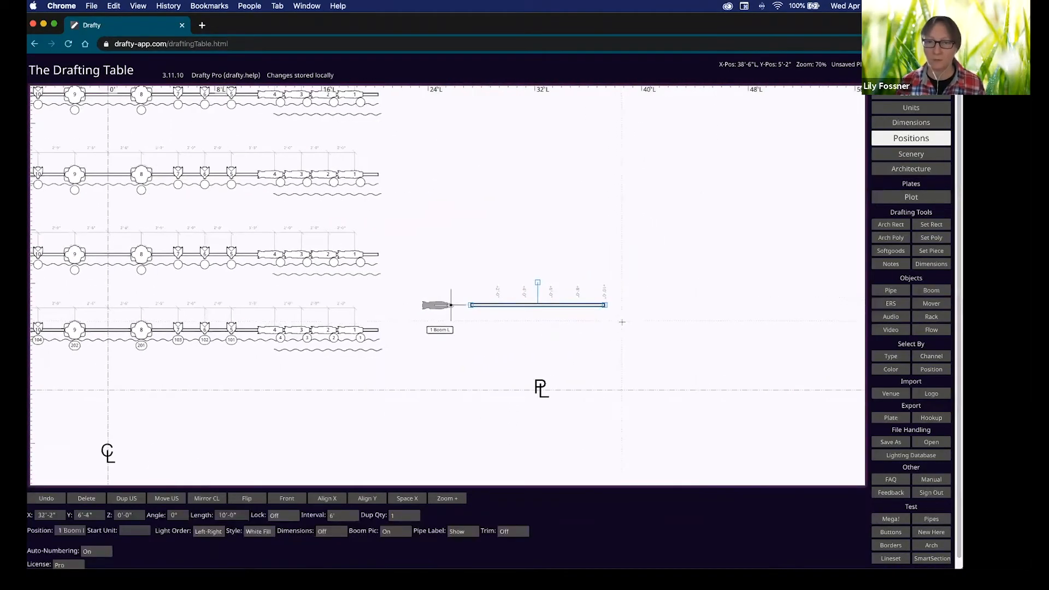
left_click_drag(605, 306, 694, 306)
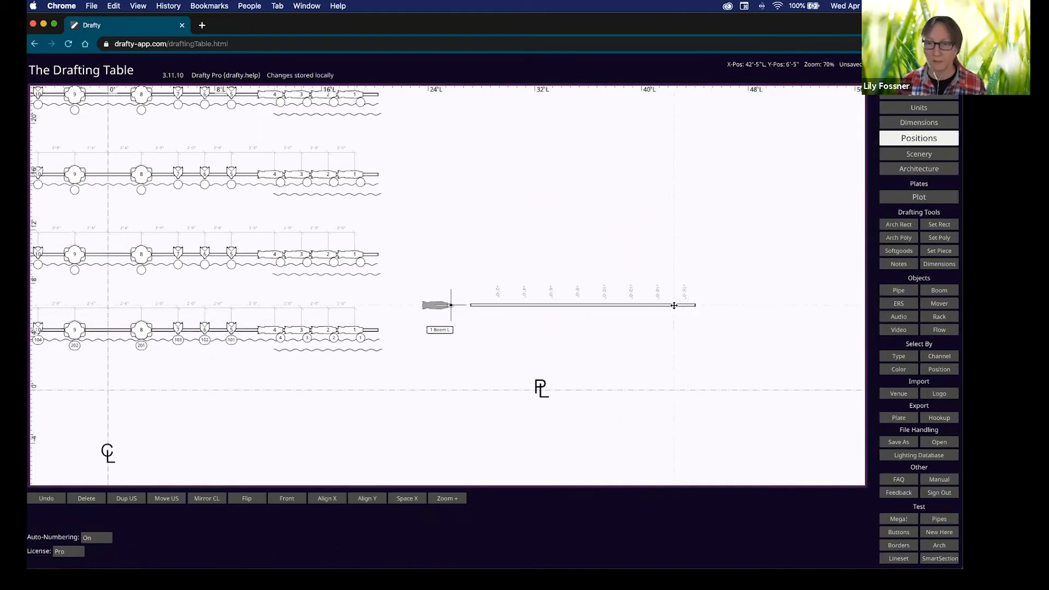
left_click(675, 304)
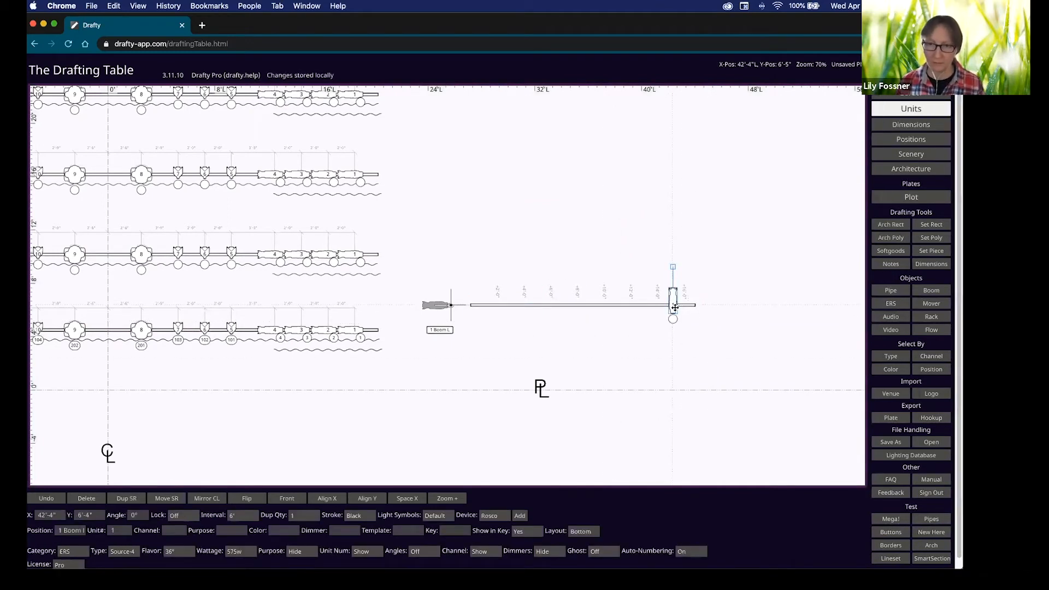
key("d")
key("d")
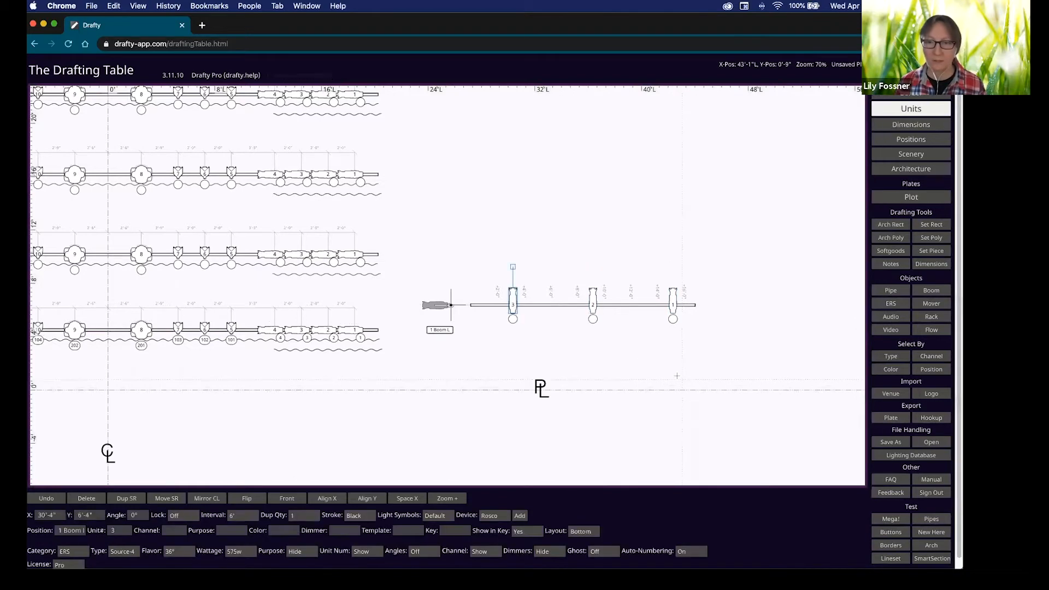
left_click(471, 315)
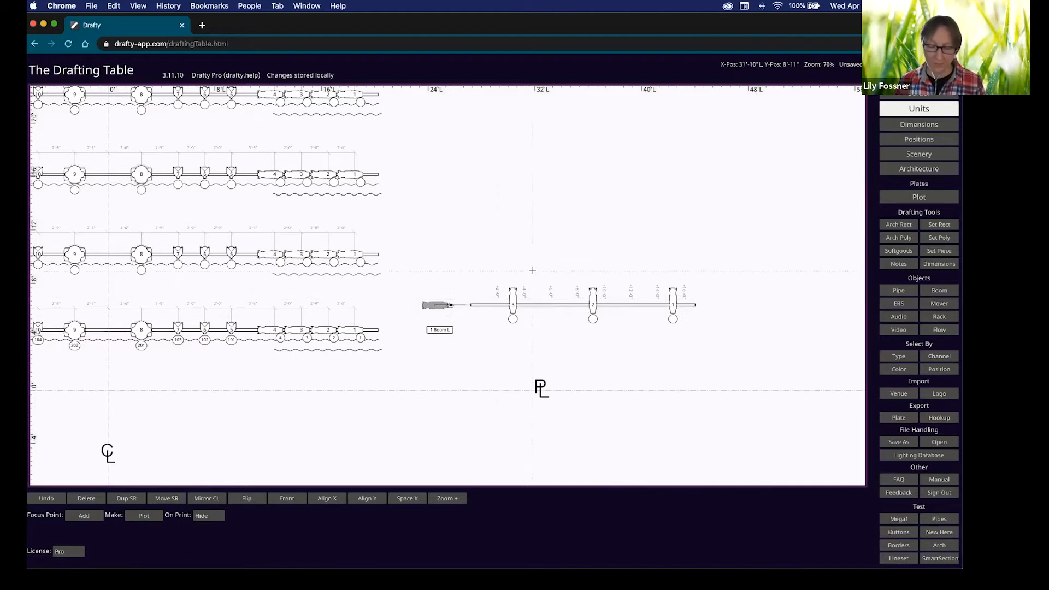
Copy 1 Boom L upstage three times at 6' spacing as 2, 3 and 4 Boom L.
key("p")
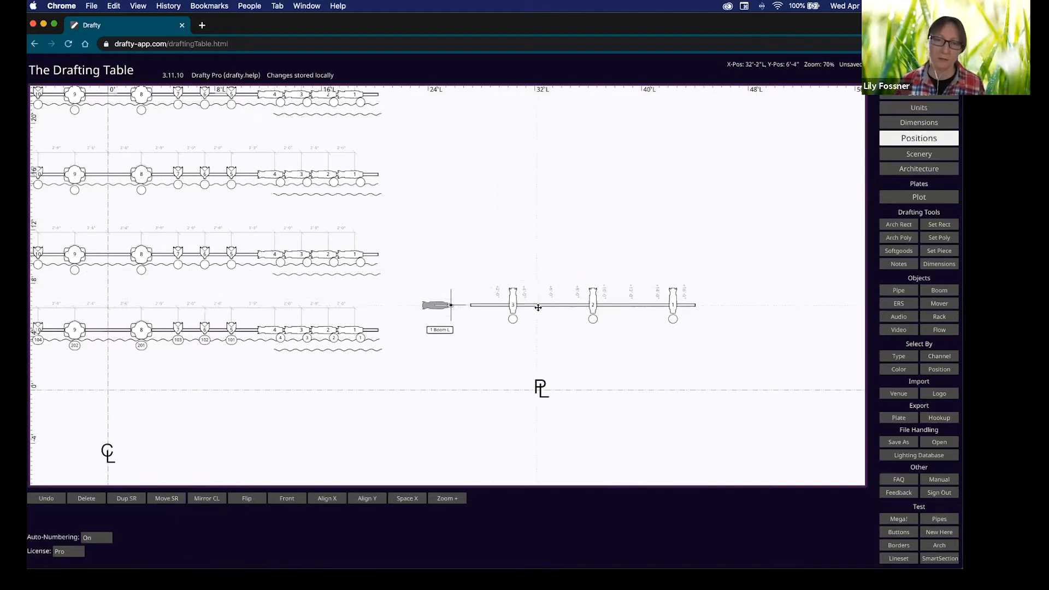
left_click(539, 308)
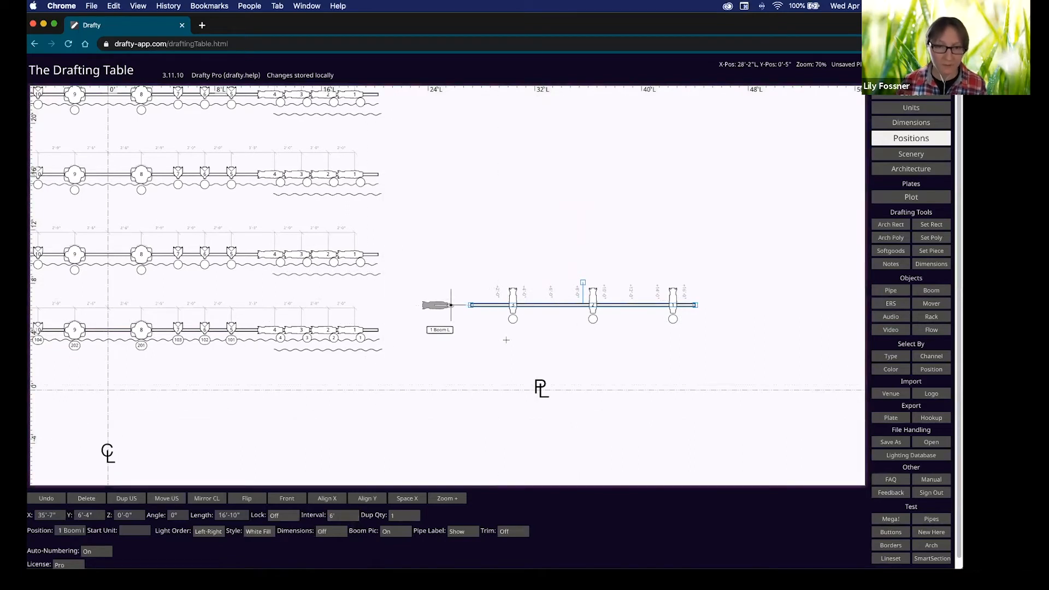
key("d")
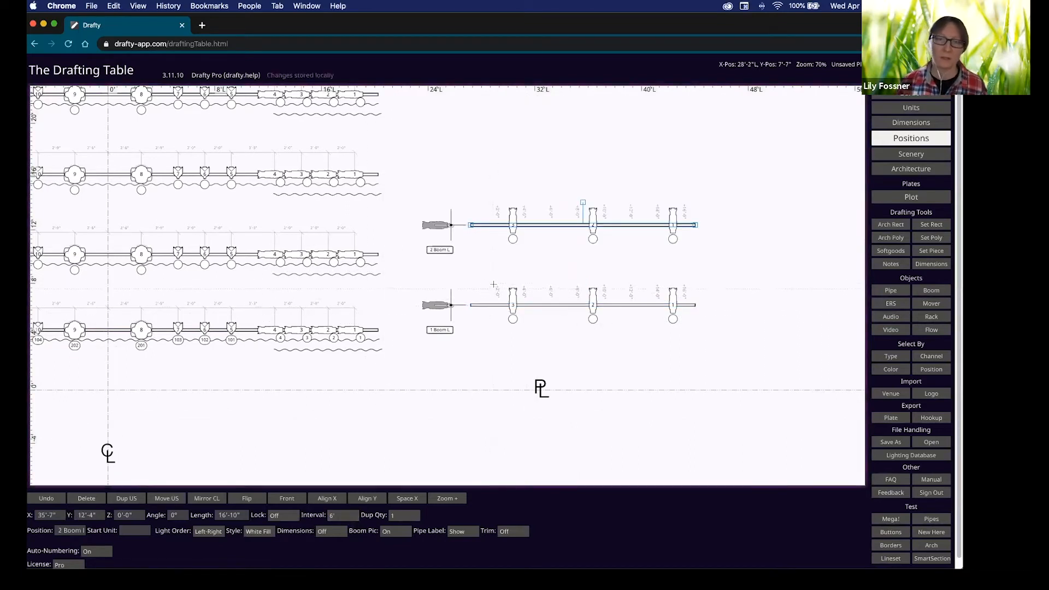
key("d")
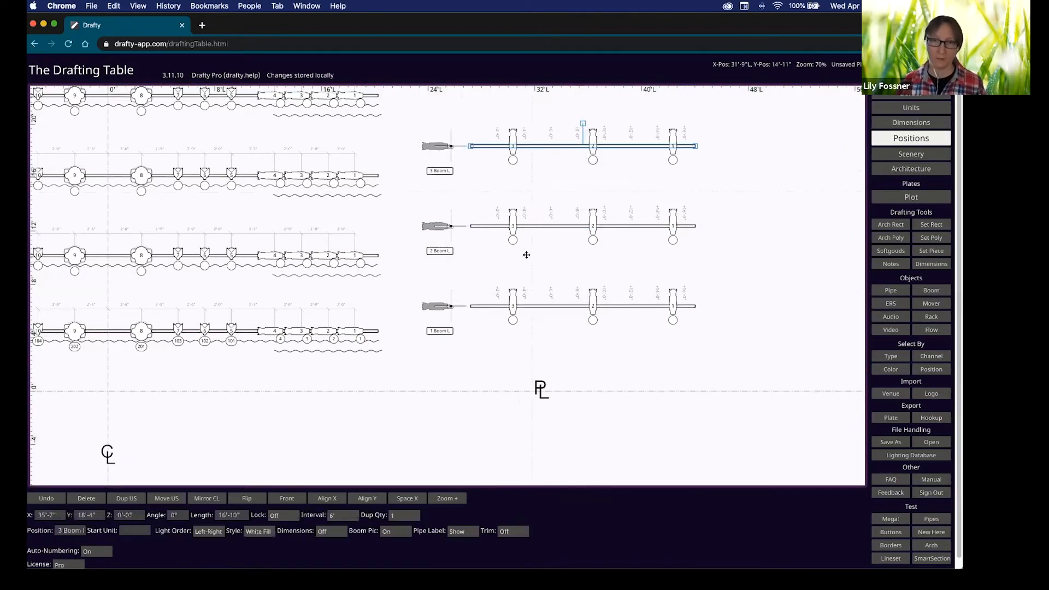
scroll(525, 273, "up", 5)
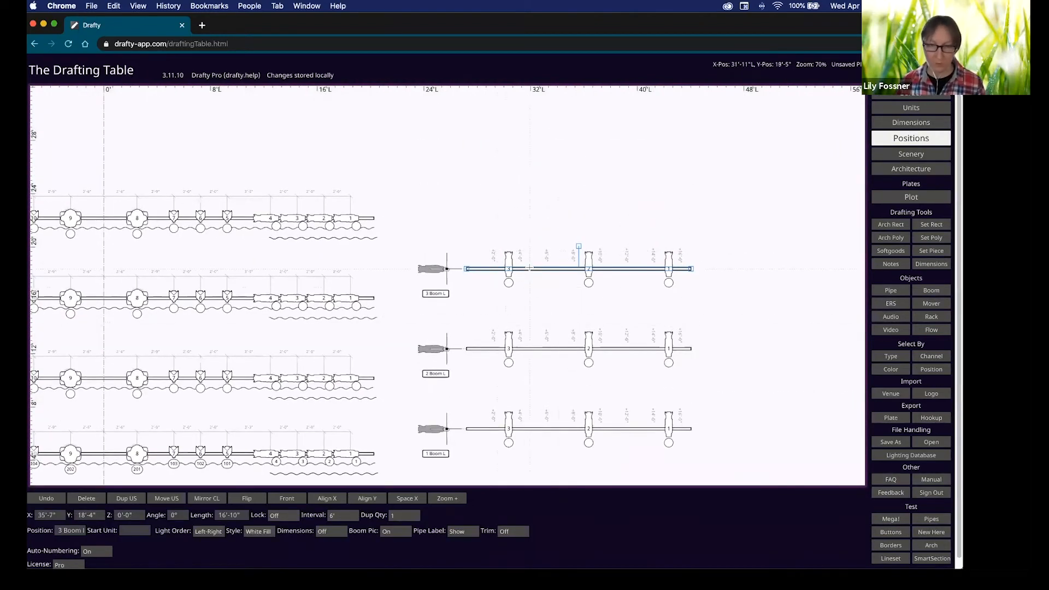
key("d")
scroll(491, 256, "down", 3)
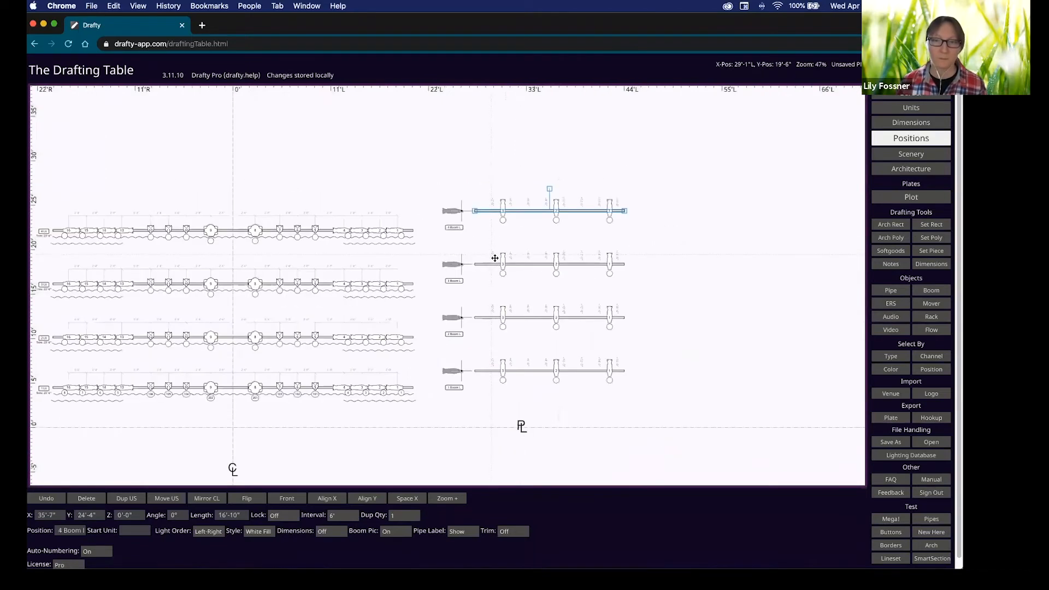
Select all four stage-left boom pipes and pan toward stage right.
middle_click_drag(498, 264, 551, 245)
left_click_drag(535, 159, 531, 398)
mouse_move(448, 363)
middle_mouse_down()
mouse_move(580, 382)
mouse_move(538, 416)
middle_mouse_up()
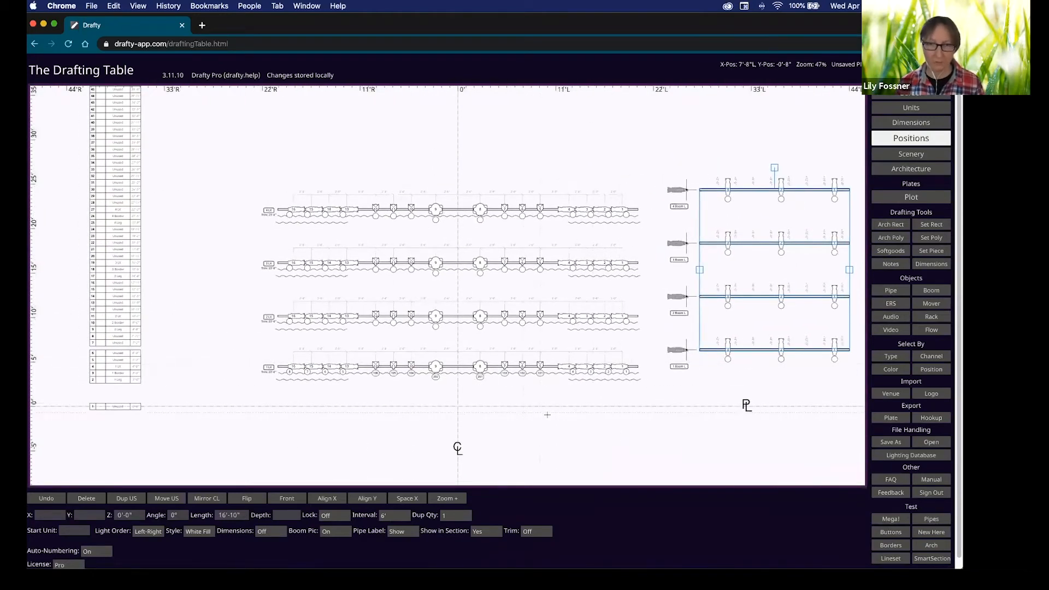
Mirror the four booms across centre line as Boom R and move the tall lineset further left.
key("m")
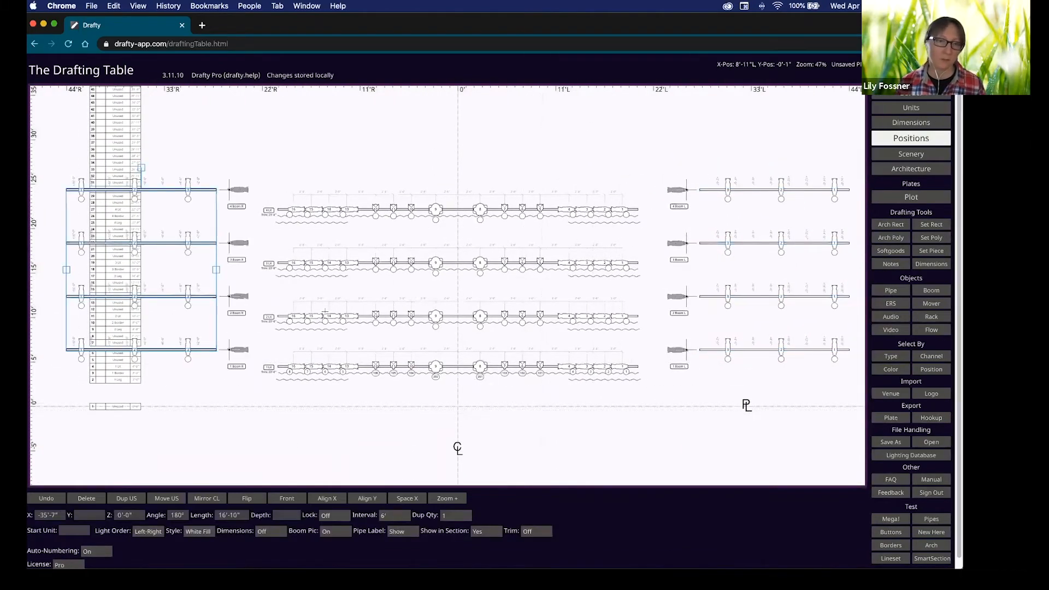
scroll(231, 286, "up", 3)
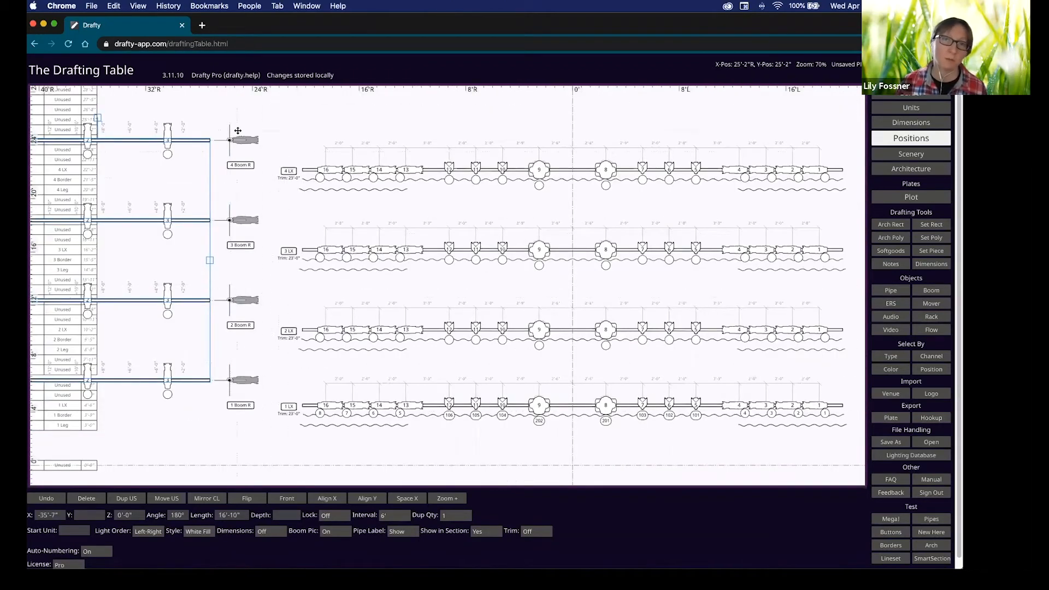
scroll(236, 249, "down", 5)
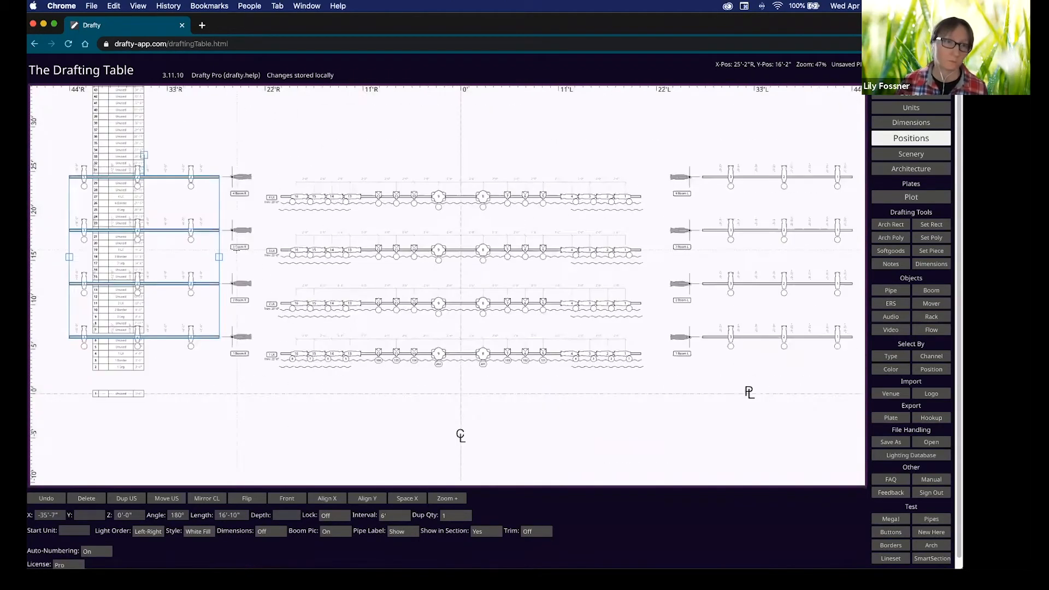
middle_click_drag(218, 131, 279, 255)
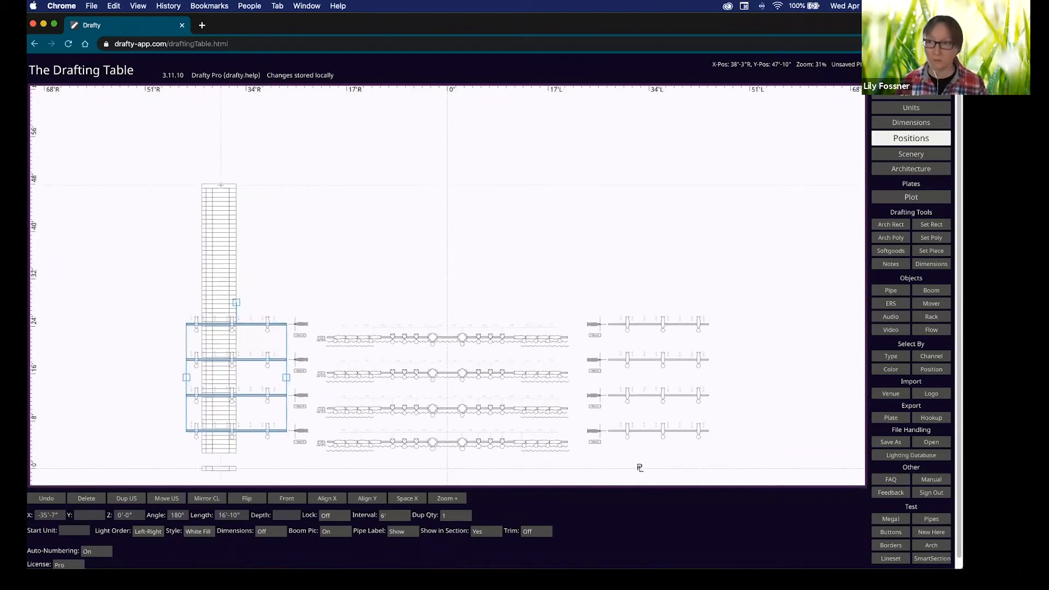
left_click_drag(230, 186, 120, 186)
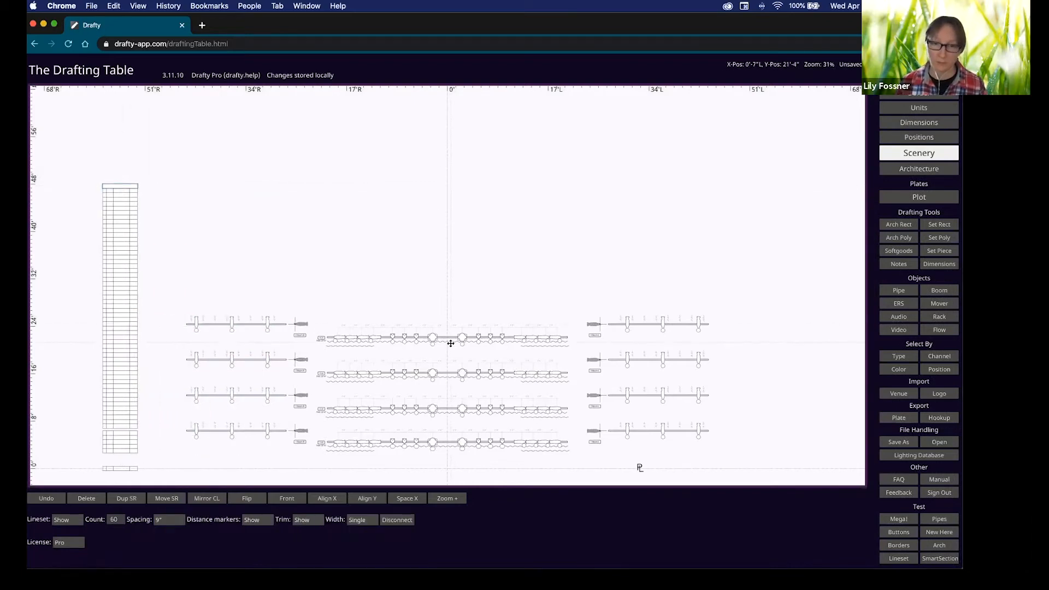
Add small speakers to 1, 2 and 3 Boom L.
middle_click_drag(695, 455, 671, 356)
scroll(405, 369, "up", 4)
middle_click_drag(763, 333, 614, 359)
scroll(614, 359, "up", 4)
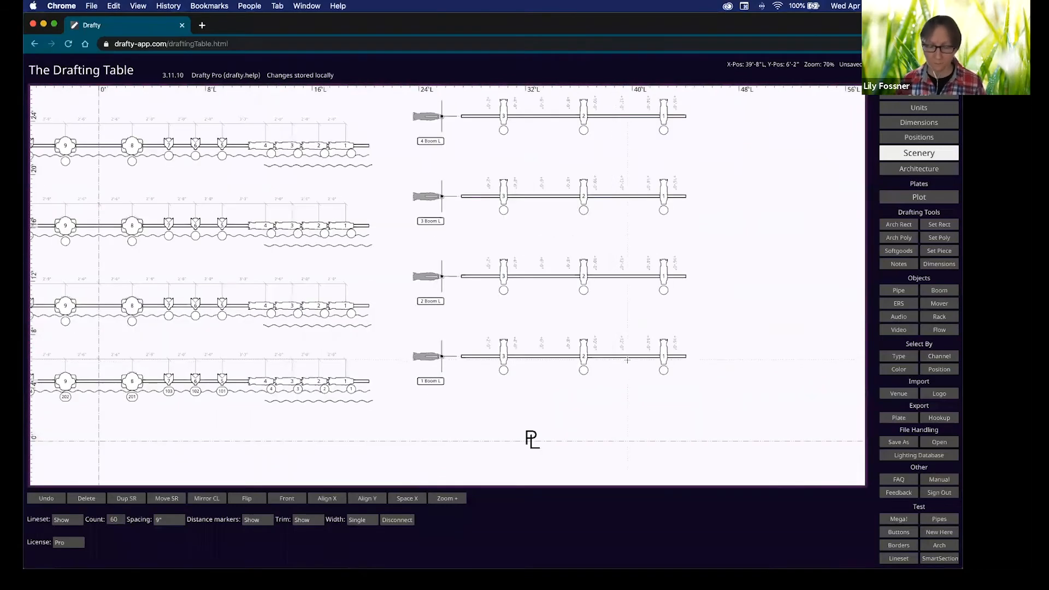
left_click(617, 358)
double_click(614, 277)
double_click(612, 196)
left_click(140, 271)
Add a speaker at centre on 1 LX and on 1, 2 and 3 Boom R.
left_click_drag(140, 270, 462, 233)
double_click(420, 344)
scroll(193, 290, "left", 10)
scroll(193, 290, "down", 1)
double_click(205, 303)
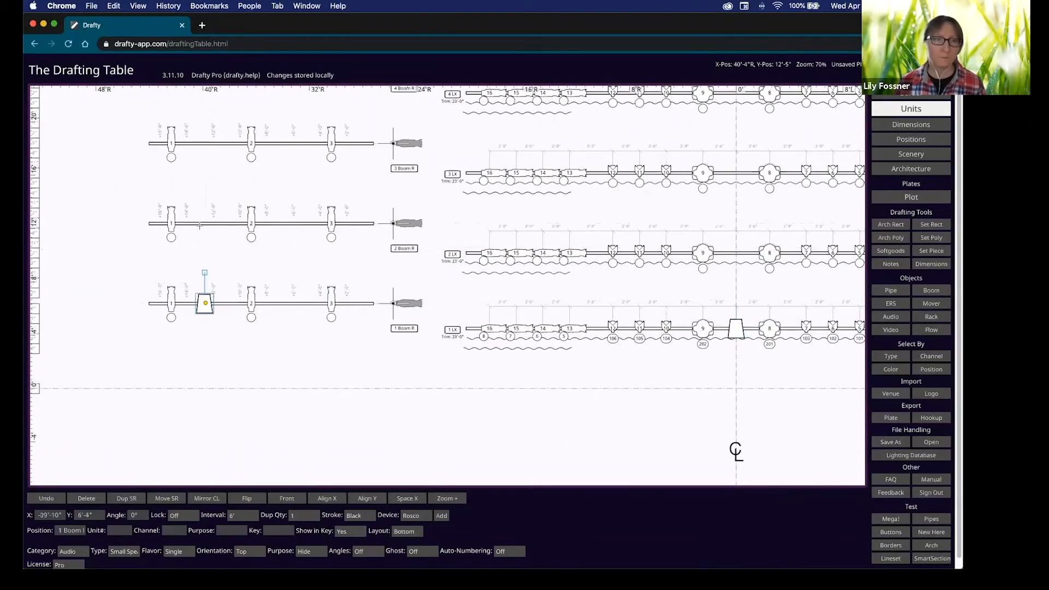
double_click(201, 223)
double_click(205, 143)
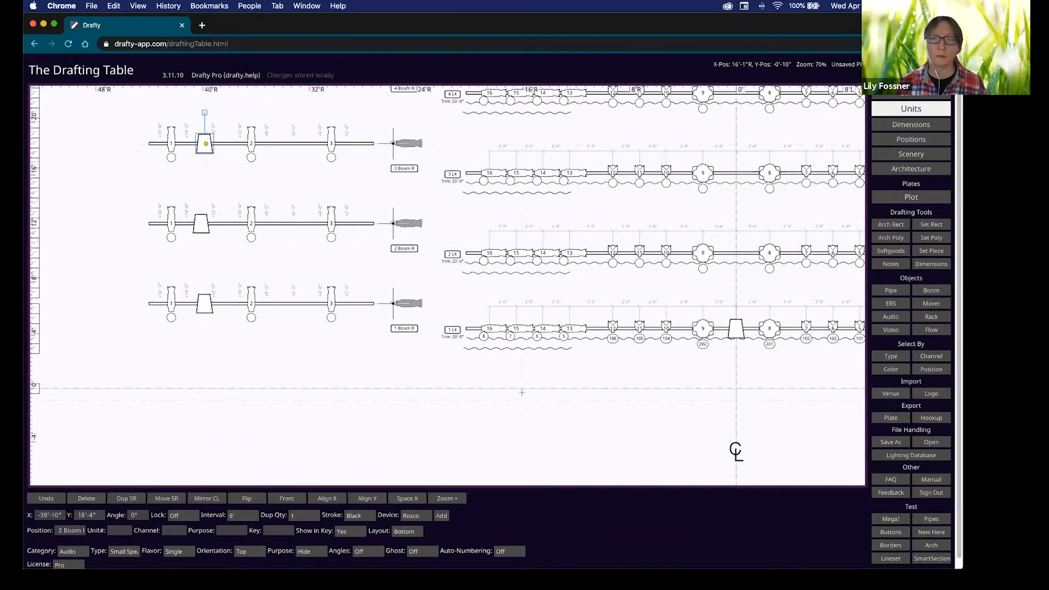
left_click(598, 396)
left_click_drag(679, 410, 459, 382)
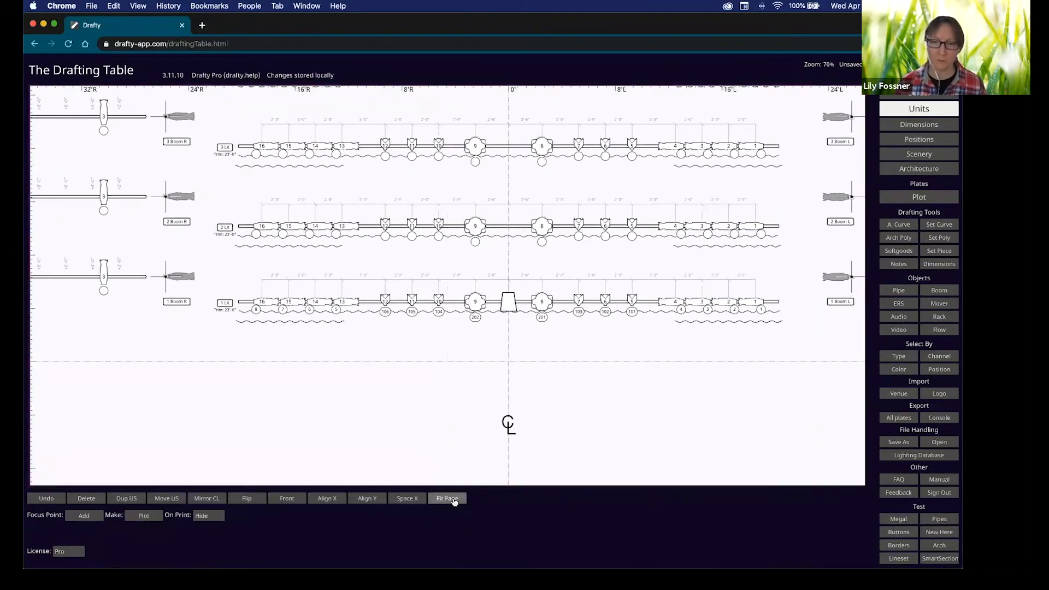
Fit the page in view and set Smart Section to On for the Scenery layer.
left_click(454, 501)
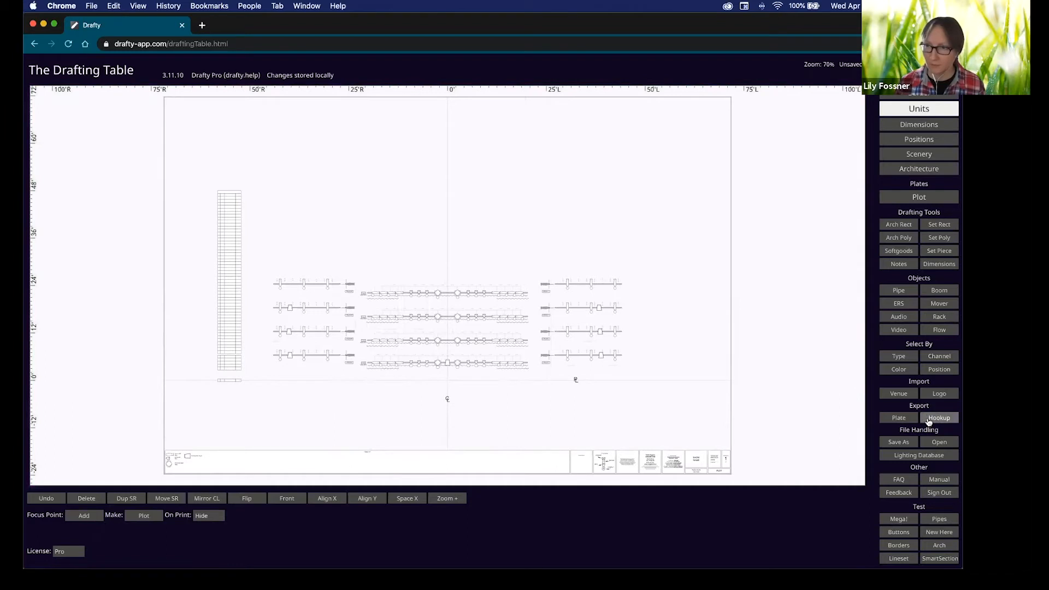
left_click(920, 154)
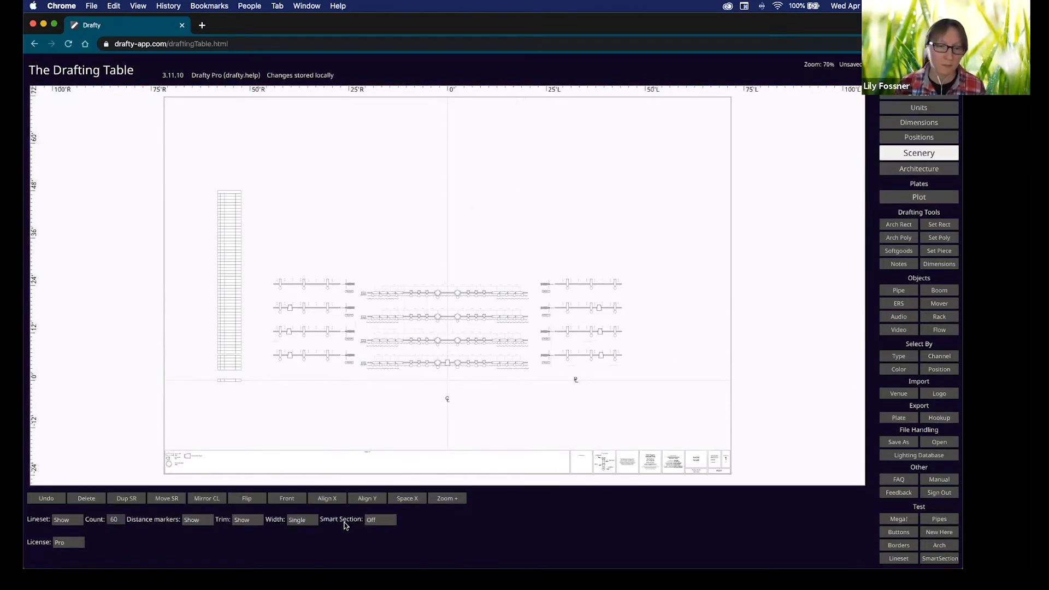
left_click(379, 520)
key("Return")
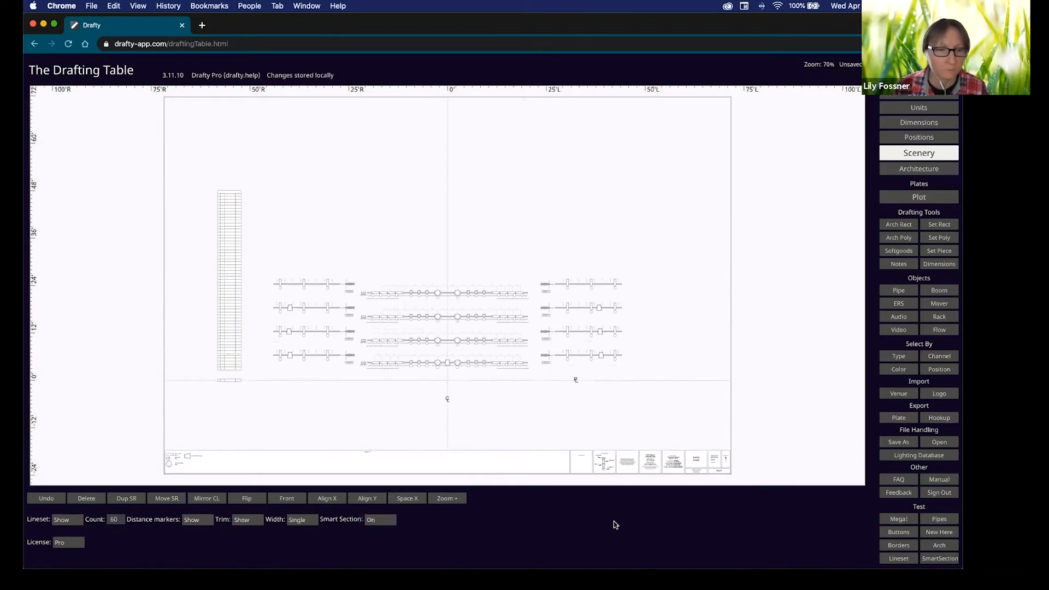
left_click(920, 198)
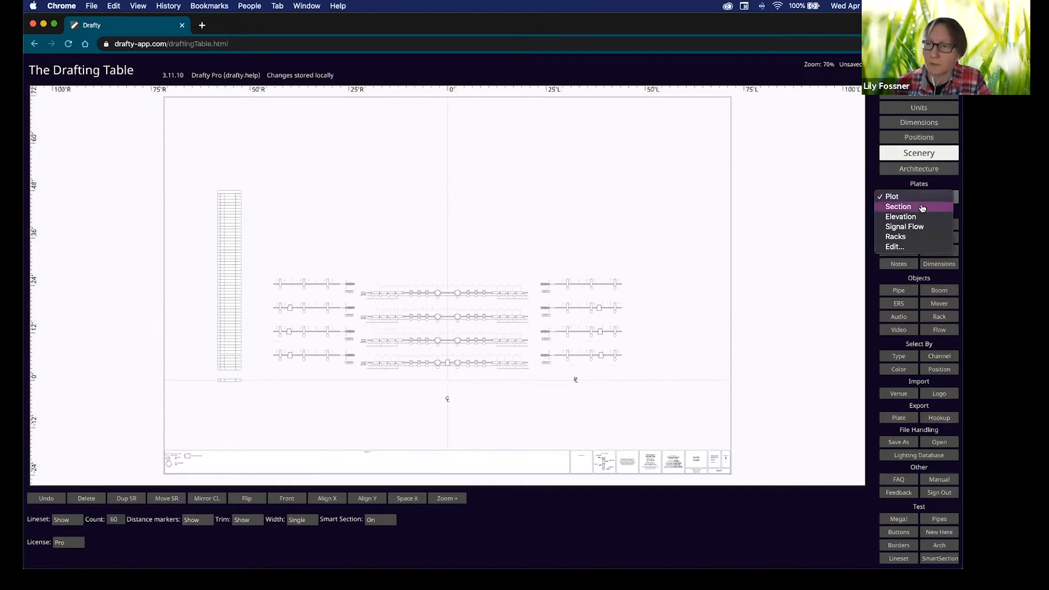
Switch to the Section plate and move the lineset schedule down near the drawing.
left_click(921, 208)
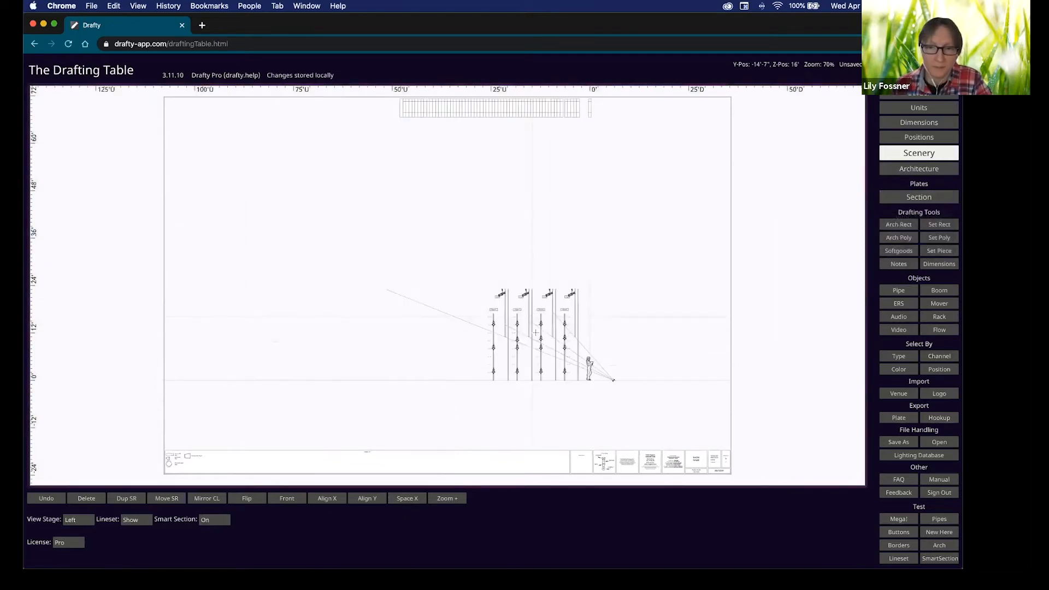
scroll(625, 379, "up", 2)
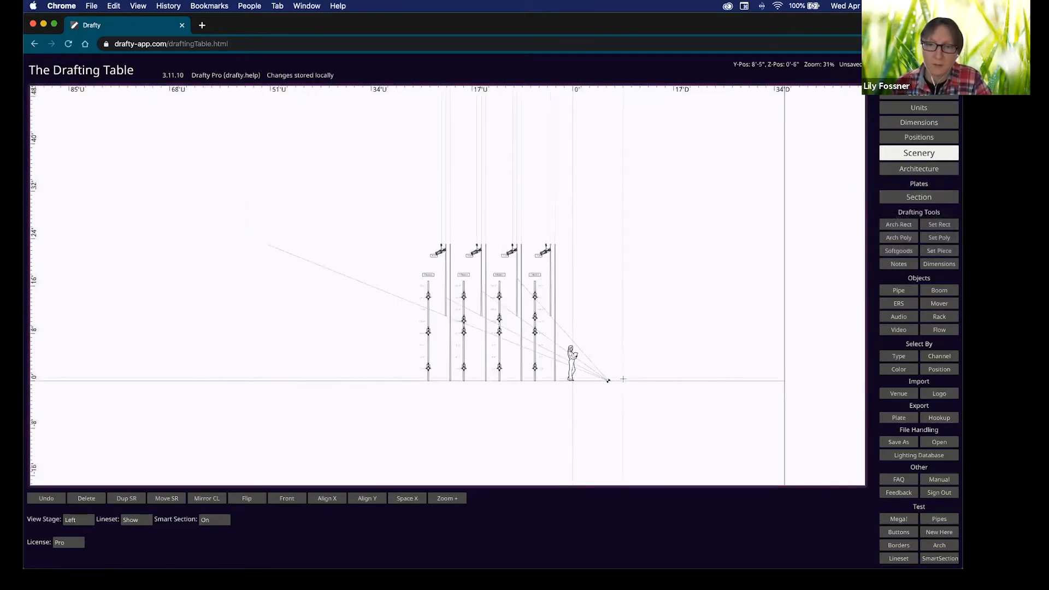
scroll(624, 379, "up", 2)
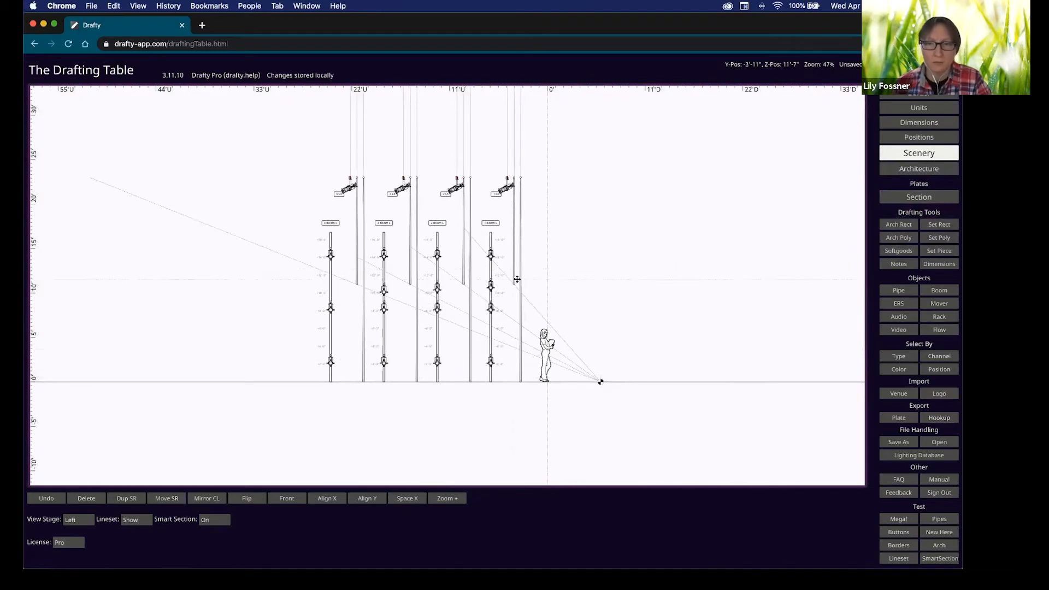
middle_click_drag(540, 153, 533, 268)
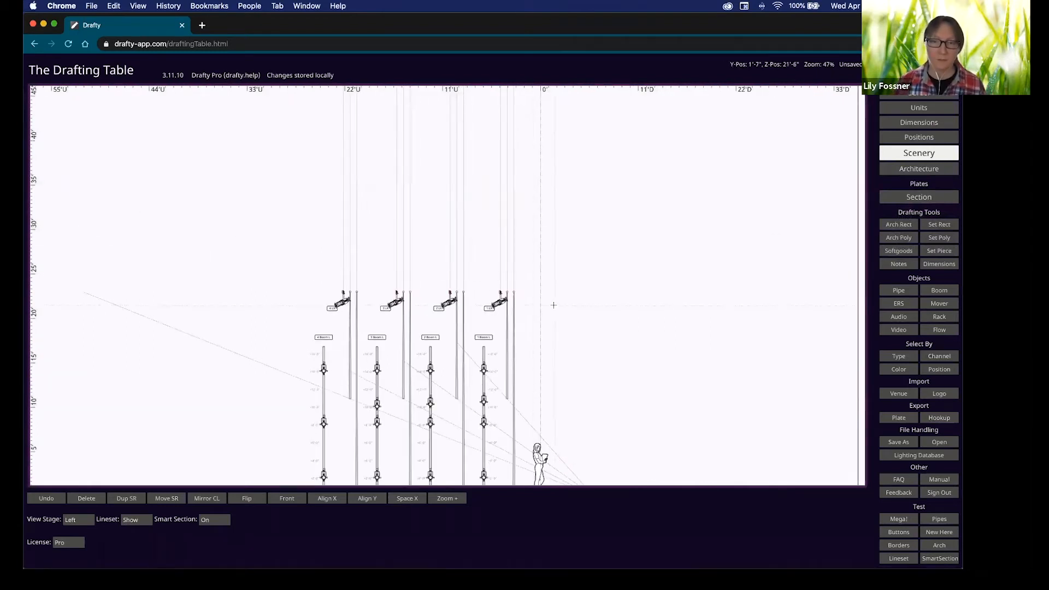
scroll(553, 305, "down", 2)
scroll(509, 206, "down", 2)
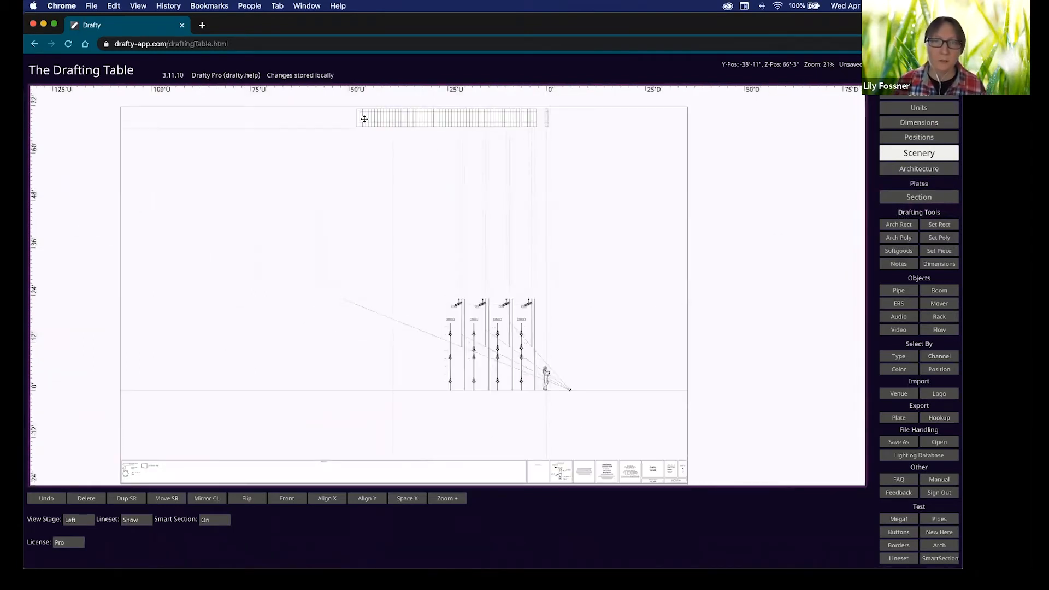
left_click_drag(358, 118, 358, 271)
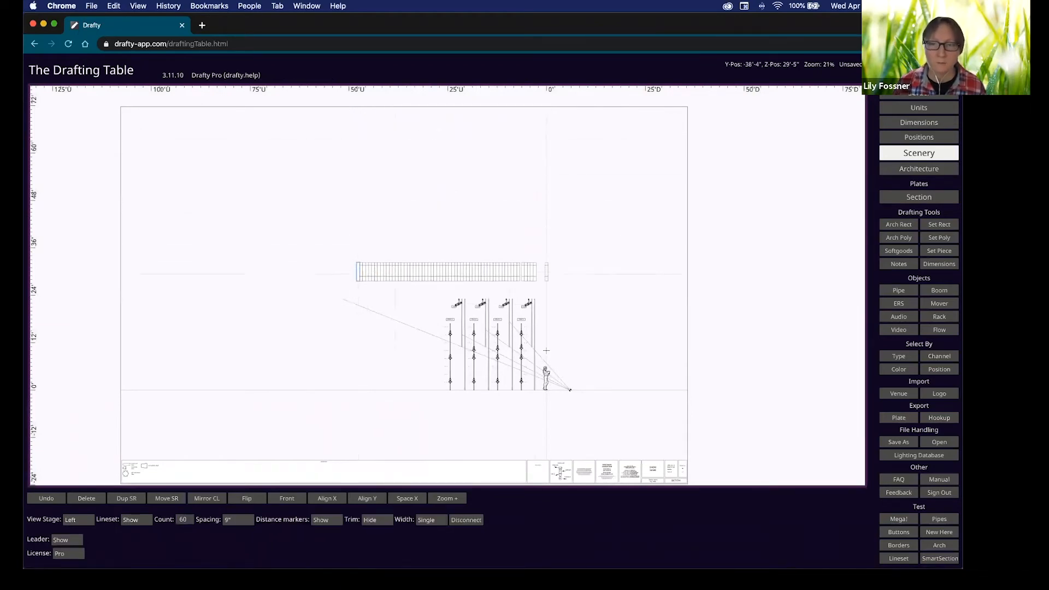
Raise the pipe nearest the figure in the section view.
scroll(546, 350, "up", 2)
scroll(548, 324, "up", 2)
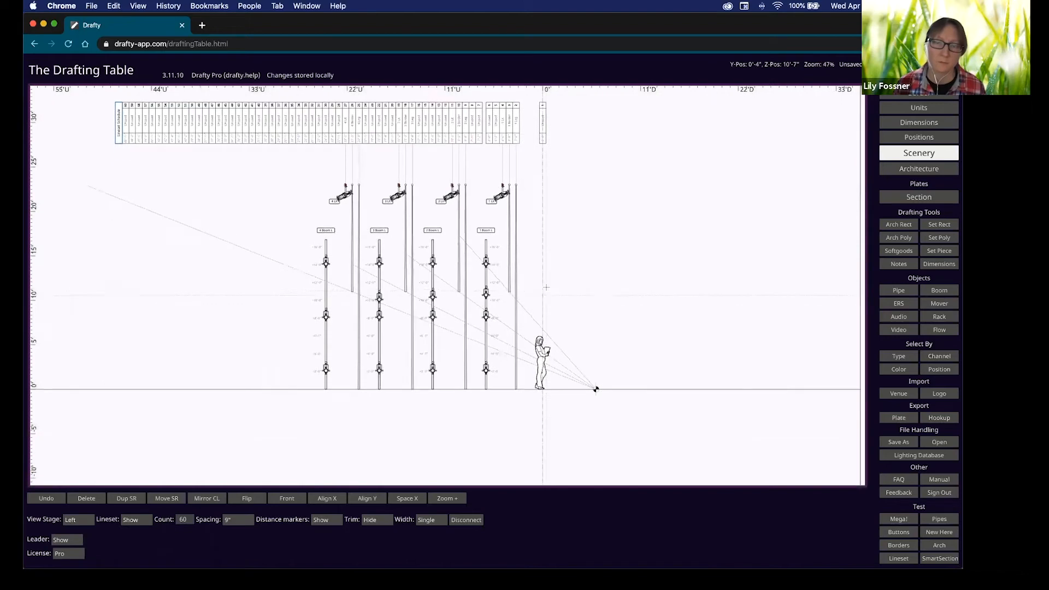
left_click_drag(506, 271, 509, 241)
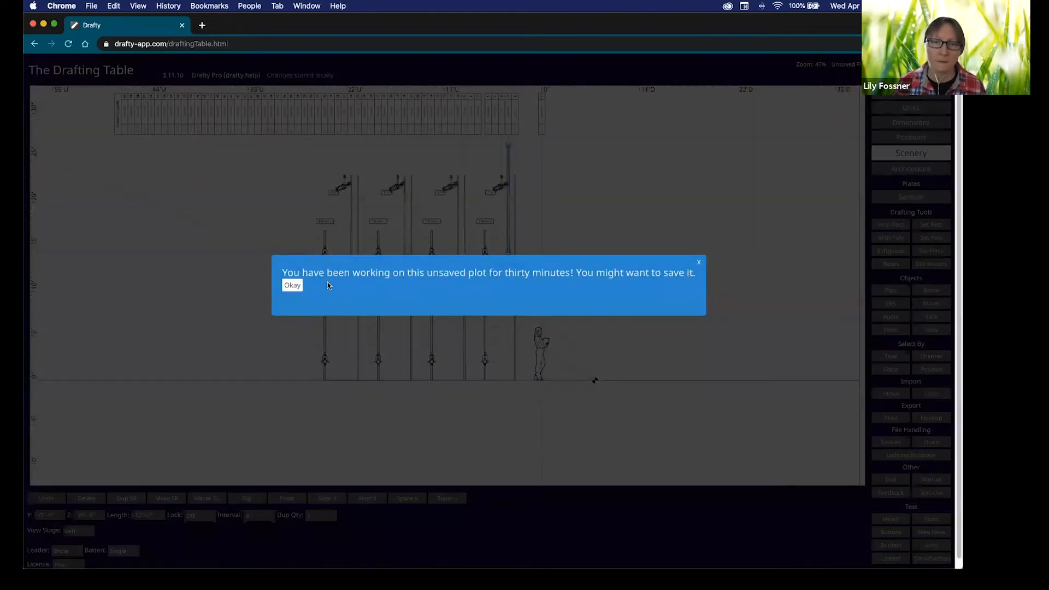
Dismiss the save reminder, raise the next two pipes, and move the sightline point.
left_click(294, 287)
left_click_drag(459, 270, 458, 239)
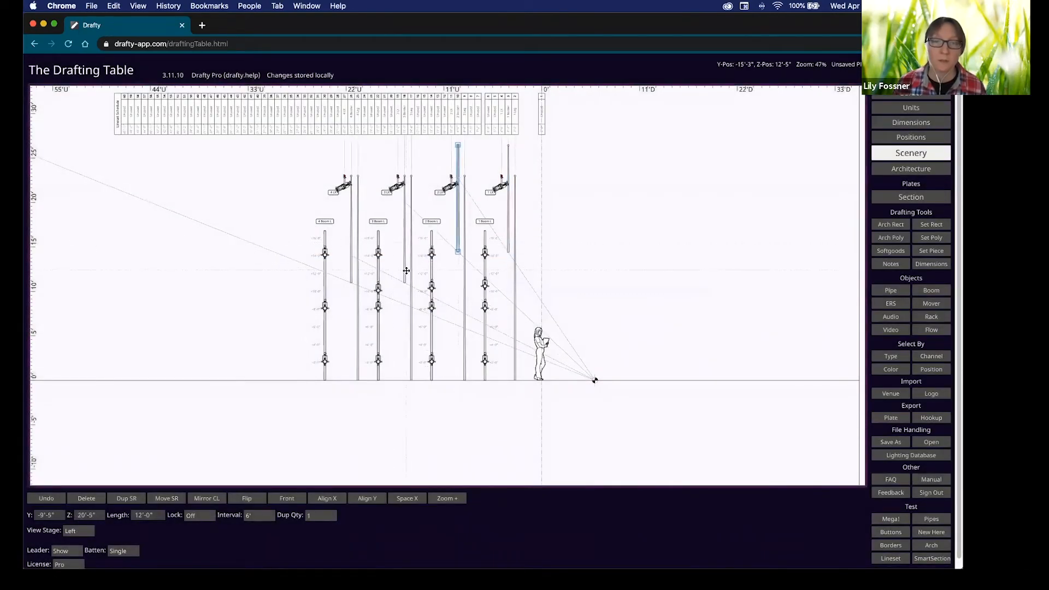
left_click_drag(405, 266, 404, 235)
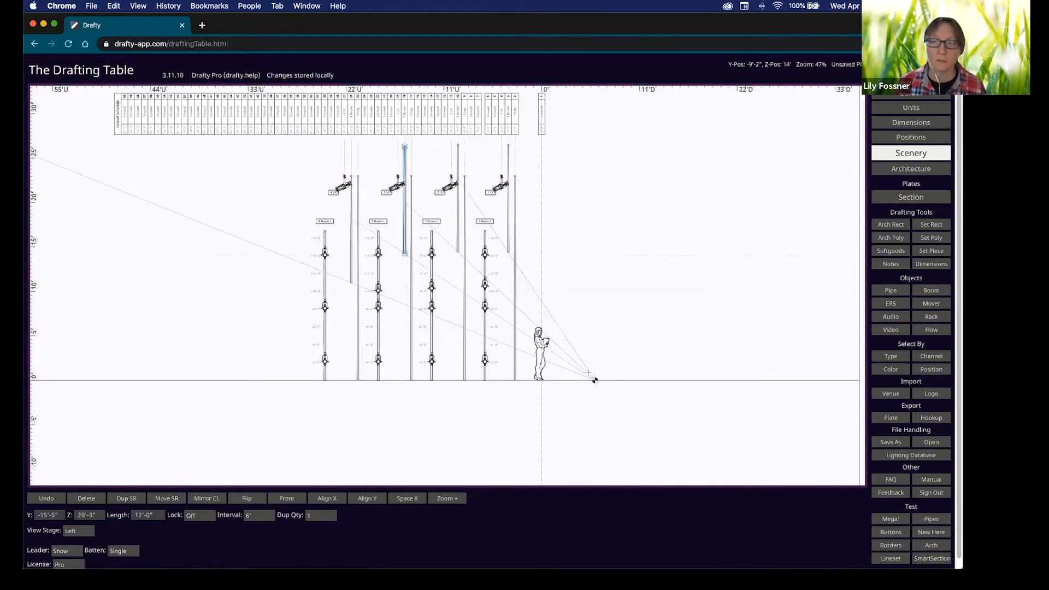
left_click_drag(595, 379, 609, 391)
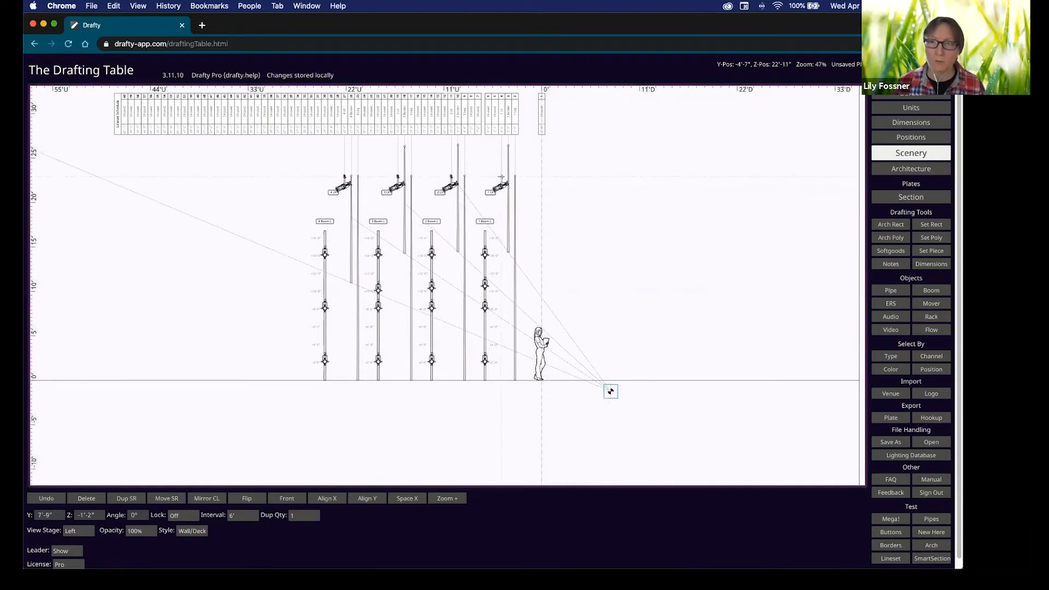
Lower the 1 LX and 2 LX fixtures below the 3 LX and 4 LX trims.
left_click_drag(502, 182, 503, 212)
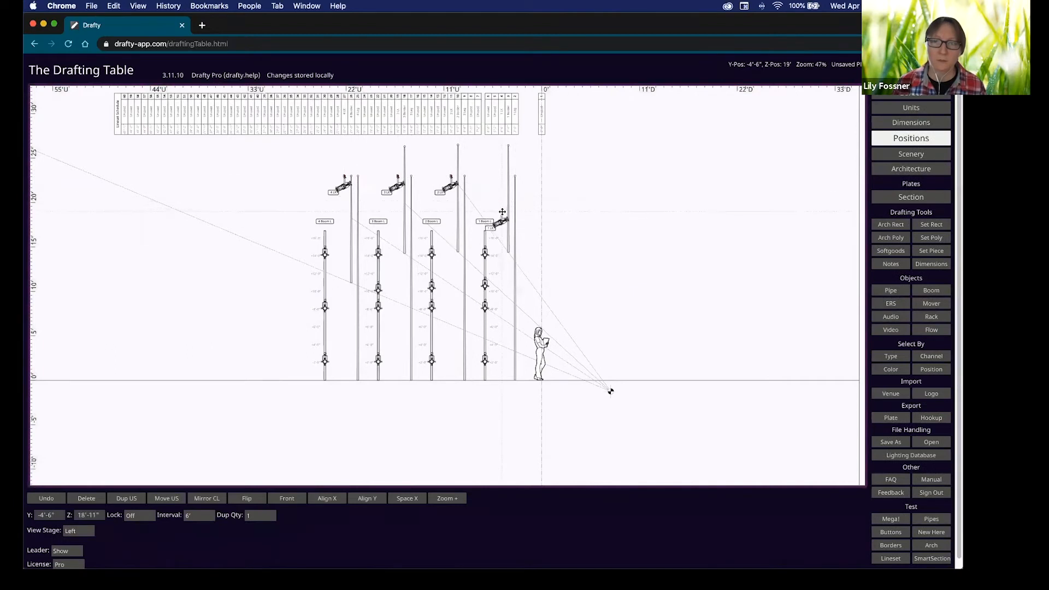
left_click_drag(450, 176, 451, 213)
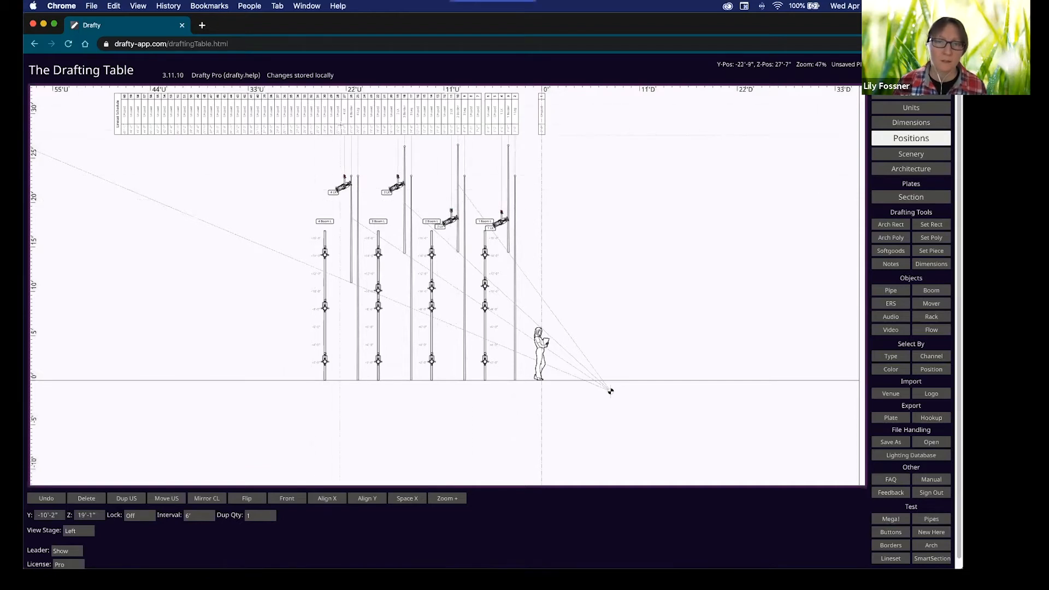
scroll(320, 131, "up", 3)
scroll(377, 135, "up", 1)
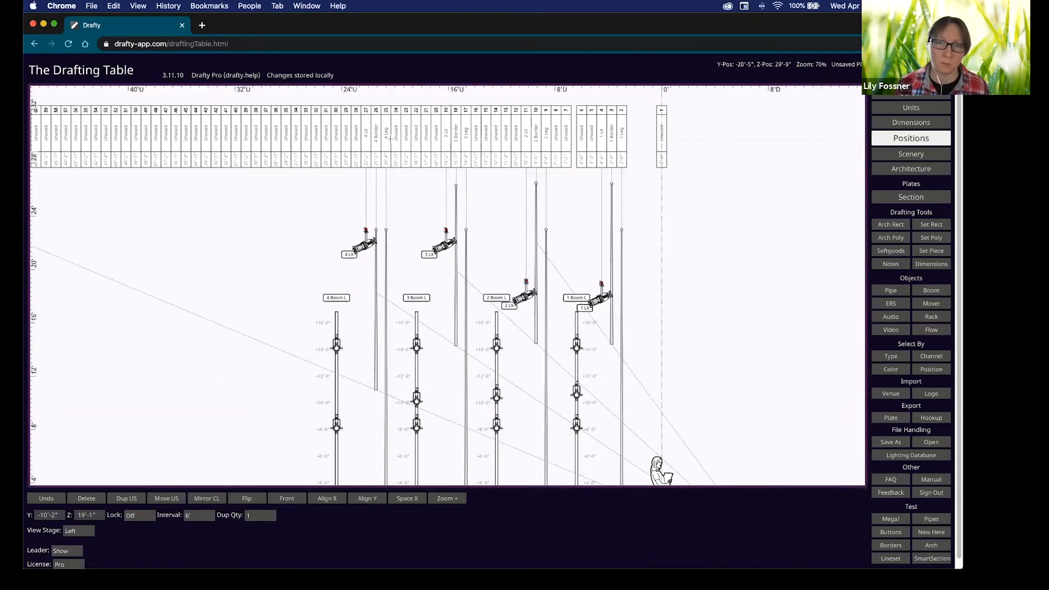
On the Scenery layer, swap Borders 4–1 with their legs; move 1 LX to channel 5, 2 LX to 12.
left_click(386, 134)
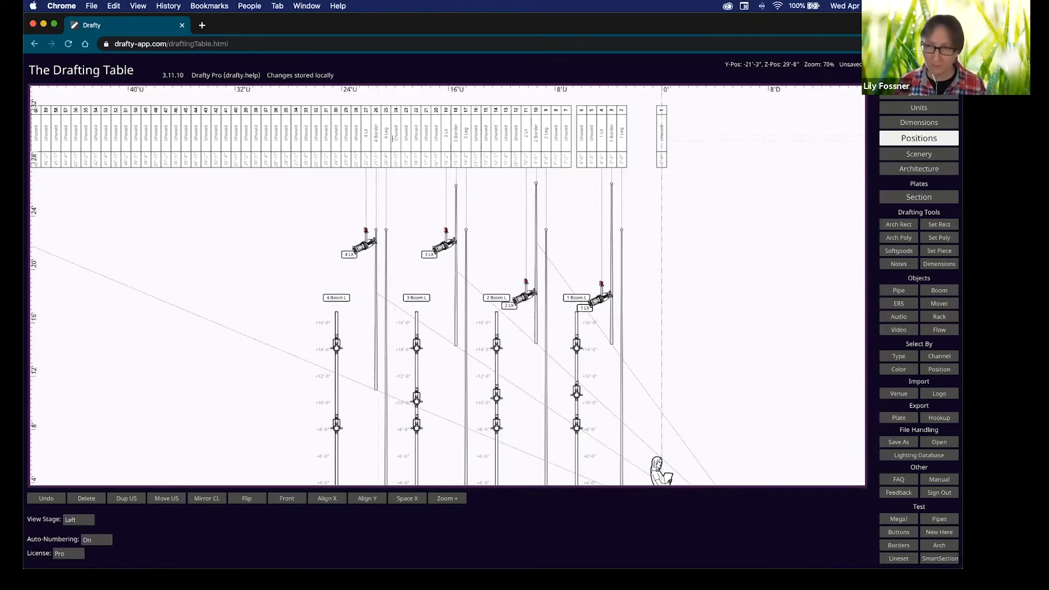
key("s")
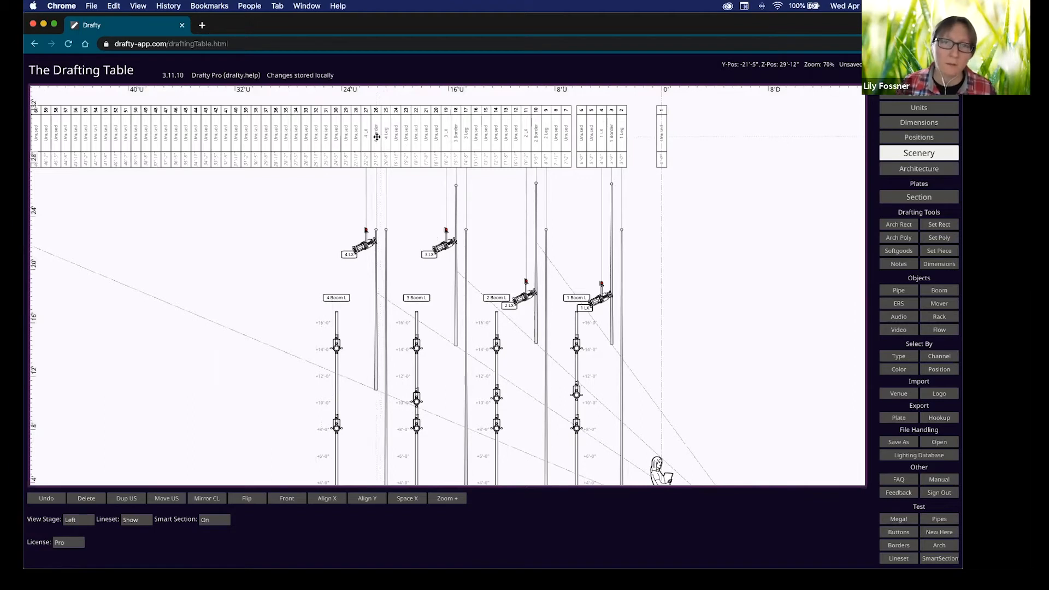
mouse_move(378, 140)
left_mouse_down()
mouse_move(396, 140)
mouse_move(386, 140)
left_mouse_up()
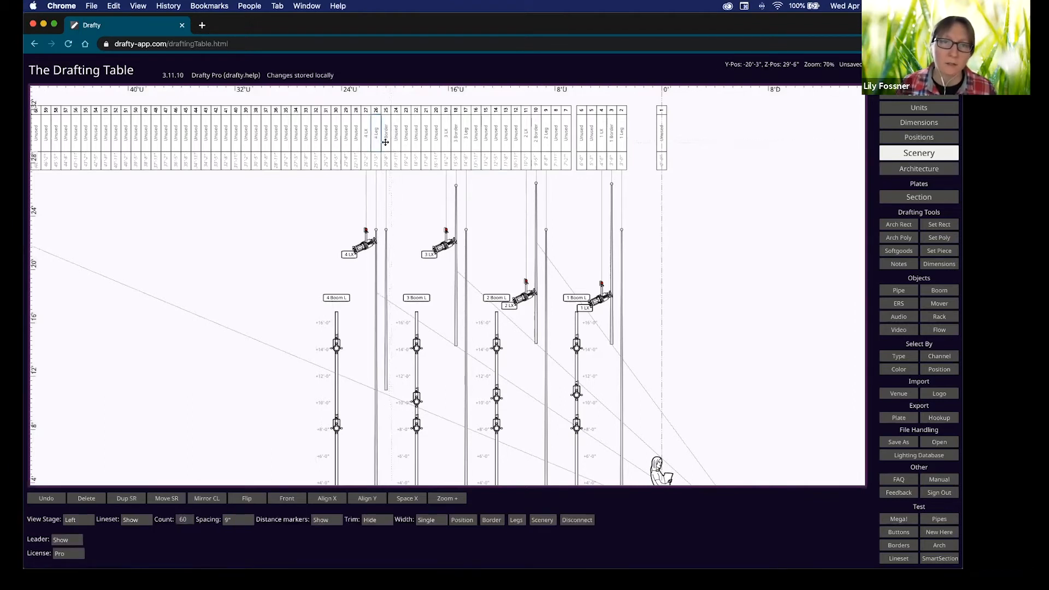
left_click_drag(457, 141, 467, 141)
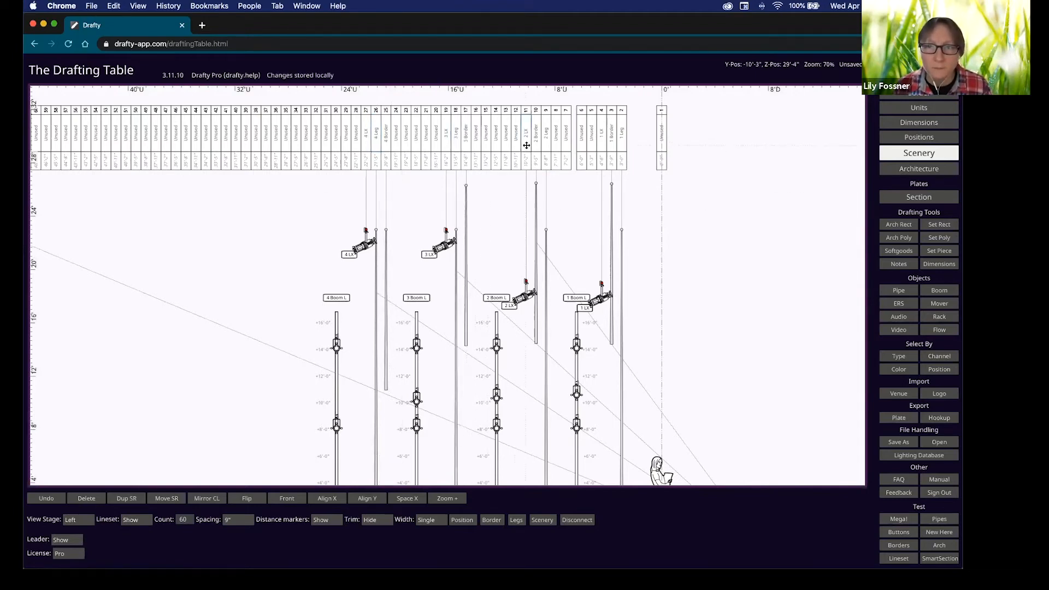
left_click_drag(536, 146, 546, 146)
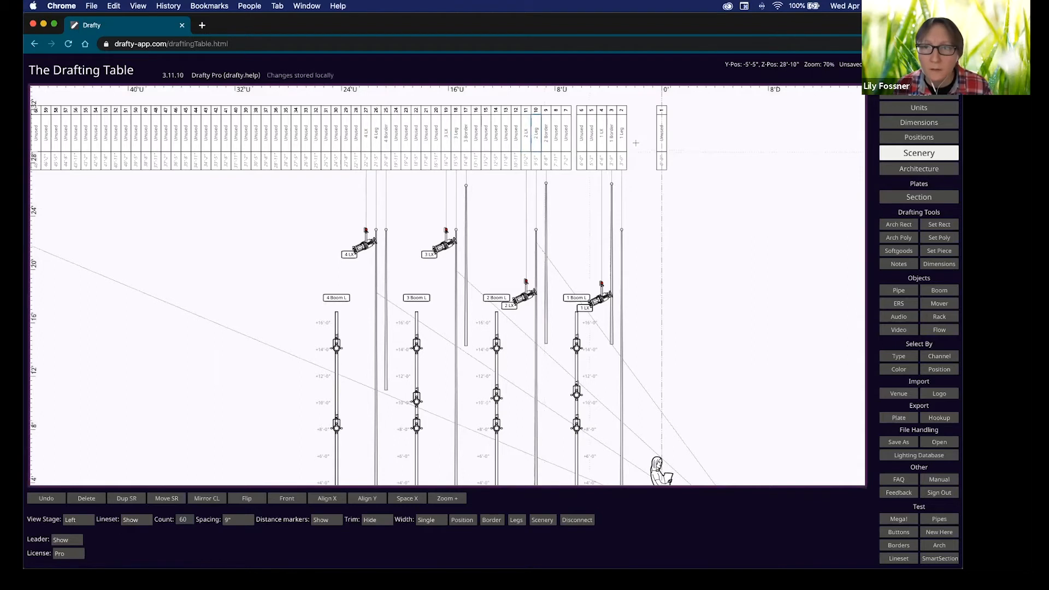
left_click_drag(615, 141, 622, 141)
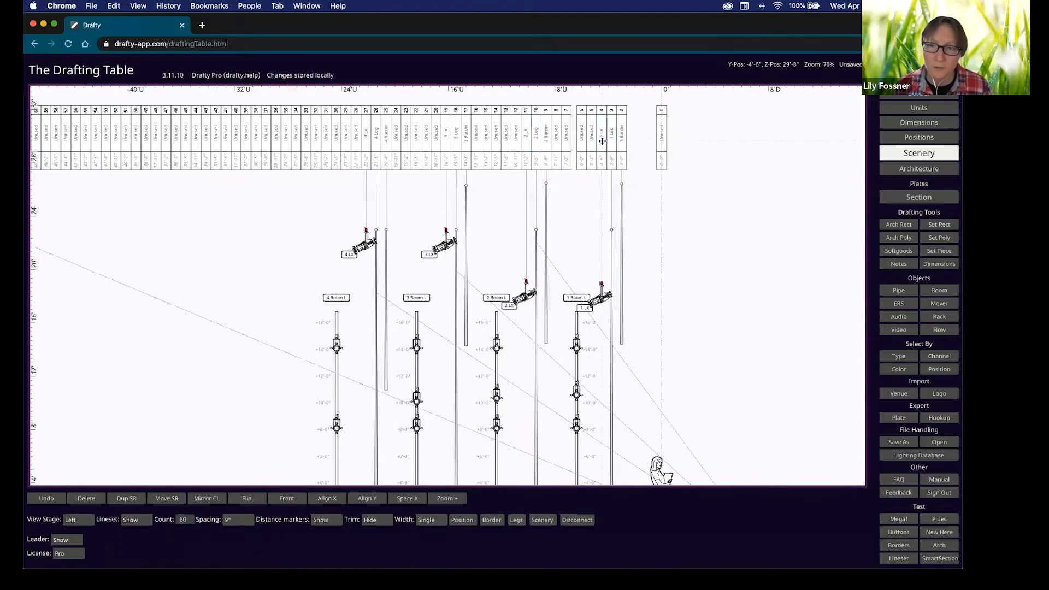
left_click_drag(602, 141, 594, 141)
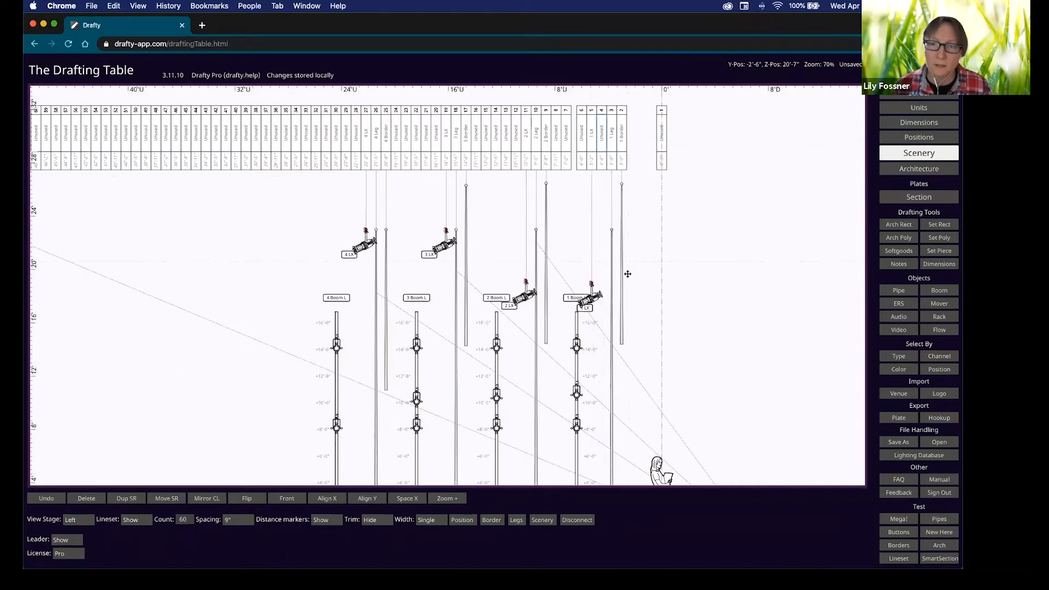
left_click_drag(527, 141, 519, 141)
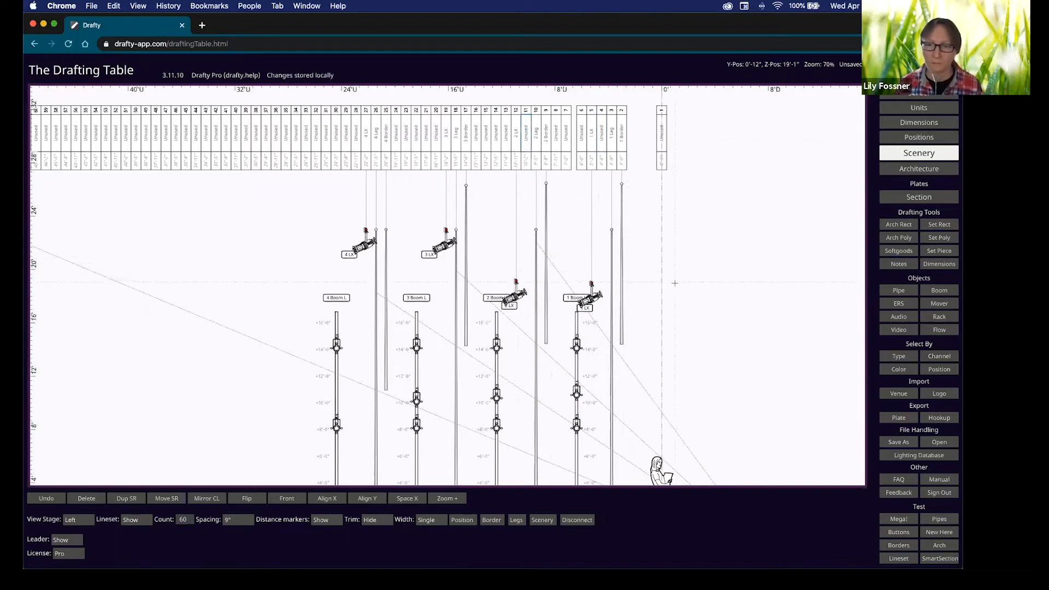
Switch the plate from Section back to Plot and zoom in on the LX pipes.
left_click(914, 198)
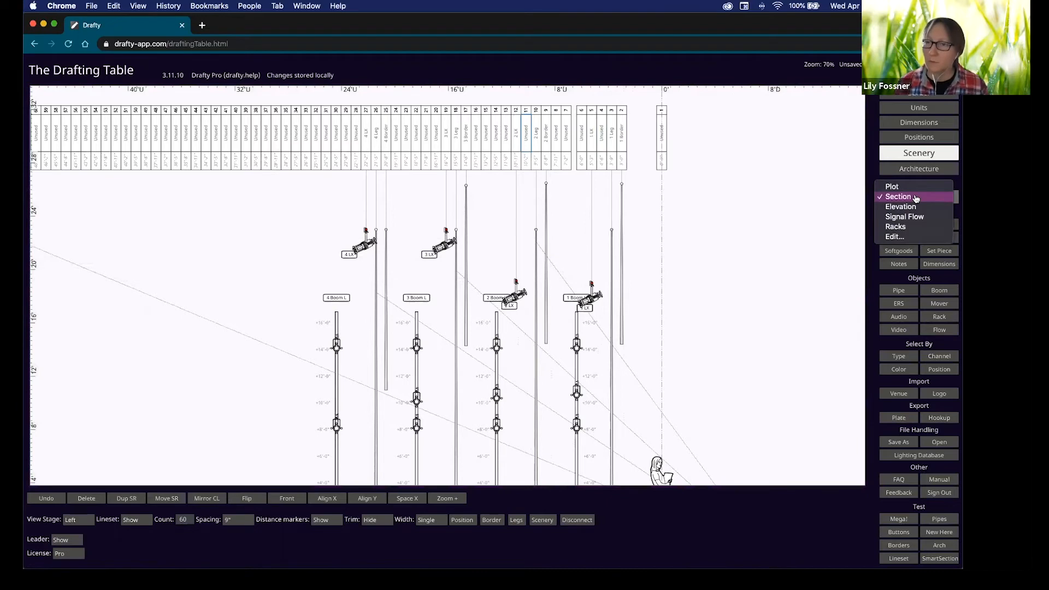
left_click(919, 187)
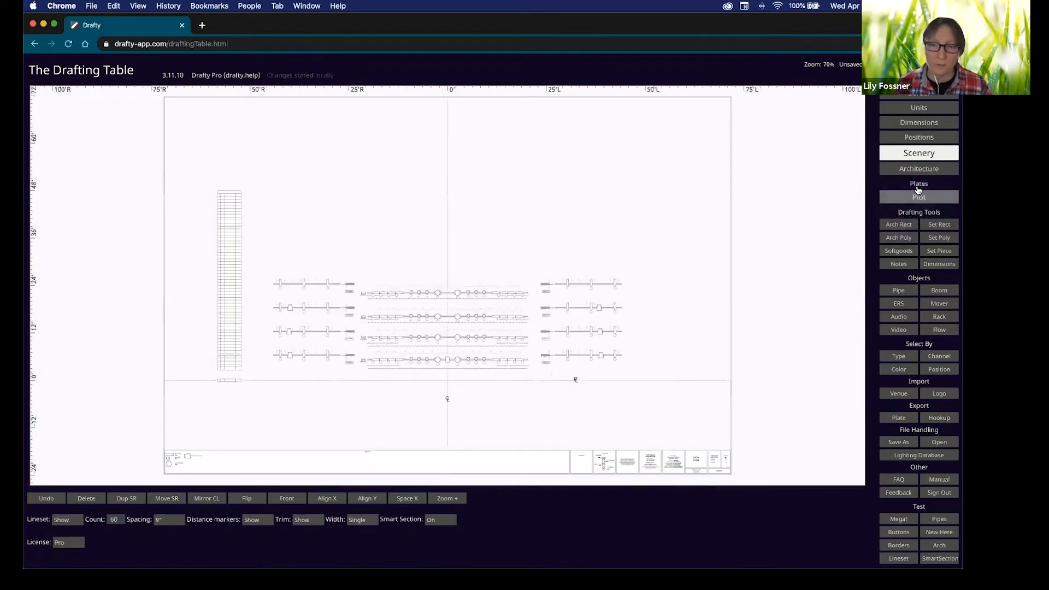
scroll(374, 387, "up", 5)
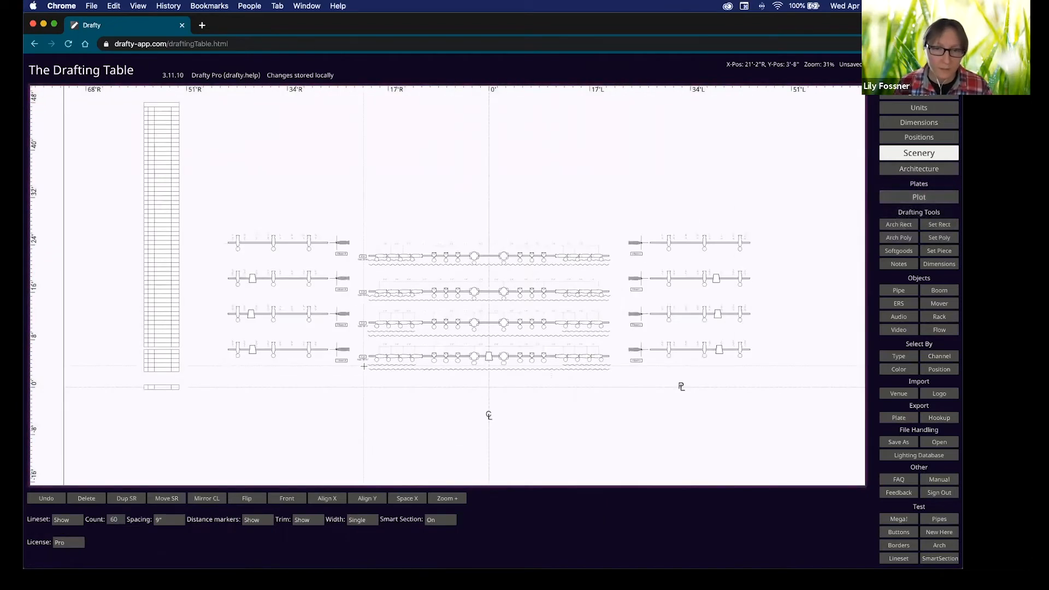
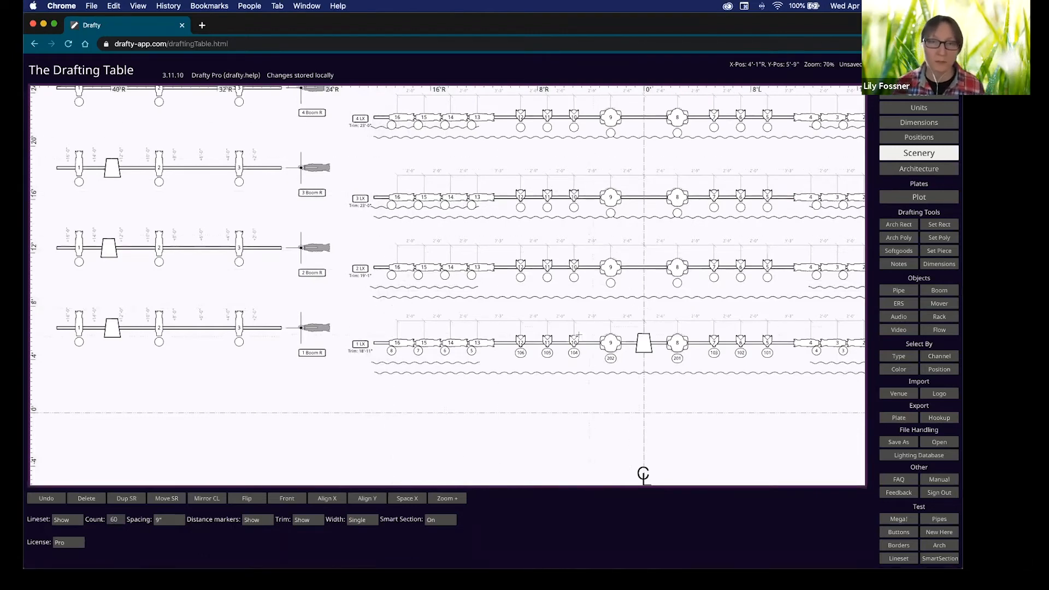
Switch from the lighting plot to the Section plate.
scroll(612, 385, "right", 6)
scroll(612, 386, "down", 1)
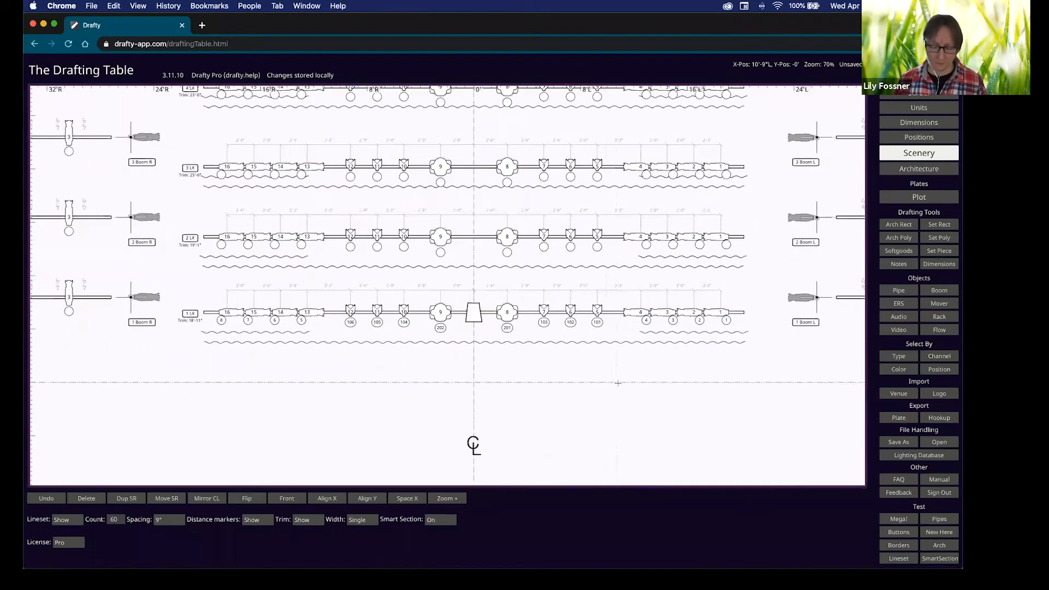
key("shift")
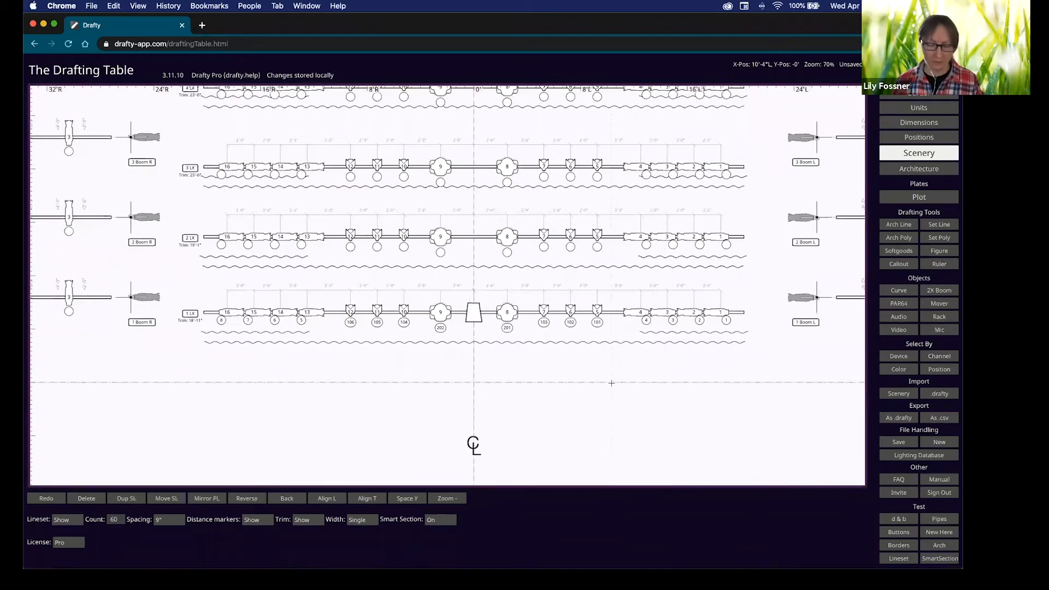
key("shift+s")
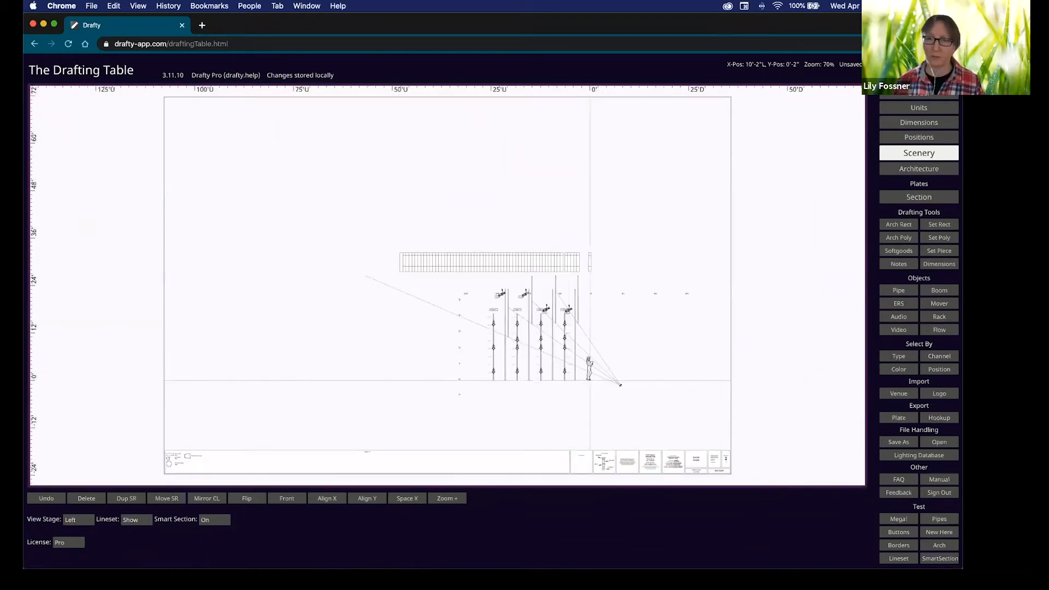
scroll(601, 385, "up", 4)
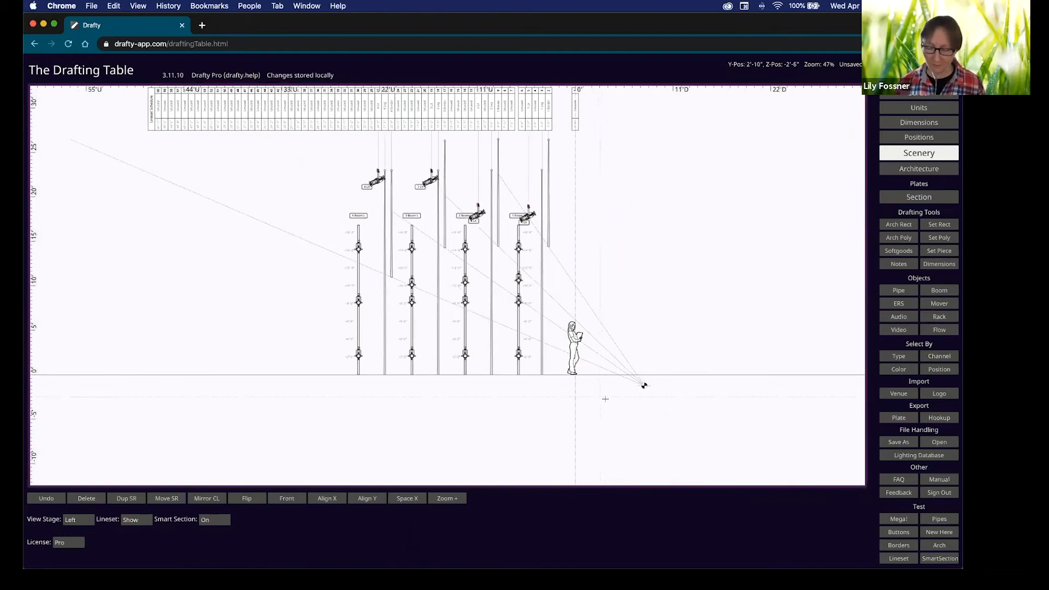
Import page 2 of the project PDF, the SR Section sheet, as an underlay.
key("i")
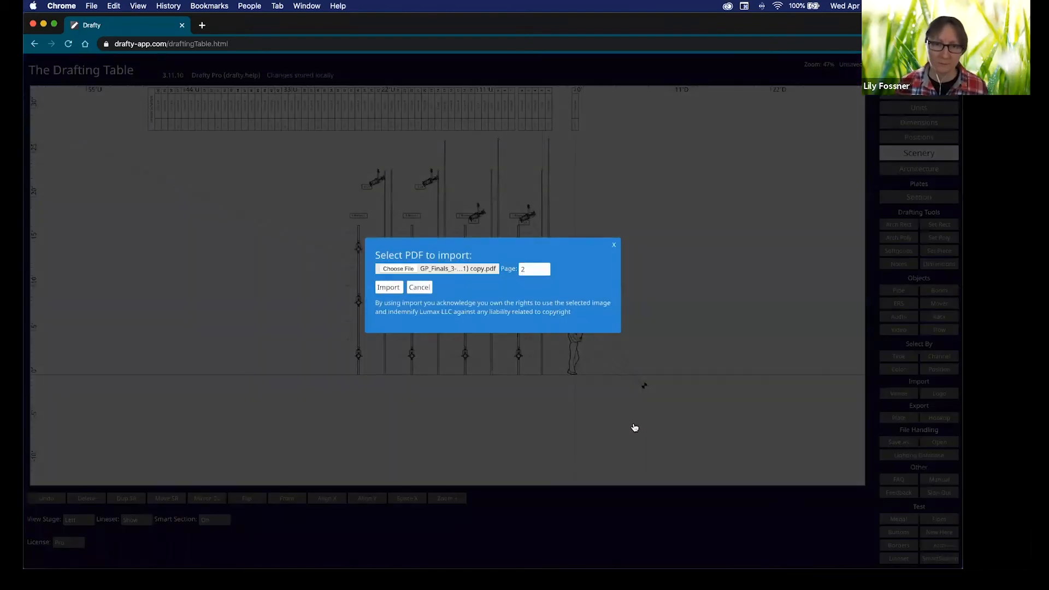
left_click(380, 288)
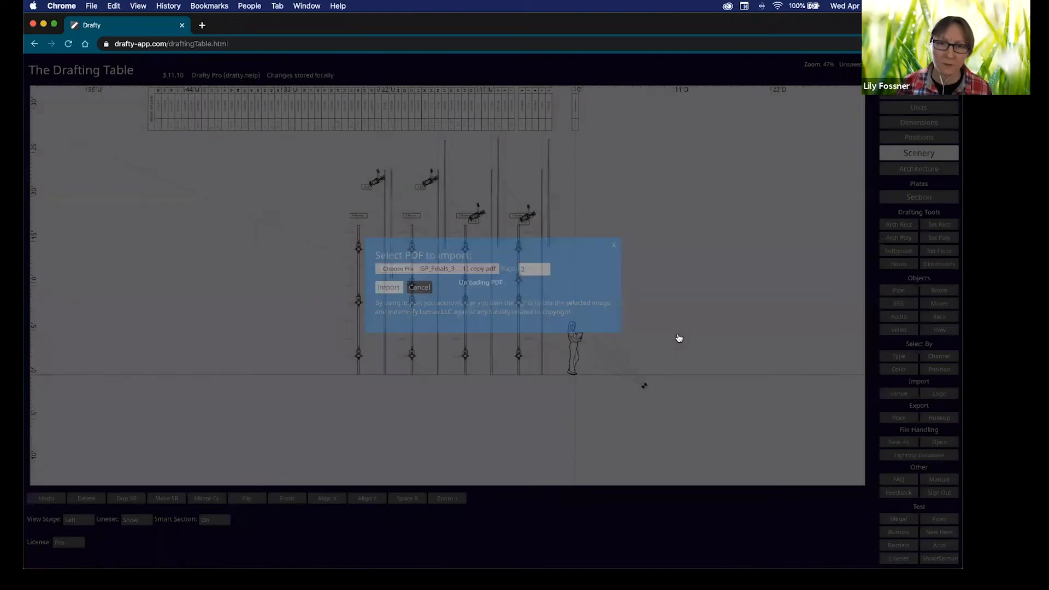
scroll(661, 333, "down", 5)
scroll(724, 332, "right", 3)
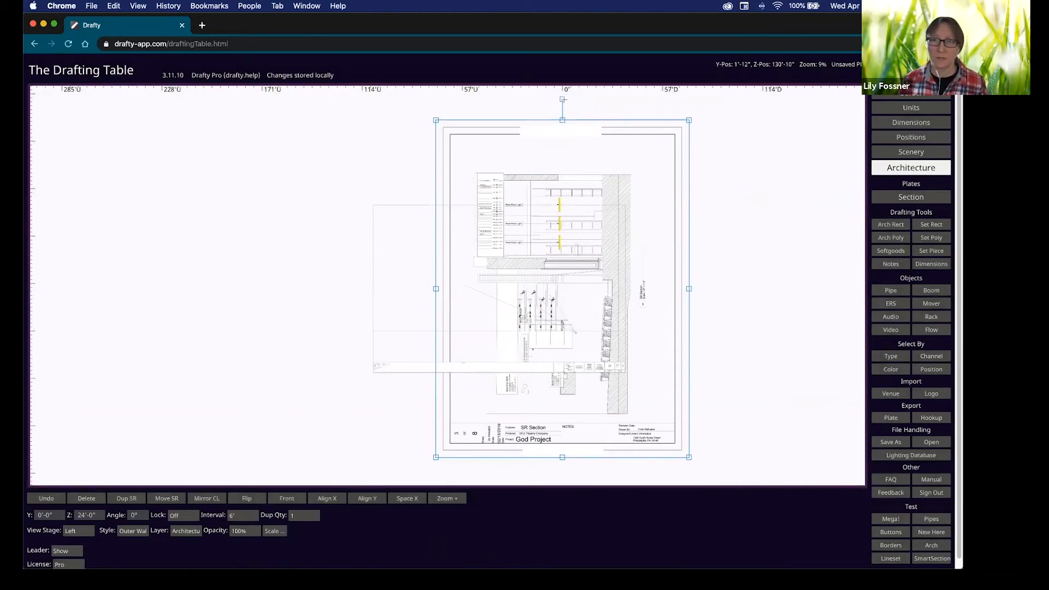
Rotate the imported sheet 90°, view from stage right, and align it with the stage.
key("shift")
key("shift+Right")
key("shift+Right")
key("shift+Right")
key("shift+Right")
key("shift+Right")
key("shift+Right")
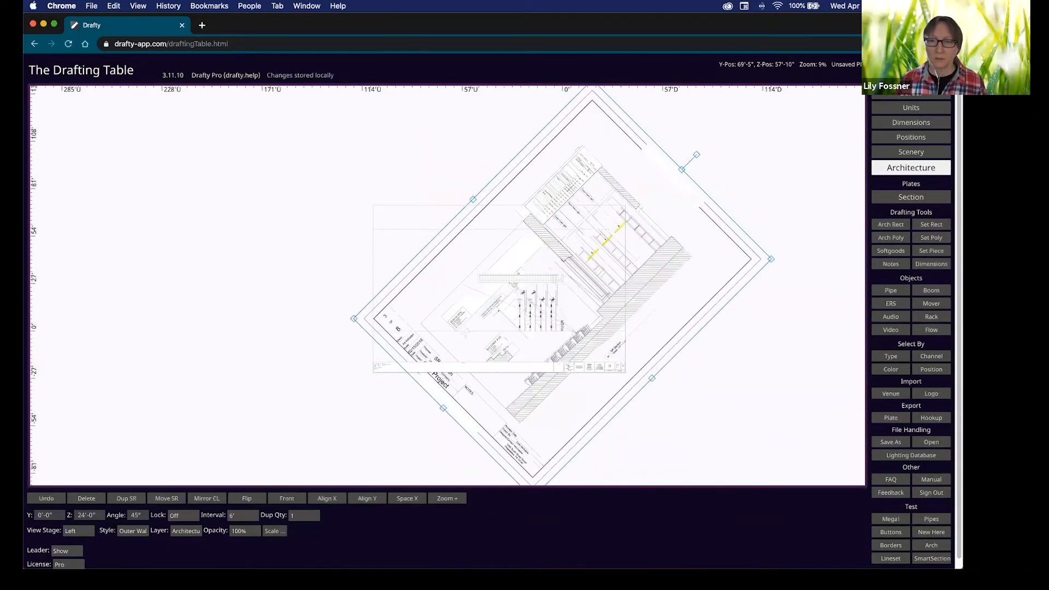
left_click_drag(672, 302, 640, 396)
scroll(569, 338, "up", 4)
scroll(570, 338, "up", 2)
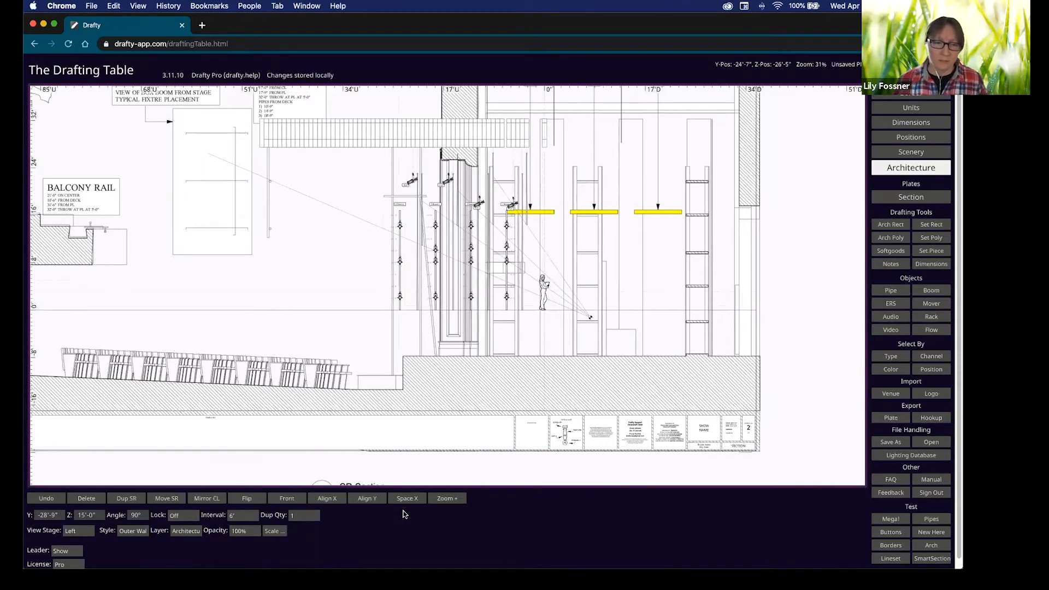
left_click(82, 538)
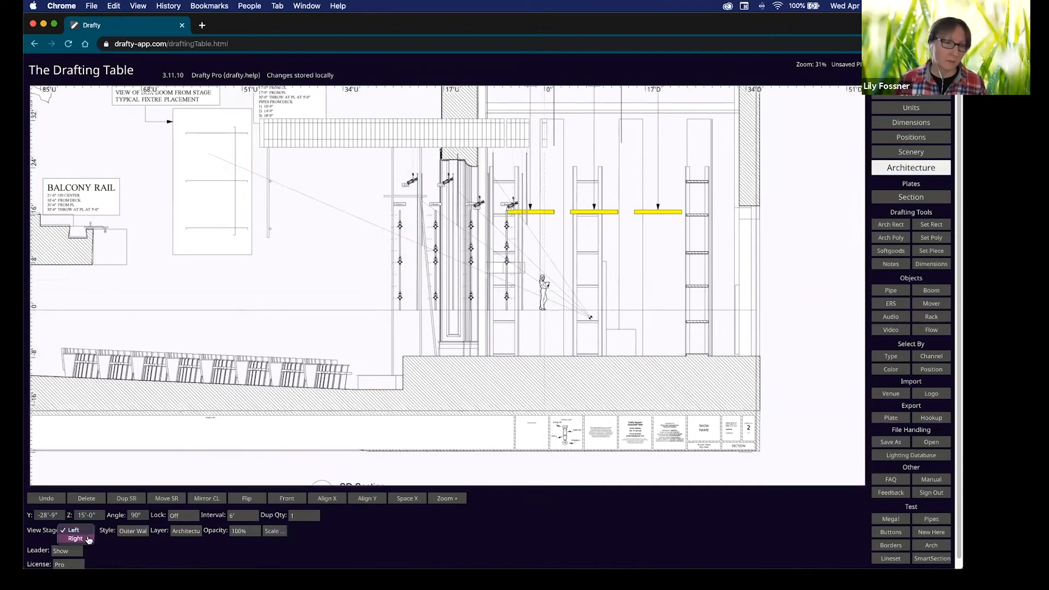
left_click(88, 540)
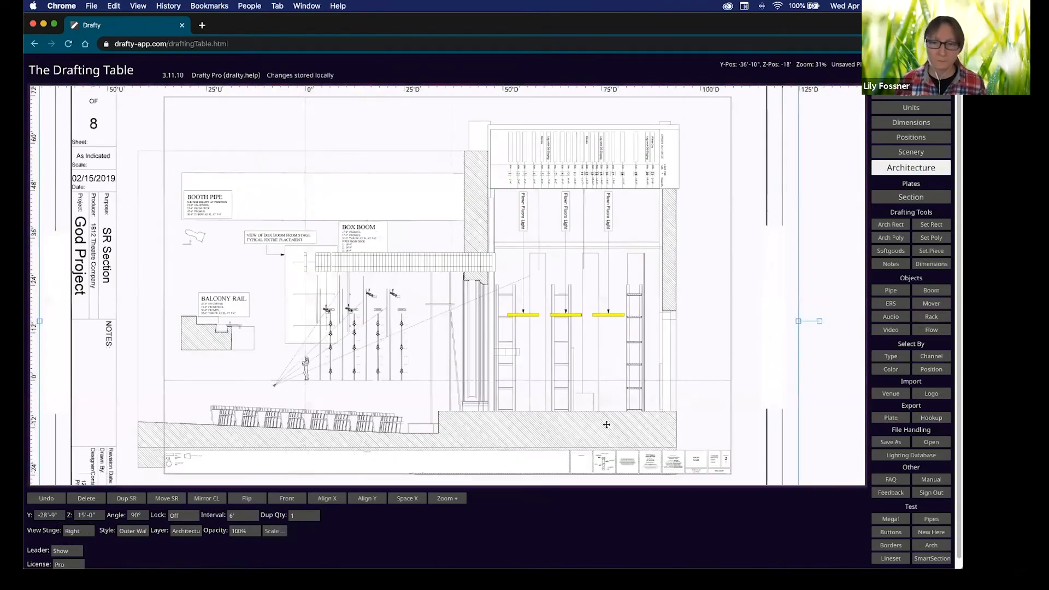
left_click_drag(541, 443, 281, 407)
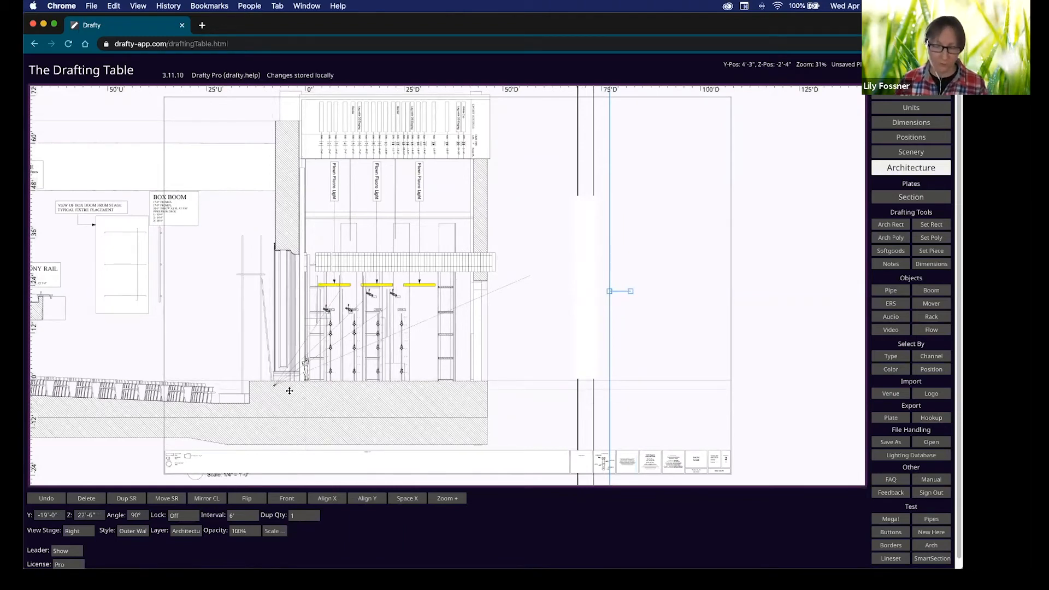
Move the sight-line point out into the audience seating and return to the Plot plate.
left_click(282, 387)
left_click_drag(275, 387, 204, 385)
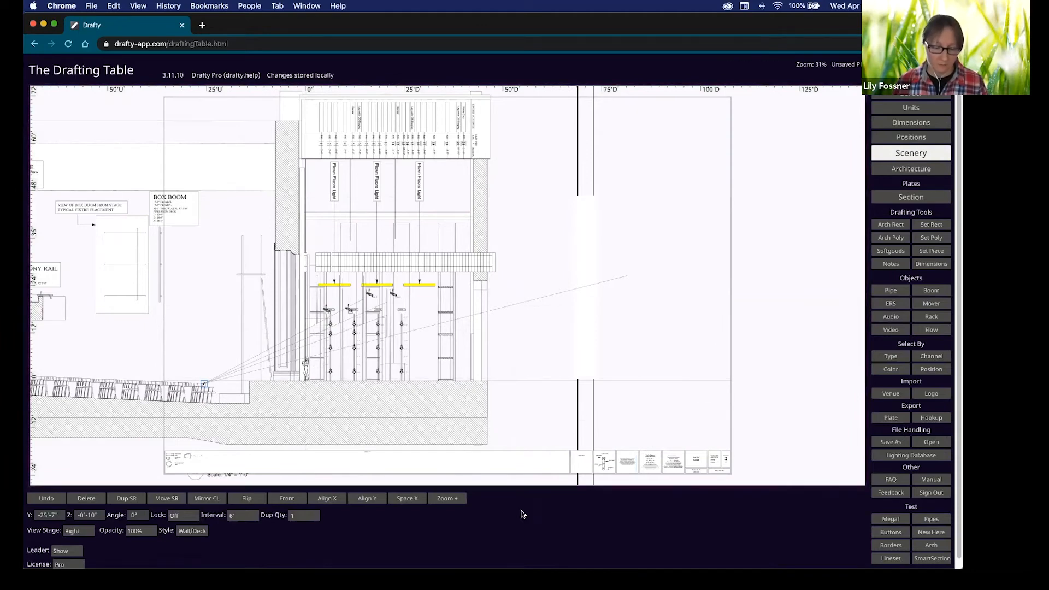
key("p")
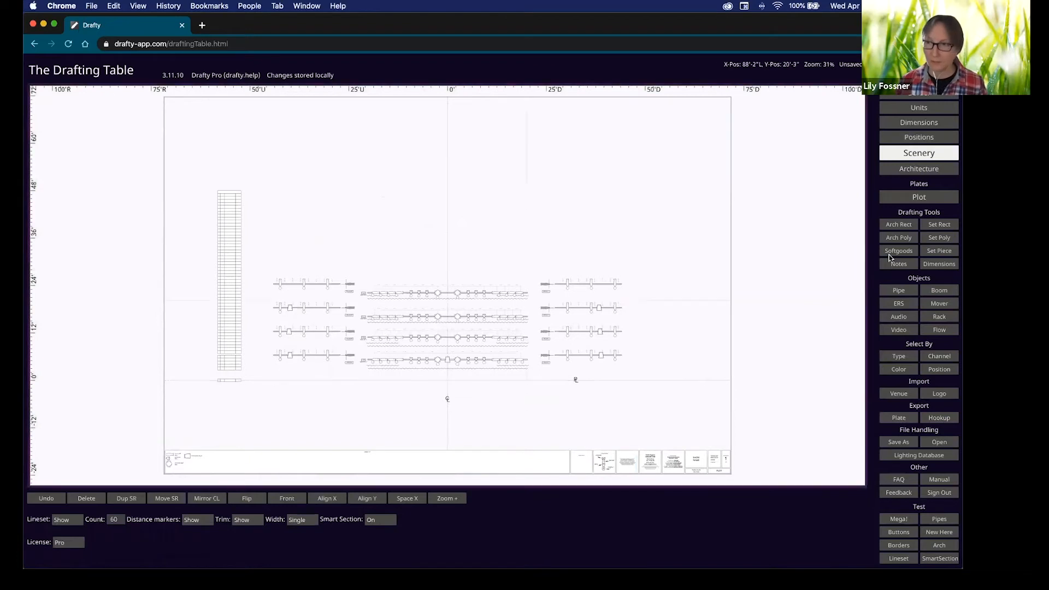
Switch to the Signal Flow plate in Units editing mode.
left_click(919, 137)
left_click(920, 197)
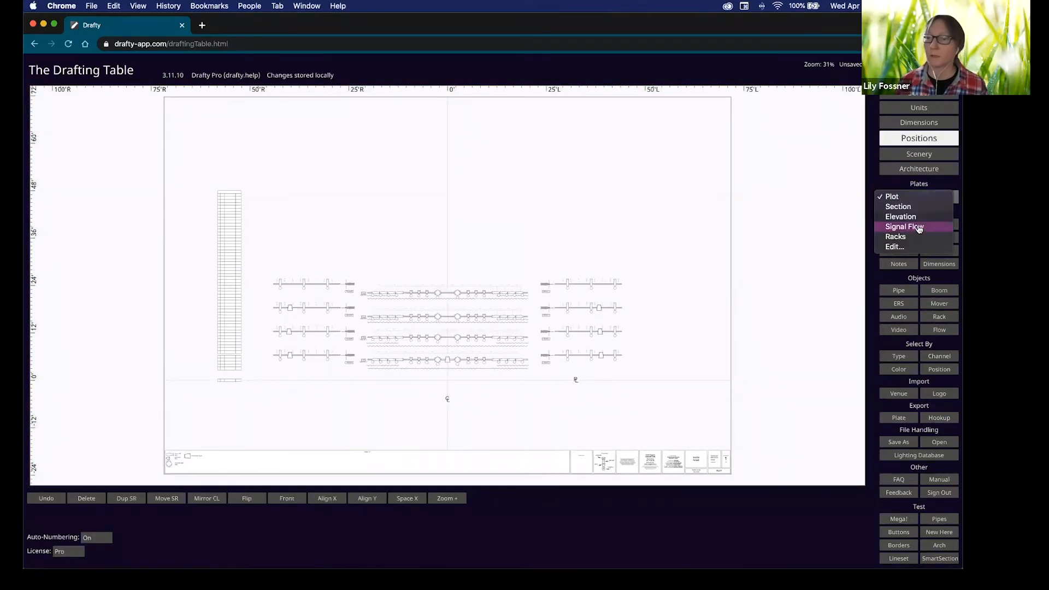
left_click(920, 227)
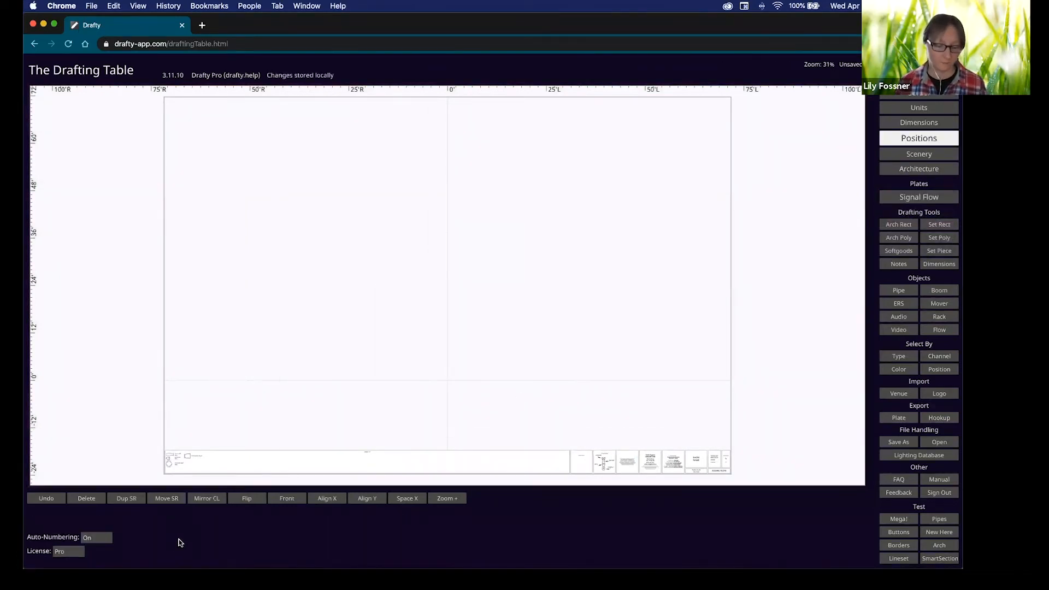
key("s")
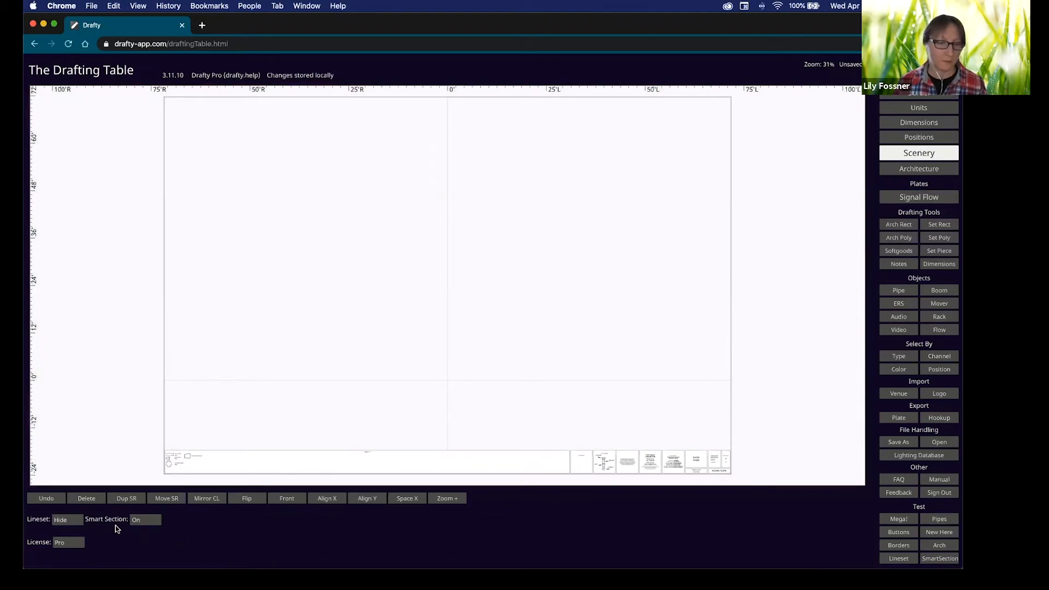
key("p")
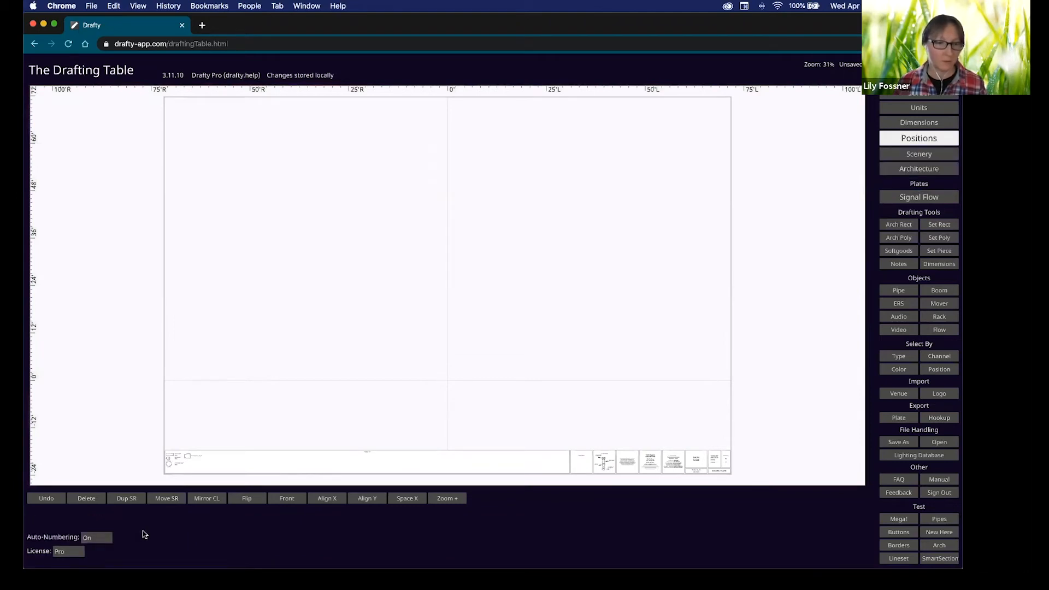
key("d")
key("u")
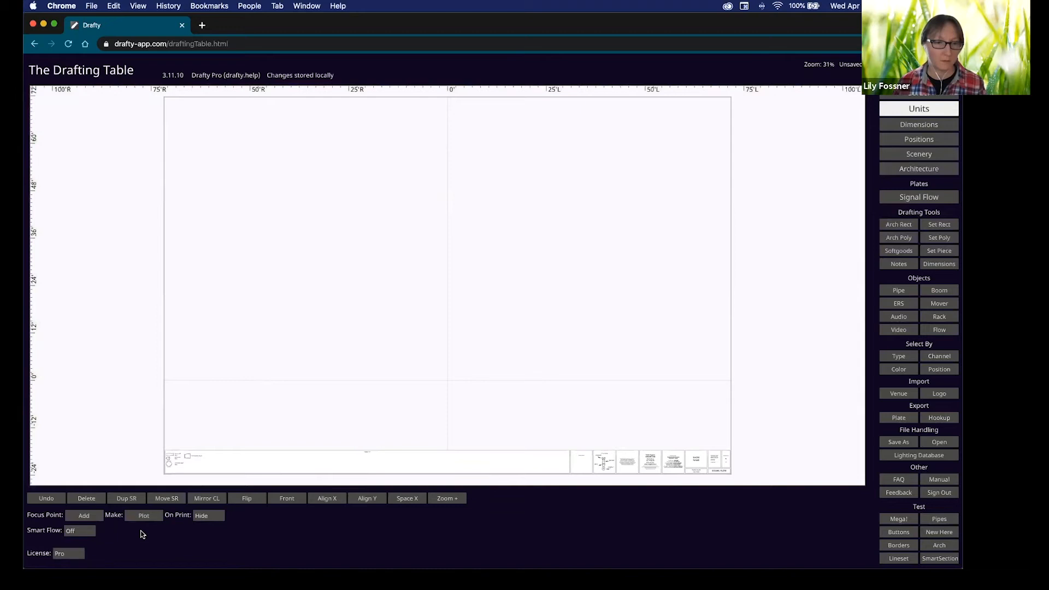
Turn Smart Flow on and place the rack beside the speaker column.
left_click(88, 532)
left_click(87, 540)
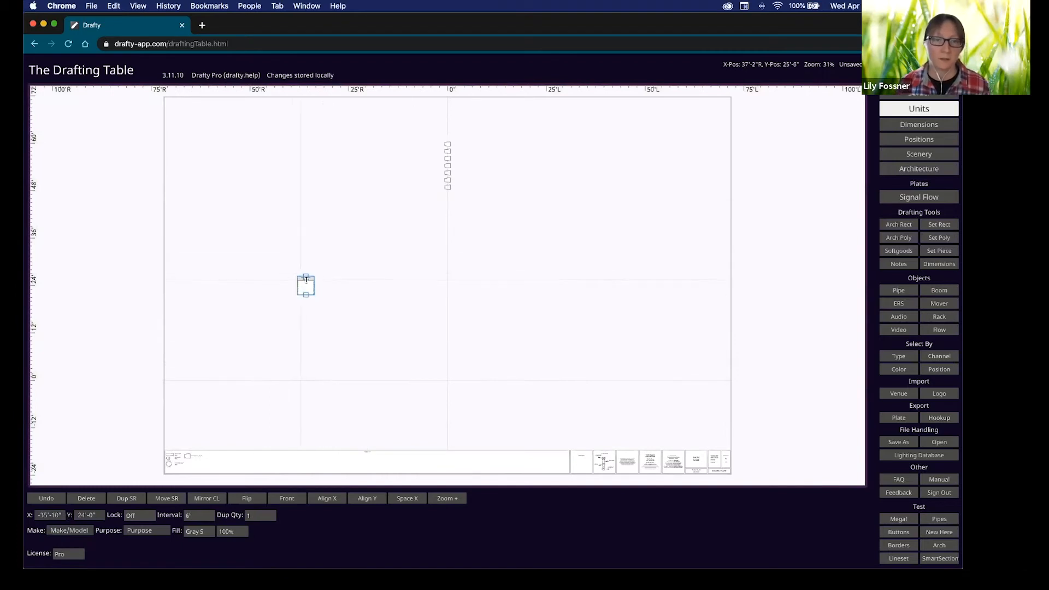
left_click_drag(301, 280, 413, 165)
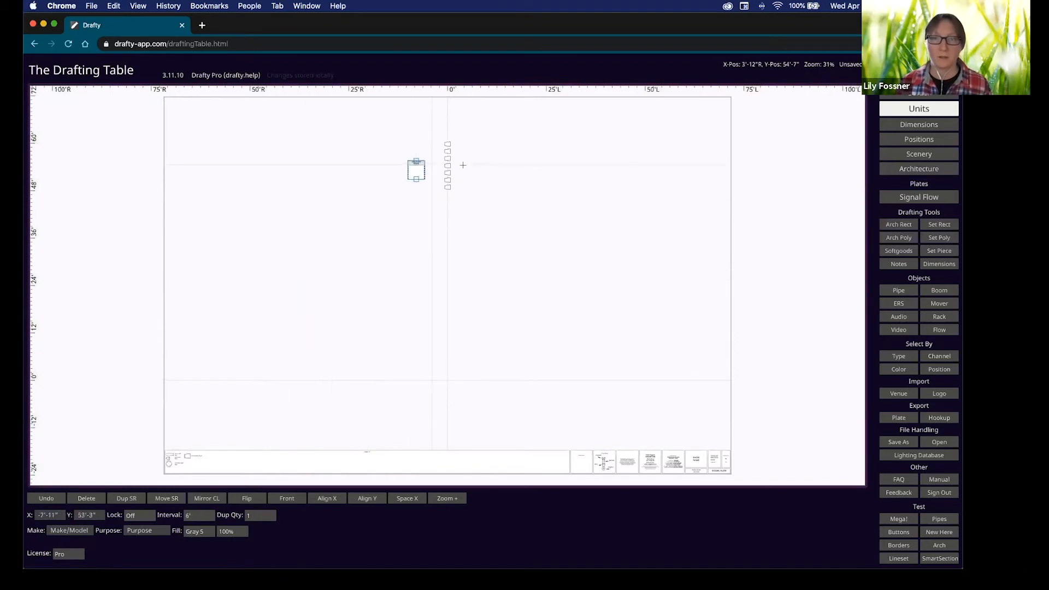
mouse_move(445, 177)
middle_mouse_down()
mouse_move(438, 195)
mouse_move(450, 227)
middle_mouse_up()
scroll(403, 193, "up", 5)
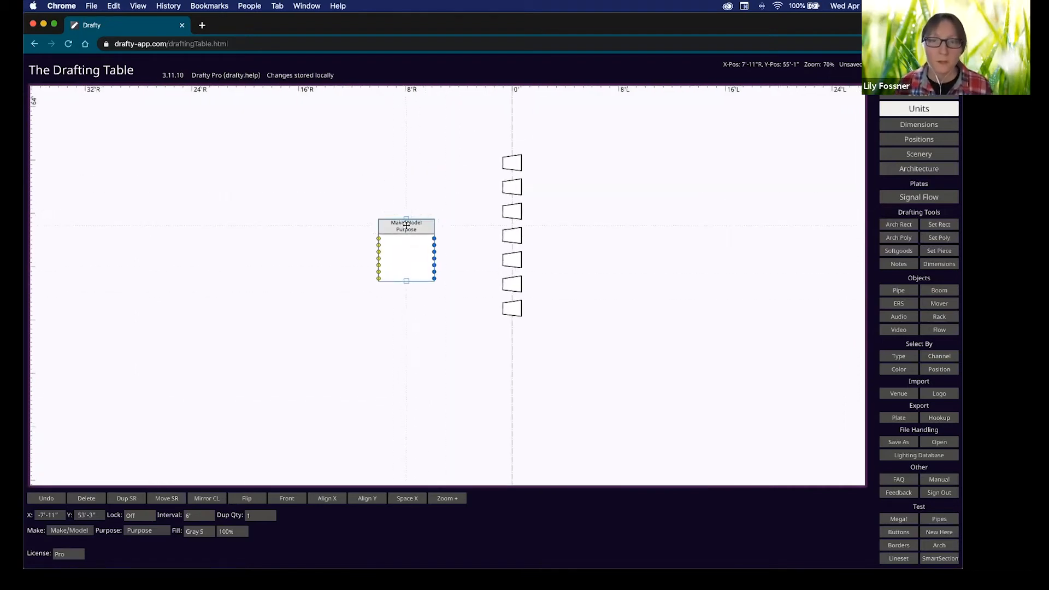
Label the rack as a Mixer with purpose 'For Mixing'.
left_click_drag(393, 221, 379, 206)
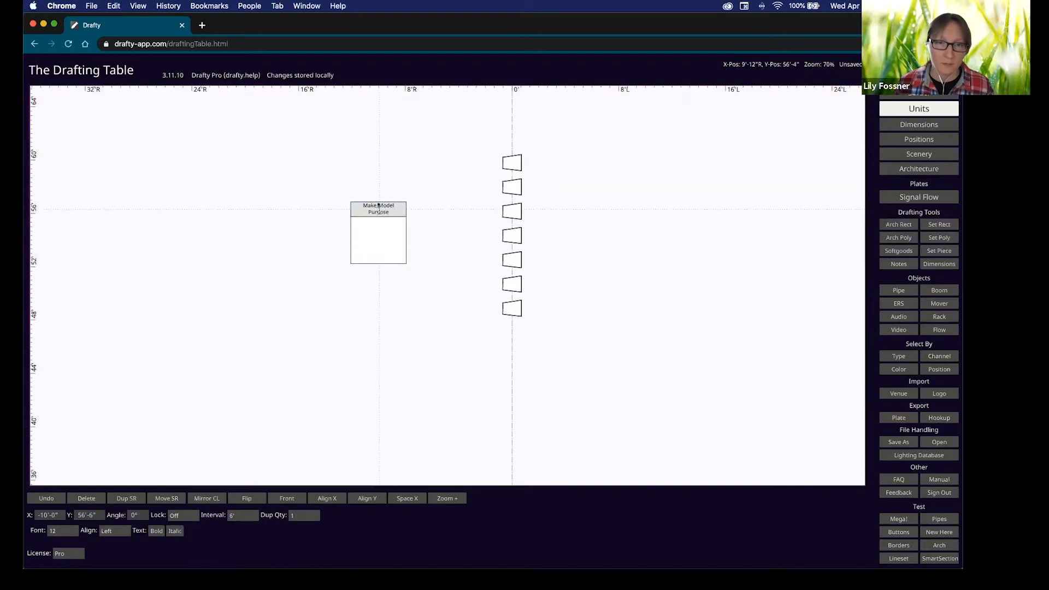
double_click(378, 206)
type("Mixer")
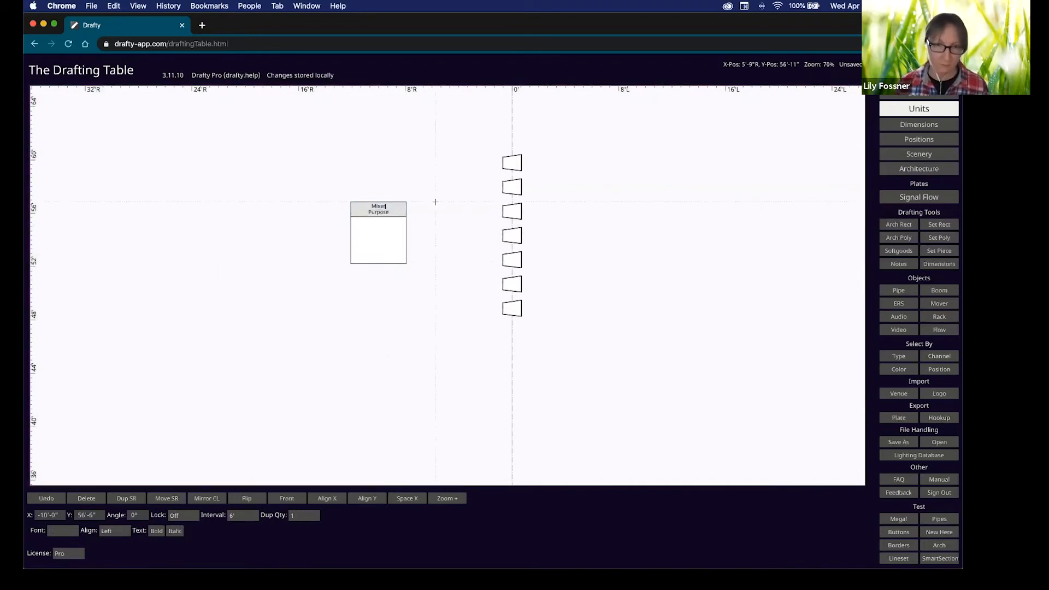
left_click(378, 214)
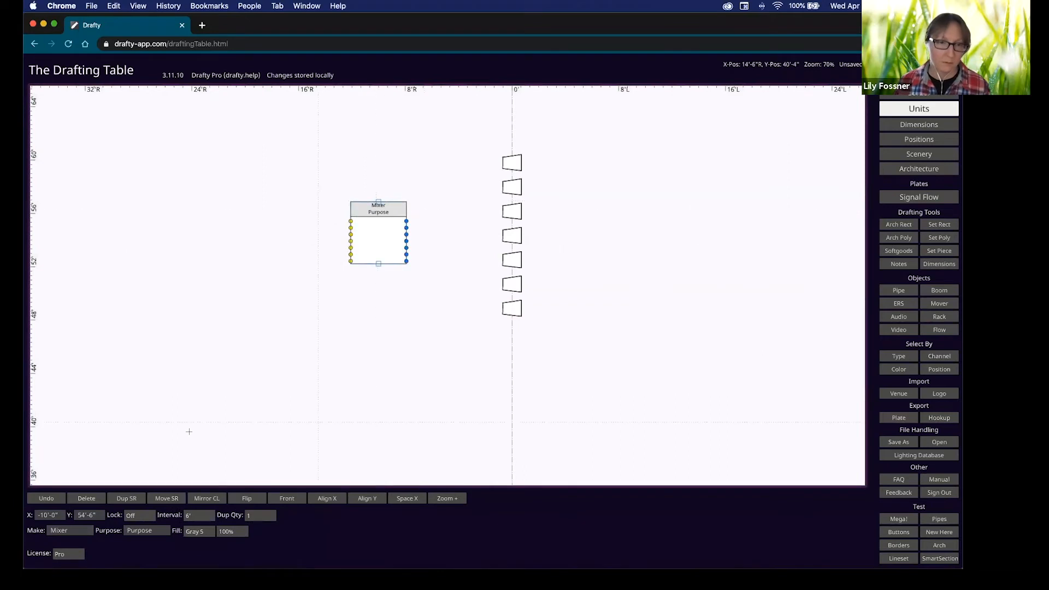
left_click(140, 533)
type("For Mixing")
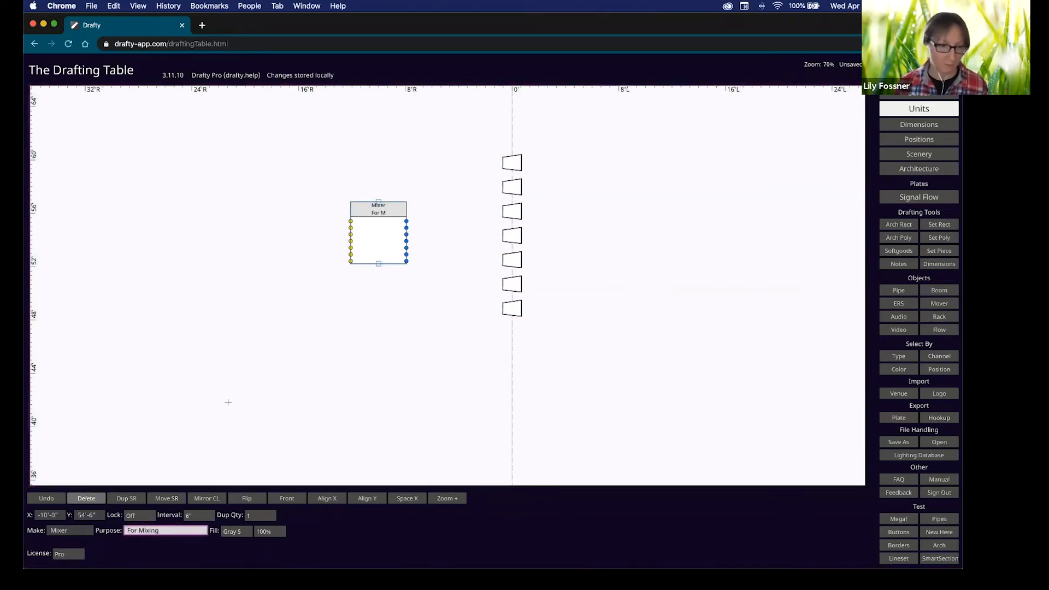
left_click(339, 336)
Duplicate the Mixer into a MacBook Pro box with purpose 'For Playback main'.
left_click(378, 214)
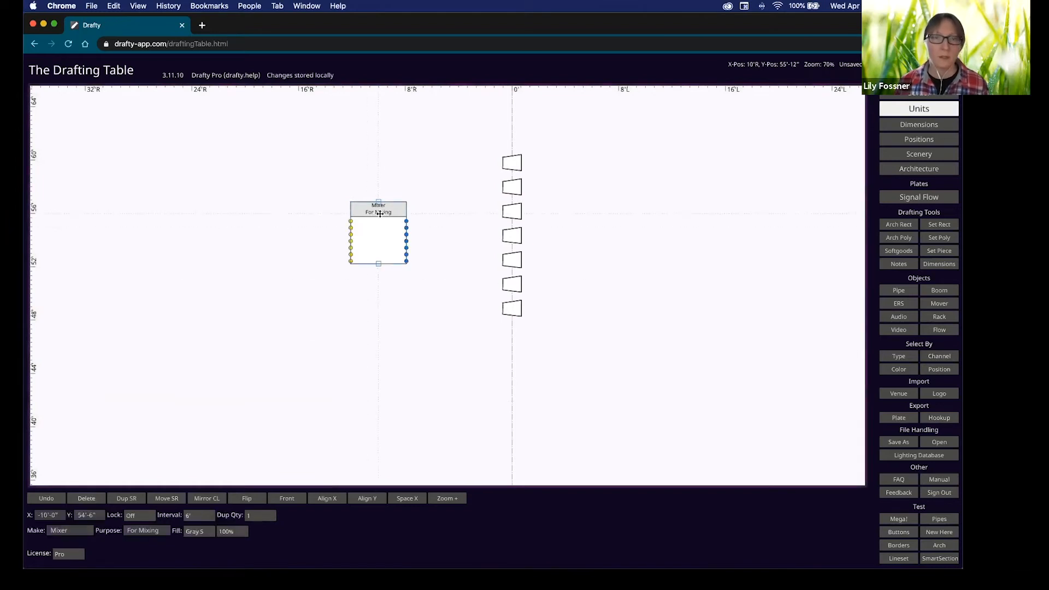
key("d")
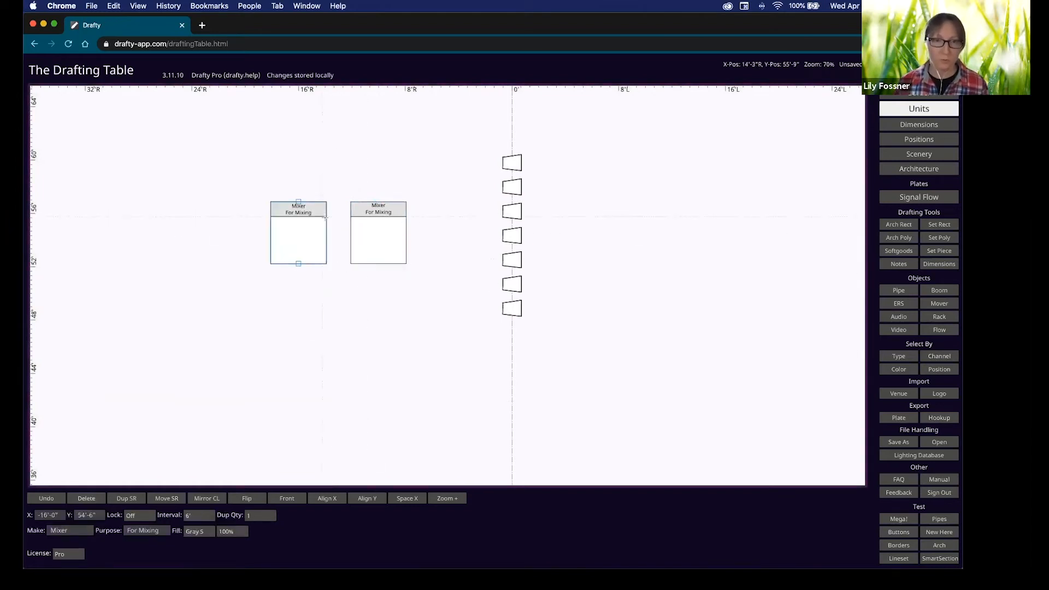
double_click(58, 530)
type("Mac Book Pro")
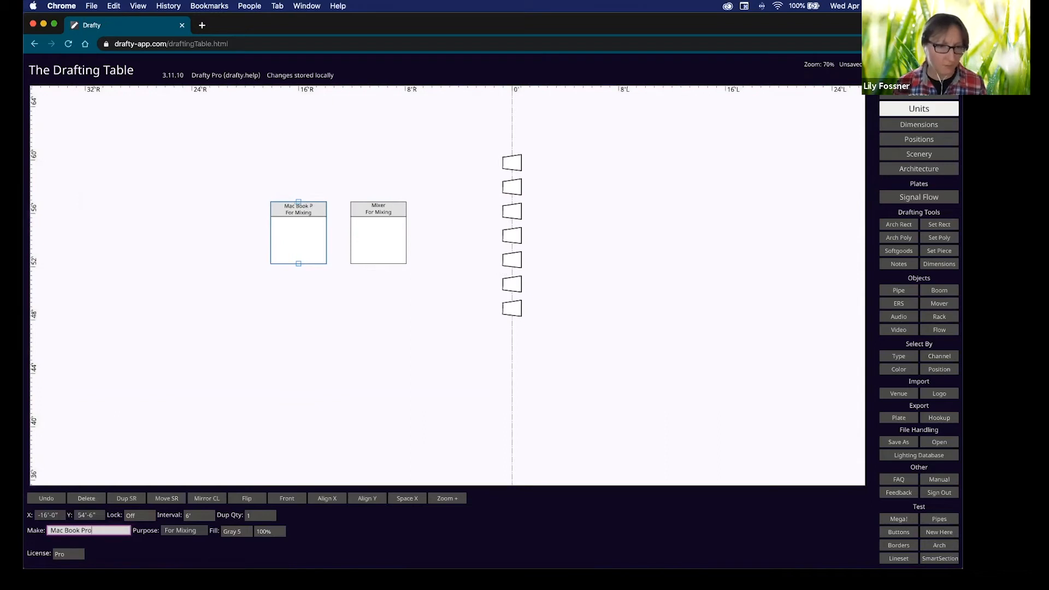
key("Tab")
type("For Playback main")
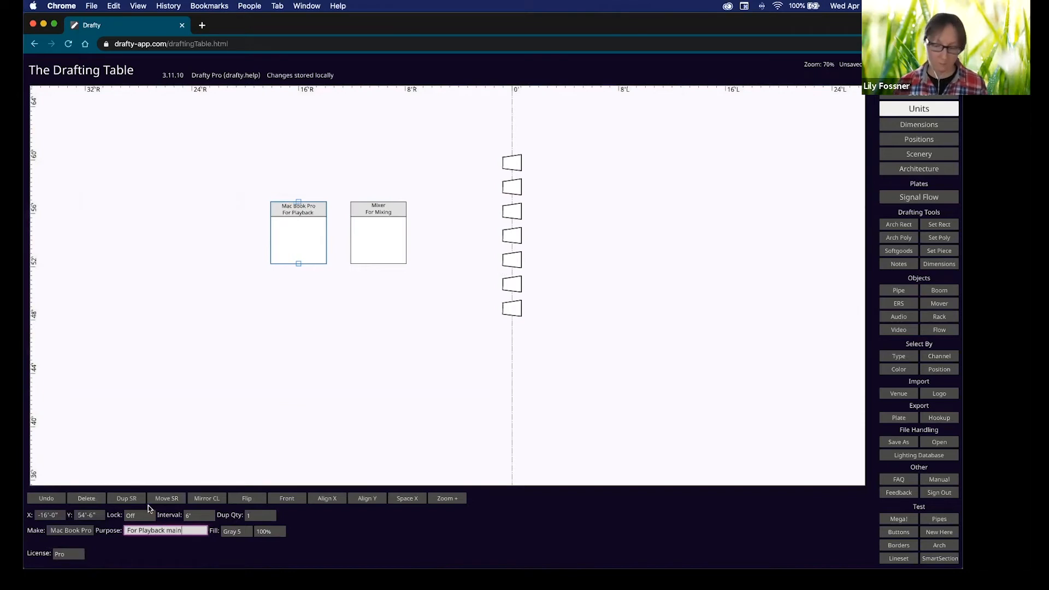
Duplicate the MacBook Pro 6' stage right as 'For Playback backup', placed below main; move the Mixer up.
left_click(300, 213)
left_click_drag(302, 210, 219, 209, "alt")
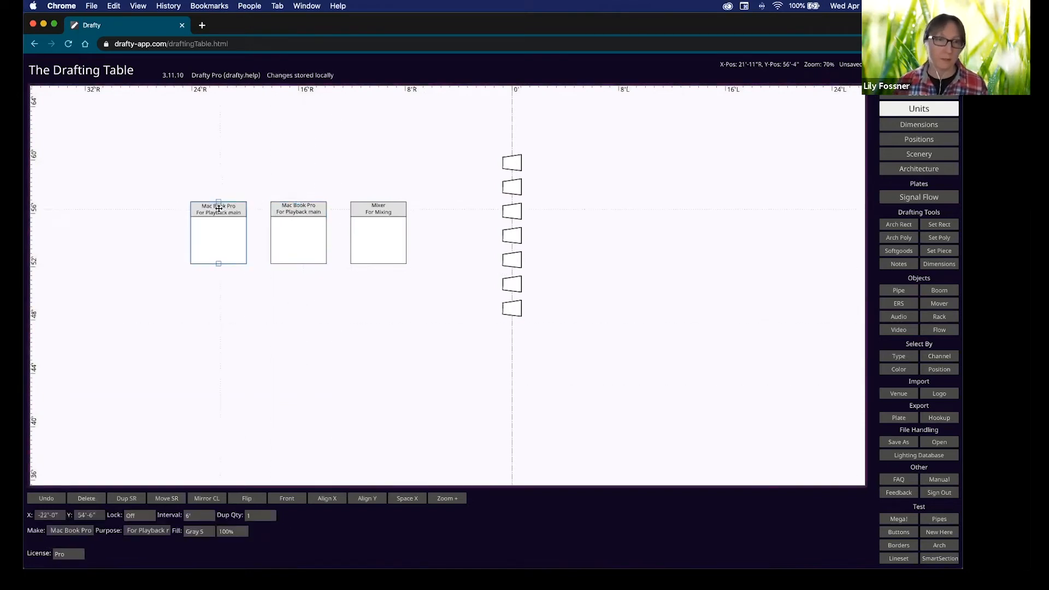
left_click(159, 530)
double_click(167, 531)
type("backup")
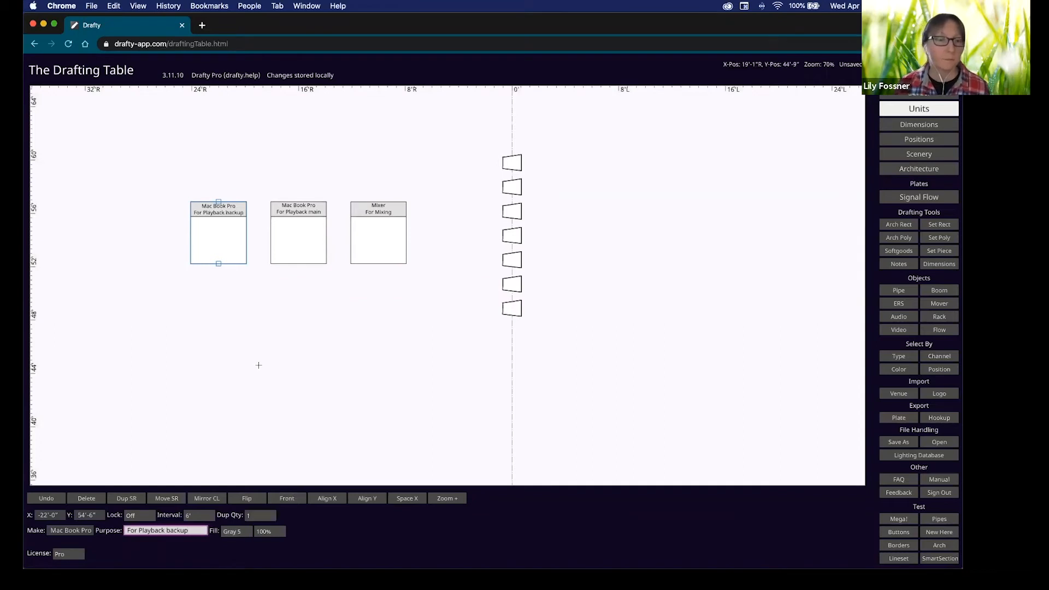
left_click(234, 311)
left_click_drag(378, 207, 406, 164)
left_click_drag(284, 323, 302, 303)
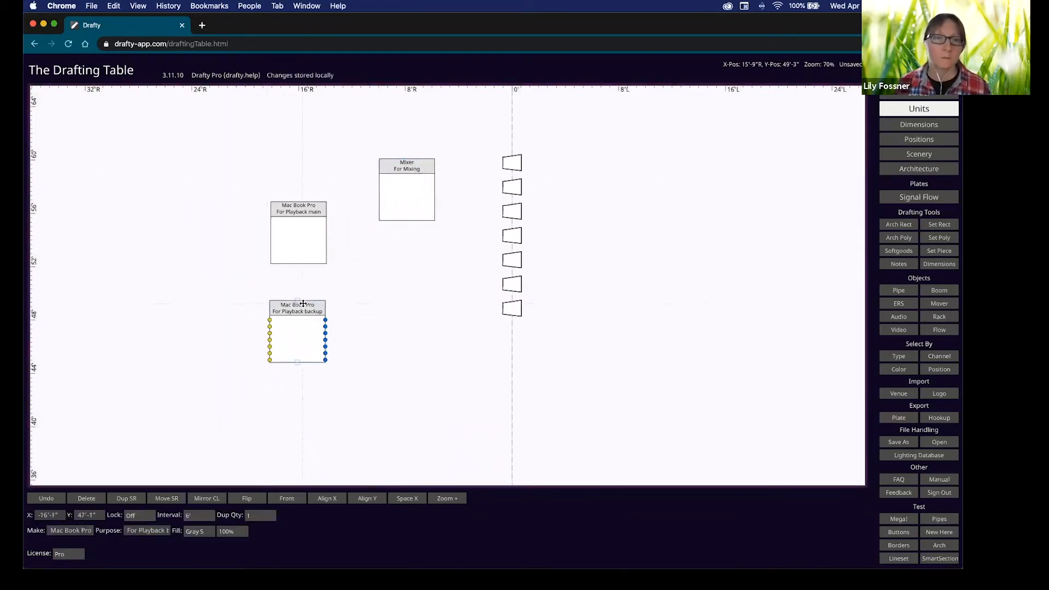
Wire the main MacBook Pro's Out-1 and Out-2 to Mixer In-1 and In-2.
left_click_drag(299, 212, 254, 152)
left_click_drag(288, 301, 246, 251)
left_click(259, 200)
left_click_drag(281, 162, 378, 177)
left_click_drag(282, 168, 379, 185)
Stretch the Mixer taller and wire the backup's Out-1/Out-2 to In-10 and In-11.
left_click(265, 274)
left_click(407, 217)
left_click_drag(407, 225, 407, 338)
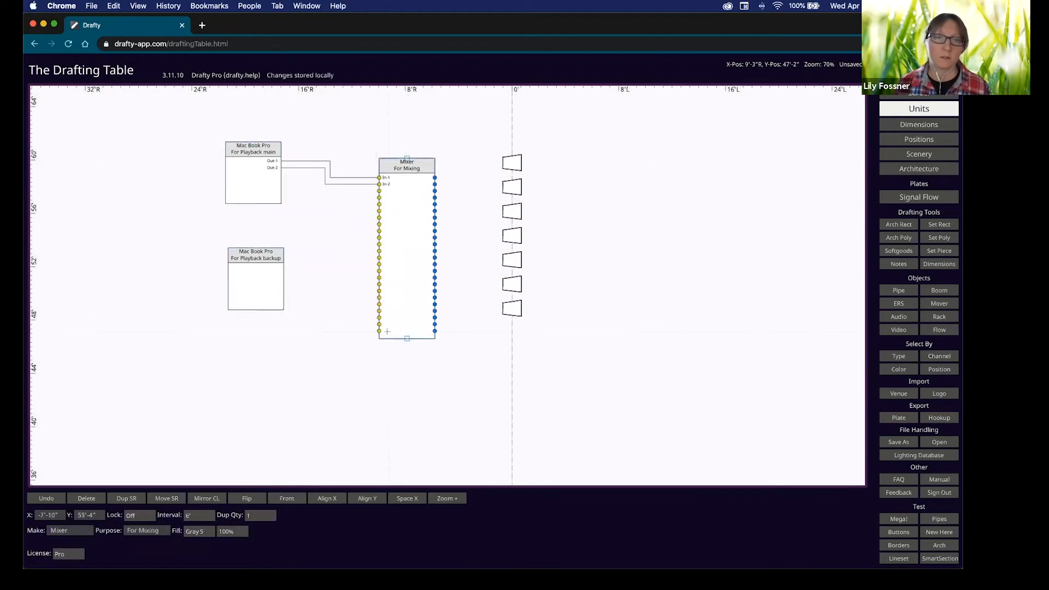
left_click(255, 276)
left_click_drag(284, 267, 381, 245)
left_click(275, 352)
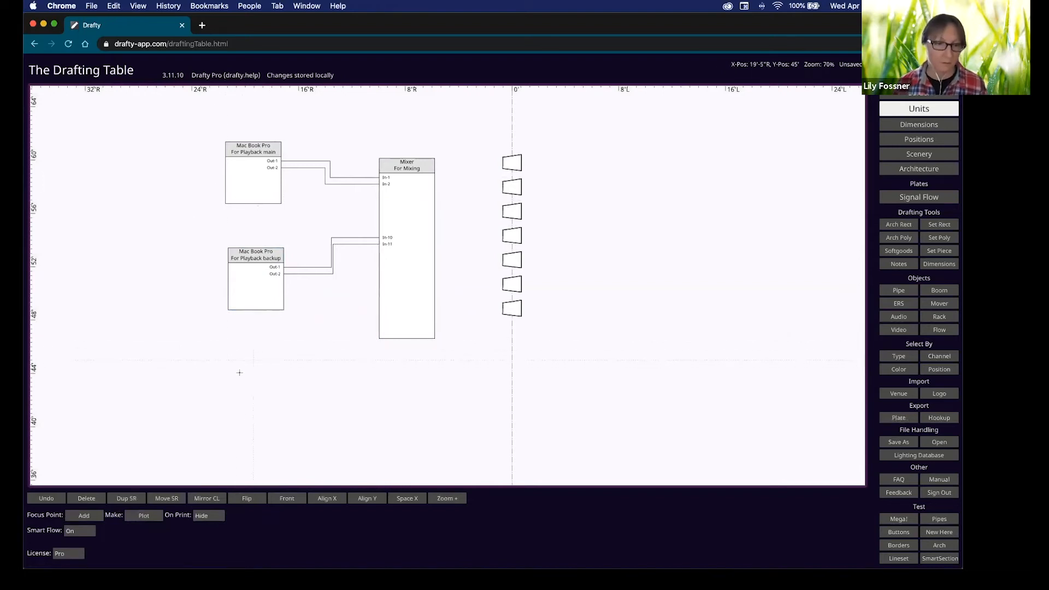
Add a Wired Mic and wire it into Mixer In-18.
key("m")
left_click_drag(250, 377, 375, 289)
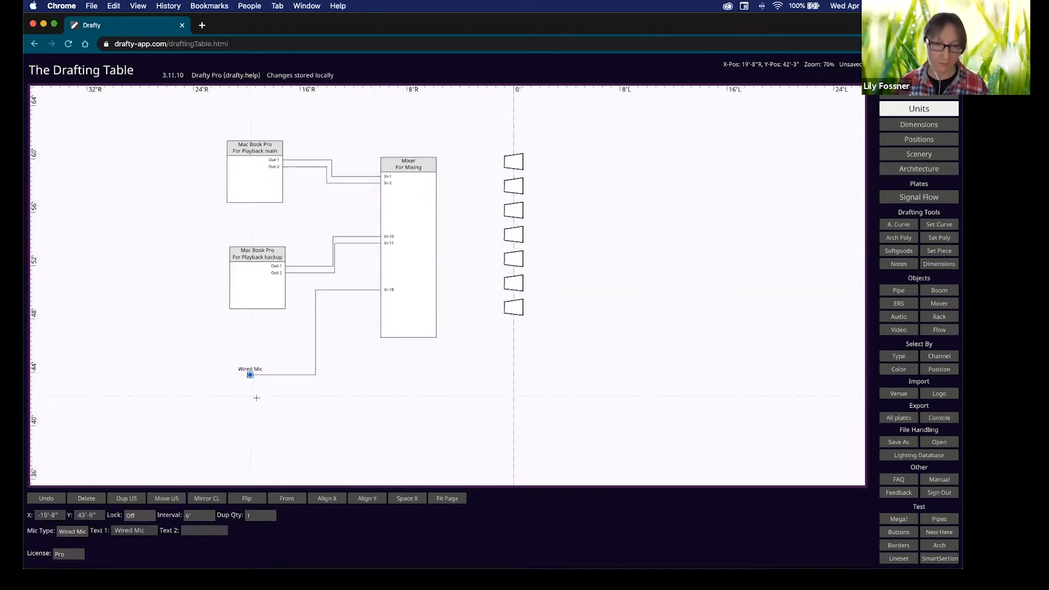
left_click(252, 397)
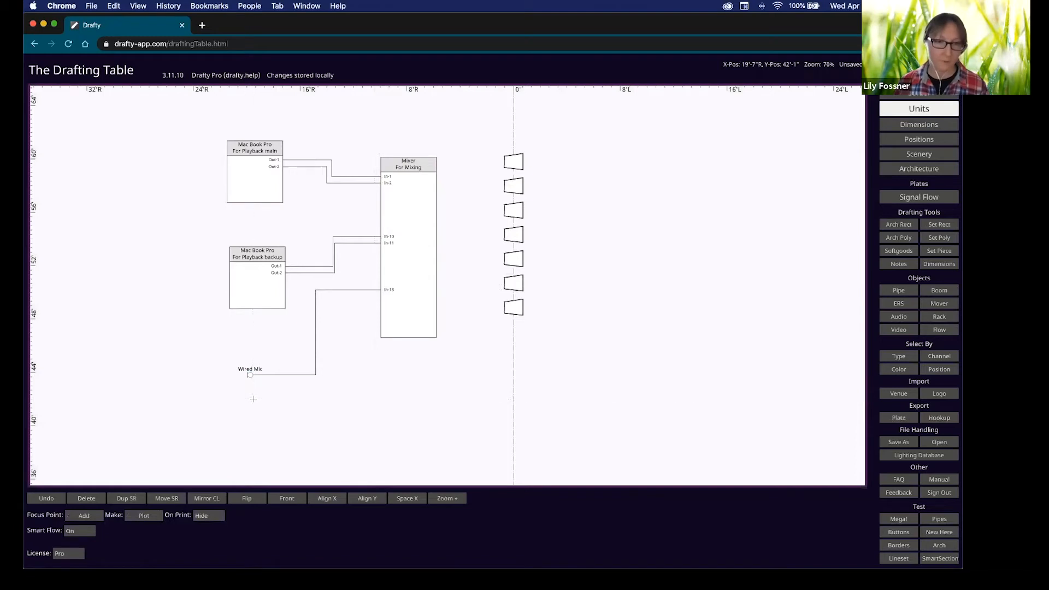
Wire a second mic to In-19 and Mixer Out-1 to Out-4 to the top four speakers.
key("m")
left_click_drag(252, 398, 381, 297)
left_click(433, 202)
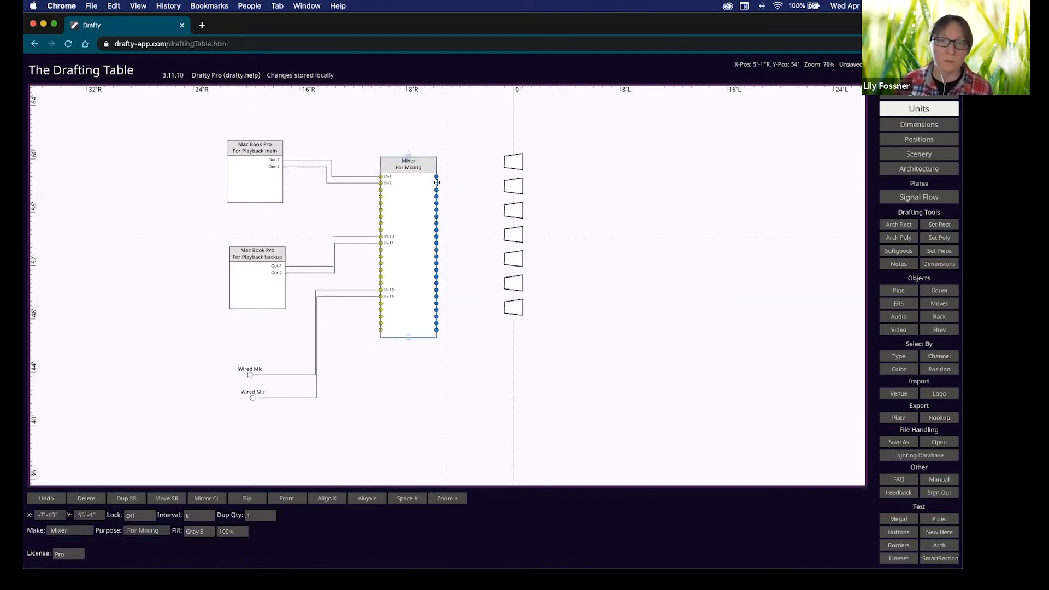
left_click_drag(435, 177, 509, 162)
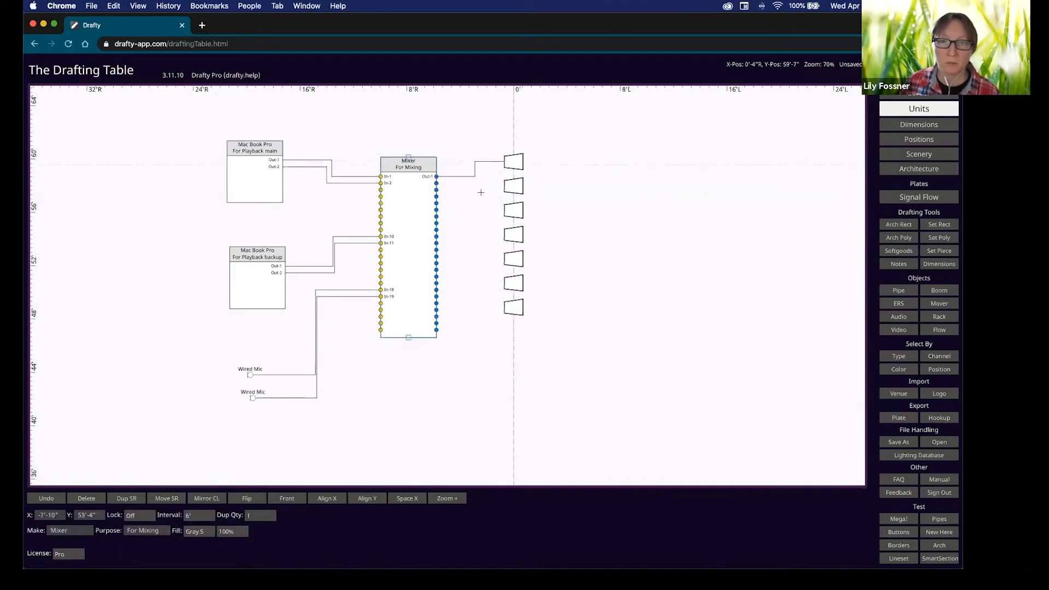
left_click_drag(437, 184, 512, 186)
mouse_move(437, 190)
left_mouse_down()
mouse_move(511, 209)
mouse_move(471, 218)
mouse_move(512, 235)
mouse_move(446, 228)
mouse_move(457, 213)
mouse_move(401, 164)
left_mouse_up()
Nudge the Mixer and top speaker up and raise the playback boxes.
mouse_move(517, 164)
left_mouse_down()
mouse_move(513, 133)
mouse_move(525, 156)
left_mouse_up()
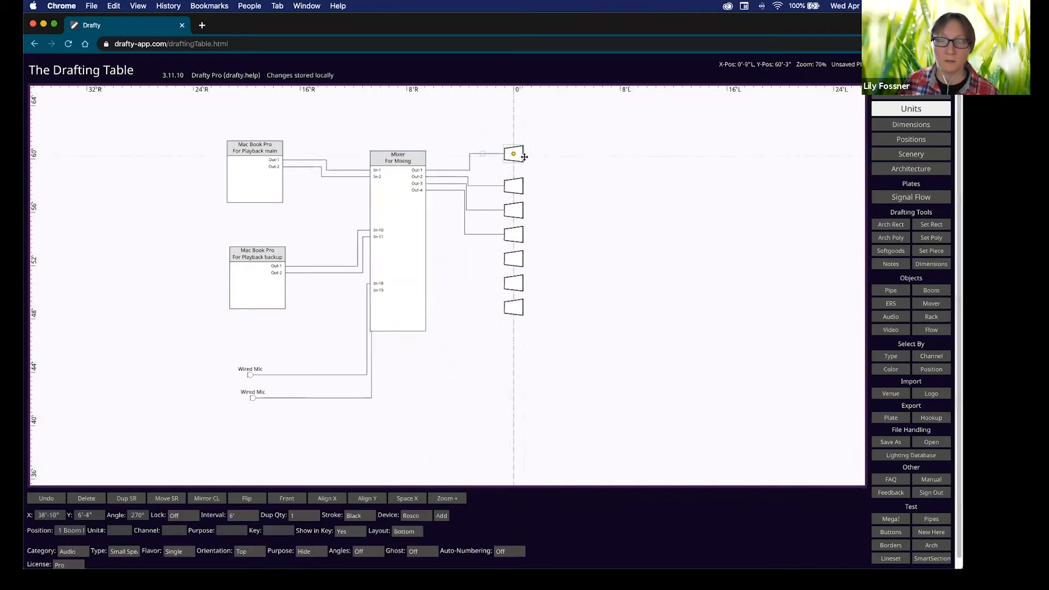
left_click_drag(252, 143, 256, 122)
left_click_drag(279, 260, 279, 250)
scroll(376, 179, "up", 5)
Rename the Mixer's In-1 input label to 'Main Playback'.
double_click(376, 165)
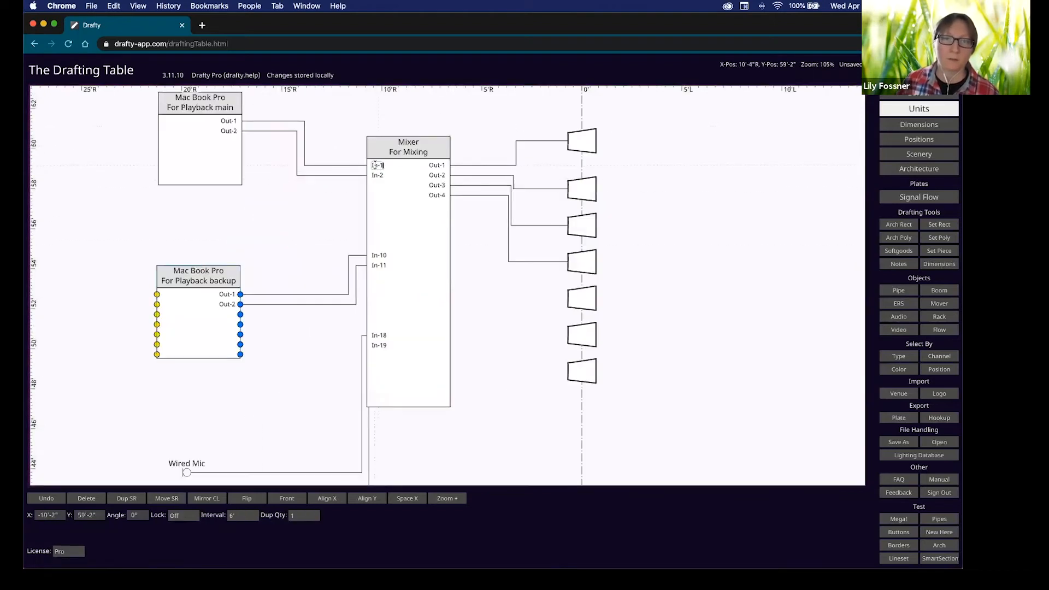
left_click(375, 165)
key("BackSpace")
type("Main in")
key("BackSpace")
key("BackSpace")
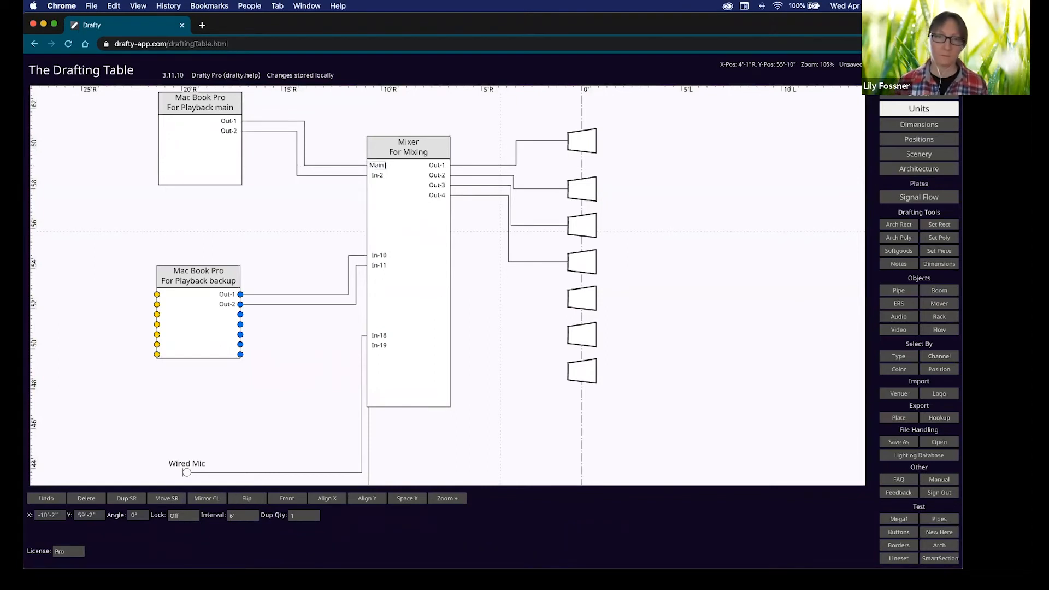
type("P")
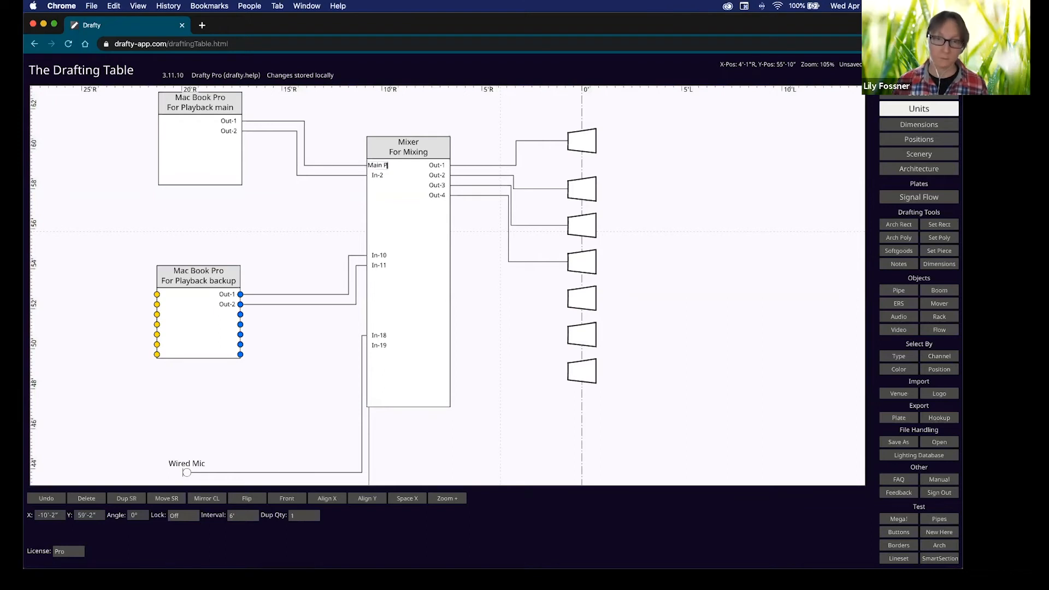
type("alayback")
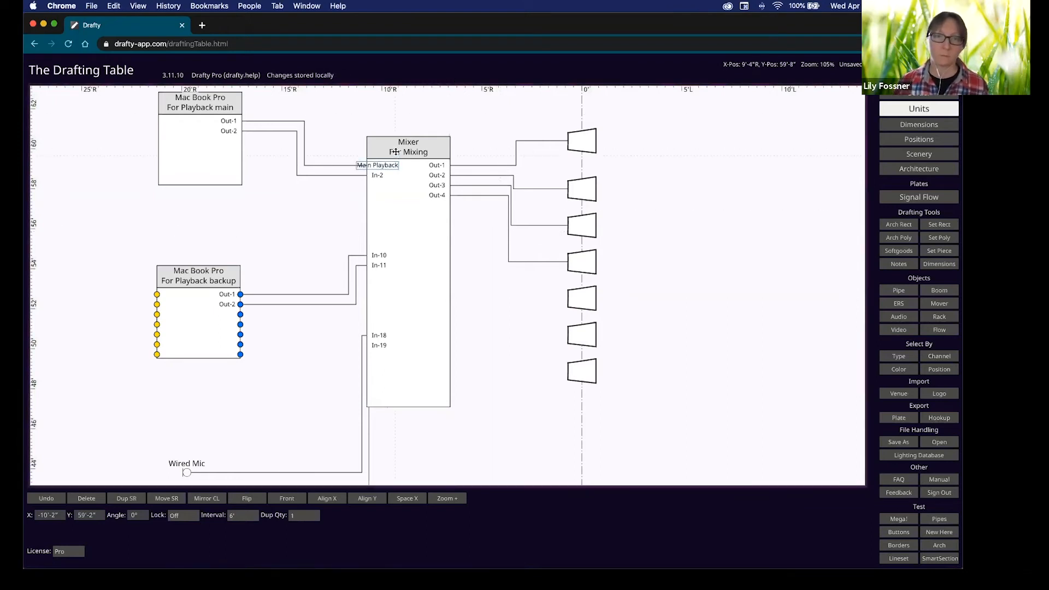
left_click_drag(409, 164, 398, 154)
Rename In-10 to 'Backup playback' and zoom out to the whole diagram.
left_click(371, 243)
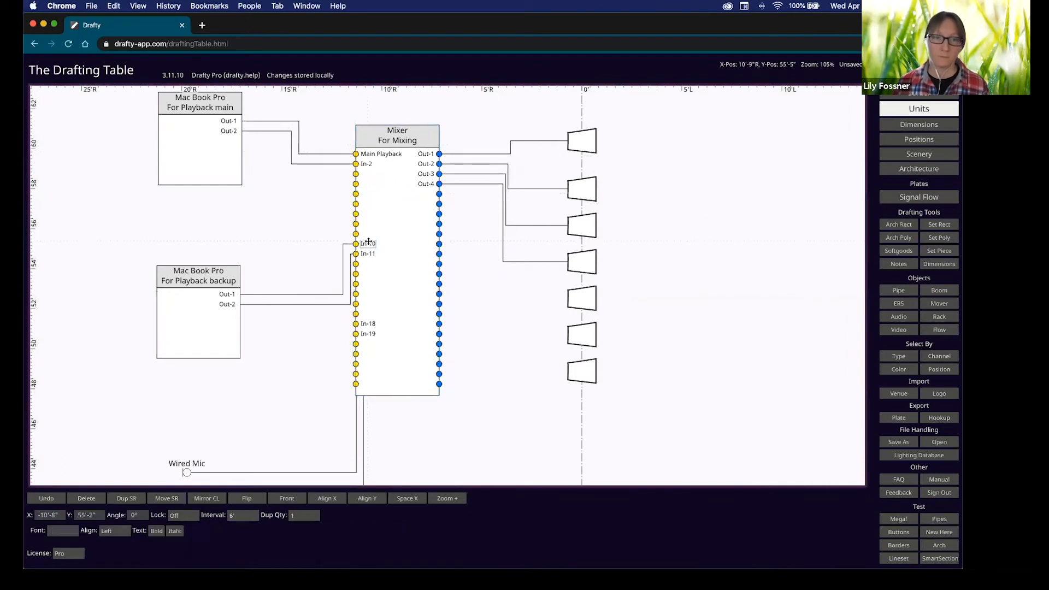
key("BackSpace")
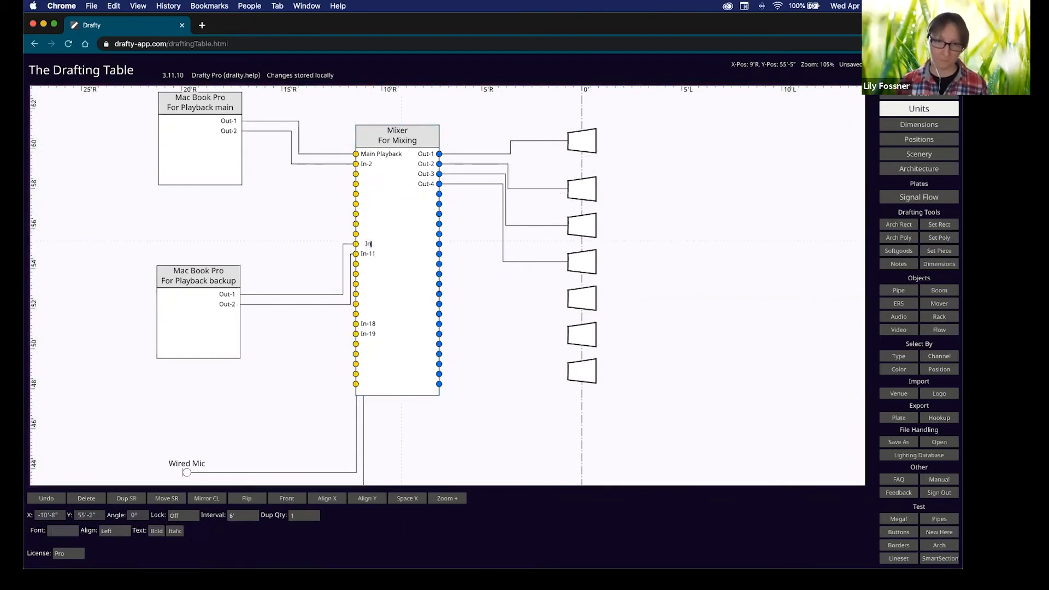
type("Backup playback")
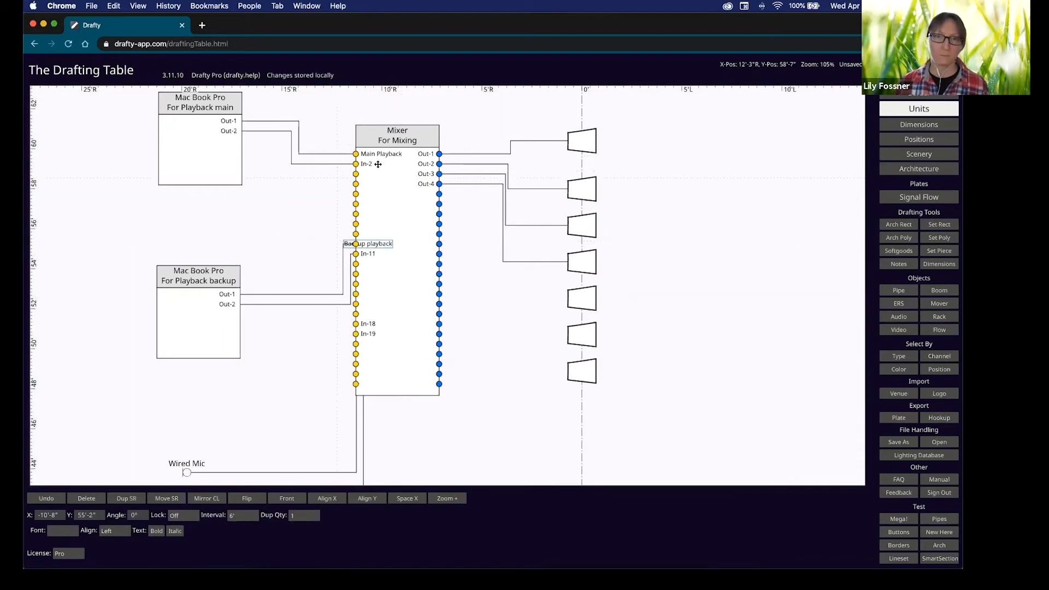
left_click_drag(386, 137, 402, 142)
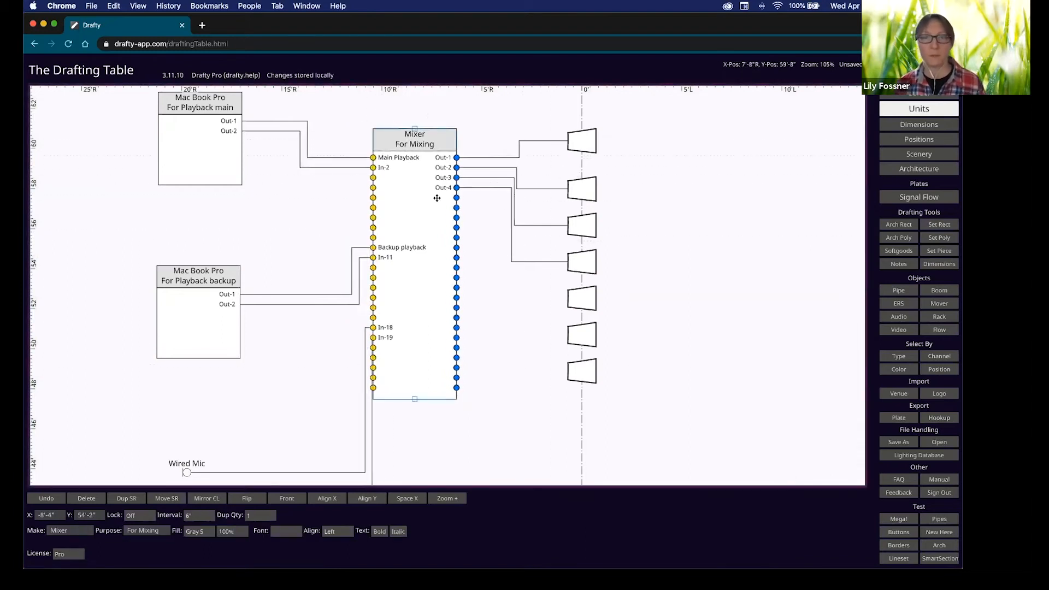
scroll(518, 372, "down", 3)
middle_click_drag(474, 346, 385, 280)
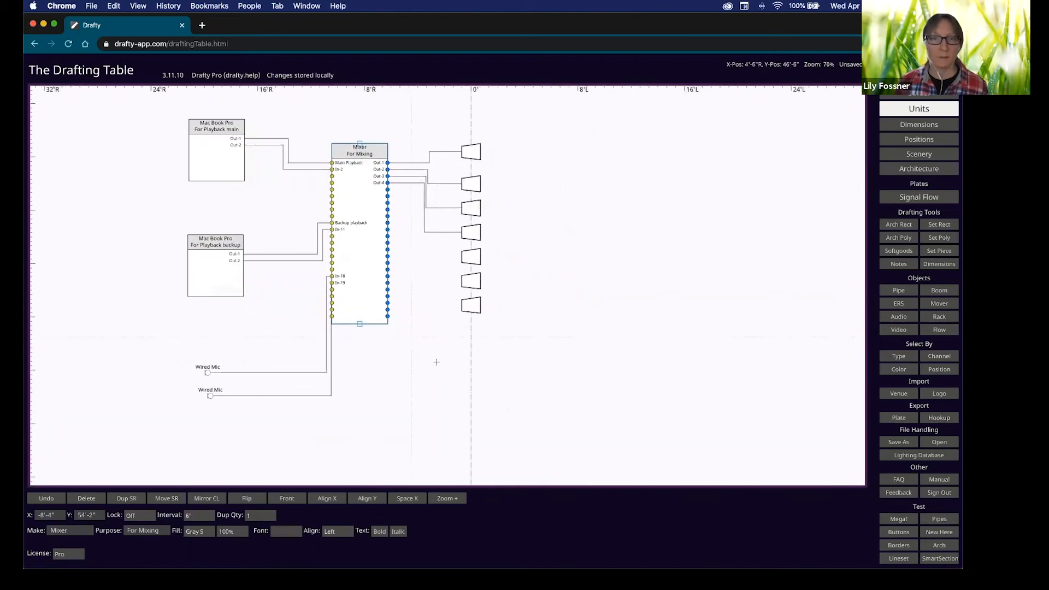
scroll(436, 362, "down", 2)
scroll(340, 312, "down", 1)
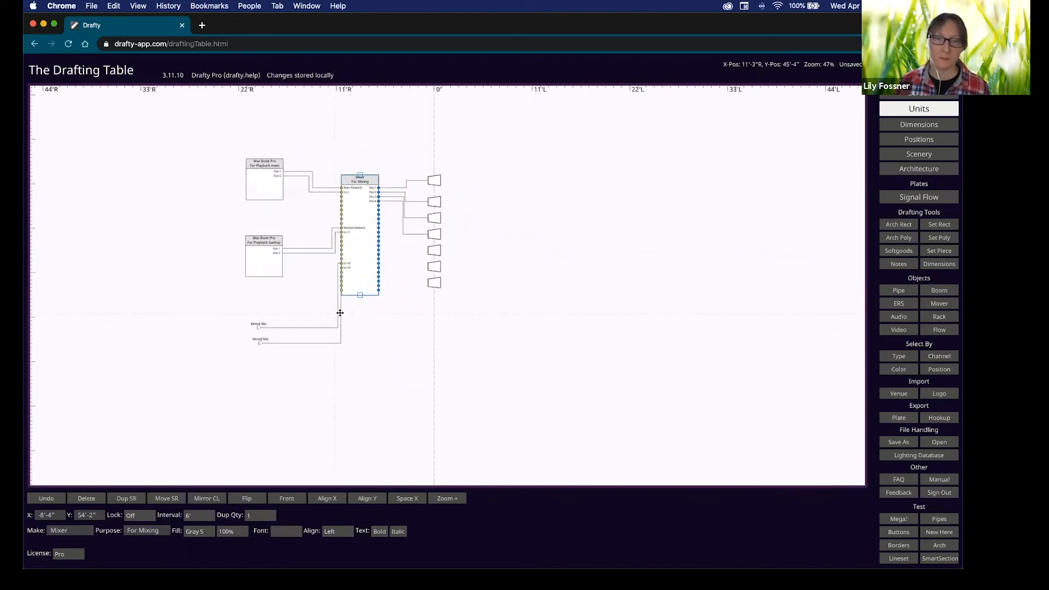
Choose Plot instead of Signal Flow in the Plates list.
left_click(928, 199)
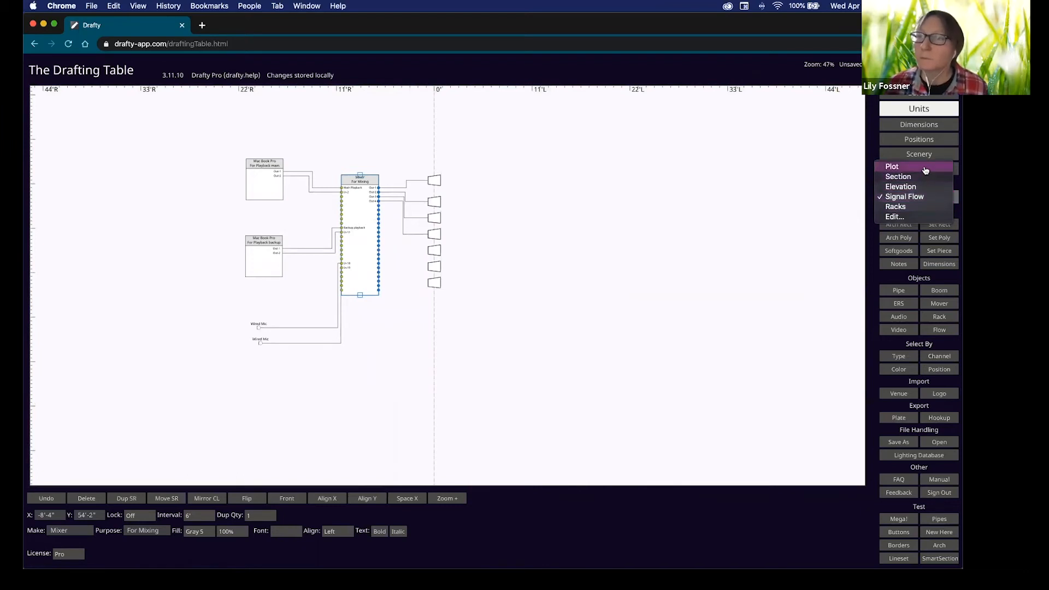
left_click(925, 168)
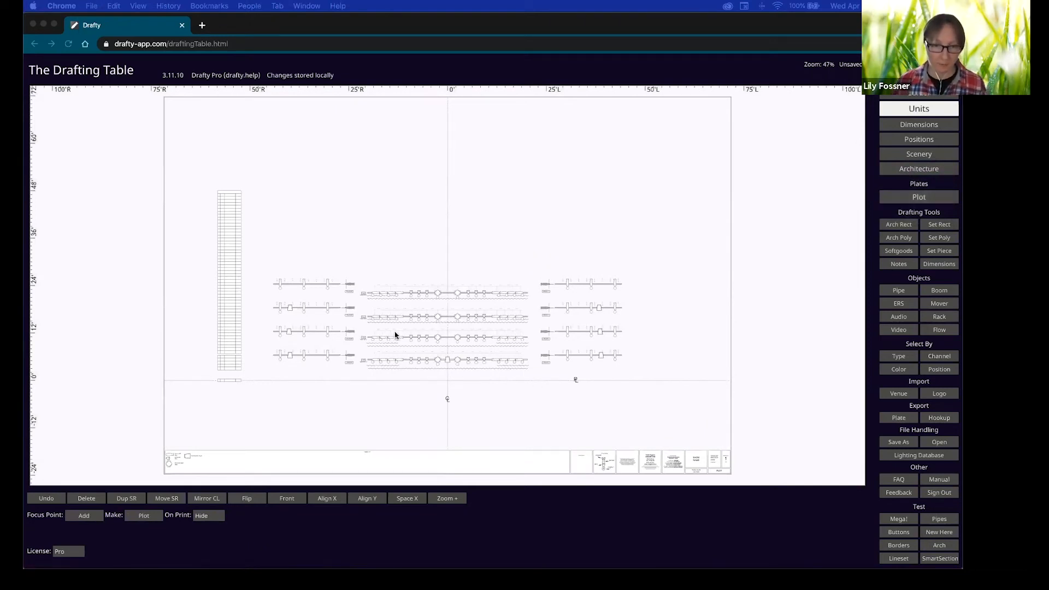
left_click(501, 406)
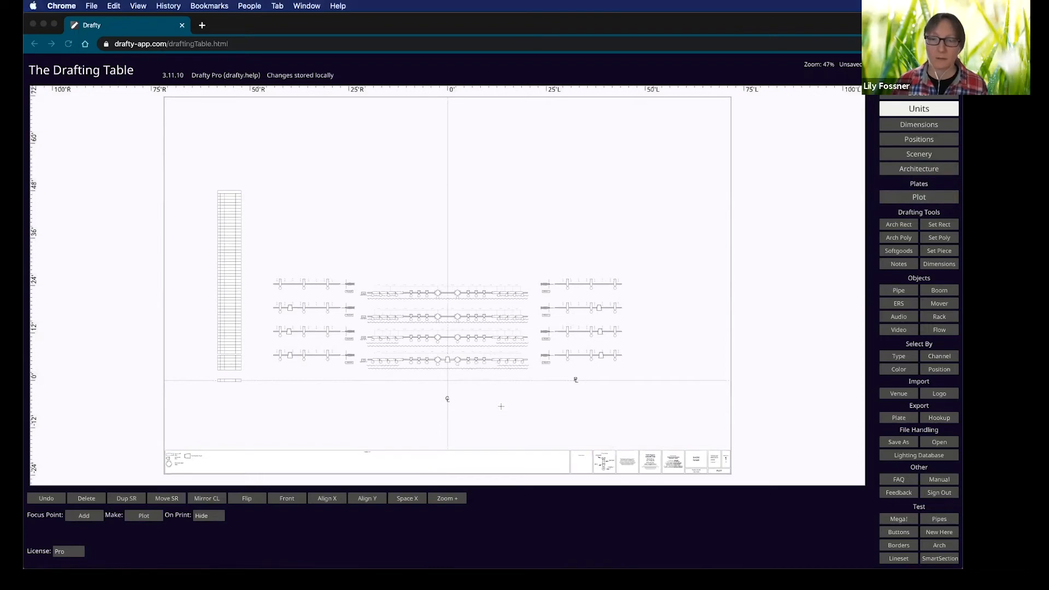
In the Lighting Database, fill Purpose 'side <' for channels 1–3.
left_click(921, 456)
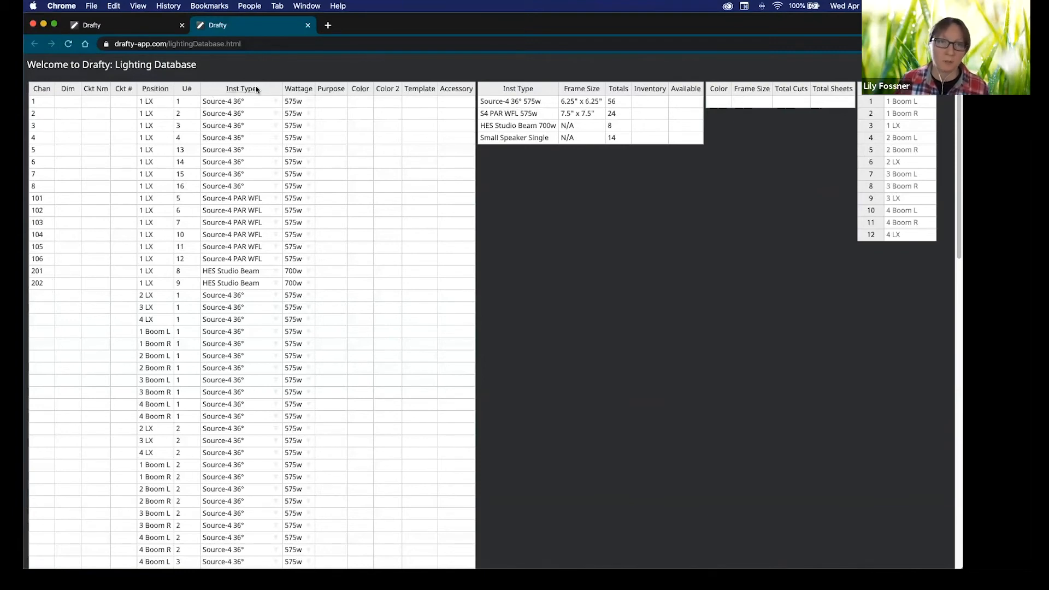
left_click(331, 104)
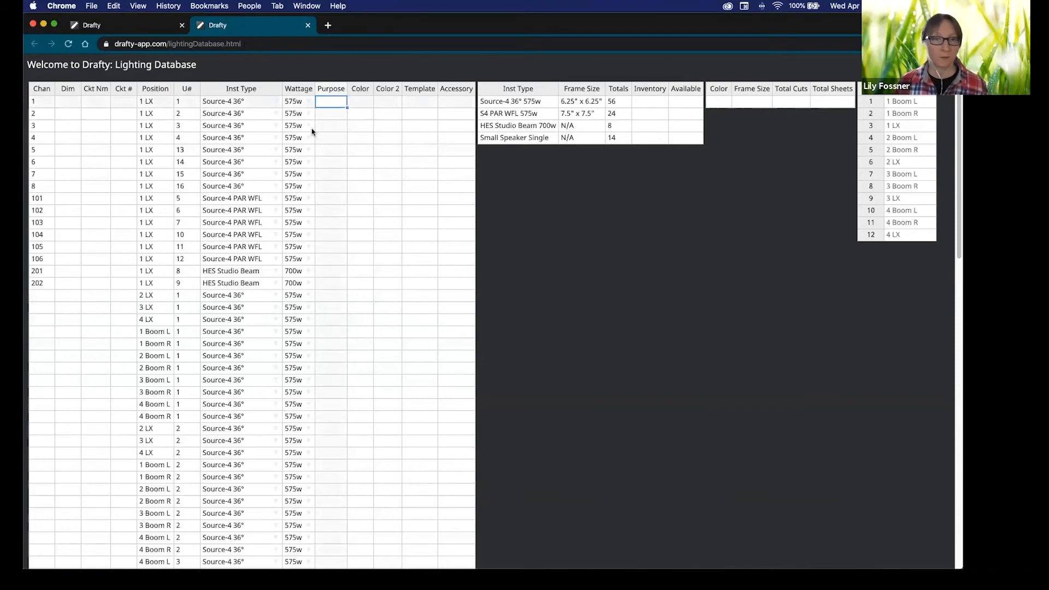
left_click(329, 130, "shift")
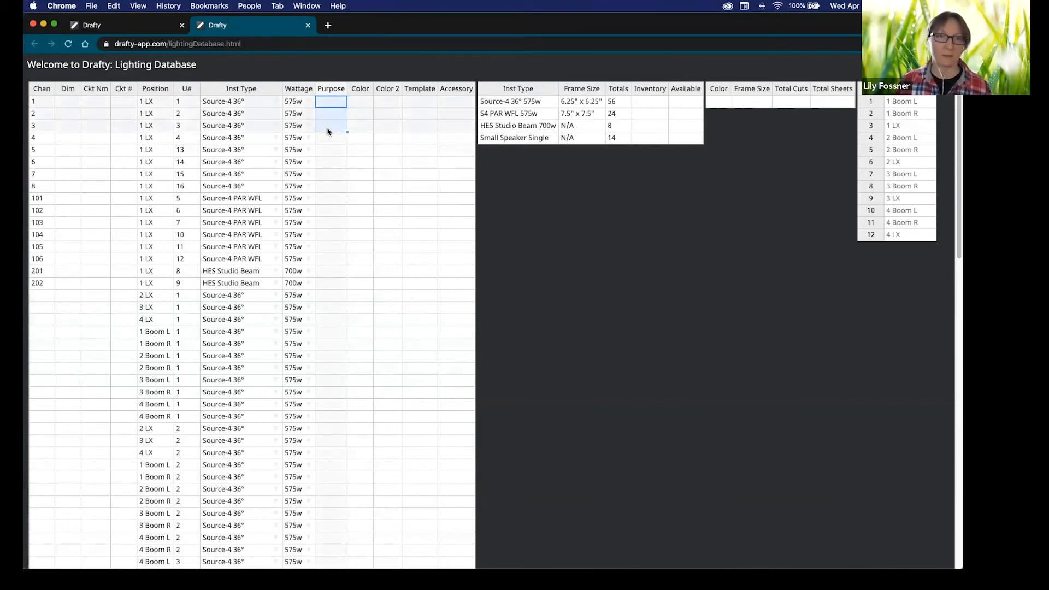
type("side <")
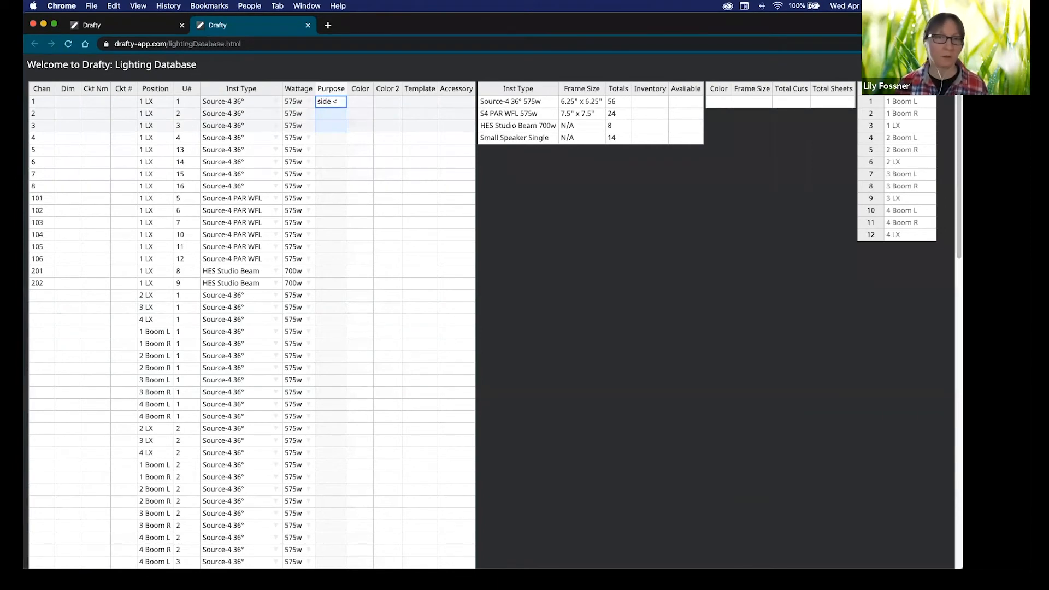
key("ctrl+Return")
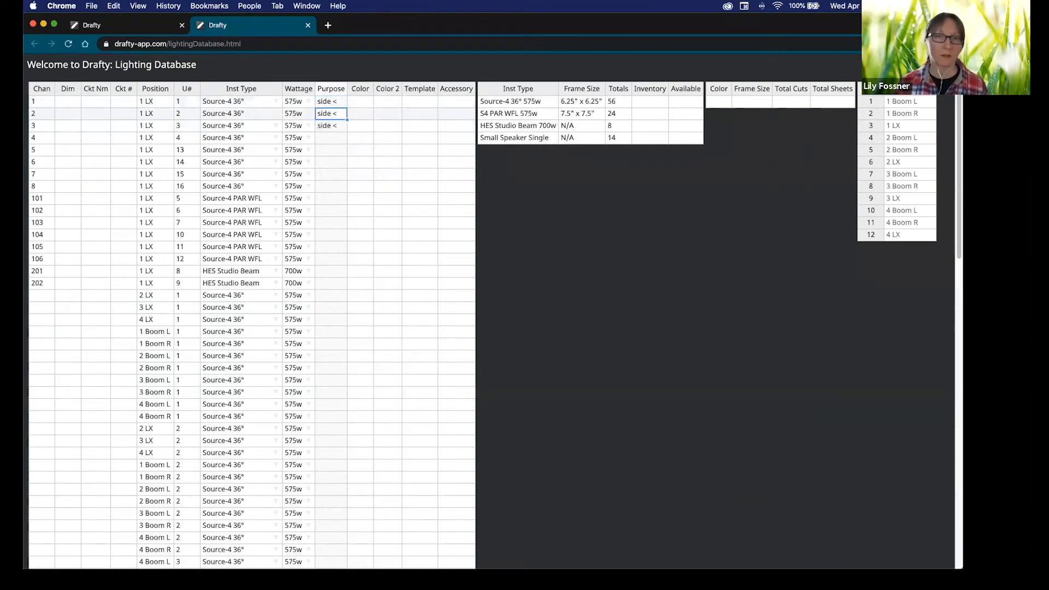
Fill Color R54 and Template 'breakup' for channels 1–3.
left_click(359, 103)
left_click(363, 129, "shift")
type("R54")
key("ctrl+Return")
left_click(420, 102)
left_click(420, 130, "shift")
type("breakup")
key("ctrl+Return")
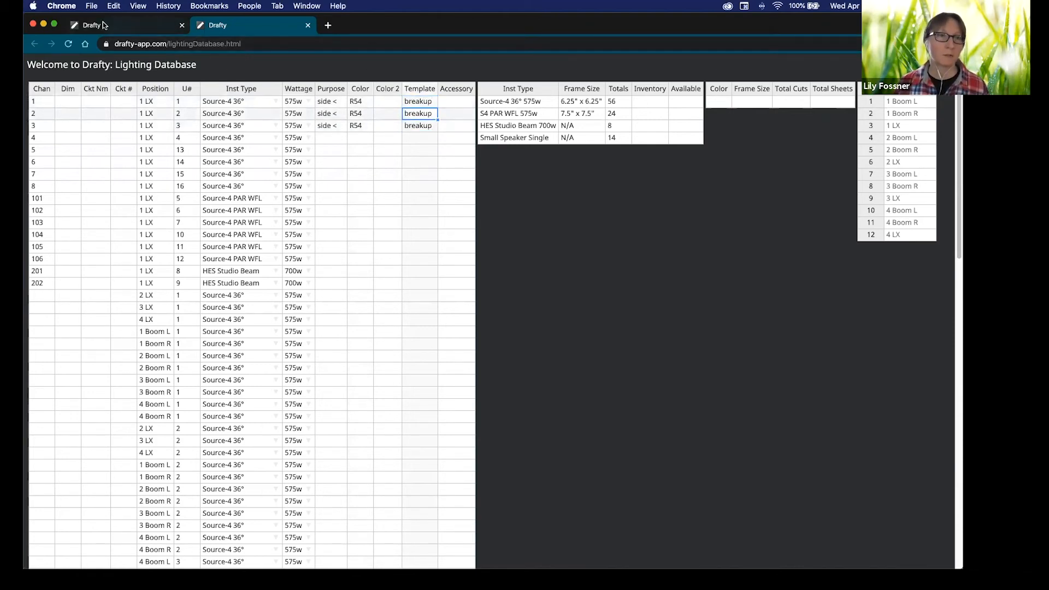
On the plot, select units 1–4 on the 1 LX pipe.
left_click(174, 27)
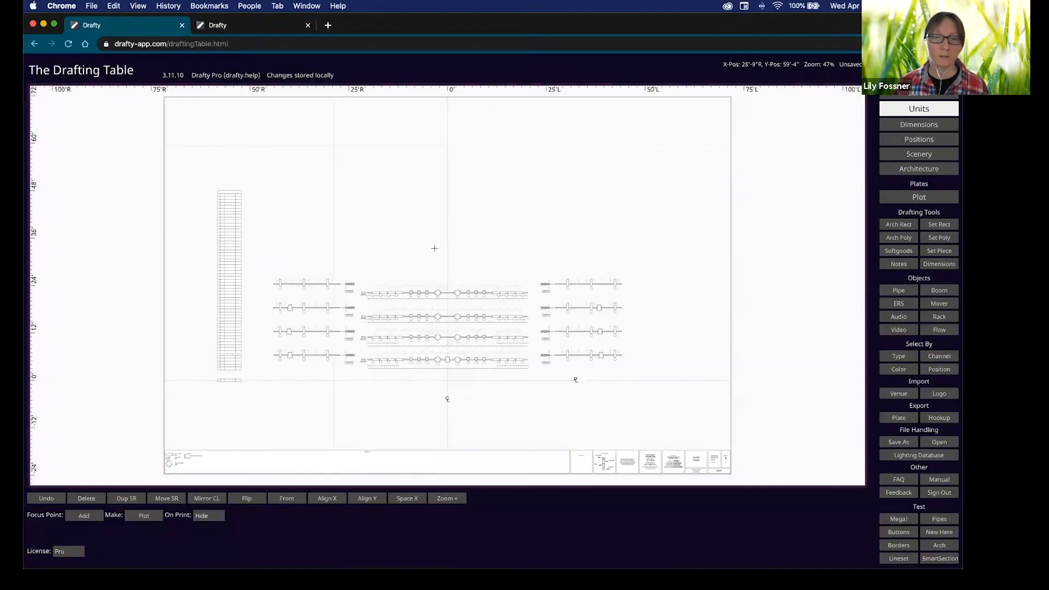
scroll(521, 374, "up", 10)
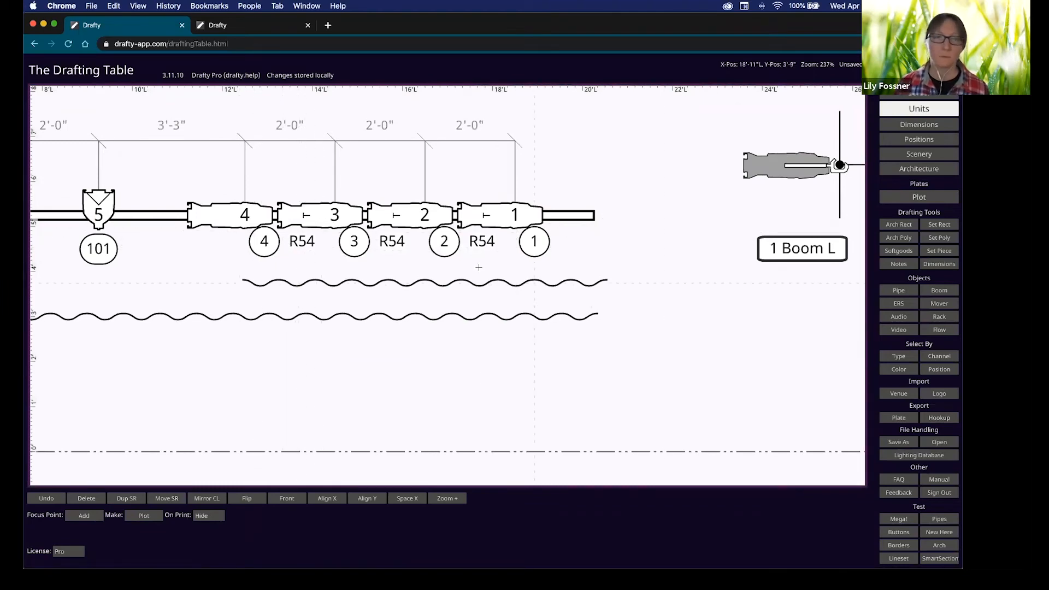
scroll(520, 265, "down", 5)
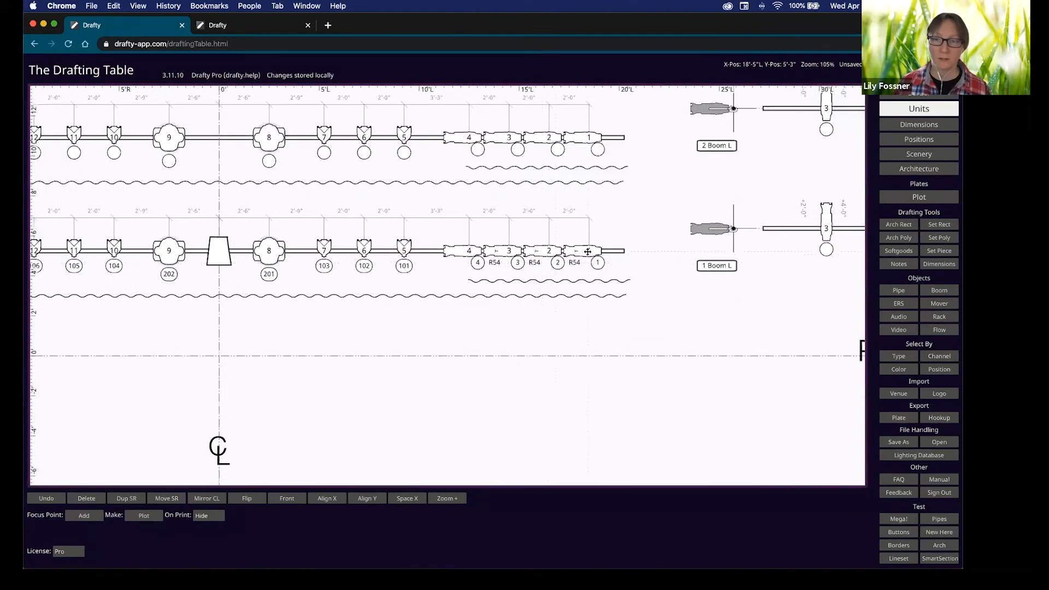
left_click(586, 251)
left_click(546, 251, "shift")
left_click(512, 255, "shift")
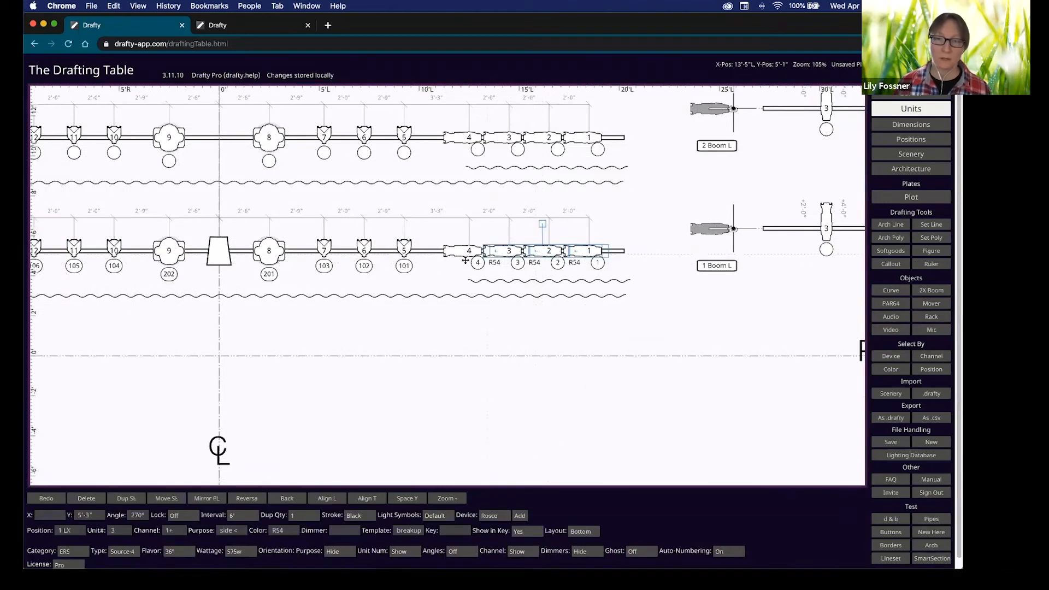
left_click(466, 246, "shift")
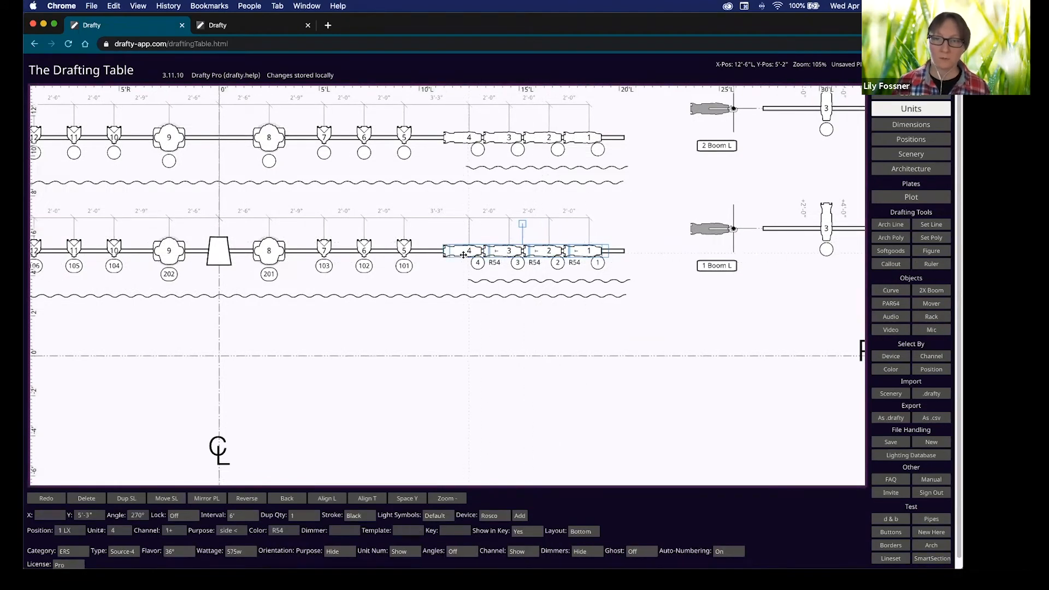
Set the selected units to a 26° flavour at 750w.
left_click(189, 552)
left_click(175, 542)
left_click(240, 552)
key("Return")
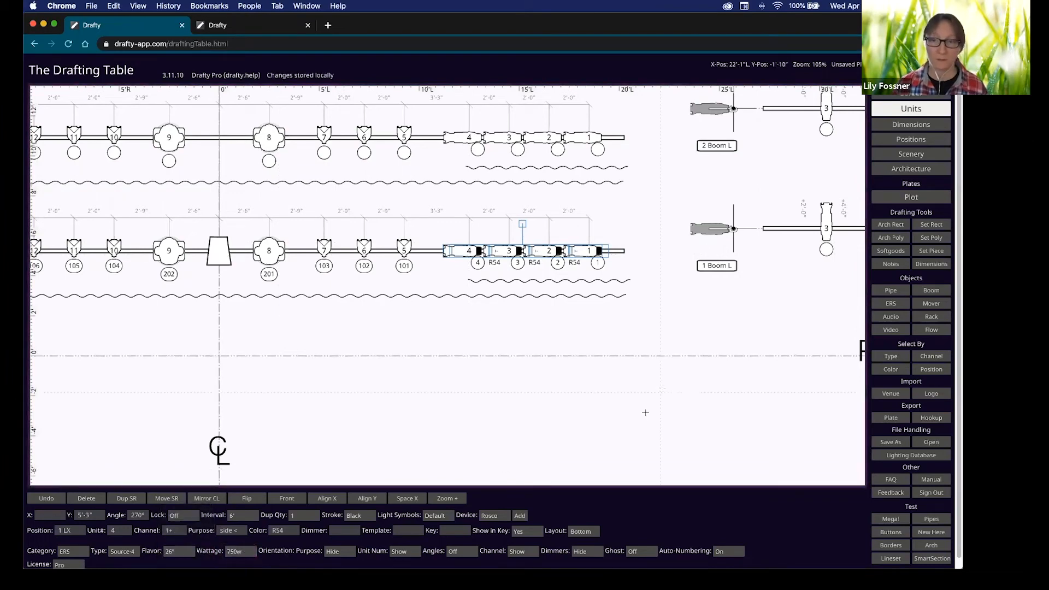
left_click(243, 31)
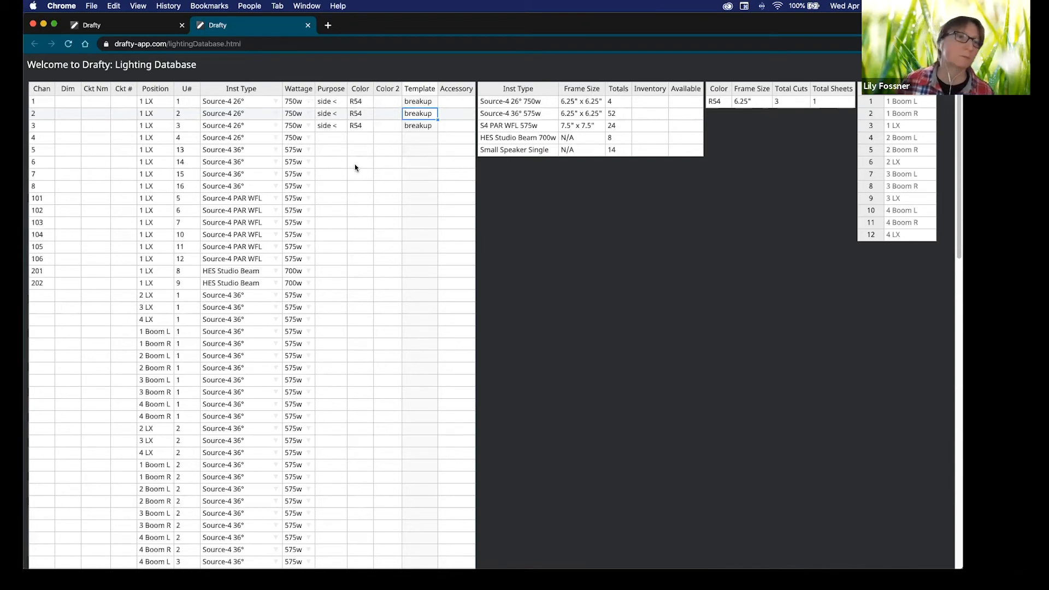
Auto-fill the Dim column with 1+ so channels 1 through 202 get dimmers 1–16.
left_click(68, 101)
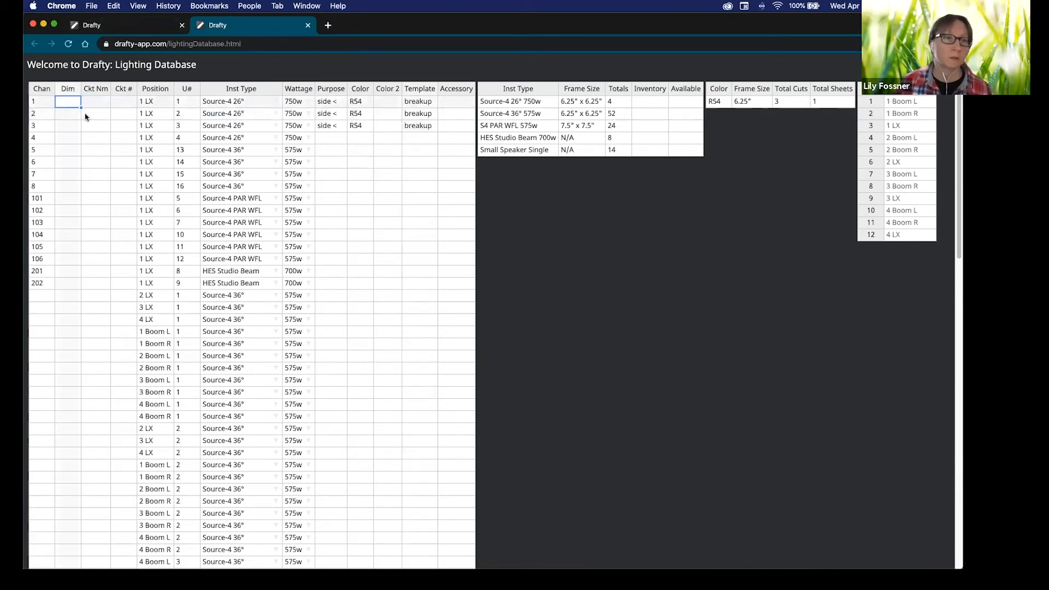
left_click(64, 286, "shift")
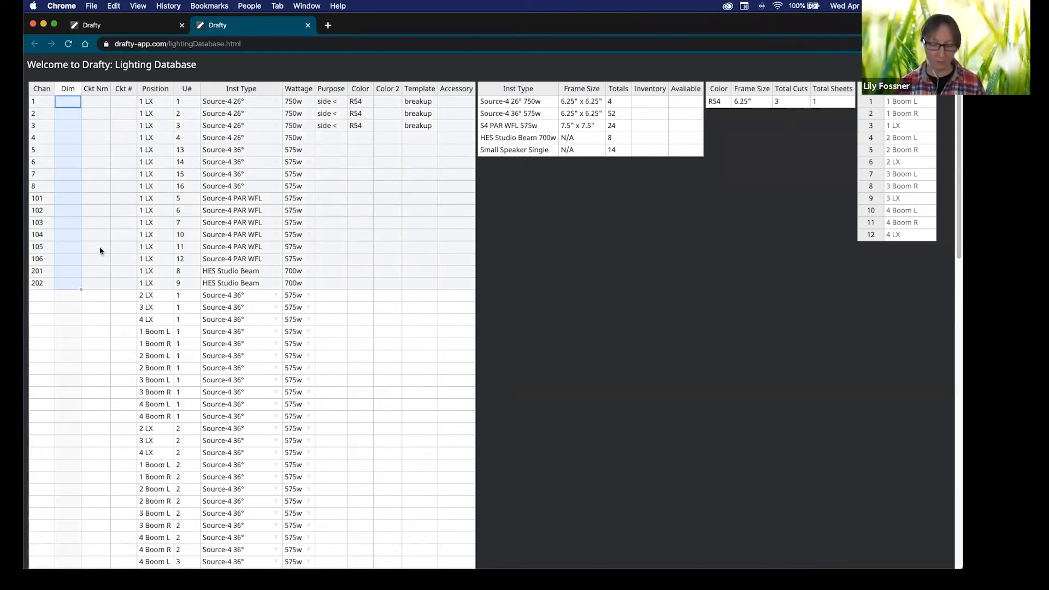
type("1")
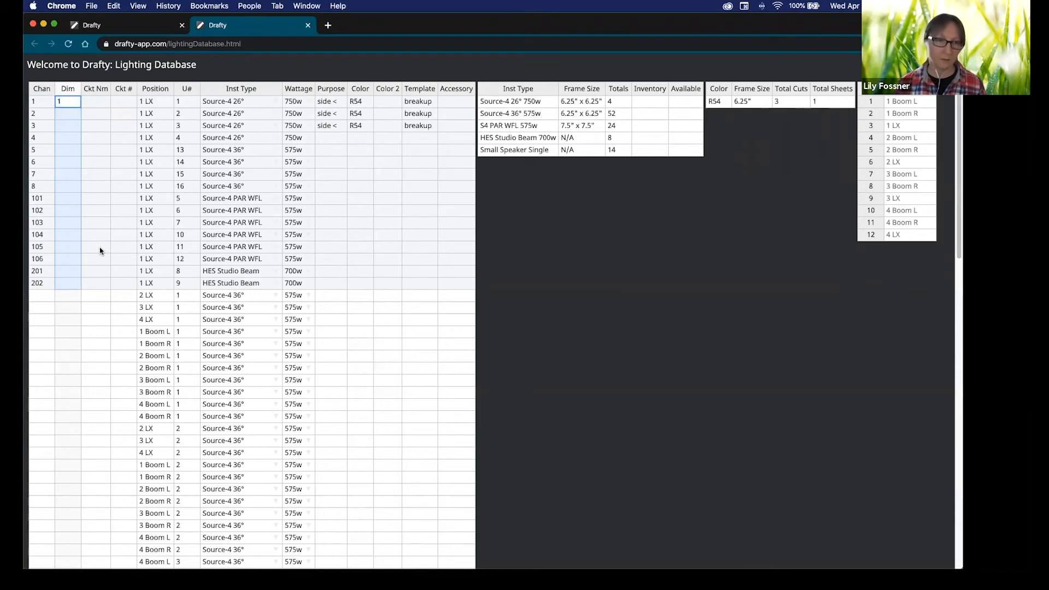
type("+")
key("Return")
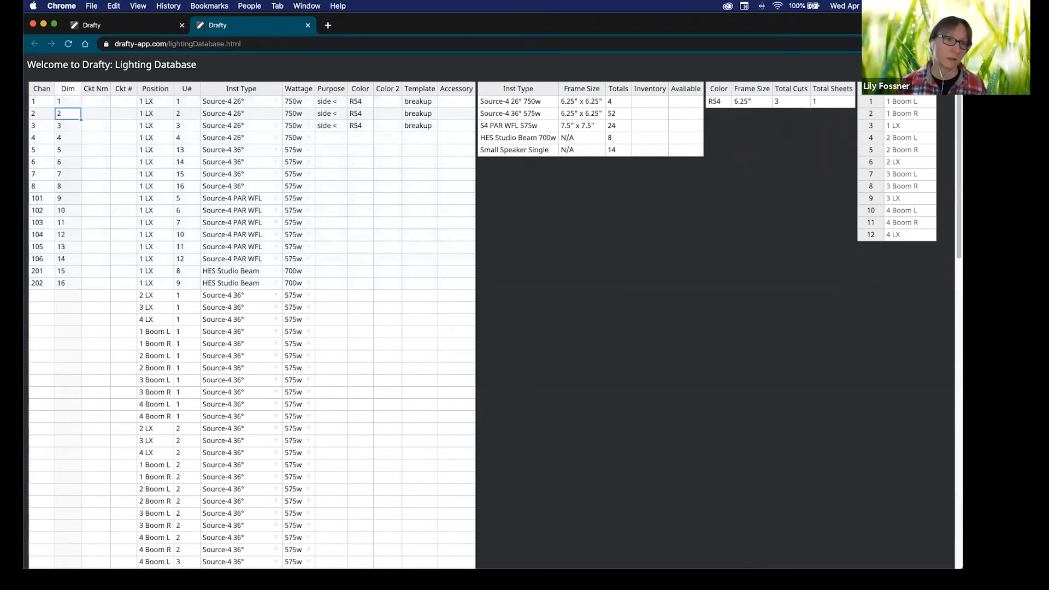
Switch back to the Drafting Table plot and set Dimmers to Show, framing the titleblock row.
left_click(103, 27)
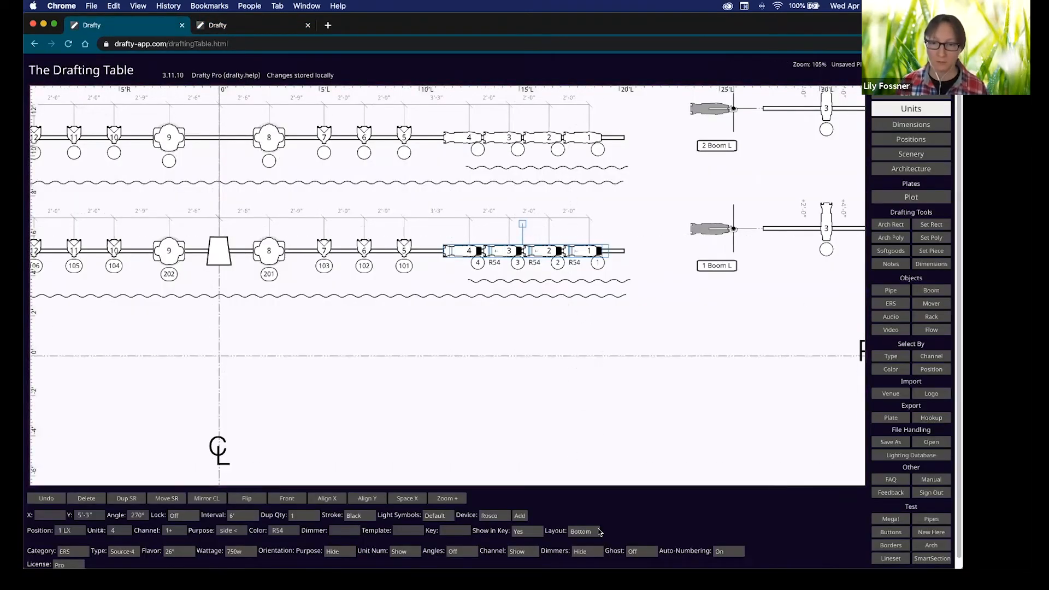
left_click(581, 553)
left_click(596, 559)
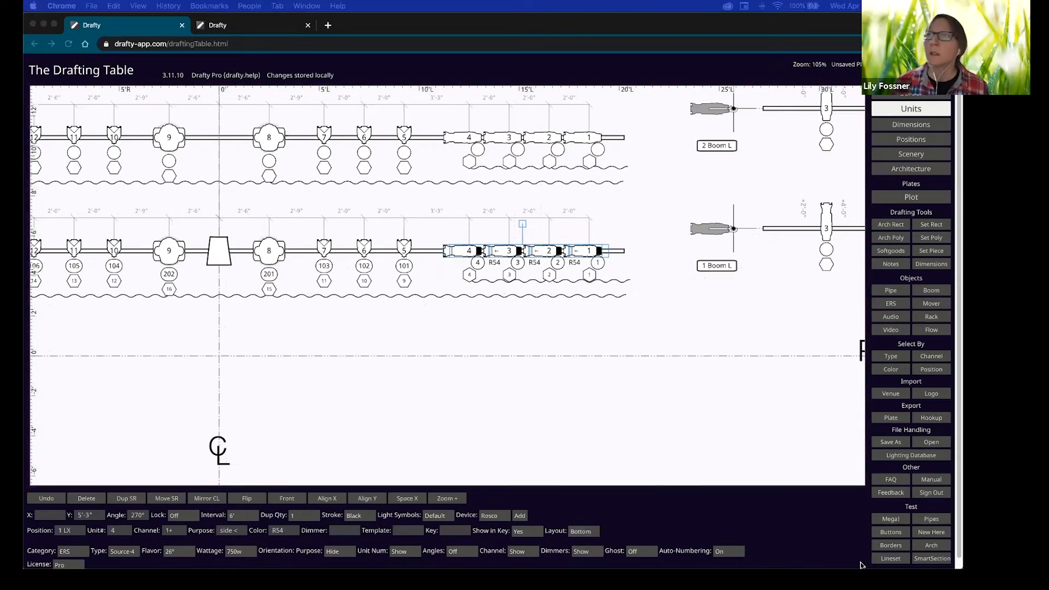
scroll(514, 387, "down", 5)
left_click_drag(673, 456, 664, 325, "alt")
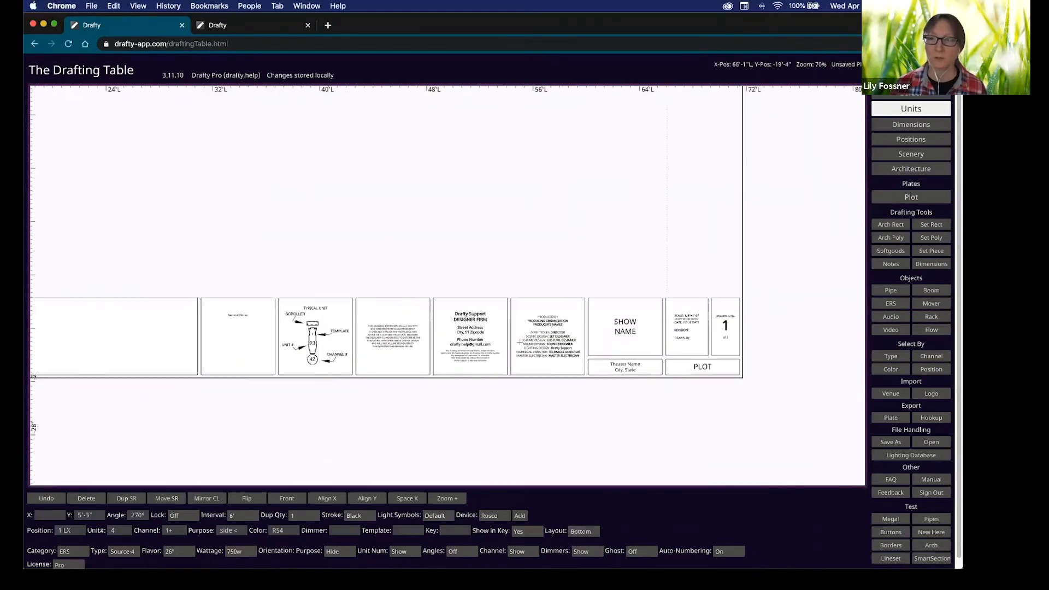
scroll(526, 342, "up", 8)
scroll(581, 349, "right", 5)
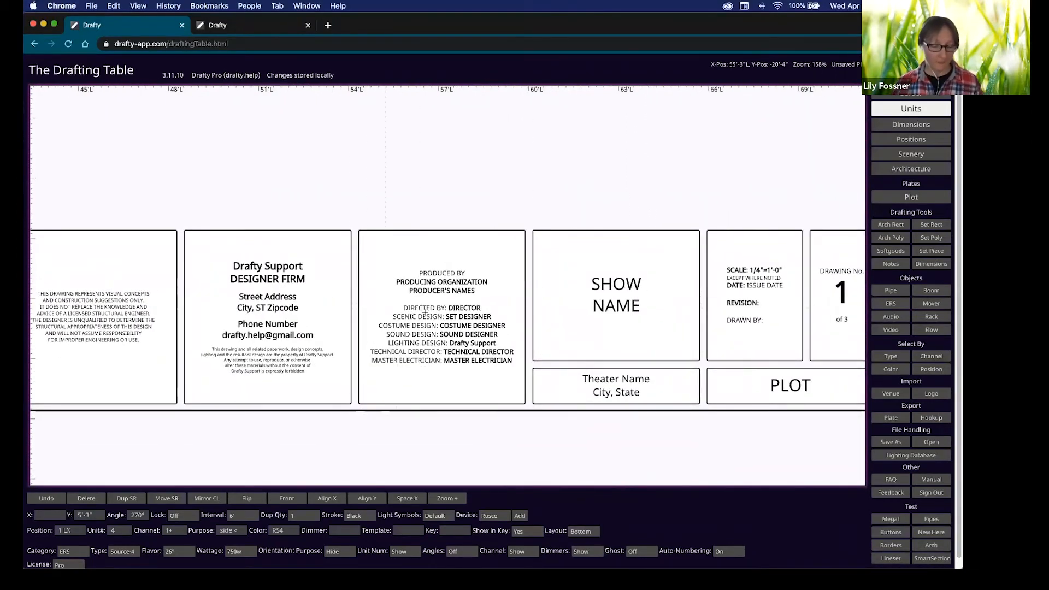
Try the legend at 2x scale, set it back to 1x, and open Titleblock Visibility.
left_click(589, 284)
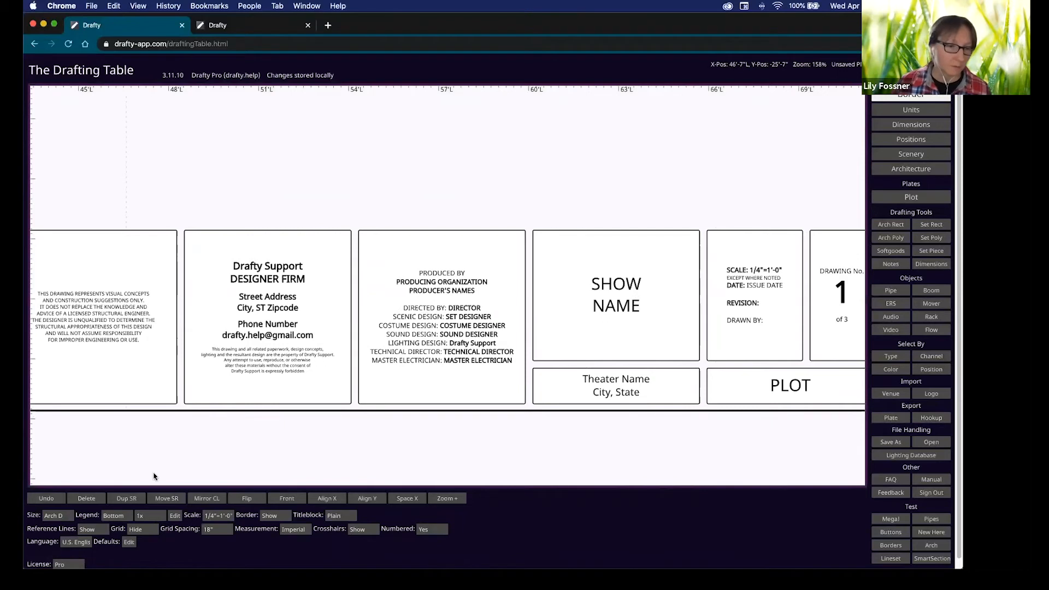
left_click(156, 516)
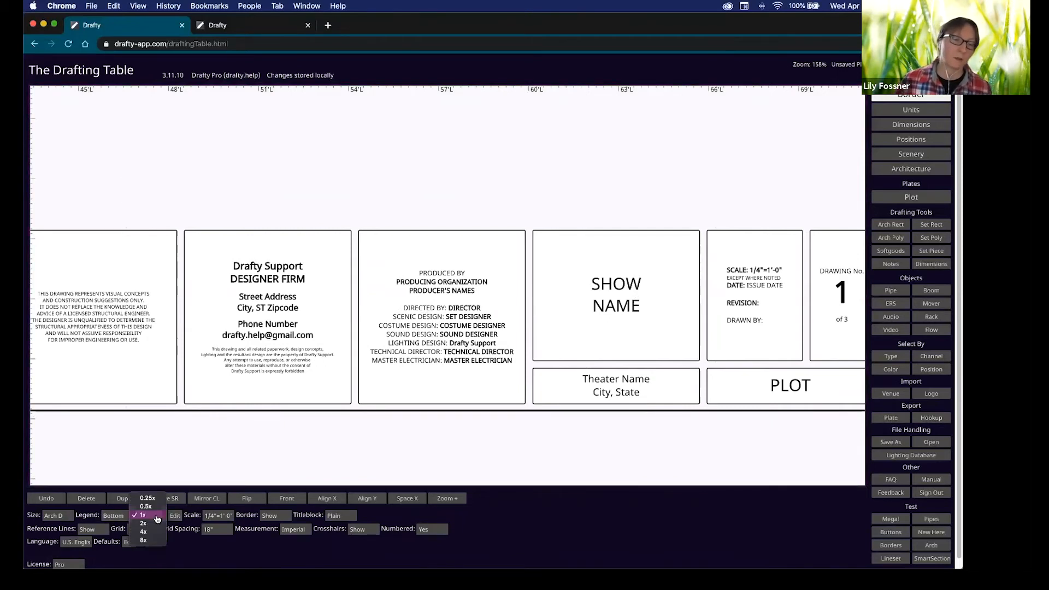
left_click(154, 526)
scroll(215, 443, "down", 10)
left_click_drag(238, 430, 527, 406)
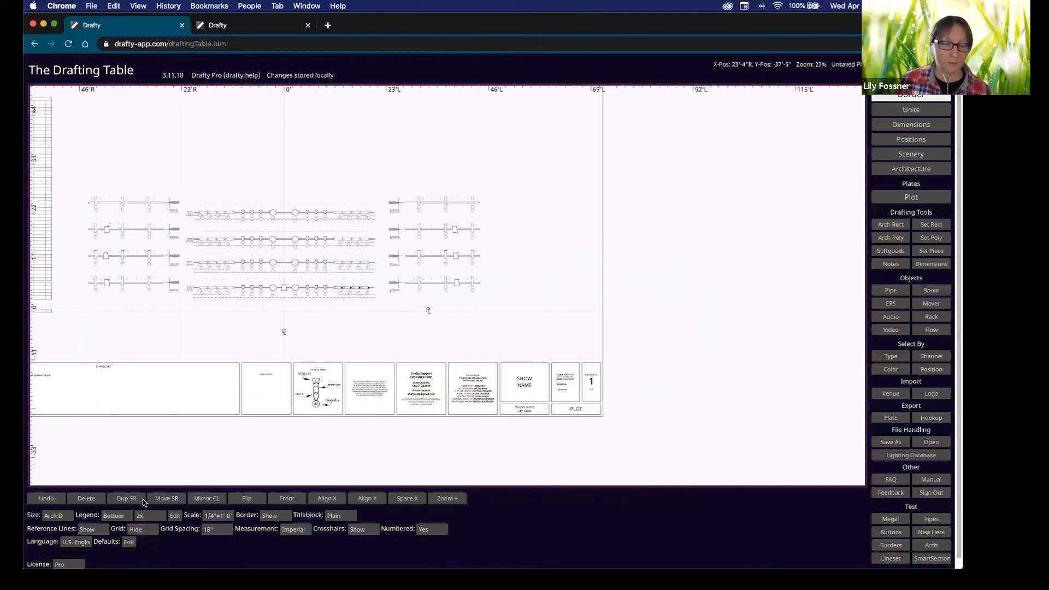
left_click(153, 516)
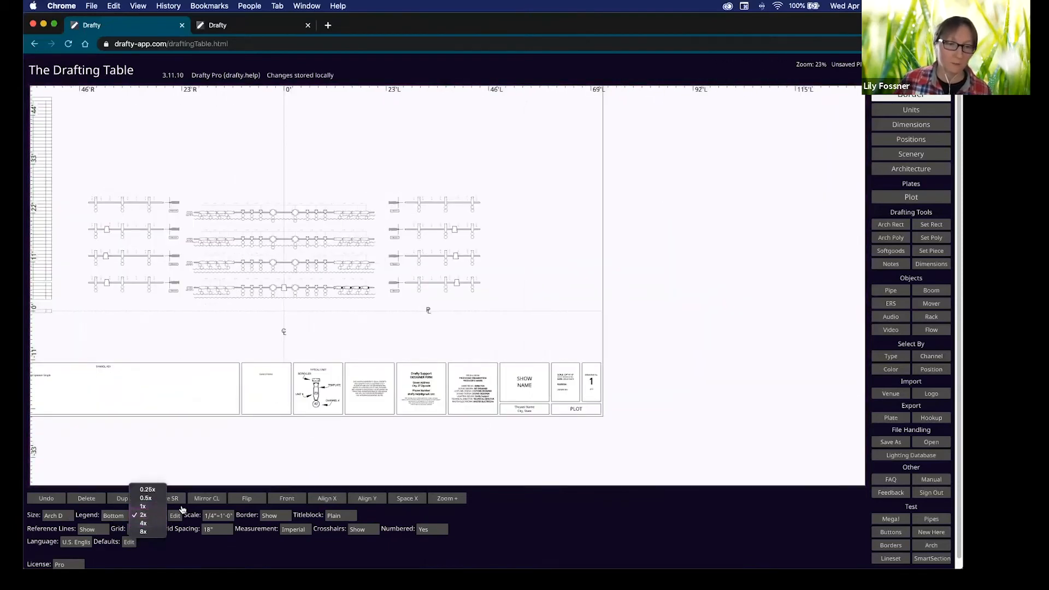
left_click(142, 507)
scroll(538, 409, "up", 8)
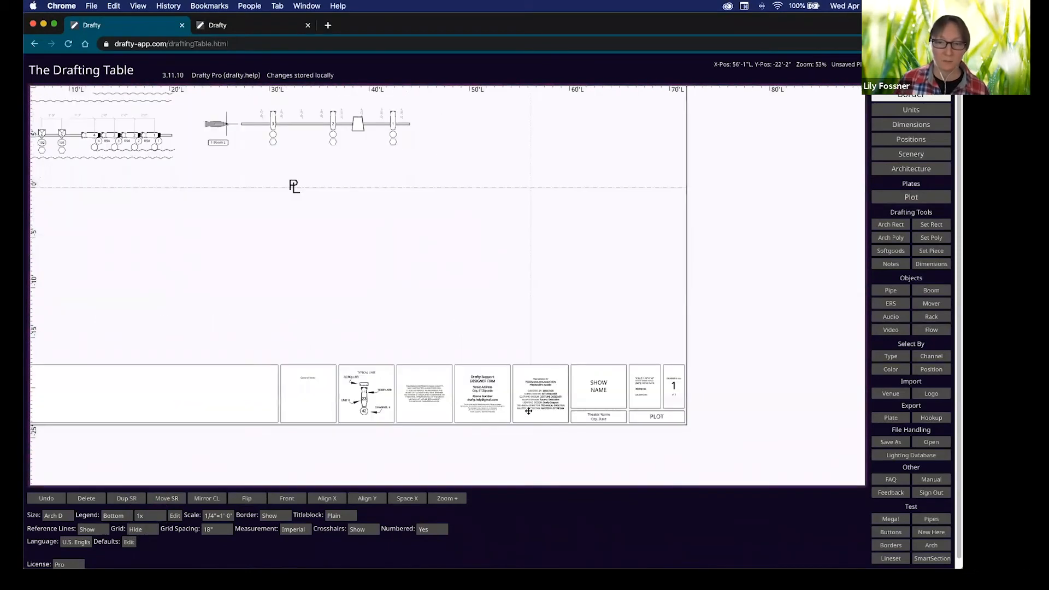
left_click(175, 516)
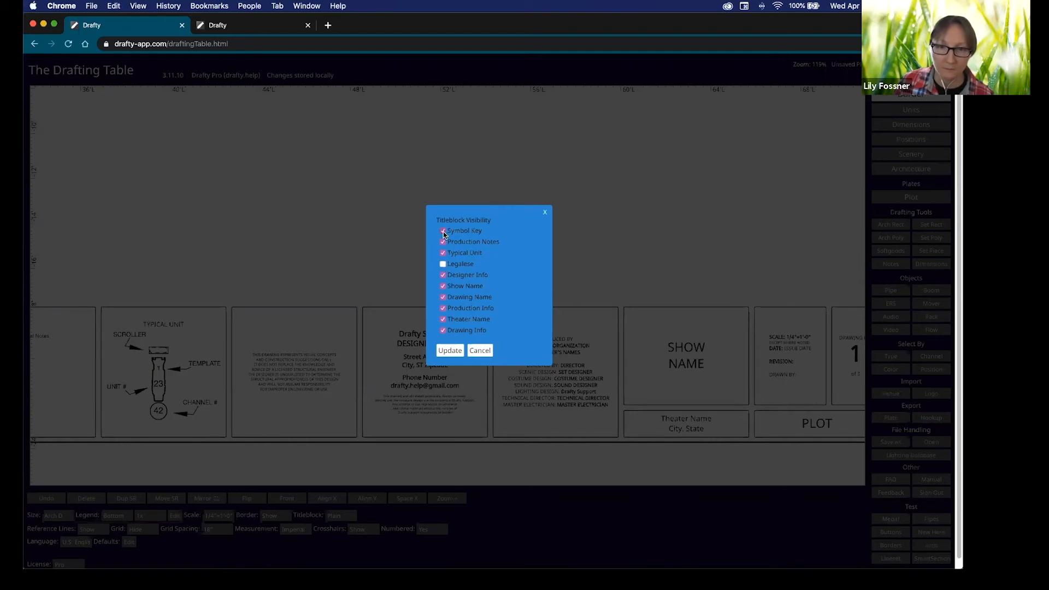
Apply the titleblock update that removes the Legalese section, then review the plot.
left_click(450, 350)
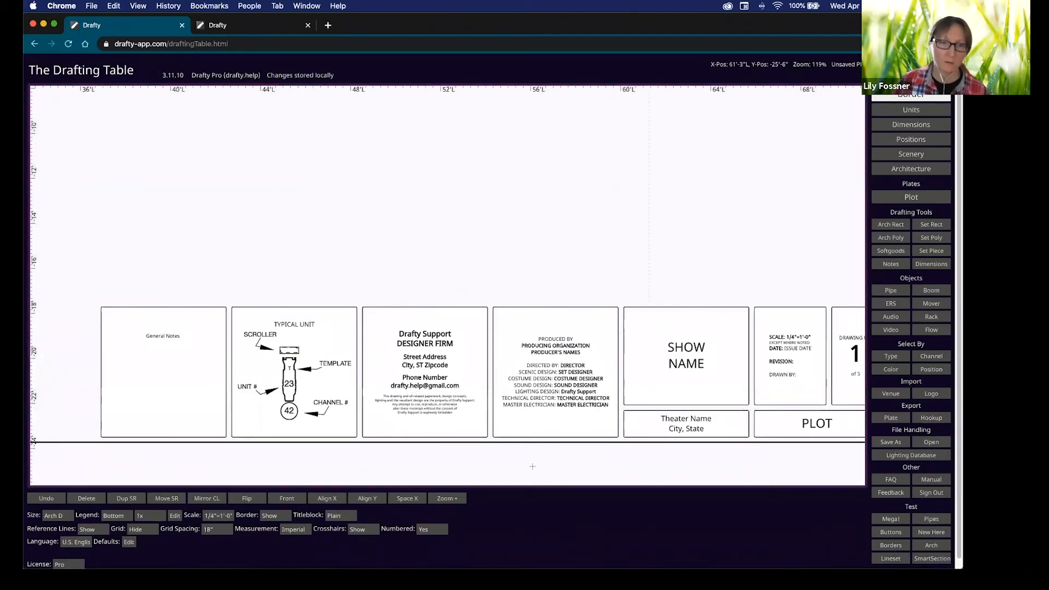
scroll(386, 369, "down", 4)
scroll(323, 367, "down", 2)
left_click_drag(289, 370, 618, 349)
left_click_drag(544, 346, 758, 320)
left_click_drag(587, 321, 376, 335)
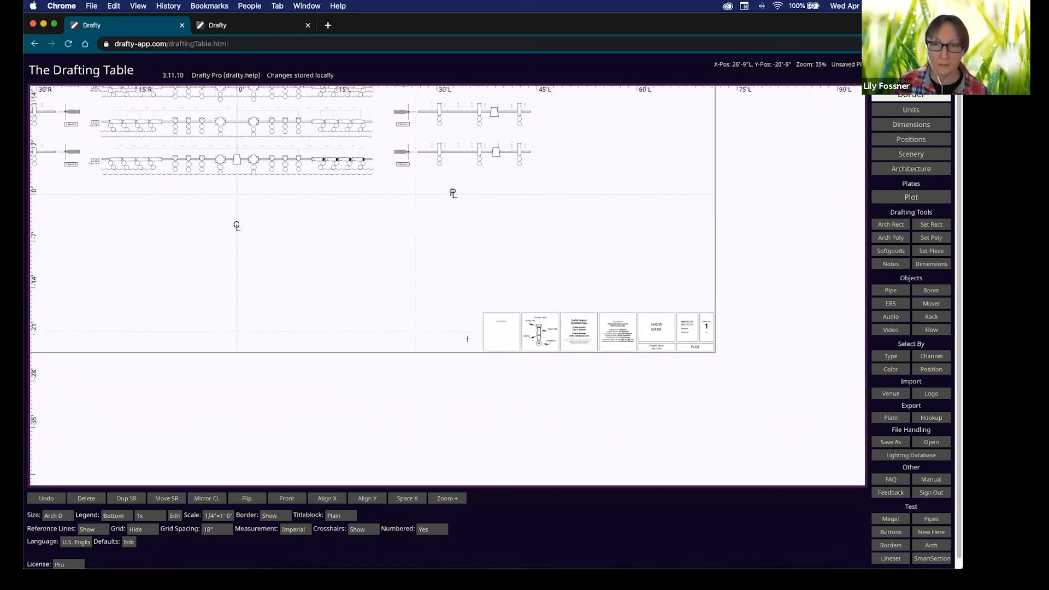
scroll(630, 334, "up", 2)
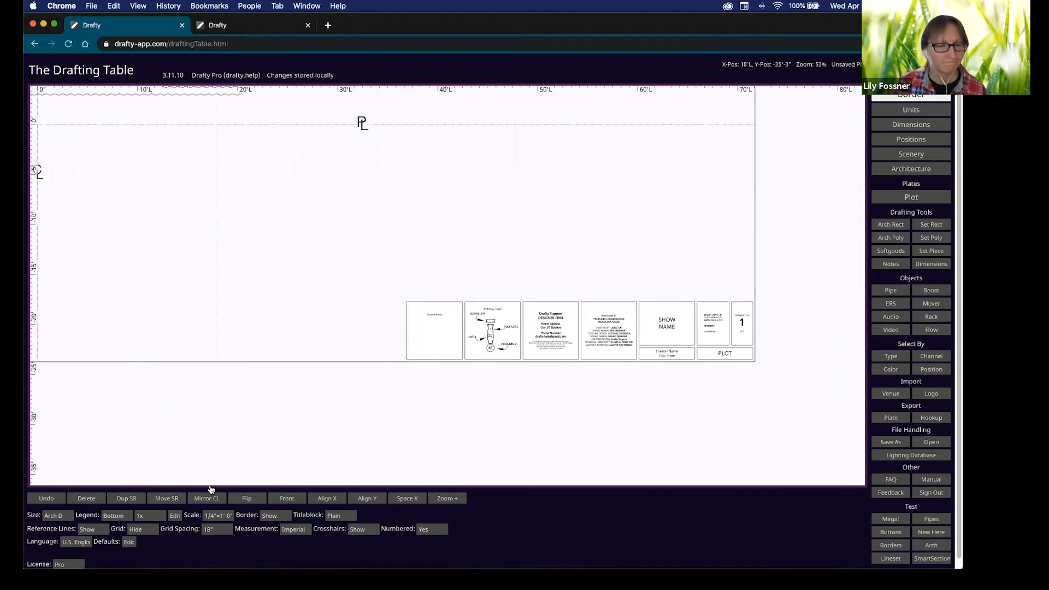
Remove the Typical Unit section from the titleblock and select the designer firm box.
left_click(177, 516)
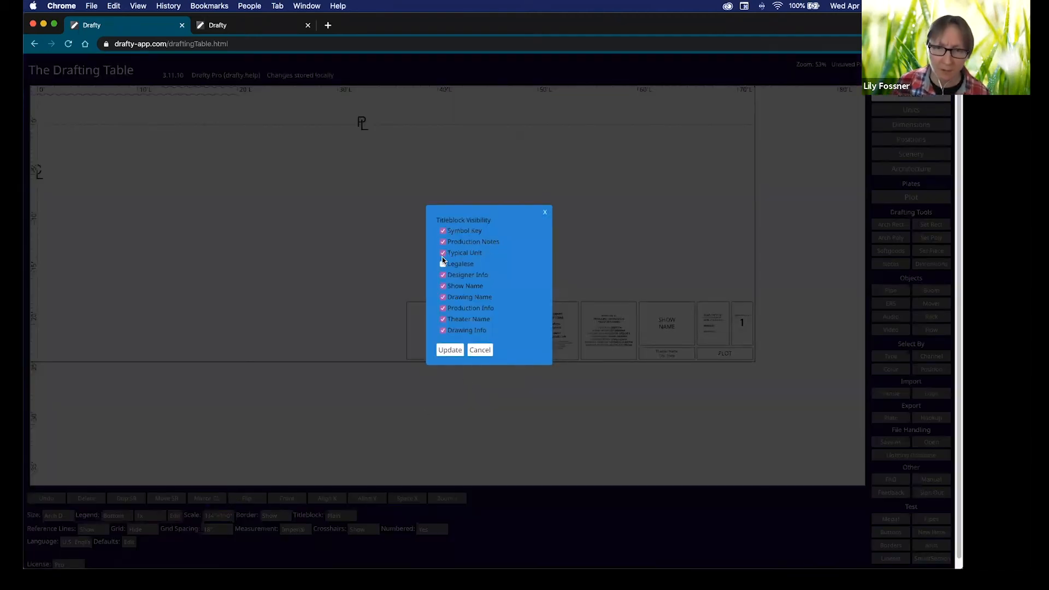
left_click(443, 330)
left_click(450, 350)
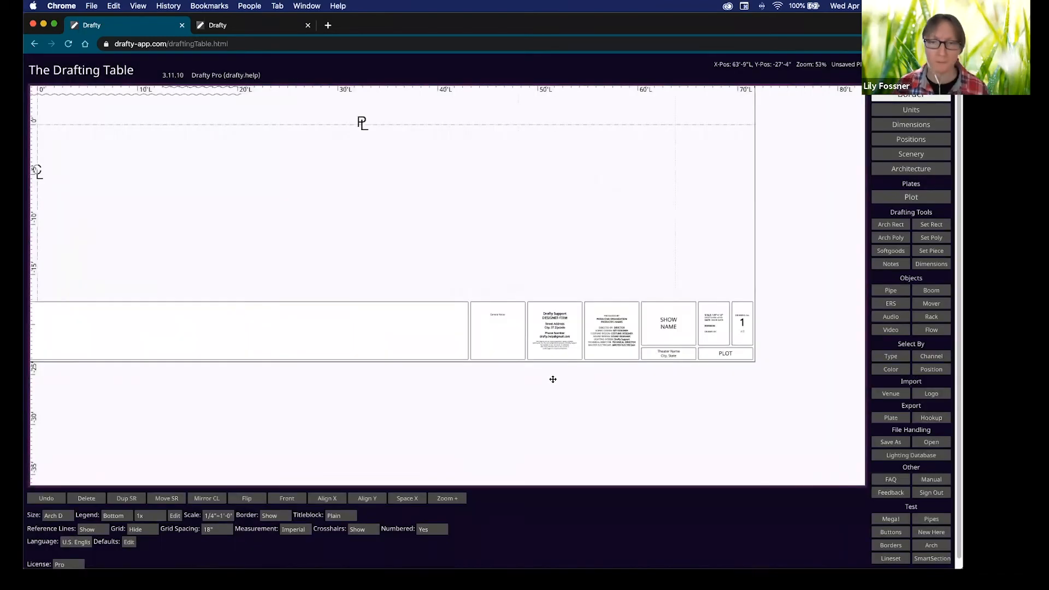
scroll(314, 308, "left", 15)
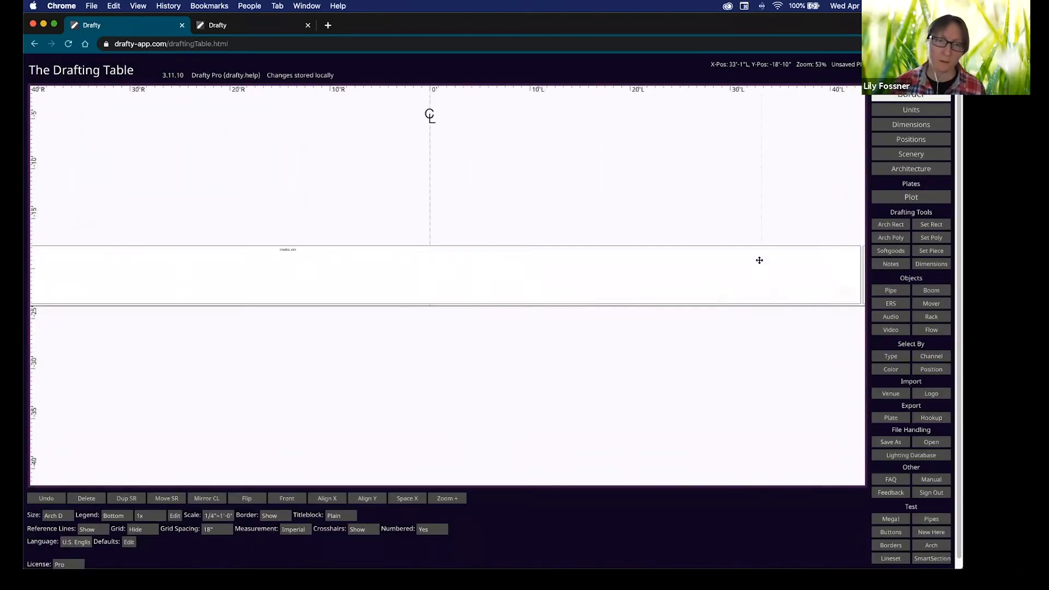
scroll(764, 248, "right", 15)
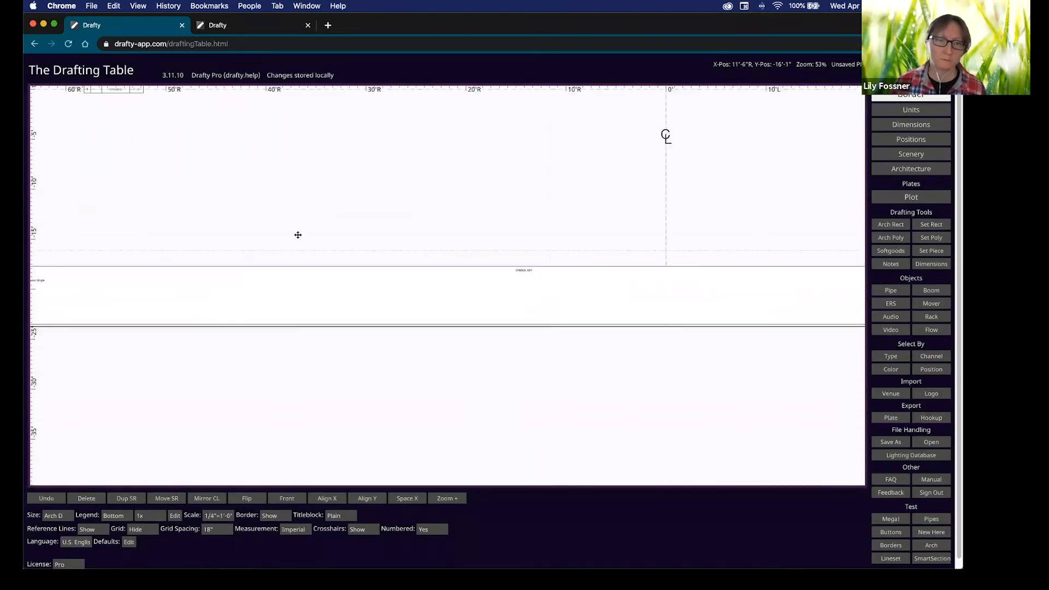
scroll(450, 296, "up", 5)
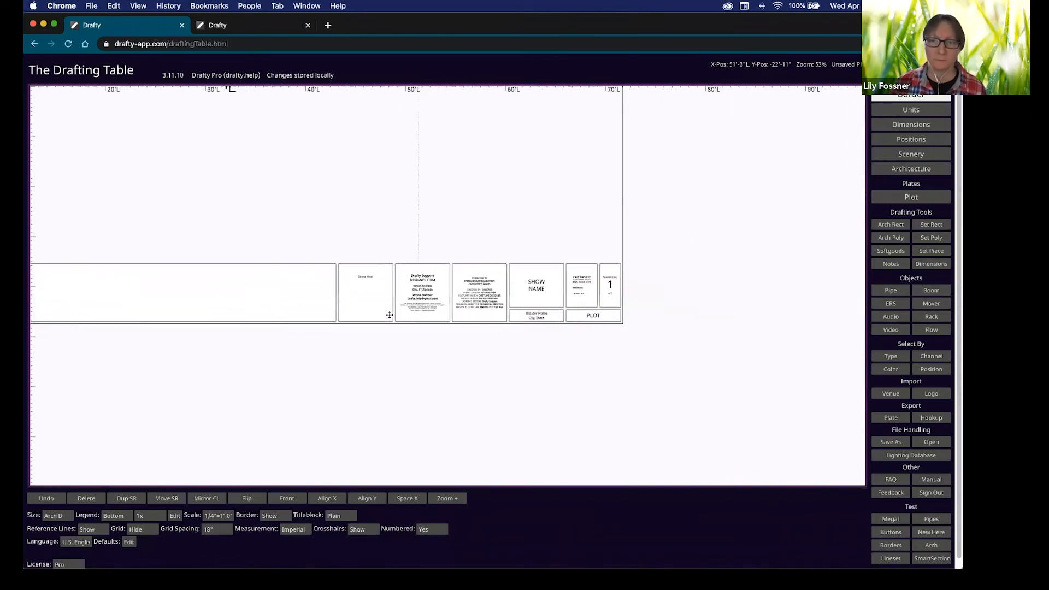
left_click(391, 239)
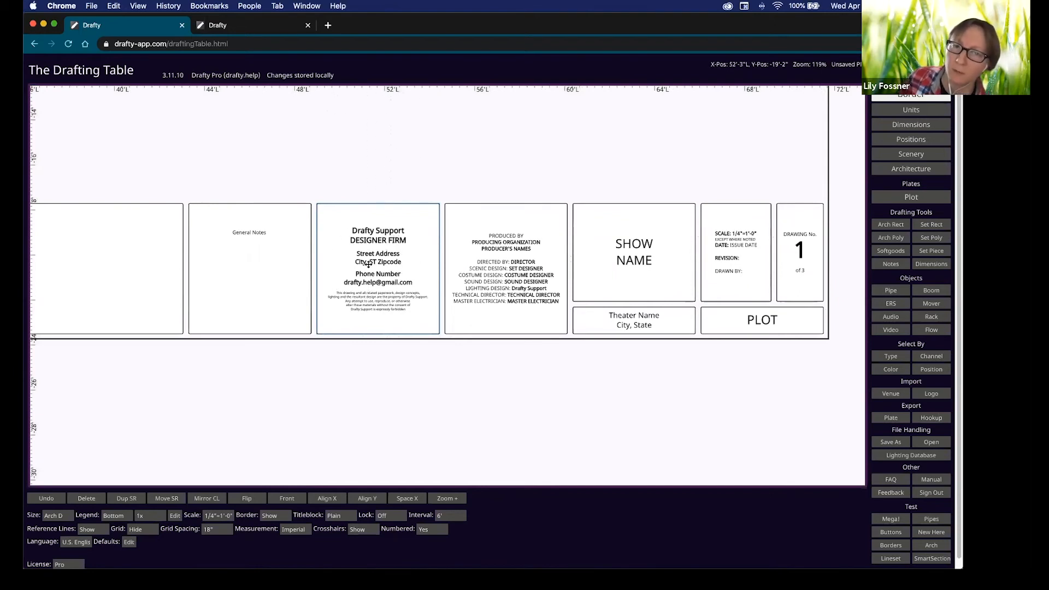
Replace the first three titleblock credits lines with DRAFTY followed by a new line.
left_click(386, 234)
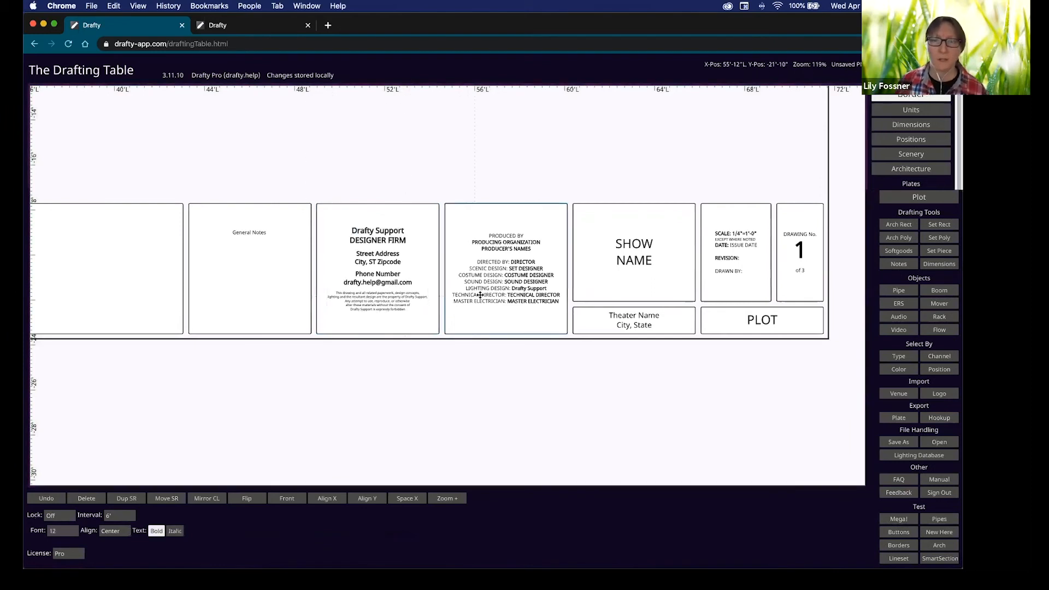
scroll(480, 295, "up", 3)
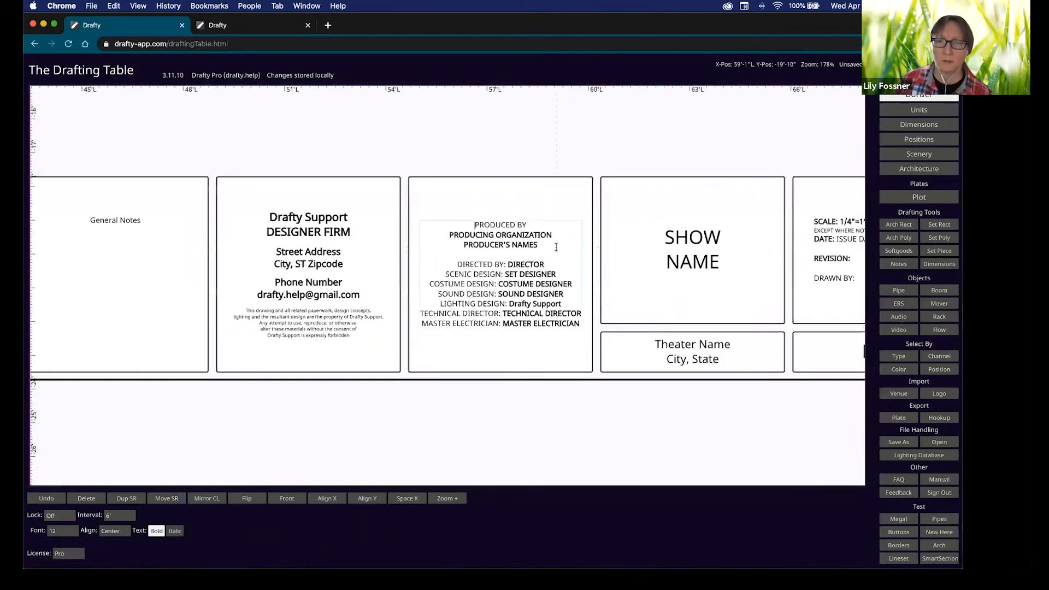
left_click_drag(556, 248, 436, 219)
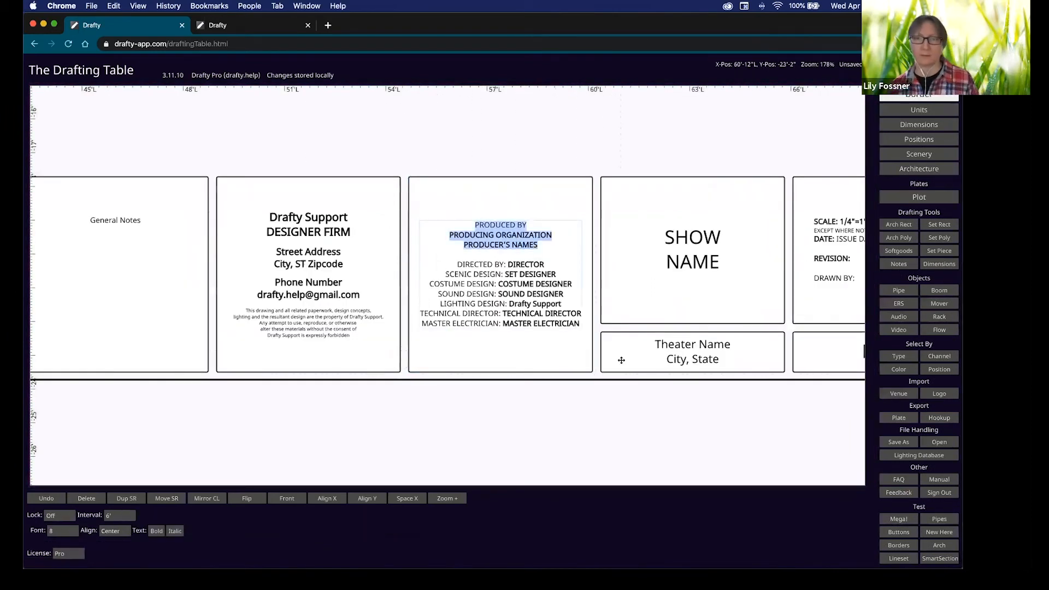
key("BackSpace")
type("DRAFTY")
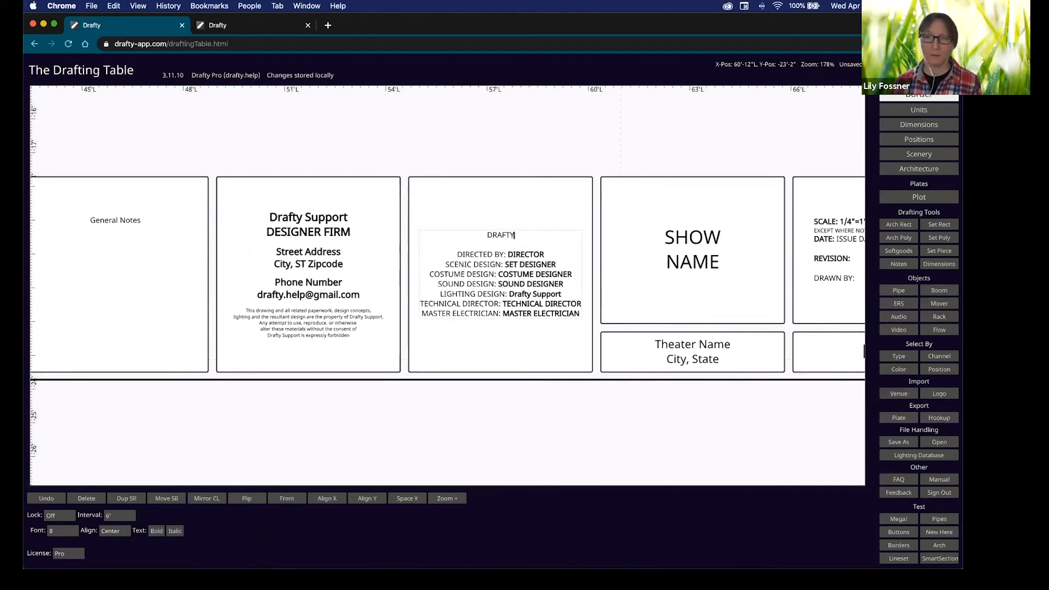
key("Return")
left_click(569, 457)
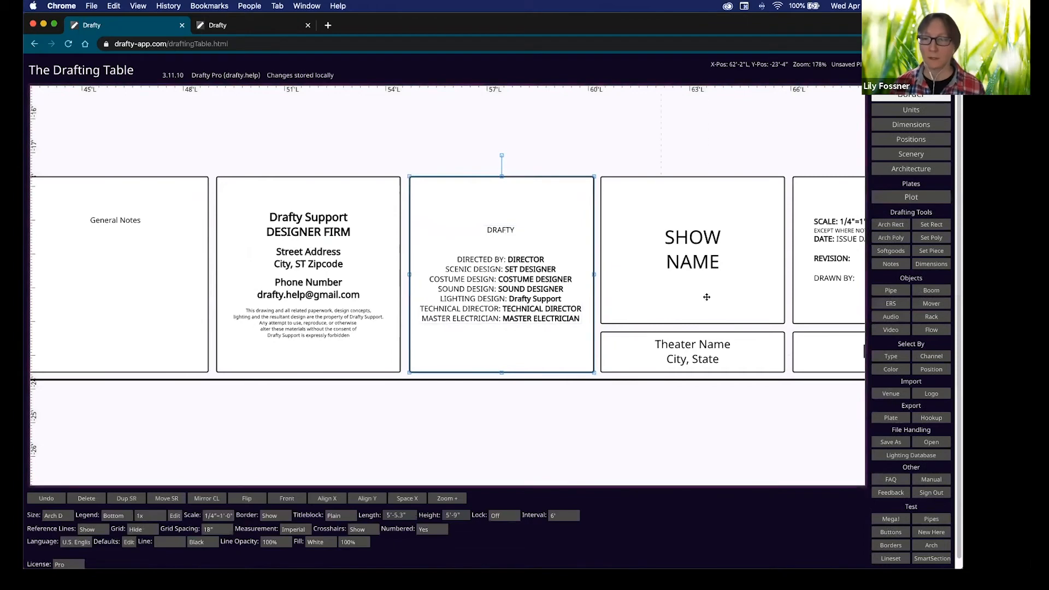
Change the titleblock's SHOW NAME placeholder to 'Drafty Demo'.
scroll(534, 346, "right", 5)
double_click(422, 234)
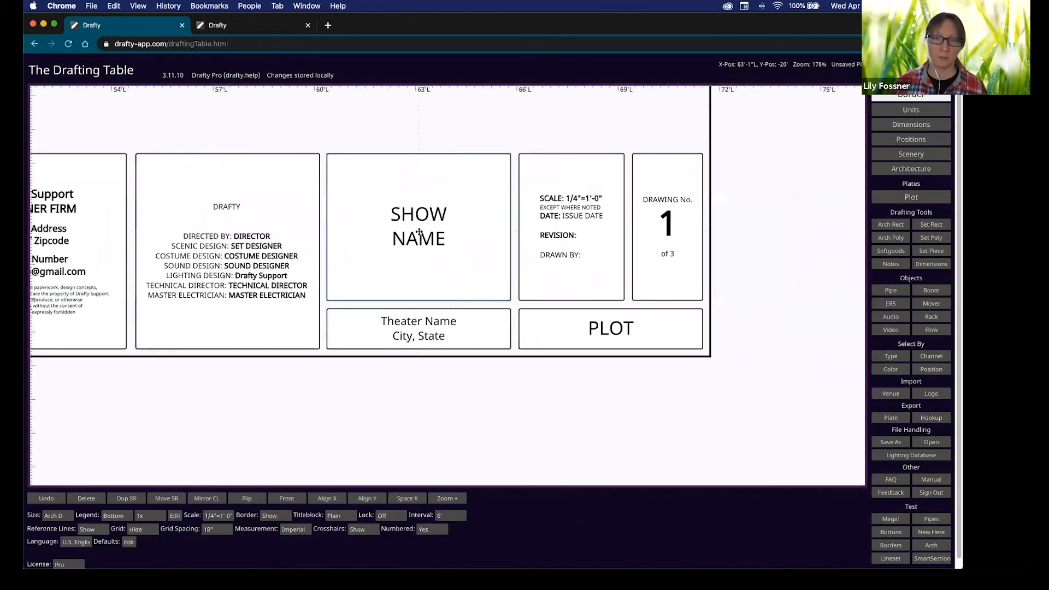
left_click_drag(436, 240, 394, 213)
key("Escape")
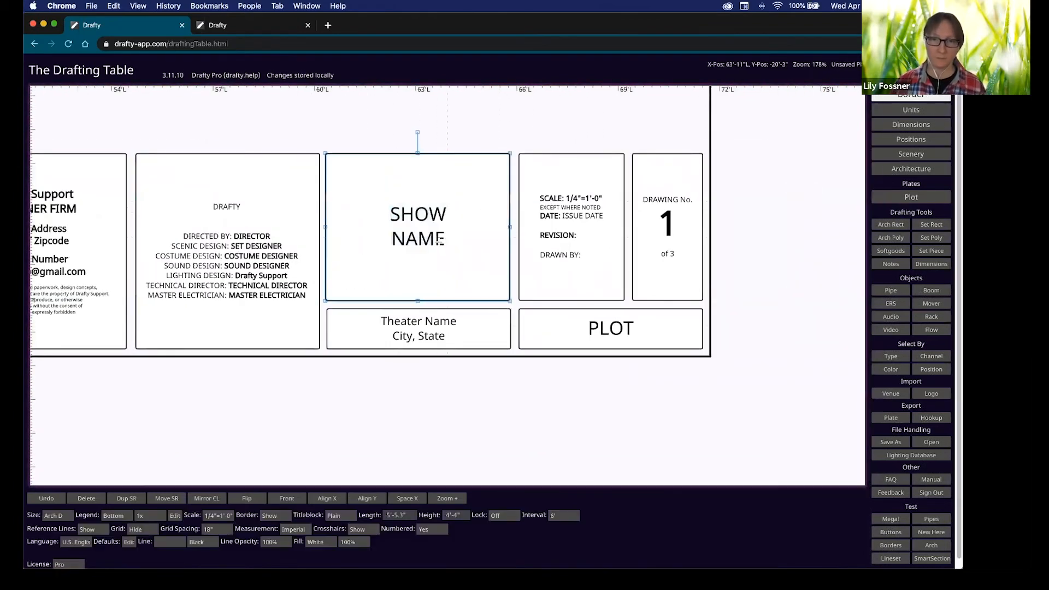
double_click(443, 243)
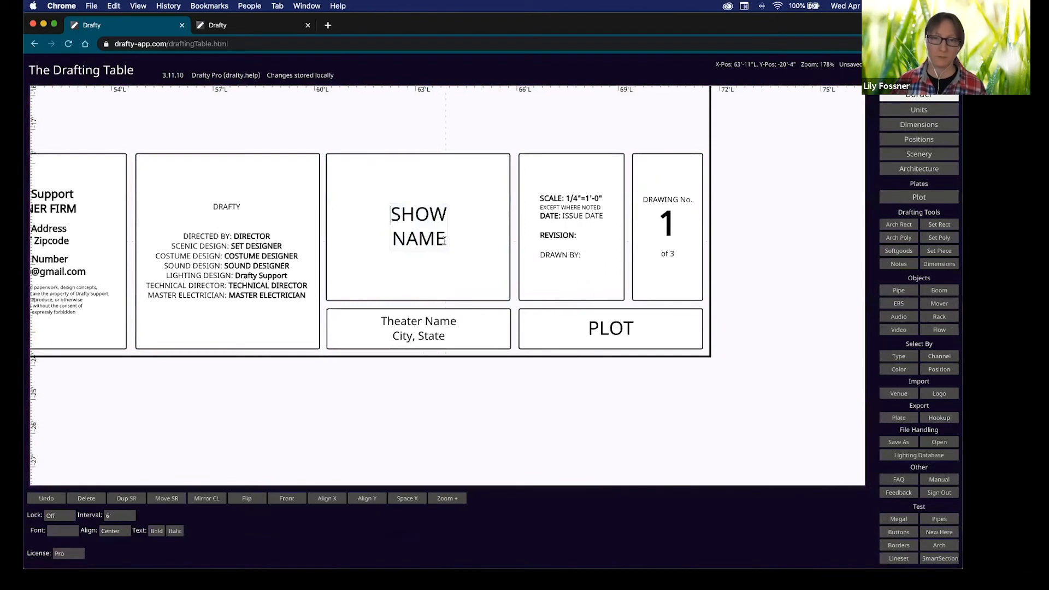
left_click_drag(444, 241, 389, 212)
type("Dra")
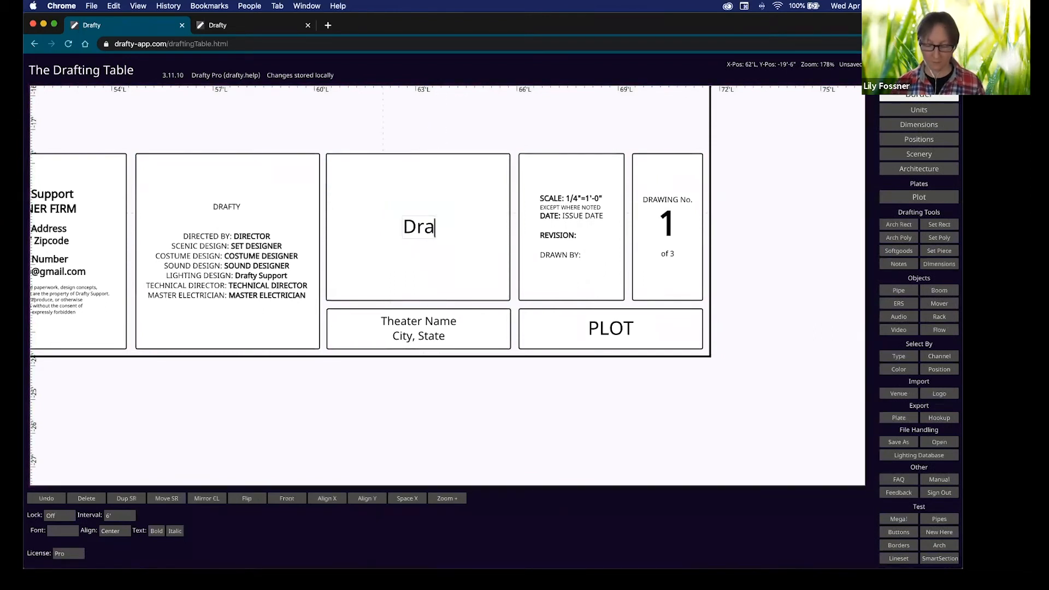
type("fty Demo")
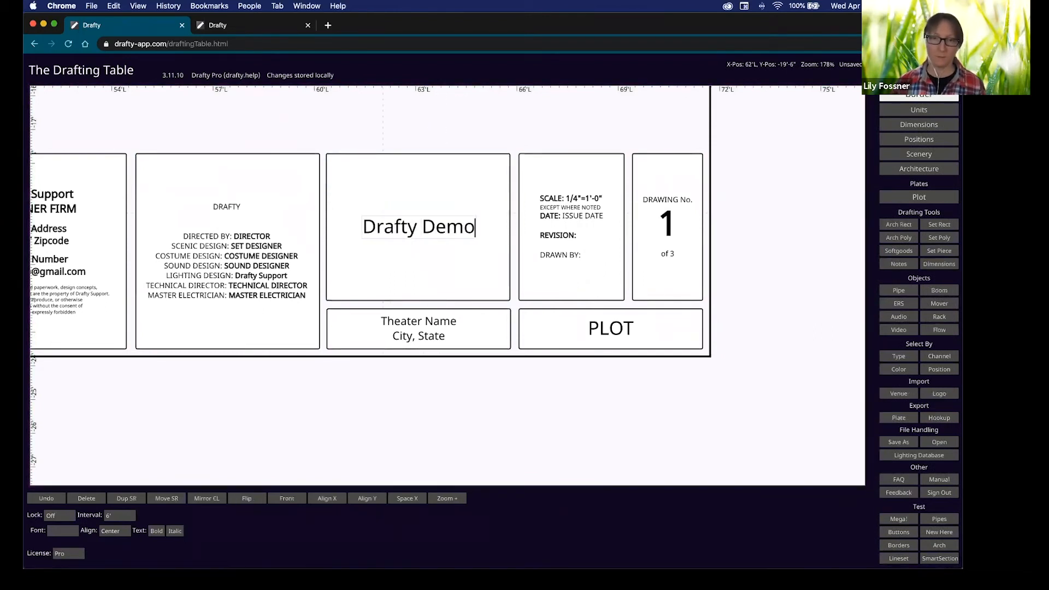
left_click(443, 340)
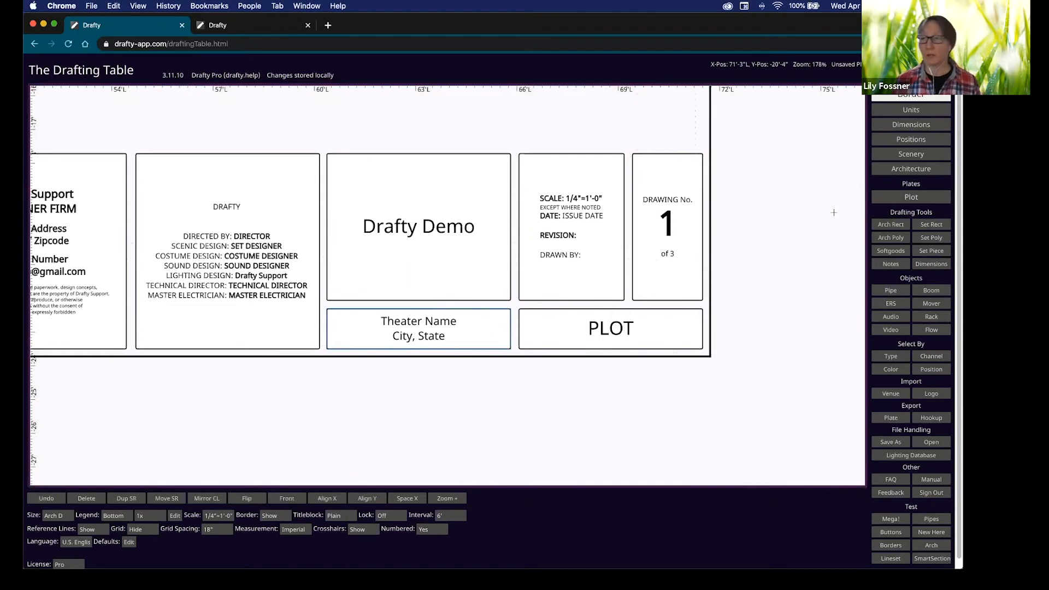
left_click(912, 197)
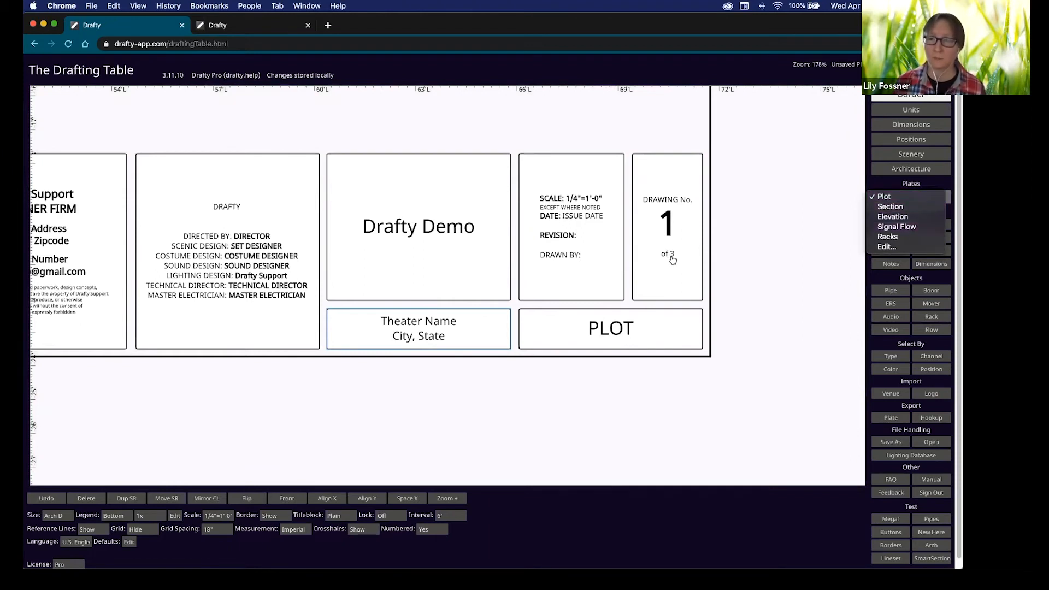
left_click(762, 281)
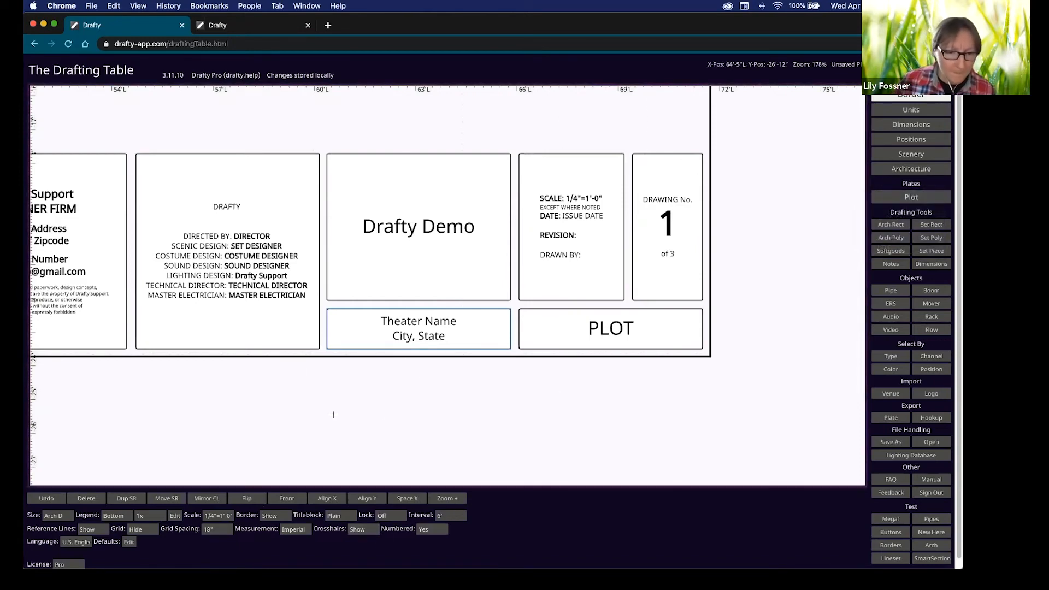
scroll(350, 382, "down", 5)
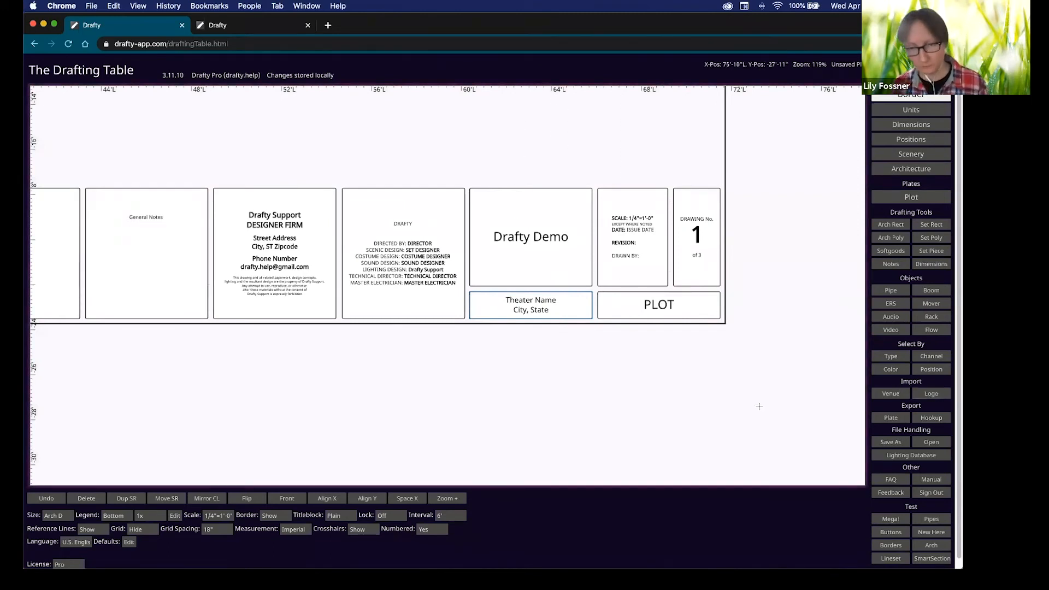
left_click(636, 347)
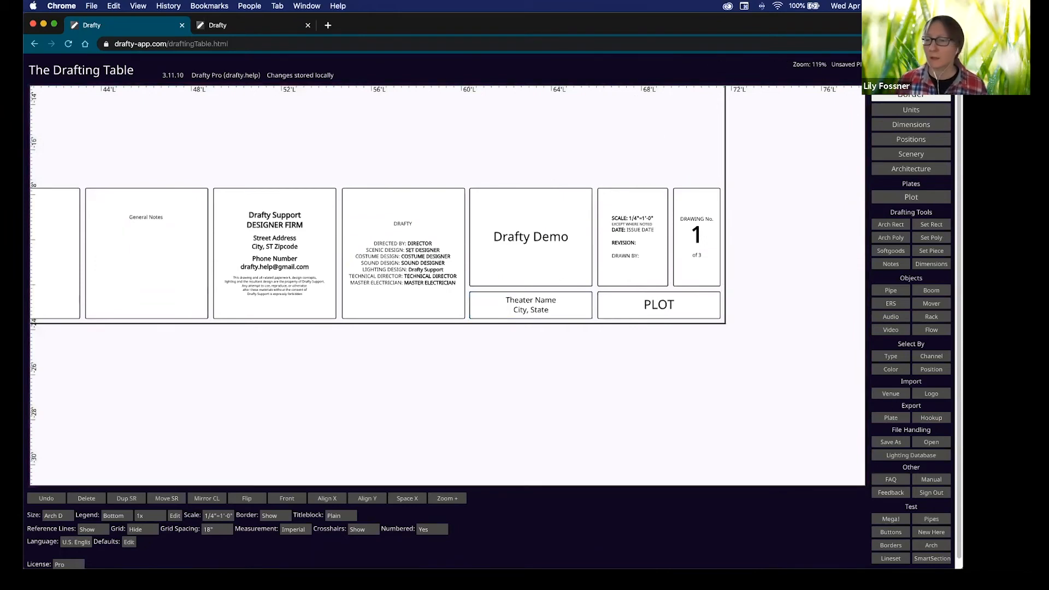
scroll(738, 357, "down", 5)
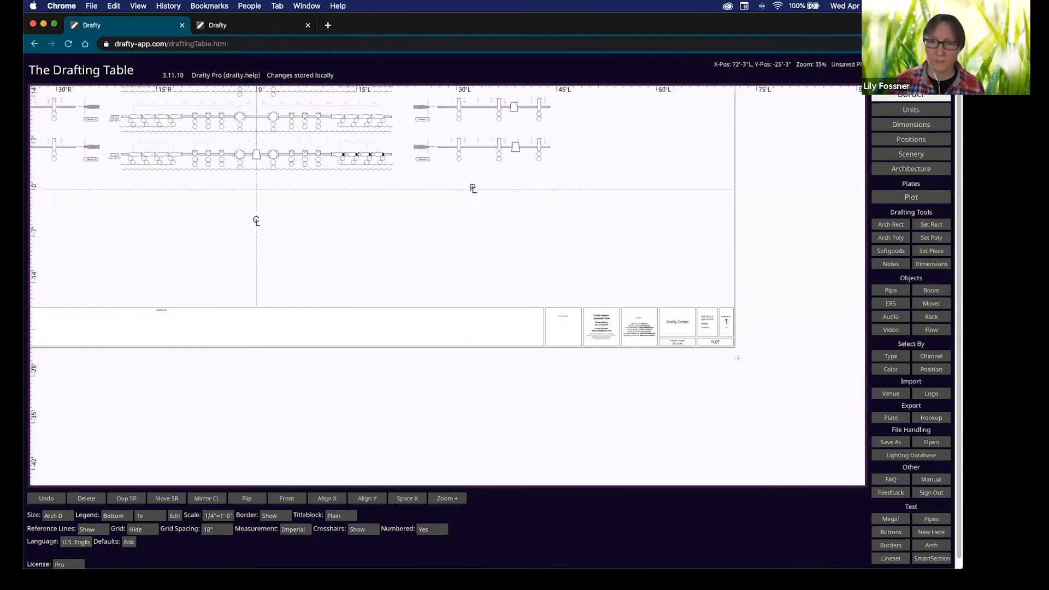
Export all plates to PDF, producing the 72 x 48 inch 'Unsaved Plot - Plot (5).pdf'.
left_click_drag(610, 233, 662, 332)
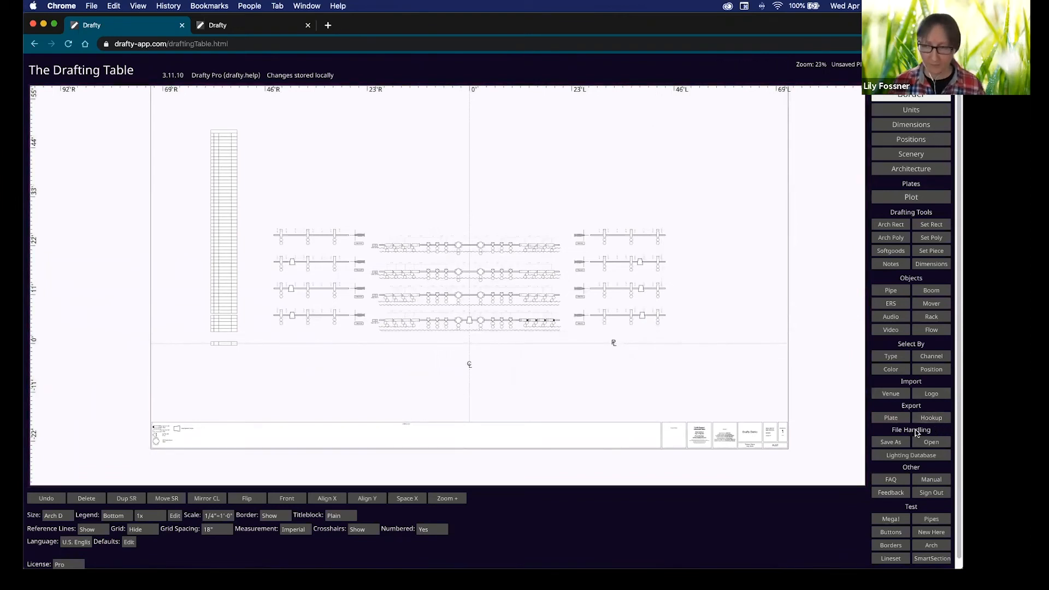
key("alt")
key("shift")
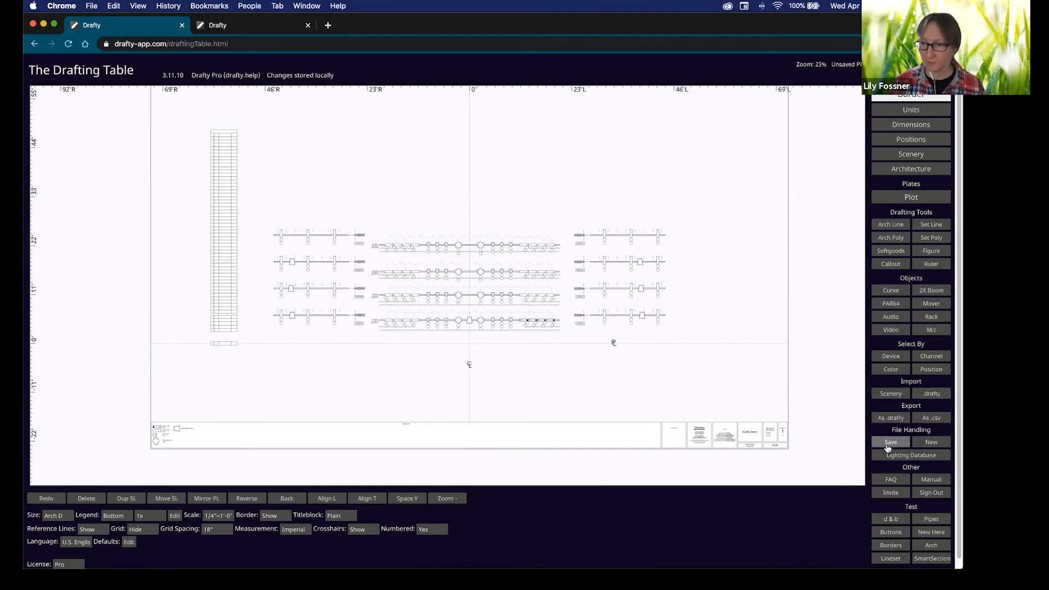
key("shift")
key("shift")
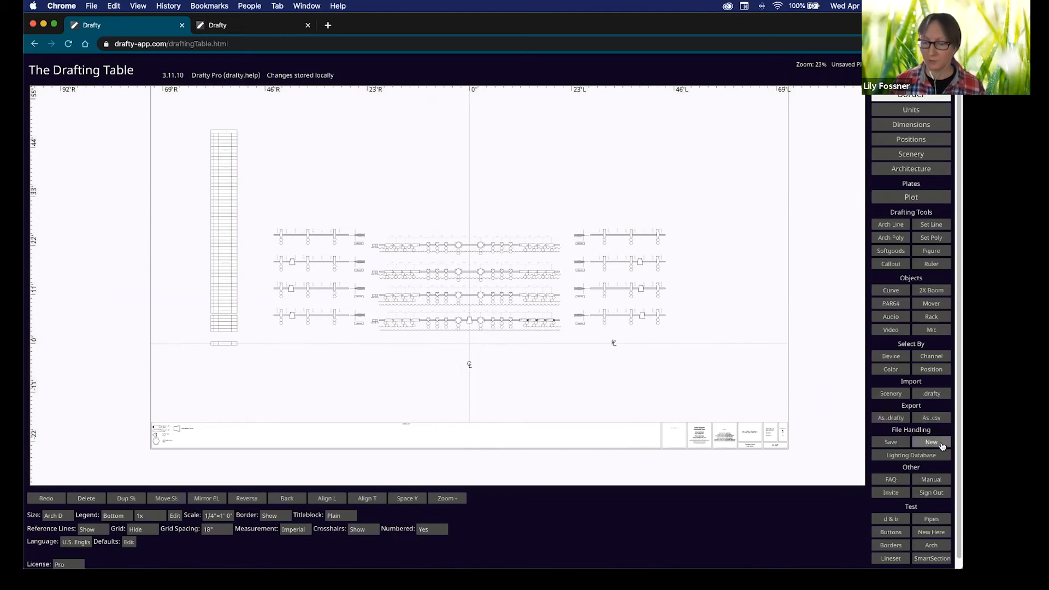
key("alt")
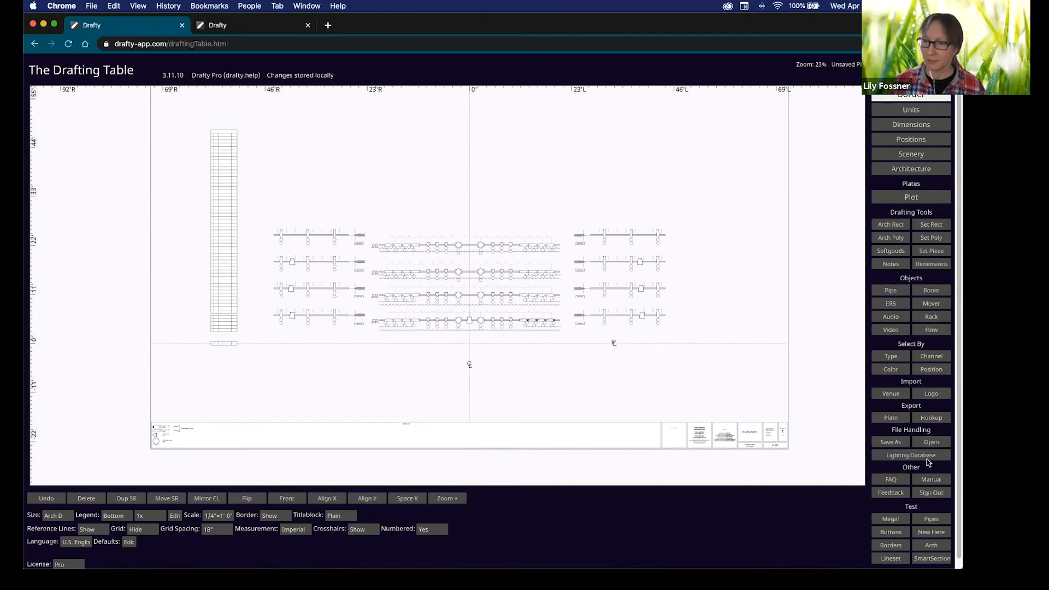
key("alt")
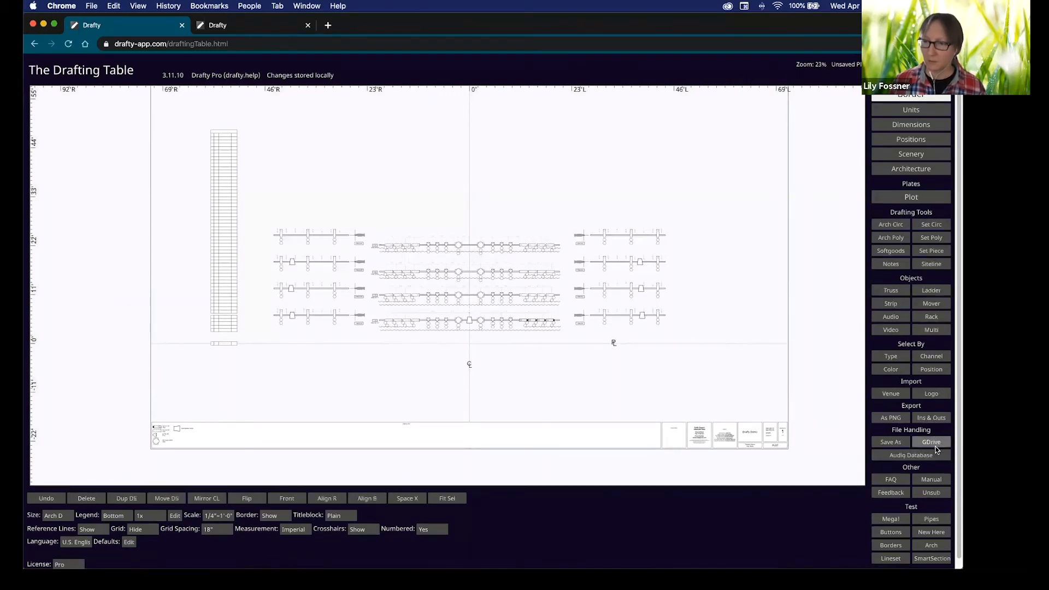
key("shift")
key("shift")
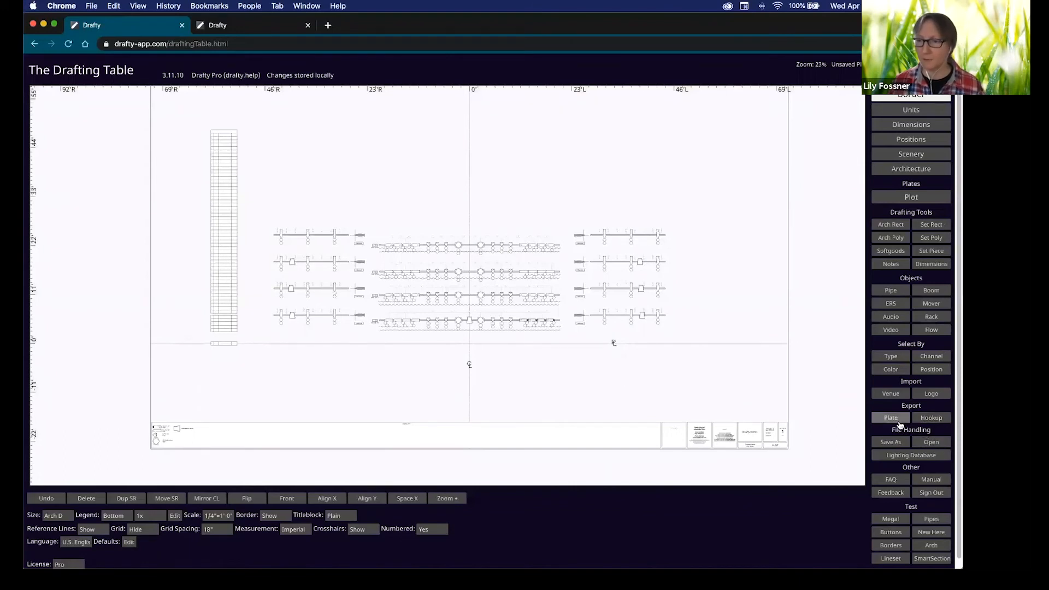
key("shift")
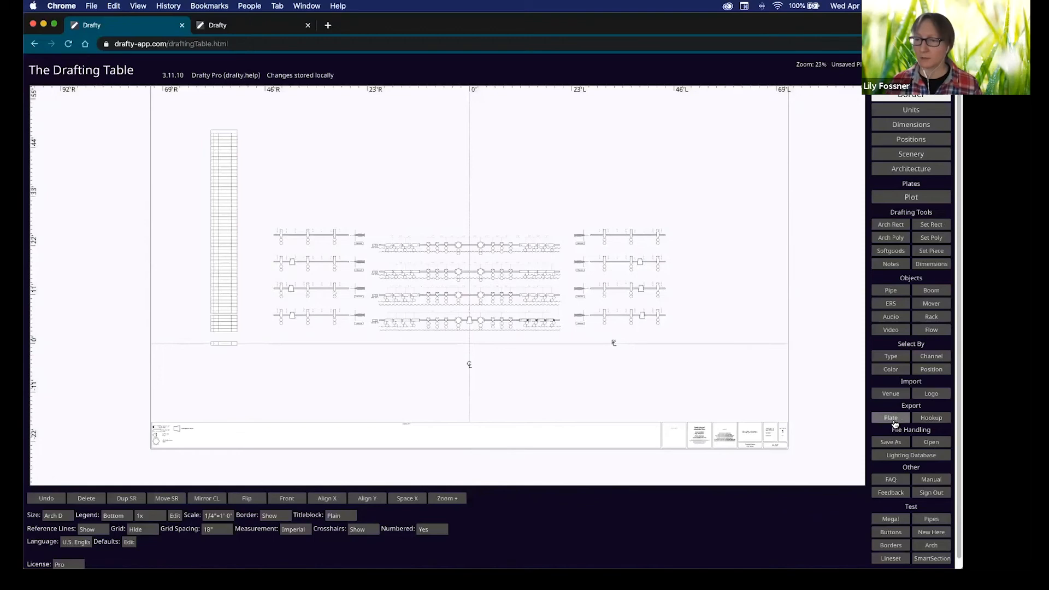
left_click(892, 419, "shift")
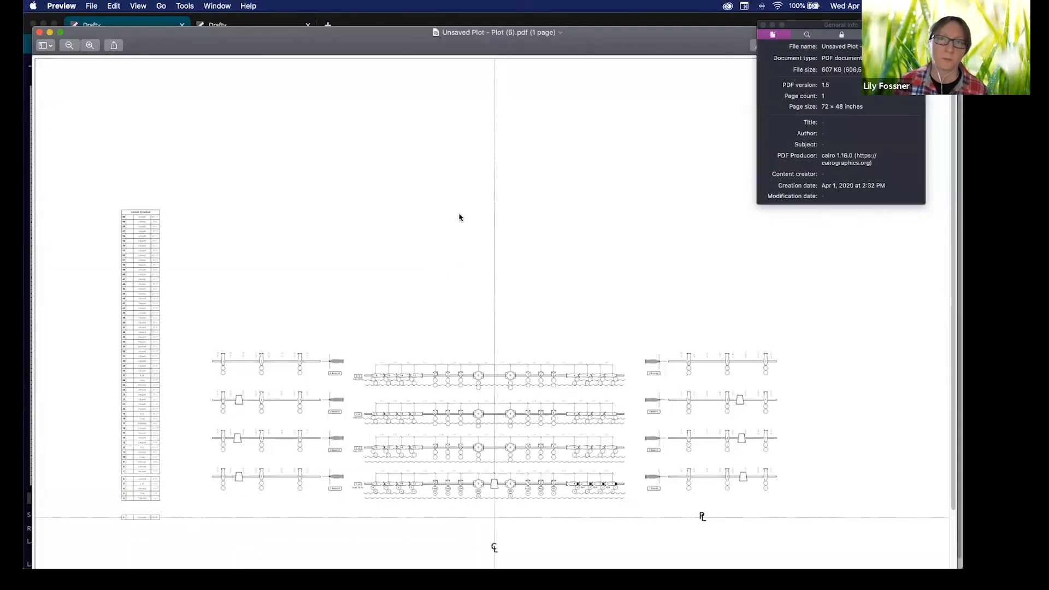
Scroll through the exported plot PDF to check its title block, then close Preview.
scroll(604, 401, "down", 3)
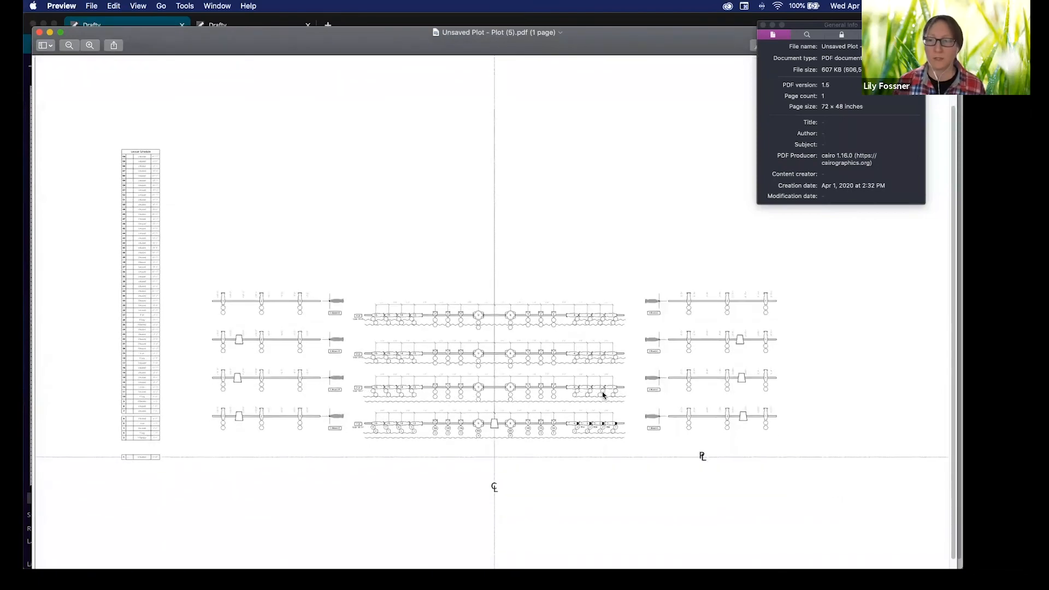
scroll(655, 376, "down", 1)
scroll(658, 386, "up", 1)
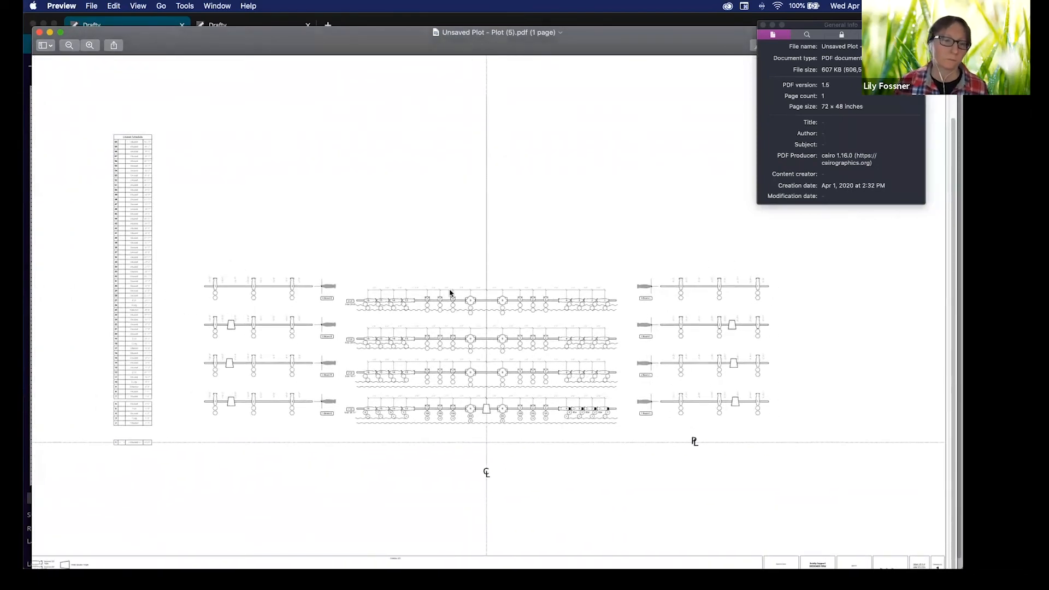
scroll(465, 295, "down", 1)
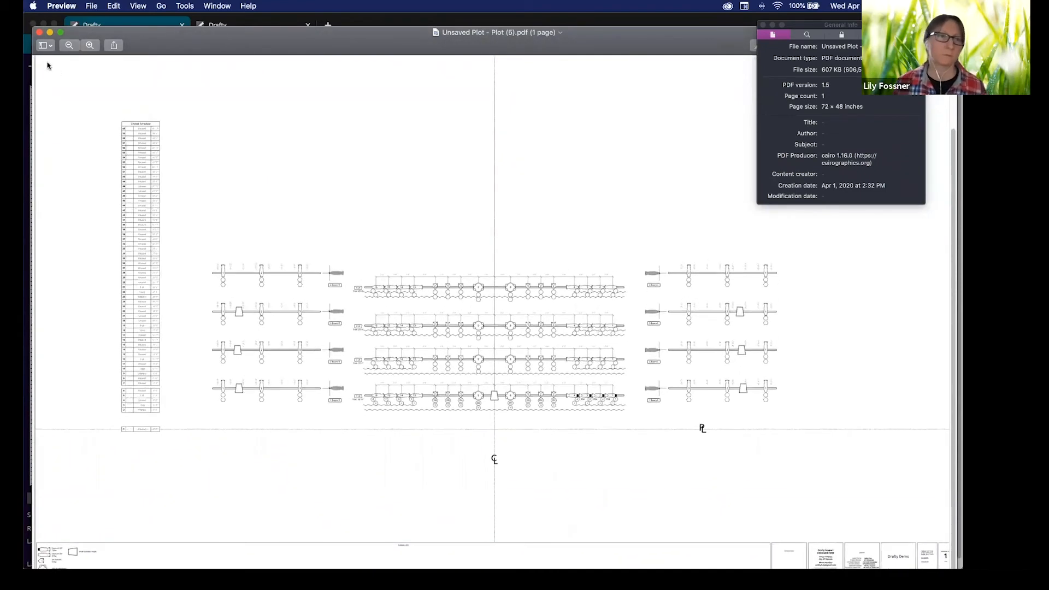
left_click(39, 33)
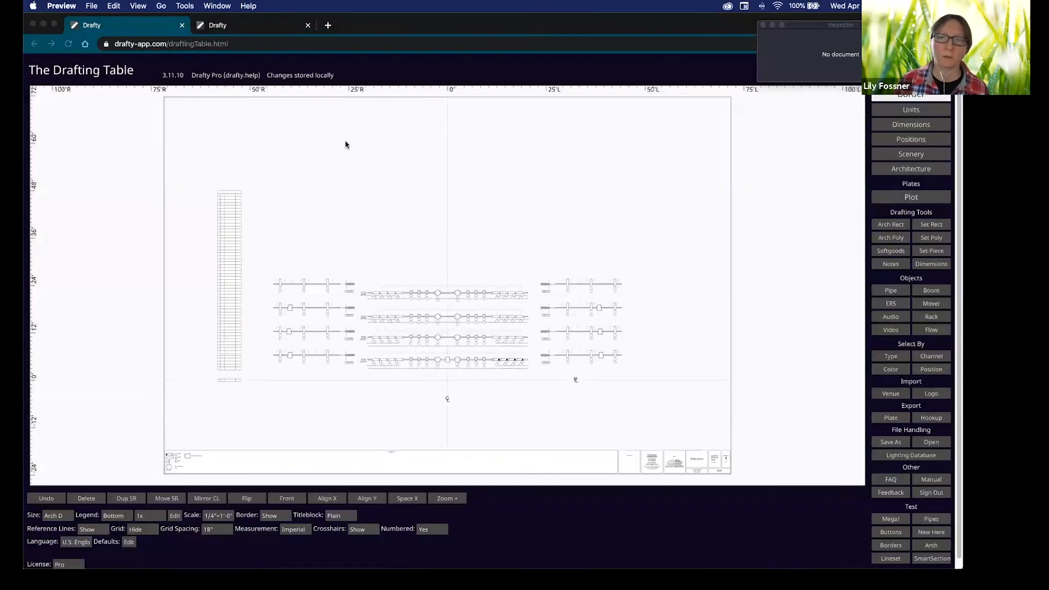
Export the hookup report as a nine-page PDF with the theatre, city and electrician details.
left_click(852, 528)
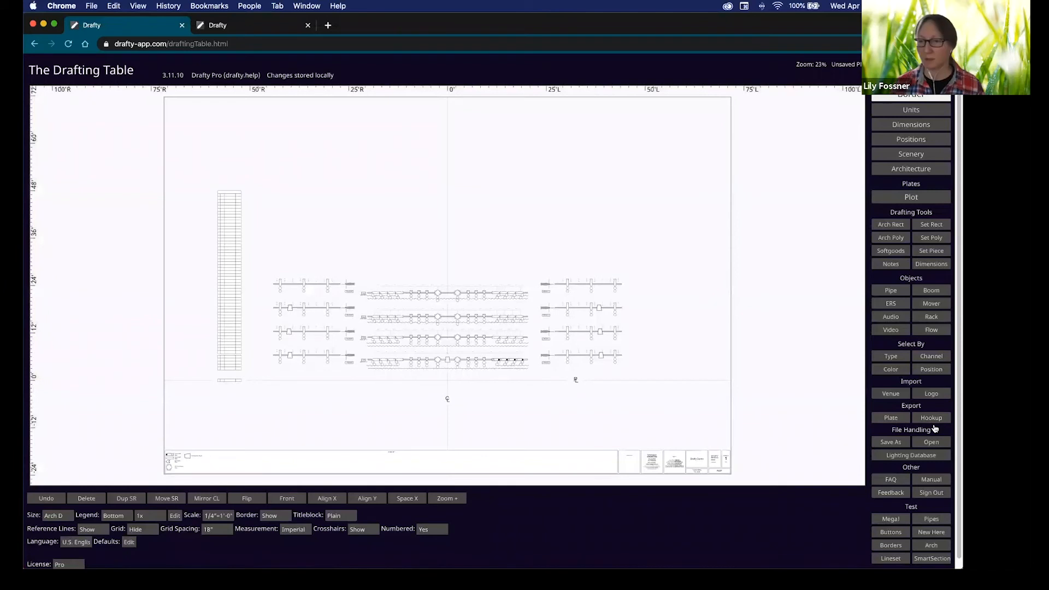
key("shift")
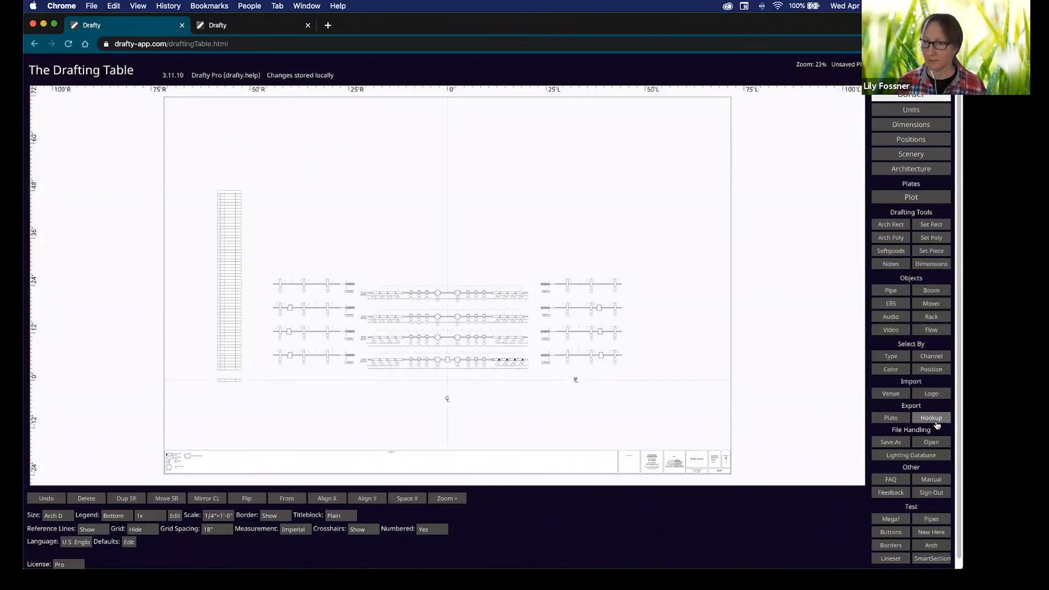
left_click(935, 420)
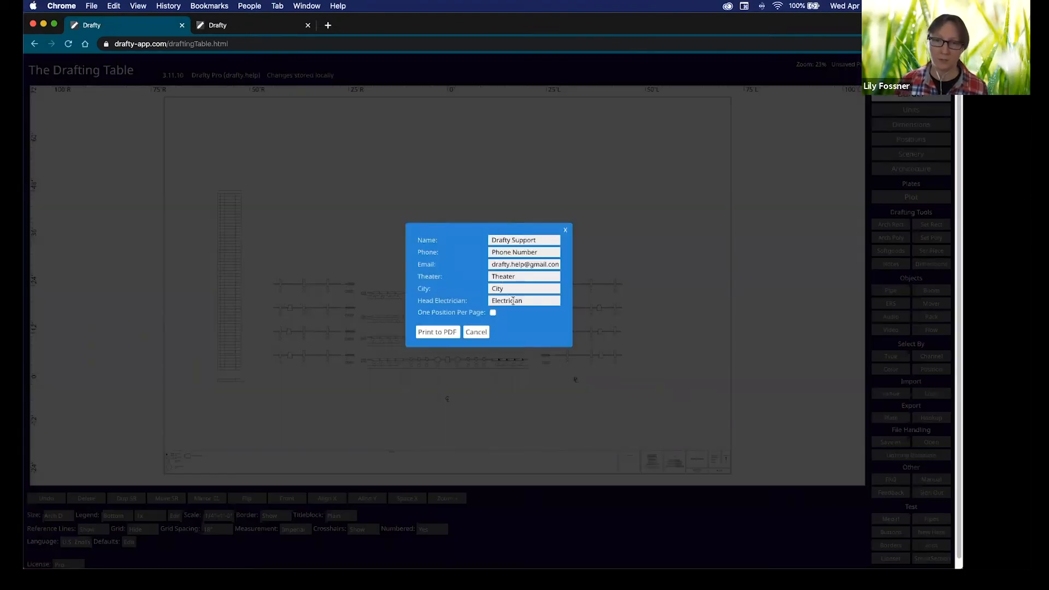
left_click(448, 341)
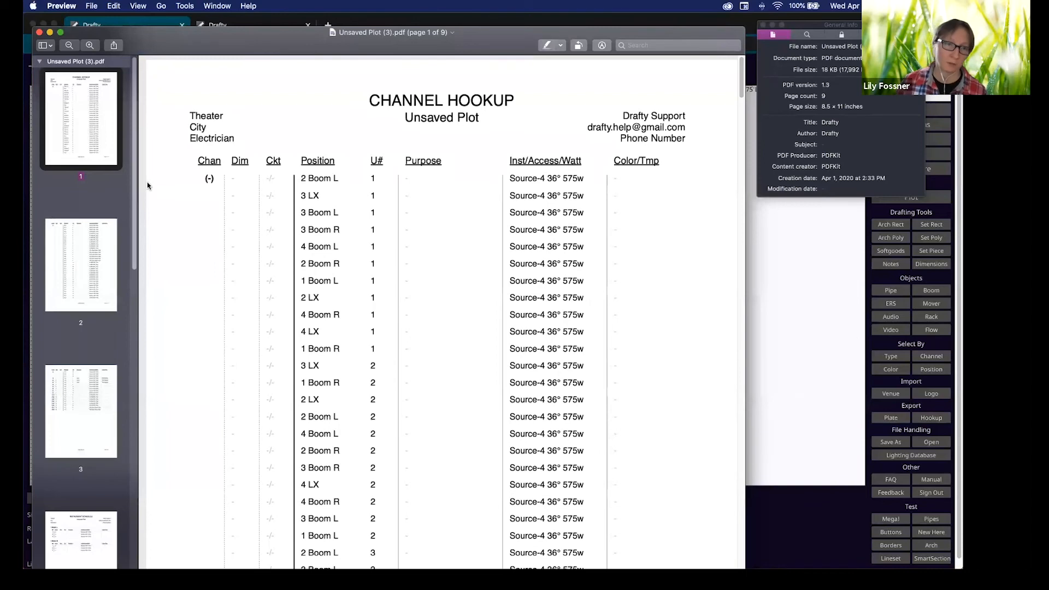
Review hookup PDF page 3, the instrument schedule and the Totals page, then return to Drafty.
left_click(85, 426)
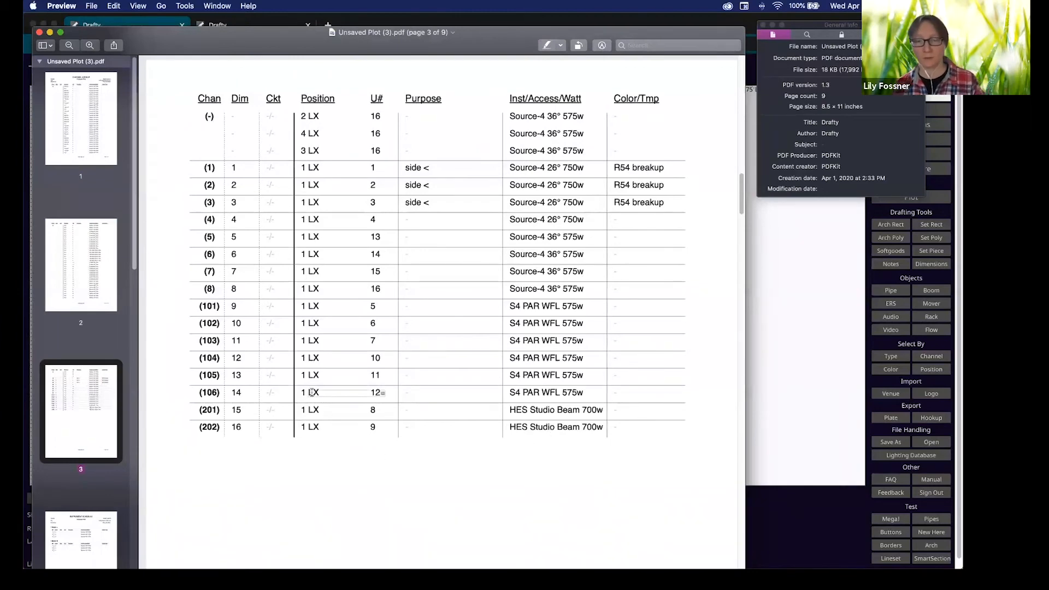
scroll(142, 511, "down", 5)
scroll(142, 511, "up", 1)
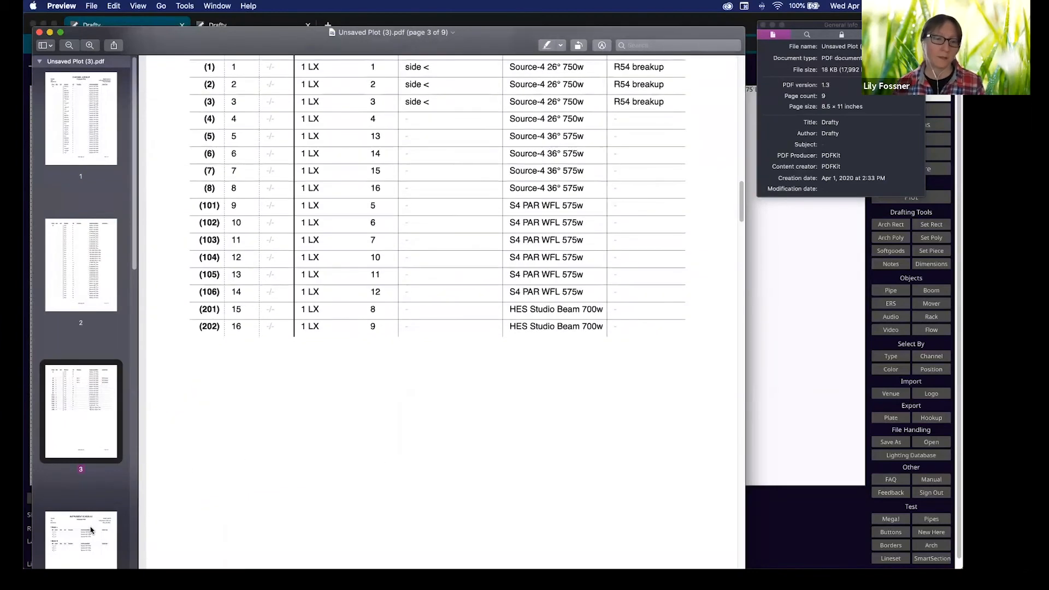
left_click(87, 534)
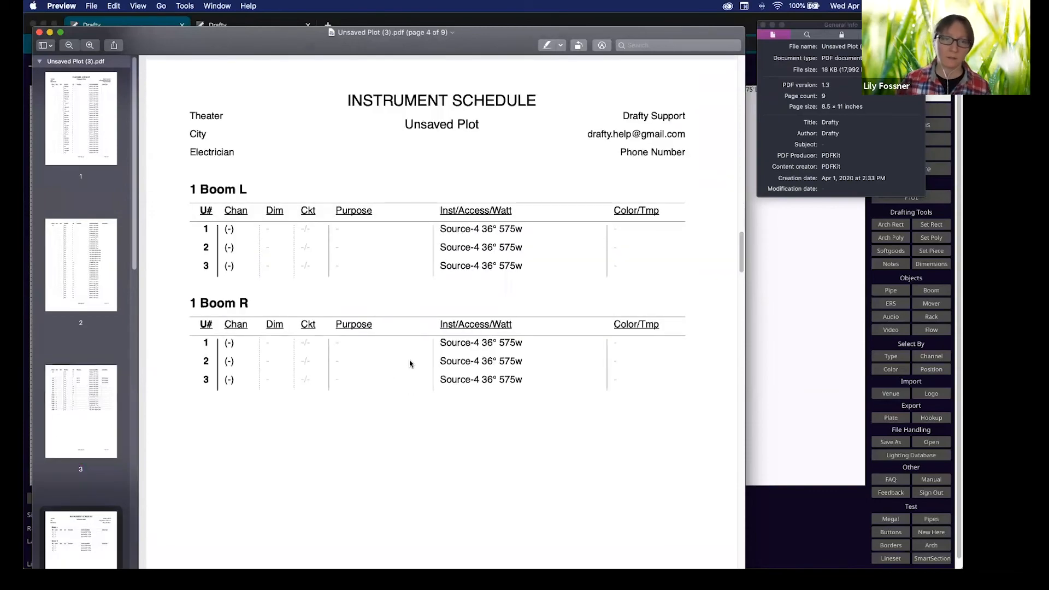
scroll(410, 363, "down", 20)
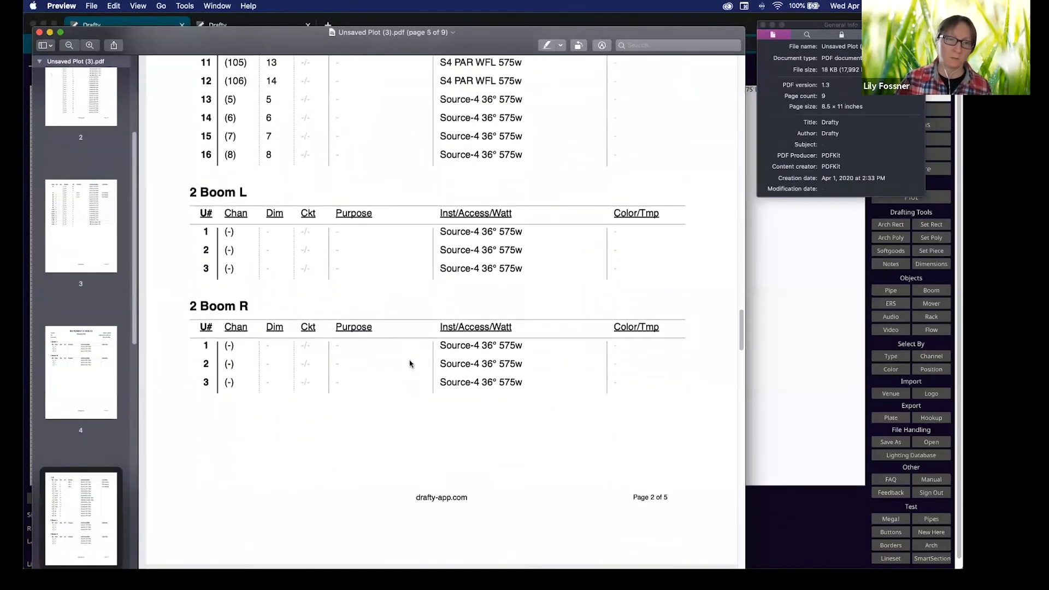
scroll(411, 363, "down", 20)
scroll(411, 364, "down", 20)
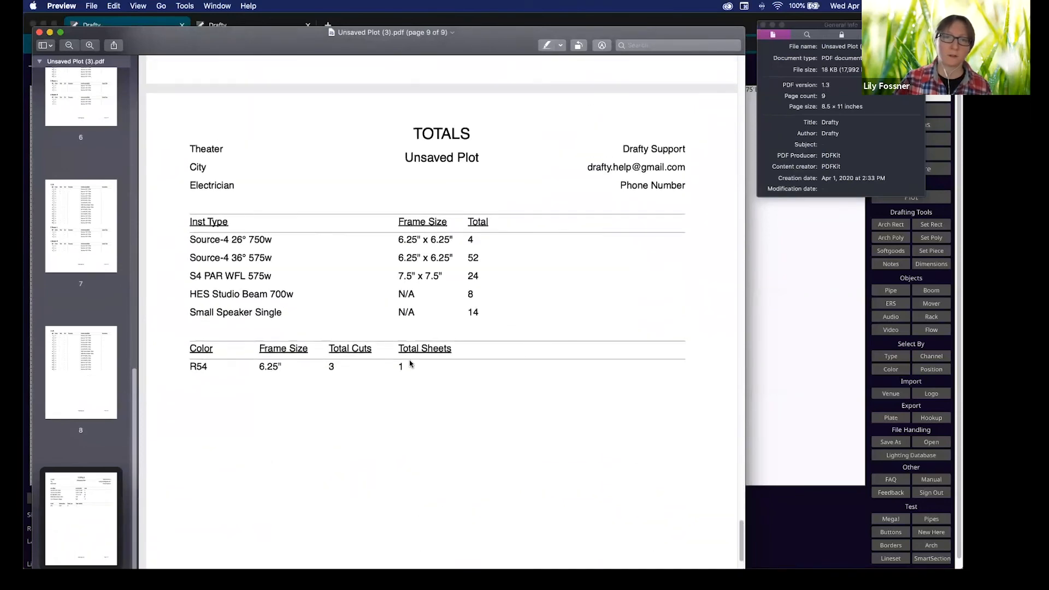
scroll(410, 363, "up", 2)
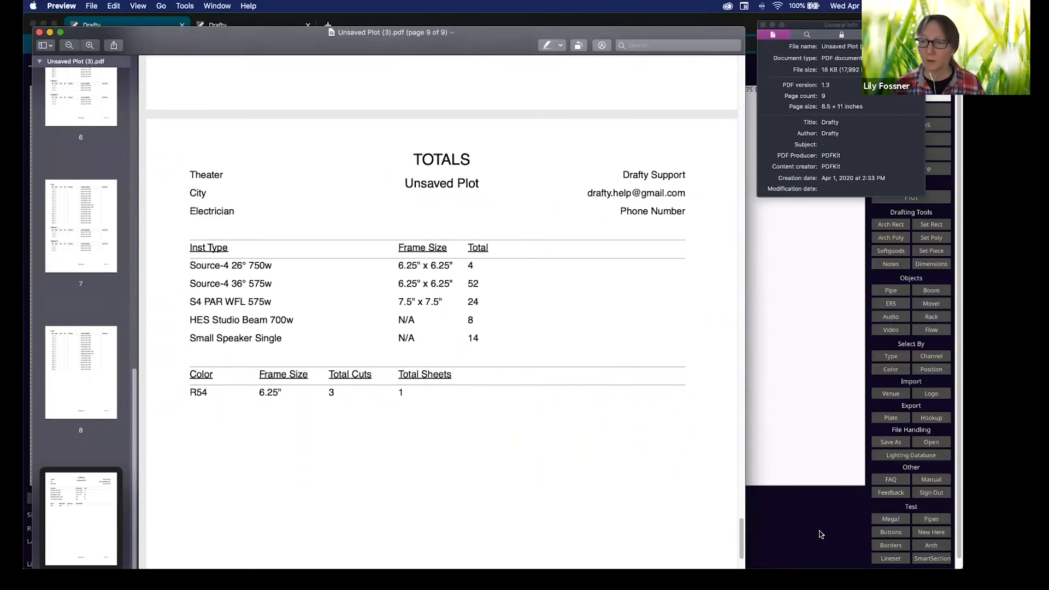
left_click(825, 531)
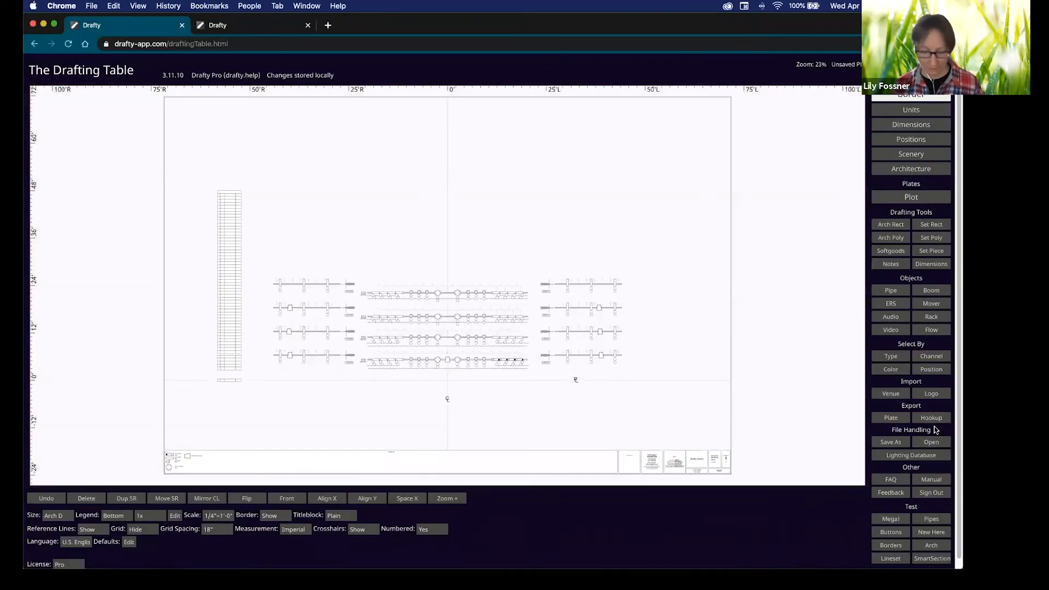
key("shift")
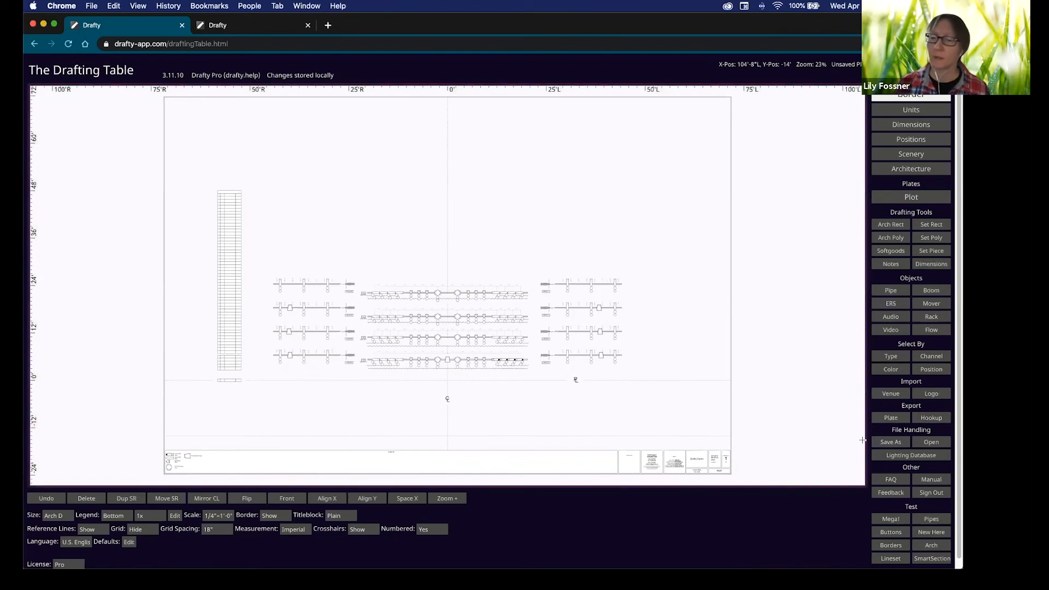
key("alt")
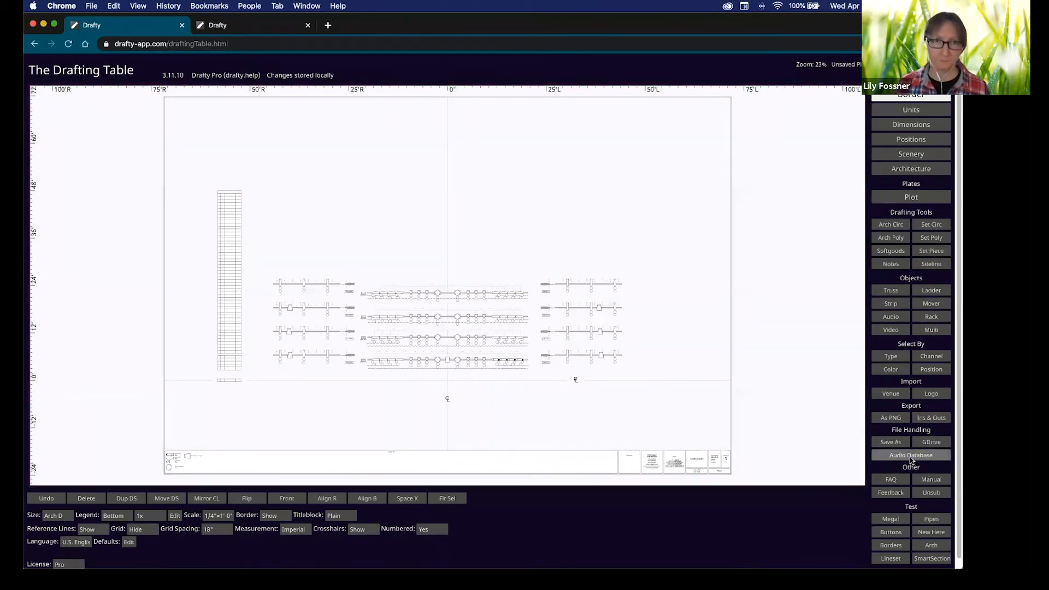
left_click(910, 457)
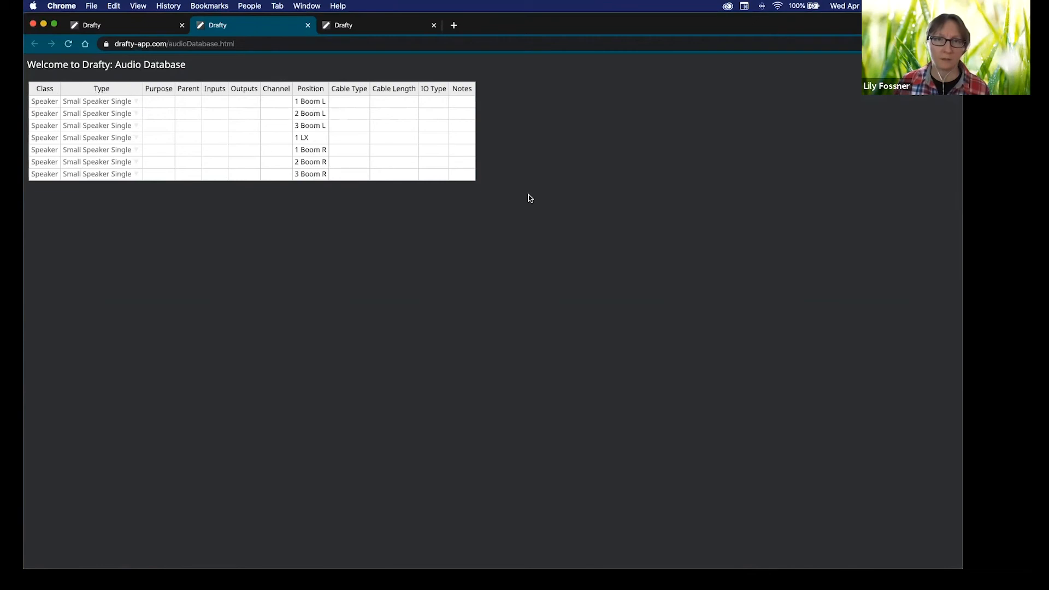
left_click(309, 25)
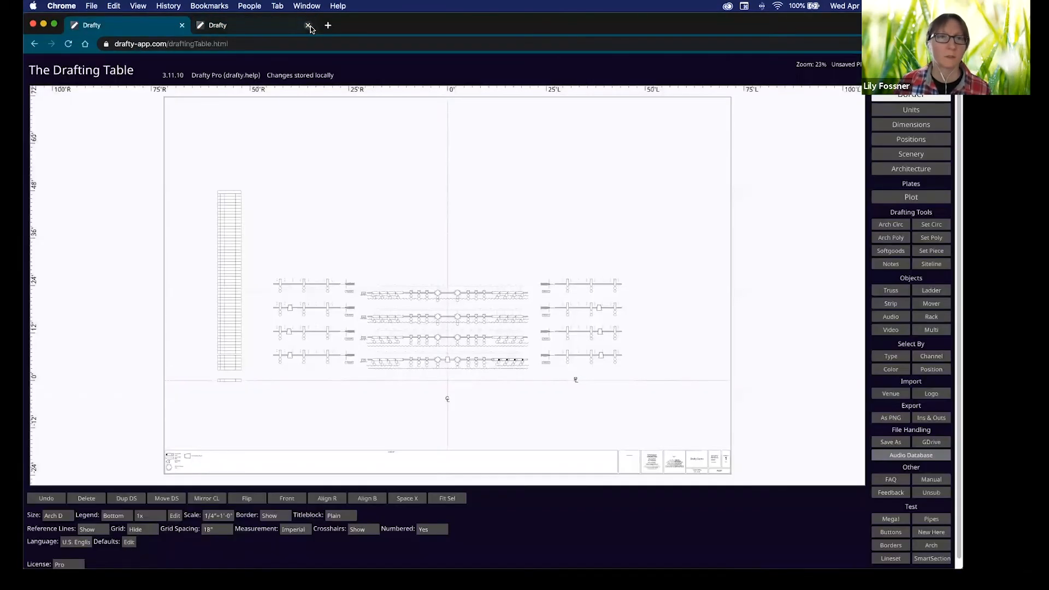
Close the second Drafty tab and page down to the Signal Flow plate.
left_click(308, 25)
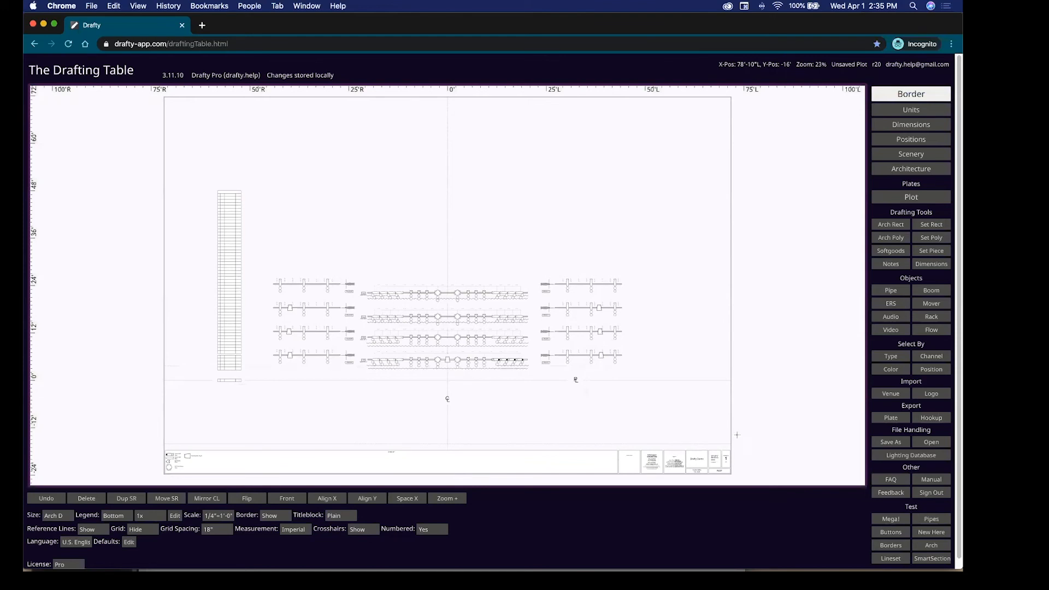
key("Page_Down")
key("Page_Down")
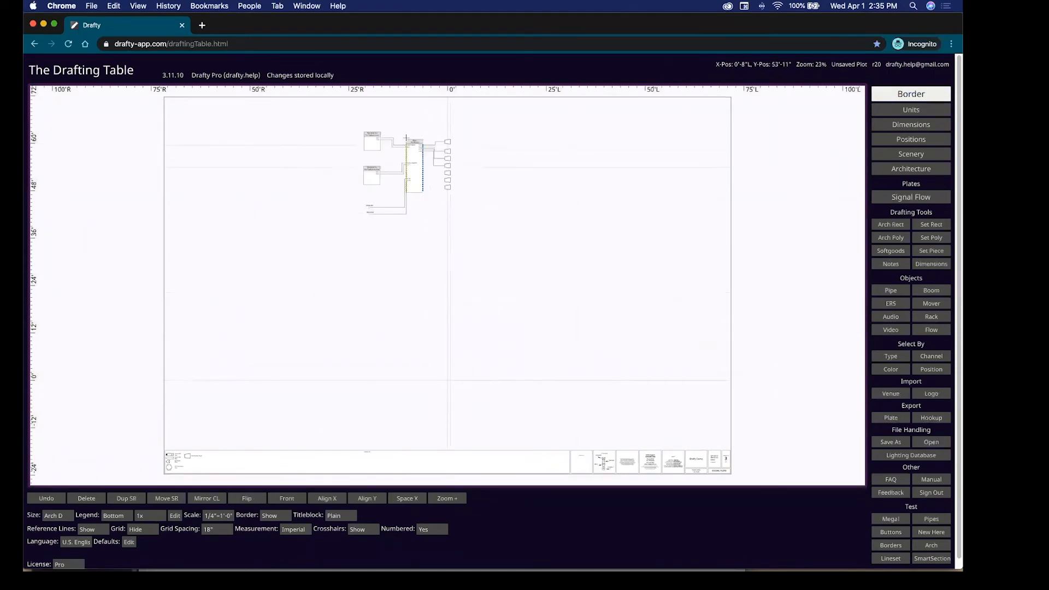
Change the bottom signal-flow speaker to an EAW KF730, nudge the ANNA speaker down, and open the Audio Database.
scroll(404, 139, "up", 10)
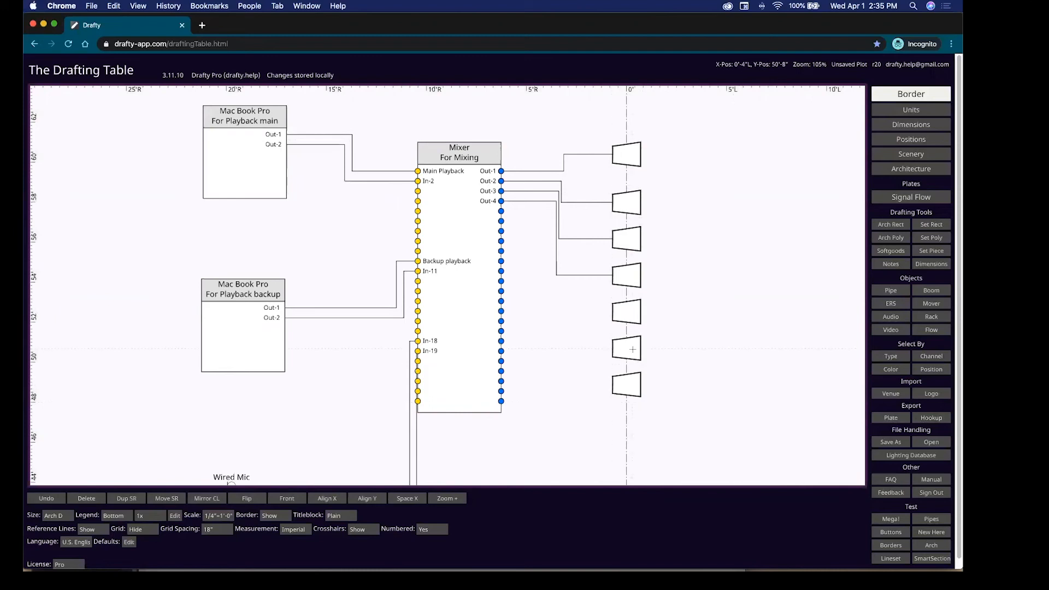
left_click(626, 384)
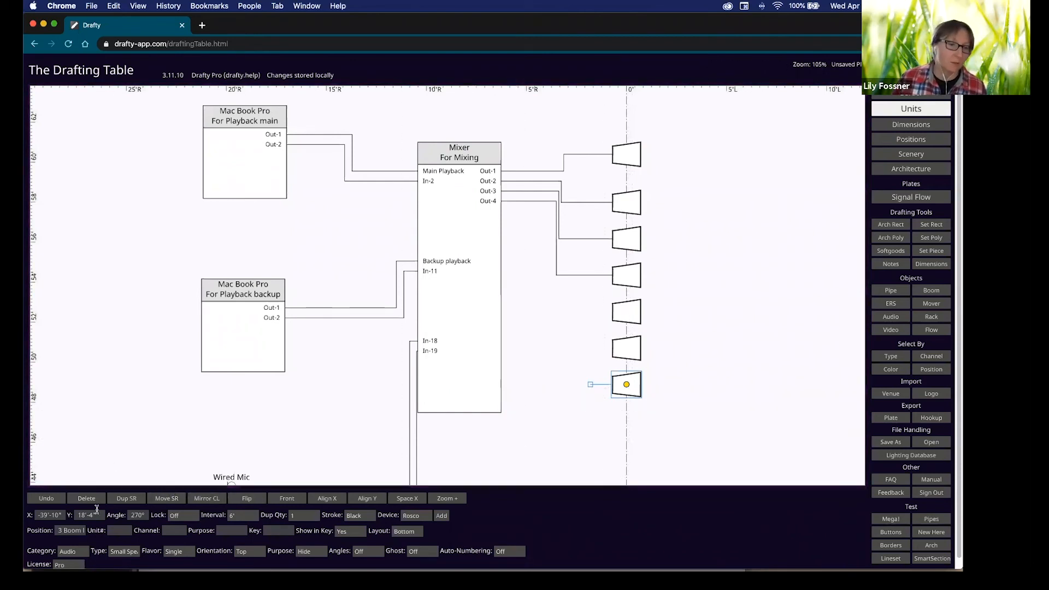
left_click(135, 557)
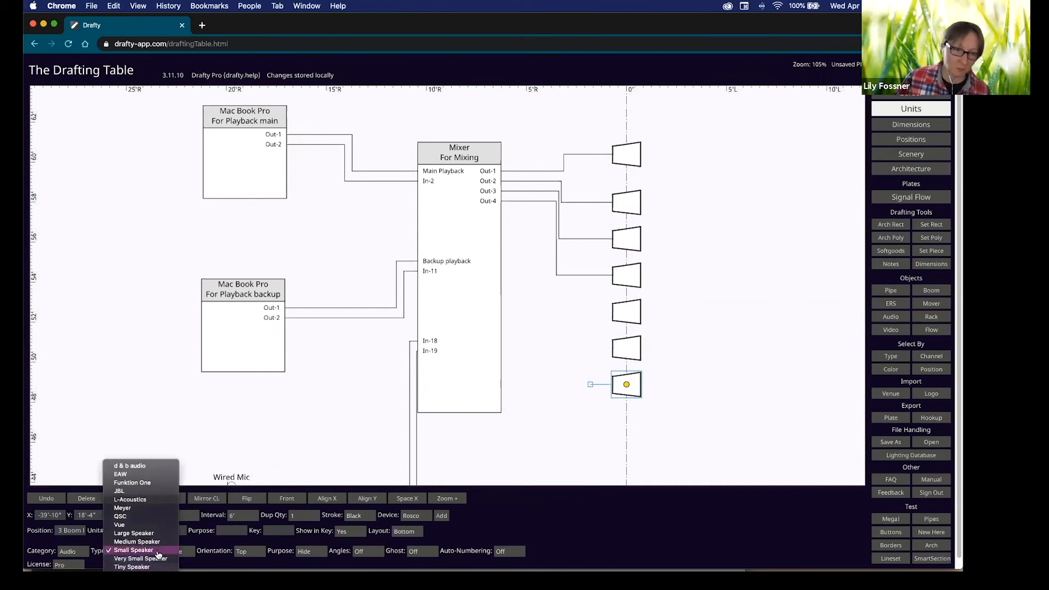
left_click(154, 475)
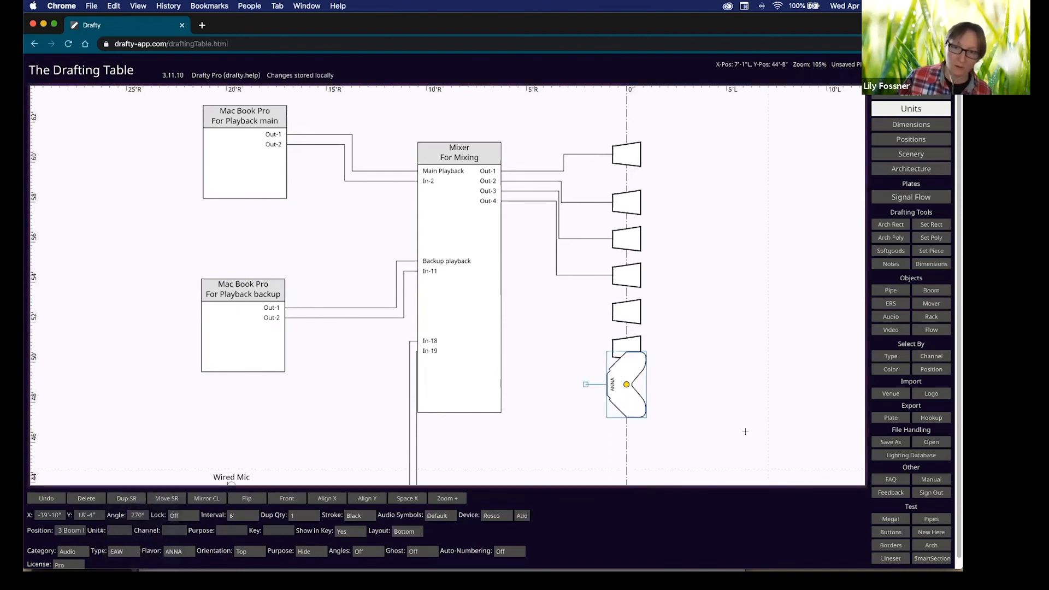
left_click_drag(627, 408, 602, 444)
left_click(174, 552)
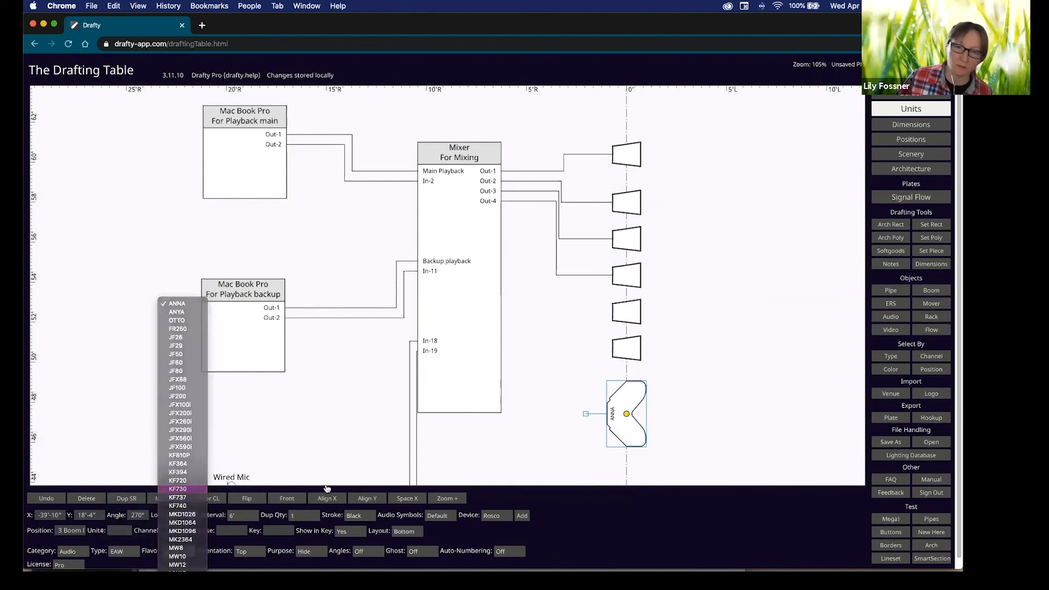
left_click(178, 517)
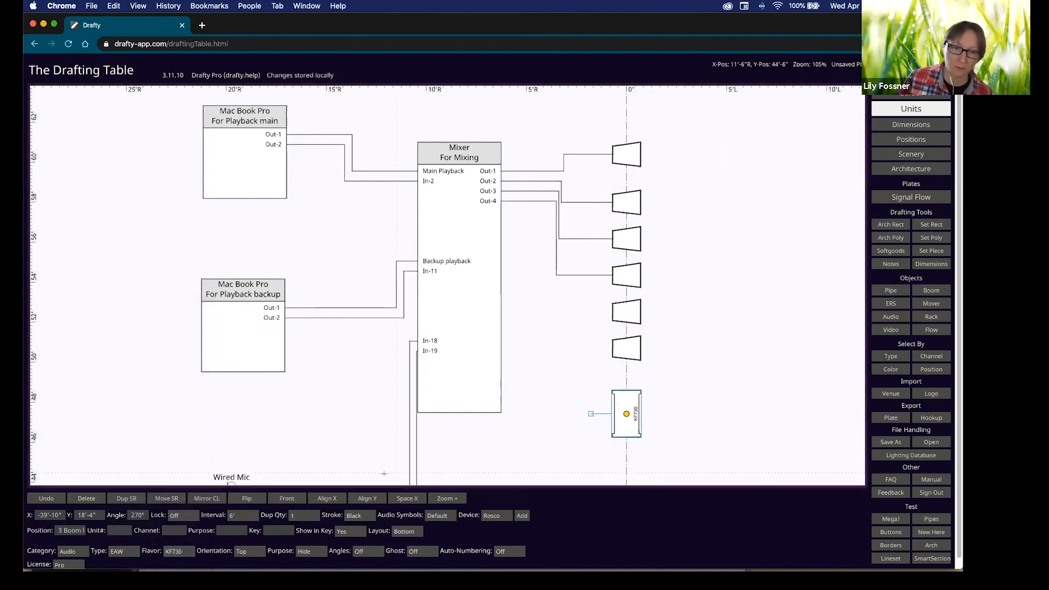
key("shift")
left_click(910, 456)
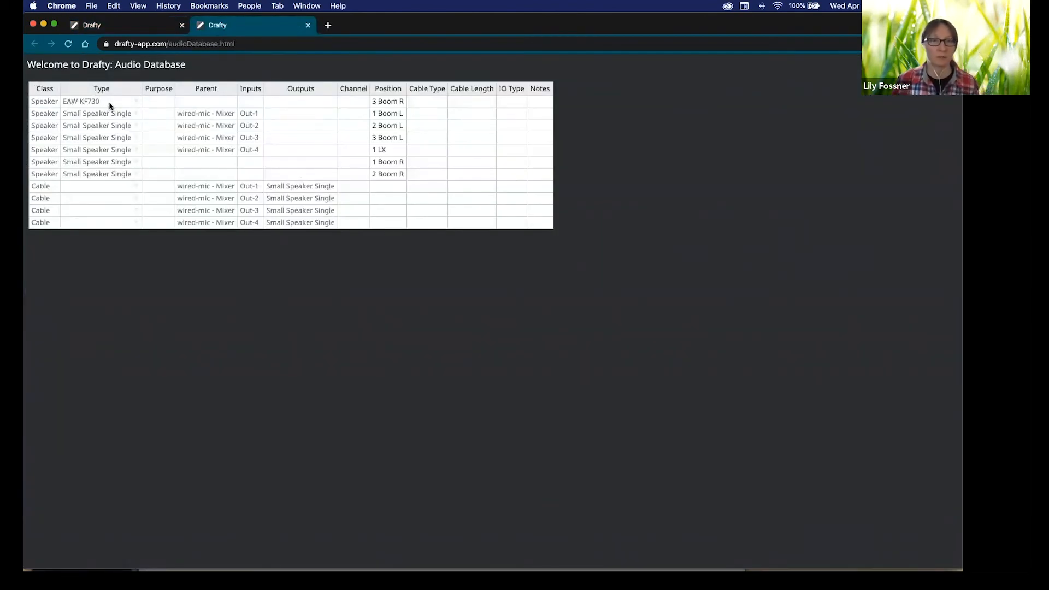
Go back from the Audio Database to the signal-flow drawing on the Drafting Table.
left_click(149, 27)
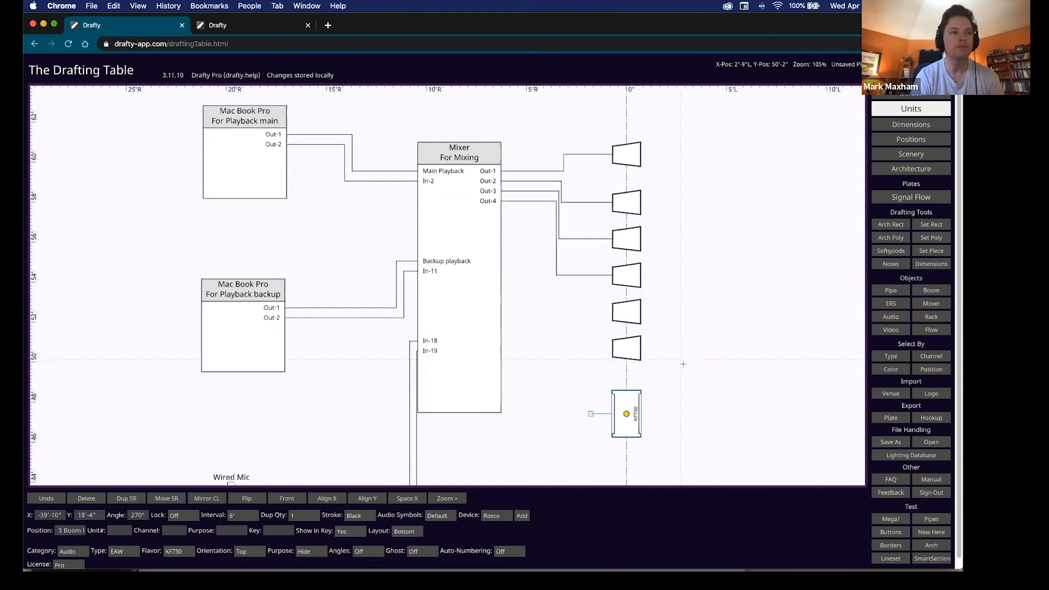
left_click(683, 365)
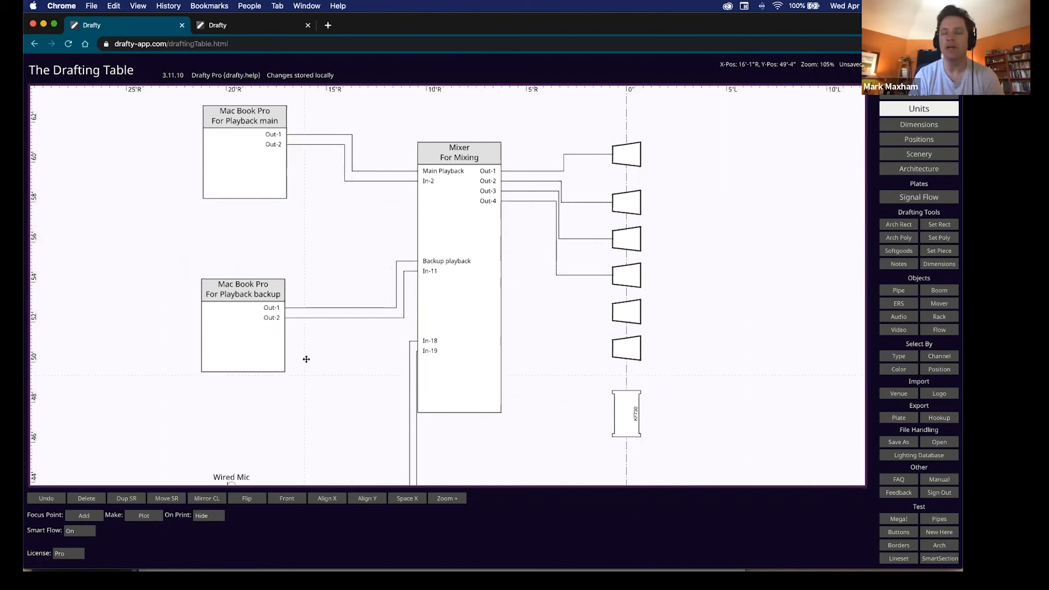
Check the first Wired Mic input's Mic Type list, leaving it as a wired mic.
scroll(304, 359, "down", 5)
left_click(242, 309)
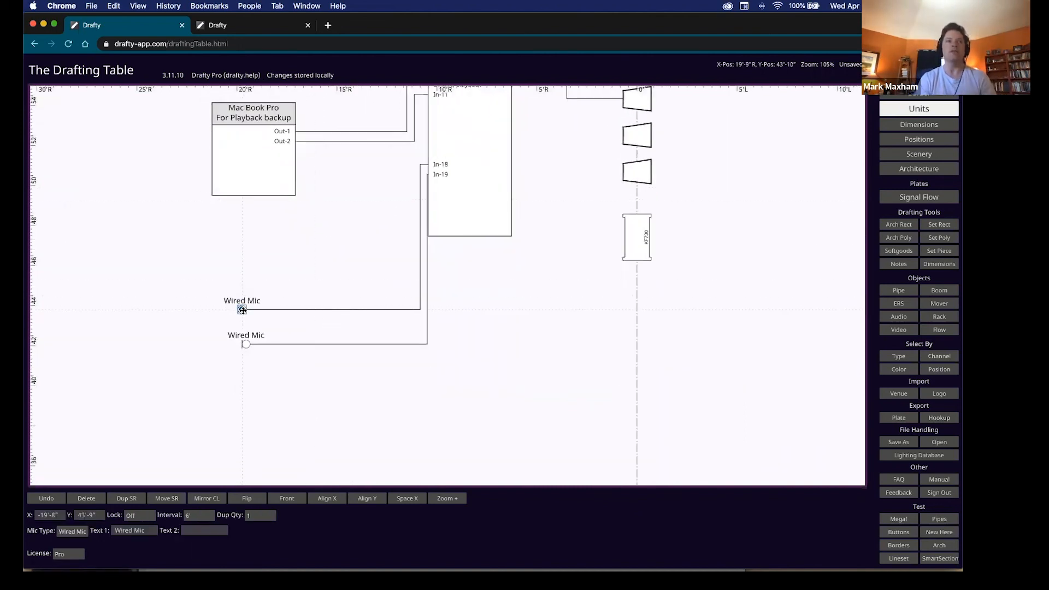
left_click(72, 532)
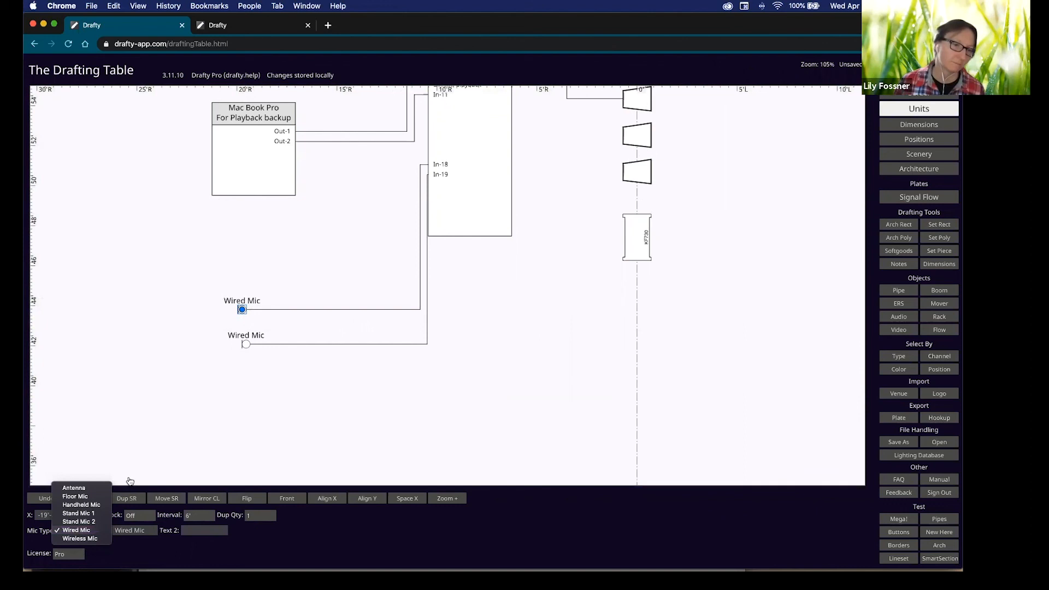
left_click(221, 431)
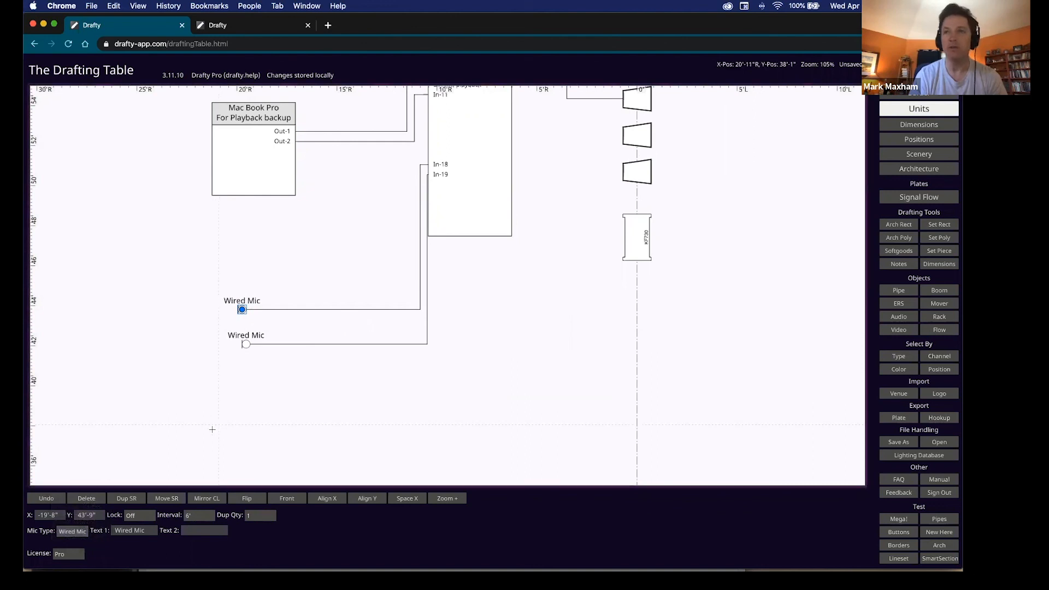
scroll(210, 143, "up", 3)
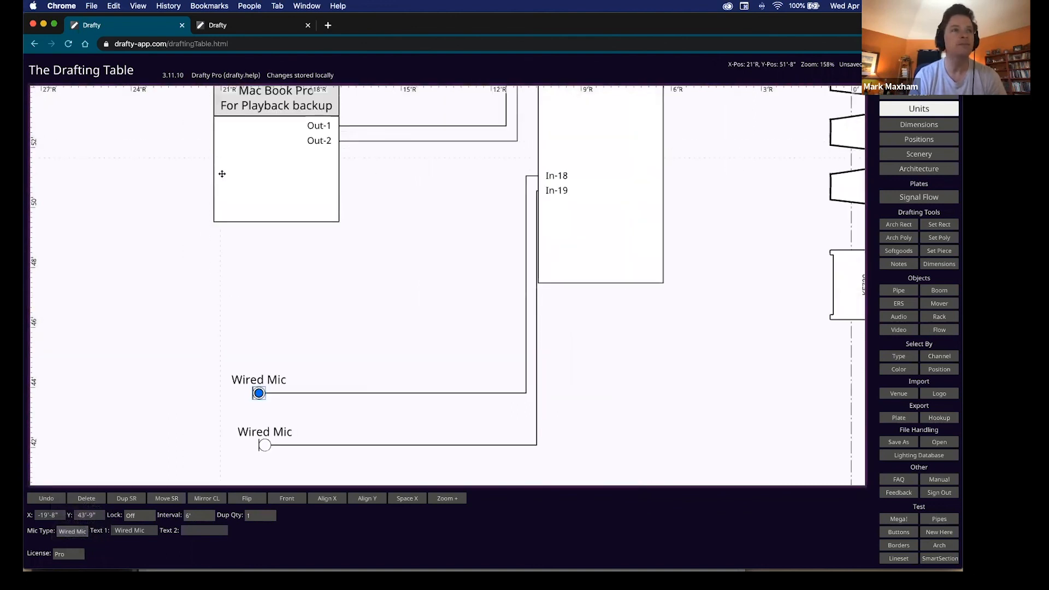